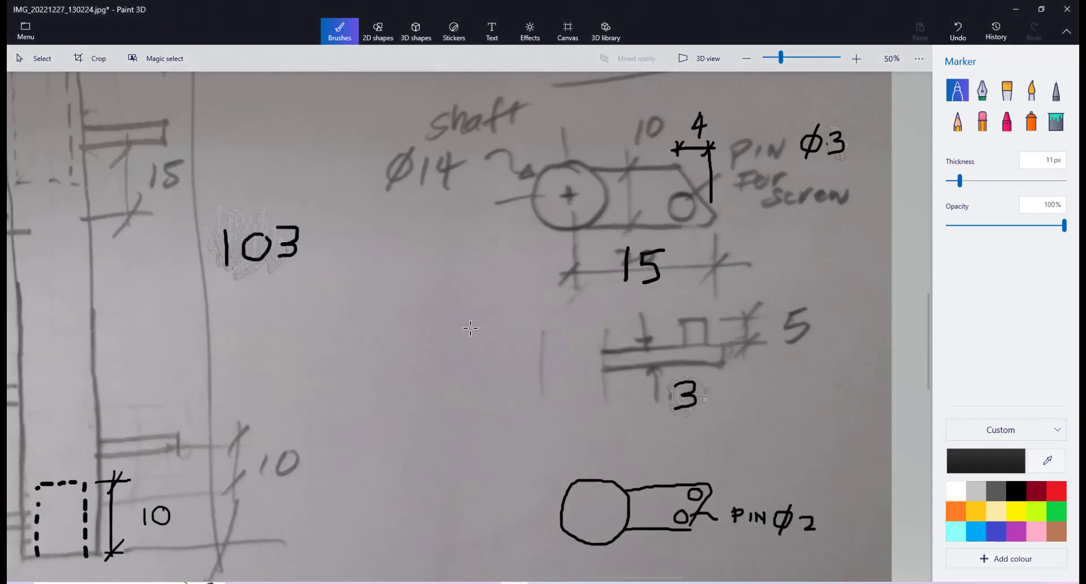
Examine the hand-drawn vertical shaft and blade arm views with their dimensions, dismissing the antivirus pop-up.
scroll(464, 322, "down", 5)
scroll(465, 322, "up", 2)
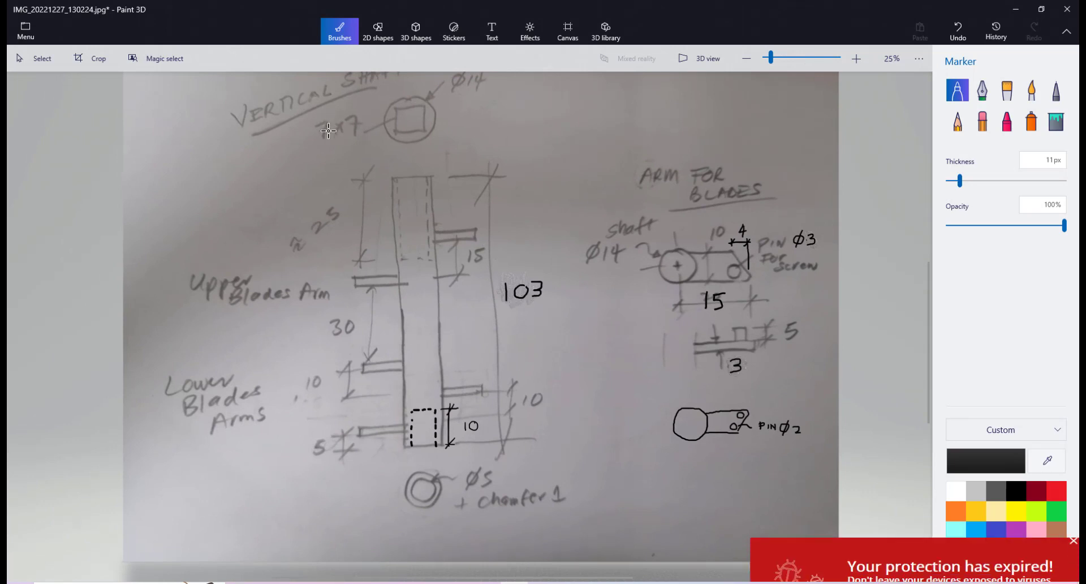
left_click(1071, 419)
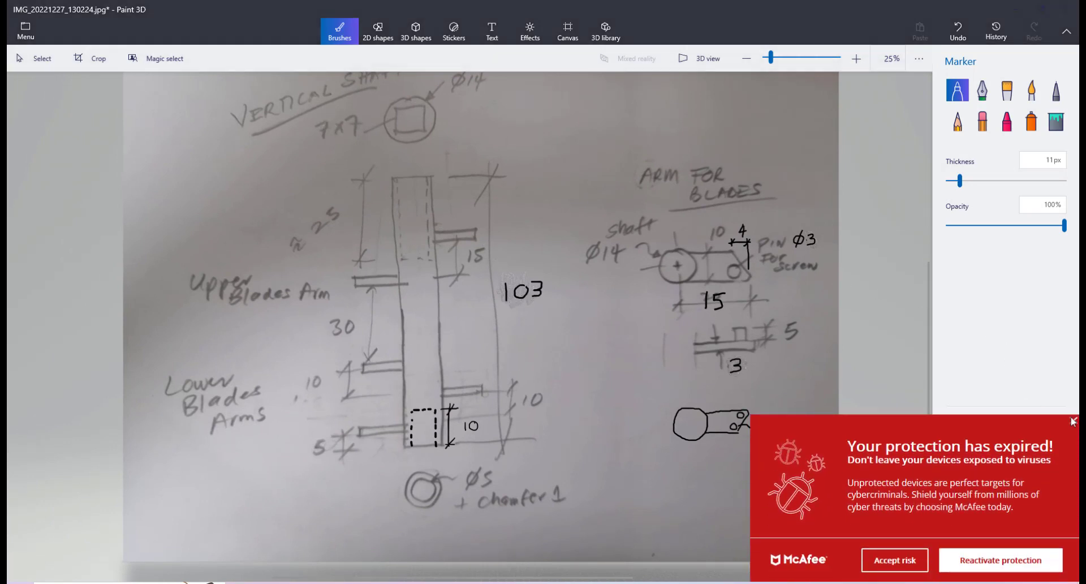
left_click(882, 551)
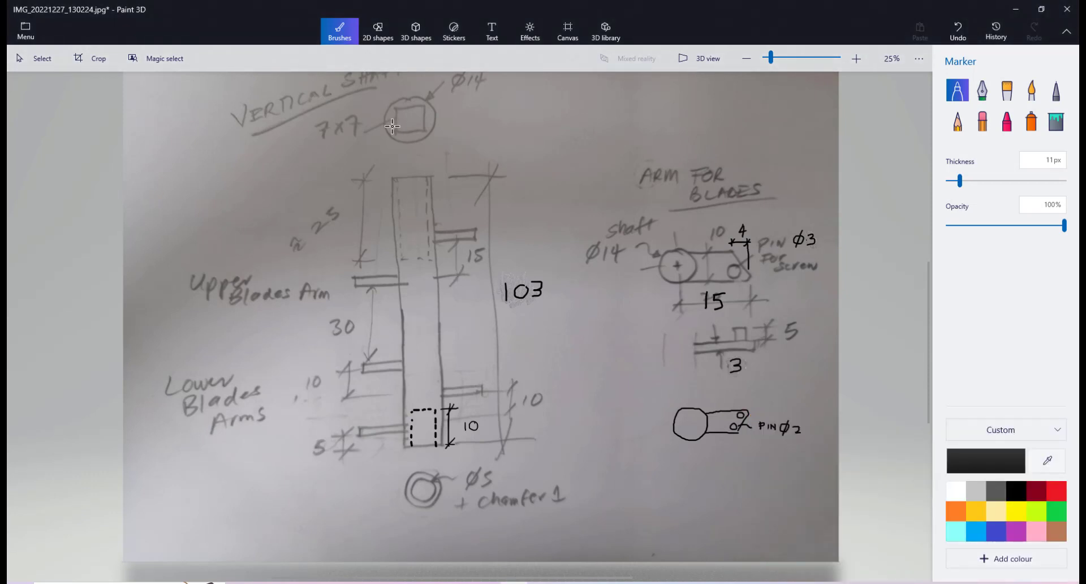
scroll(425, 177, "up", 1)
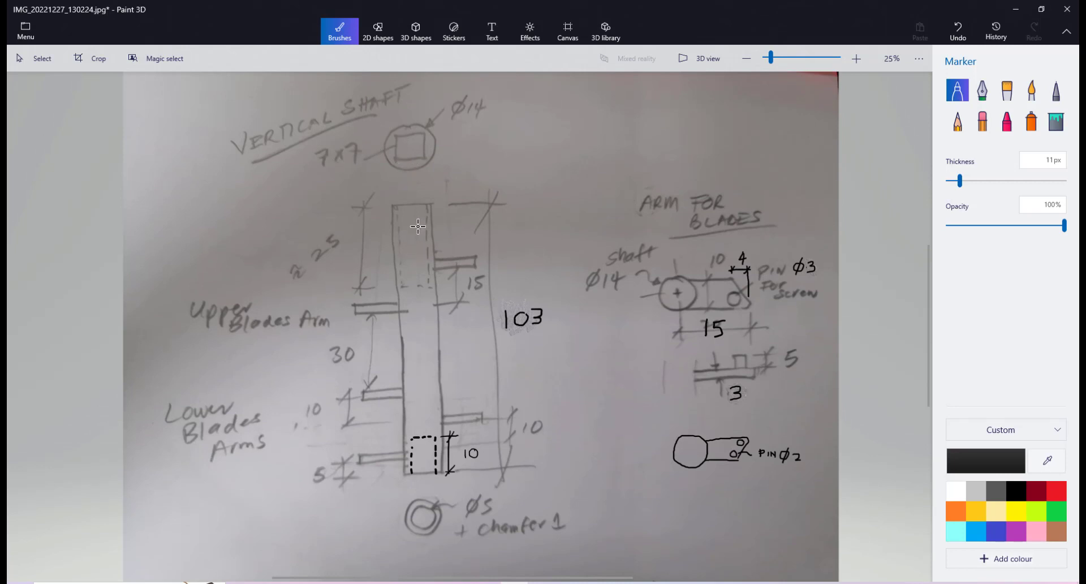
mouse_move(493, 356)
middle_mouse_down()
mouse_move(501, 335)
mouse_move(491, 339)
middle_mouse_up()
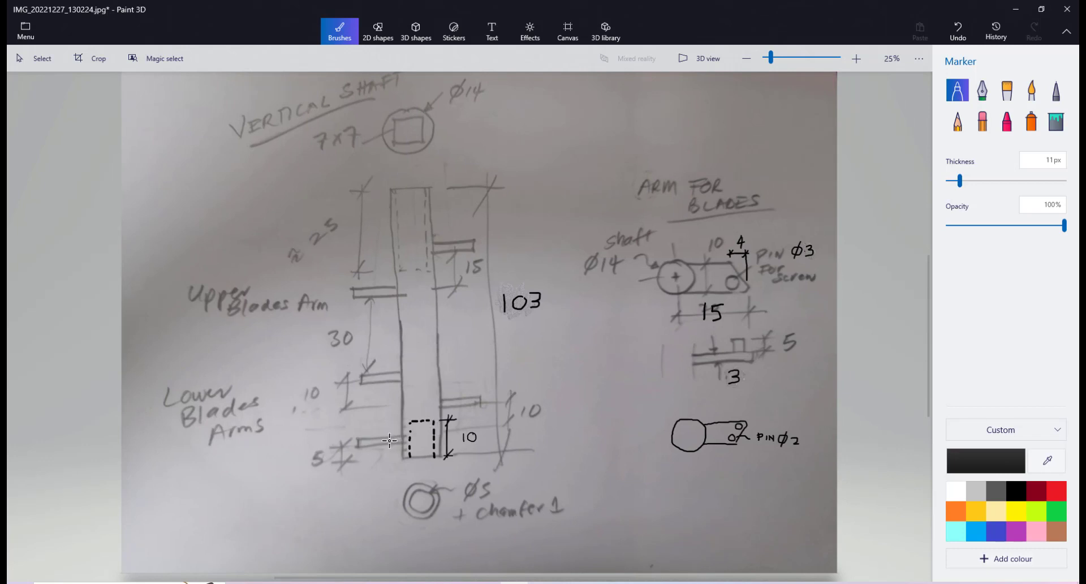
scroll(731, 288, "up", 1, "ctrl")
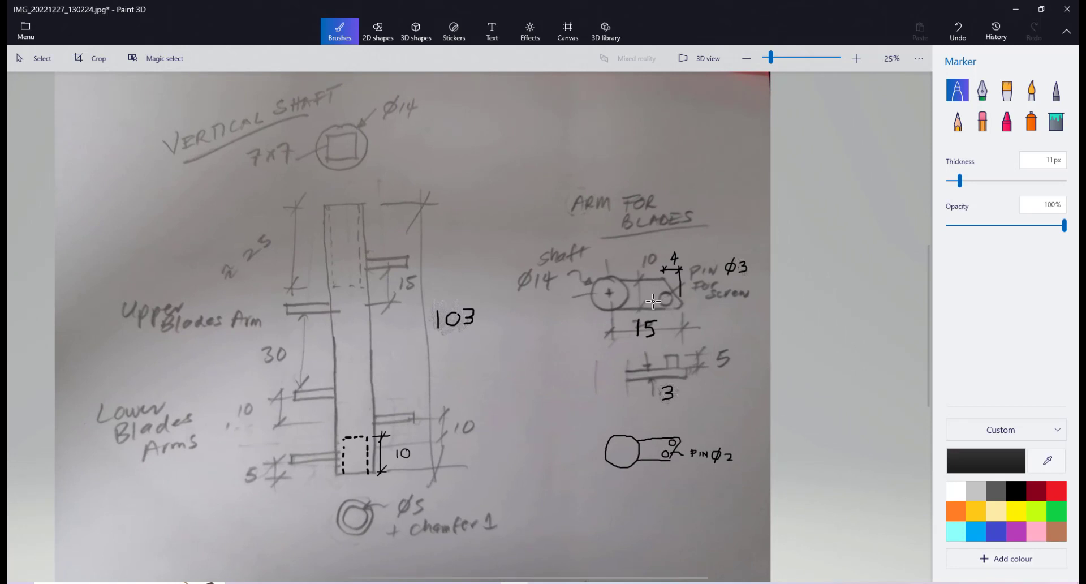
scroll(666, 290, "up", 1, "ctrl")
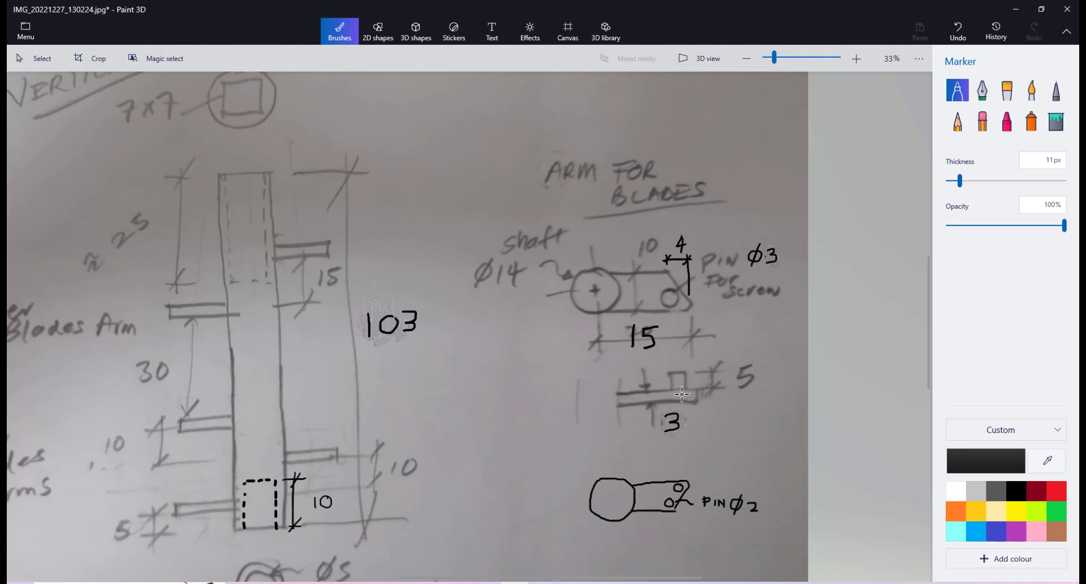
middle_click_drag(684, 384, 697, 347)
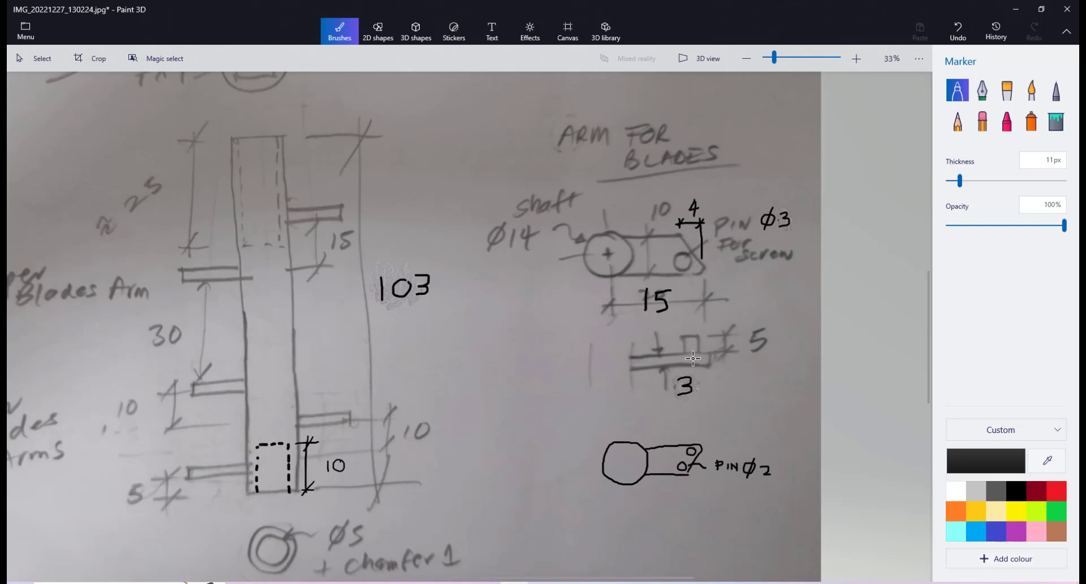
mouse_move(671, 362)
middle_mouse_down()
mouse_move(696, 350)
mouse_move(688, 334)
mouse_move(726, 351)
middle_mouse_up()
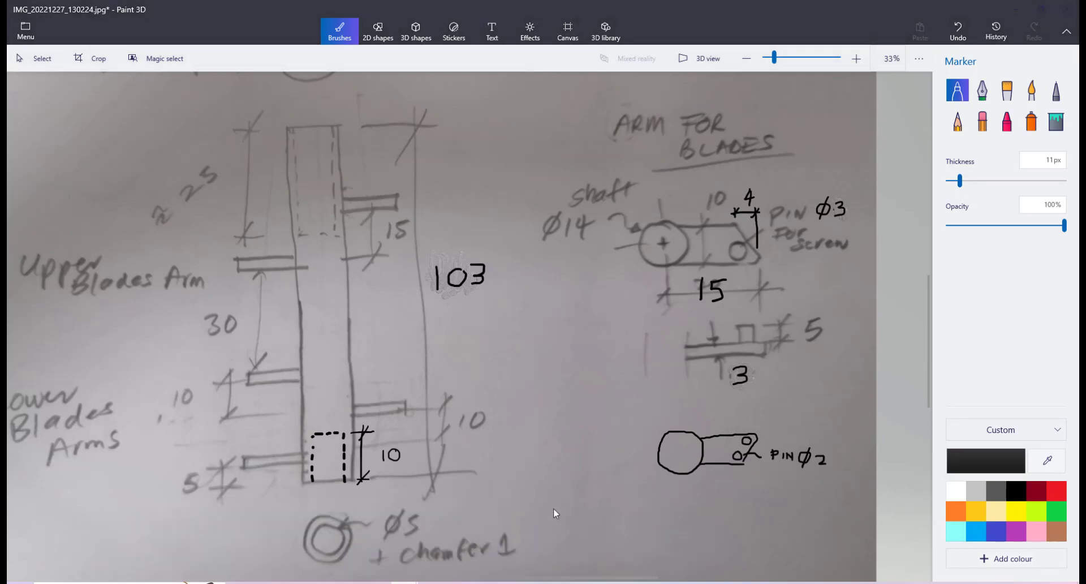
Switch to SOLIDWORKS and sketch a circle about 25 mm in diameter centred on the origin of the Top Plane.
left_click(554, 508)
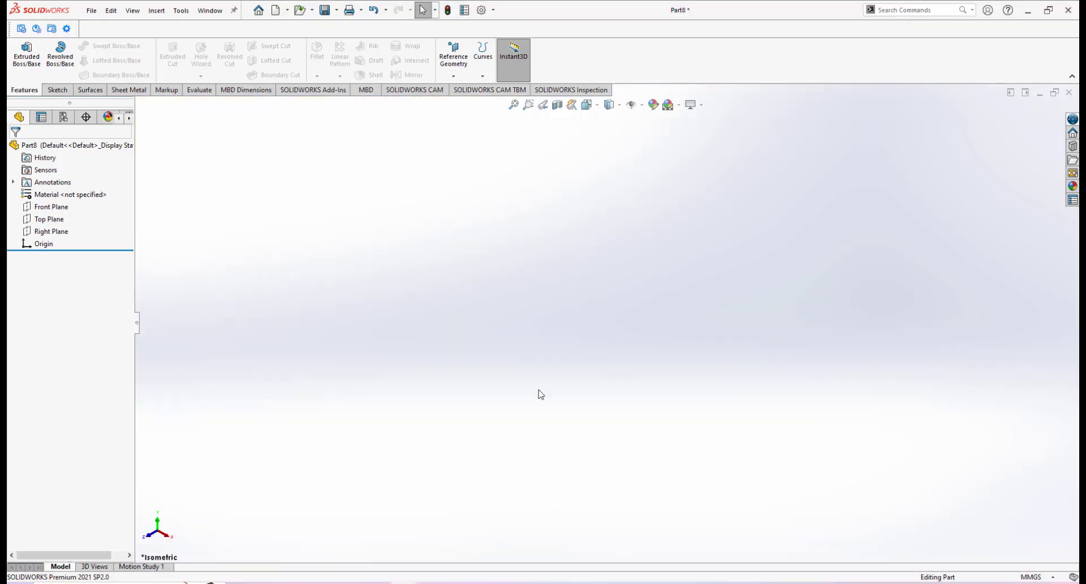
left_click(48, 219)
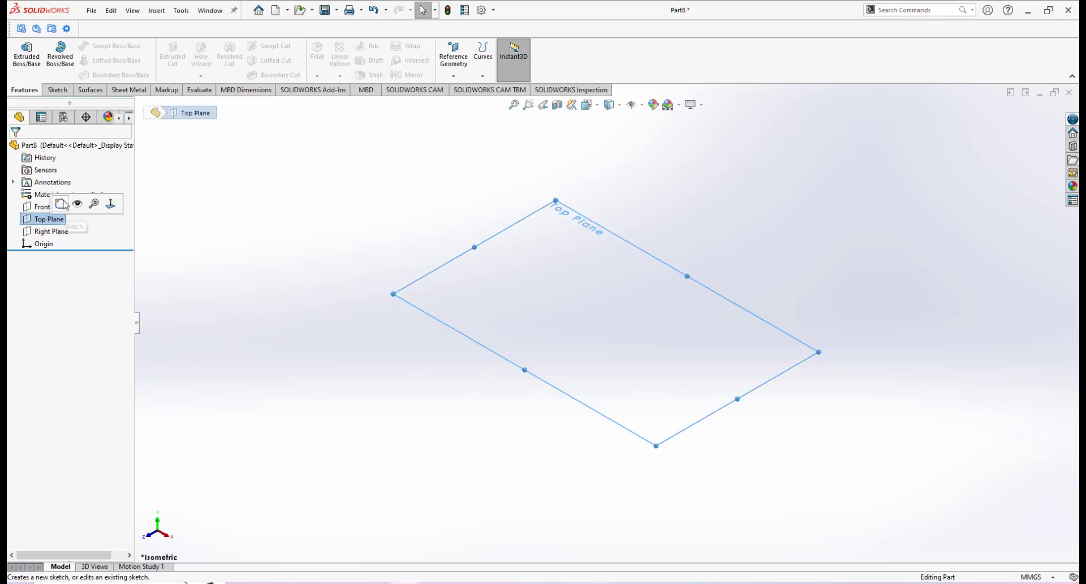
left_click(63, 204)
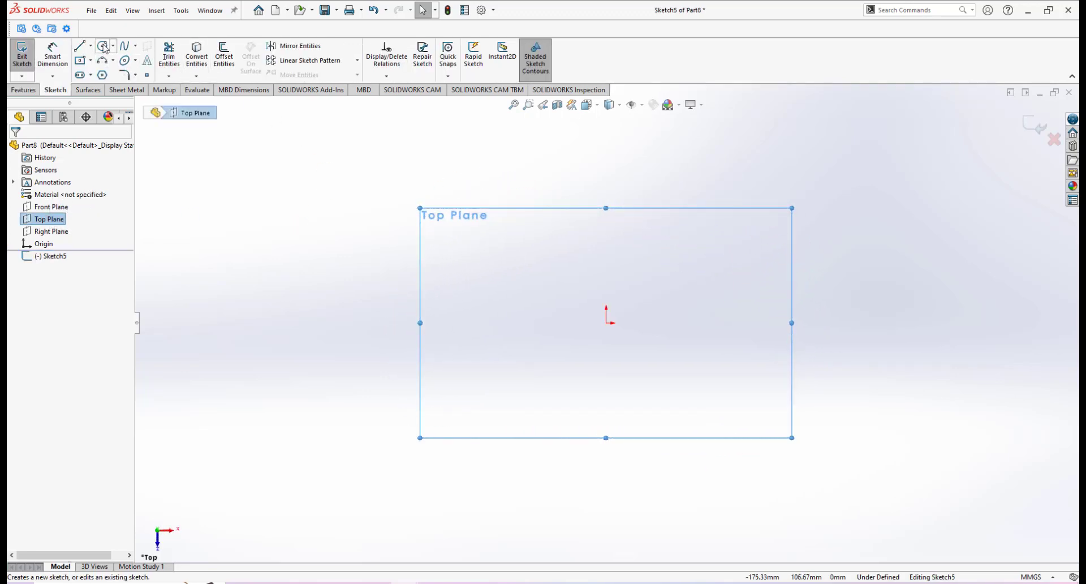
left_click(102, 46)
left_click(605, 322)
left_click(632, 321)
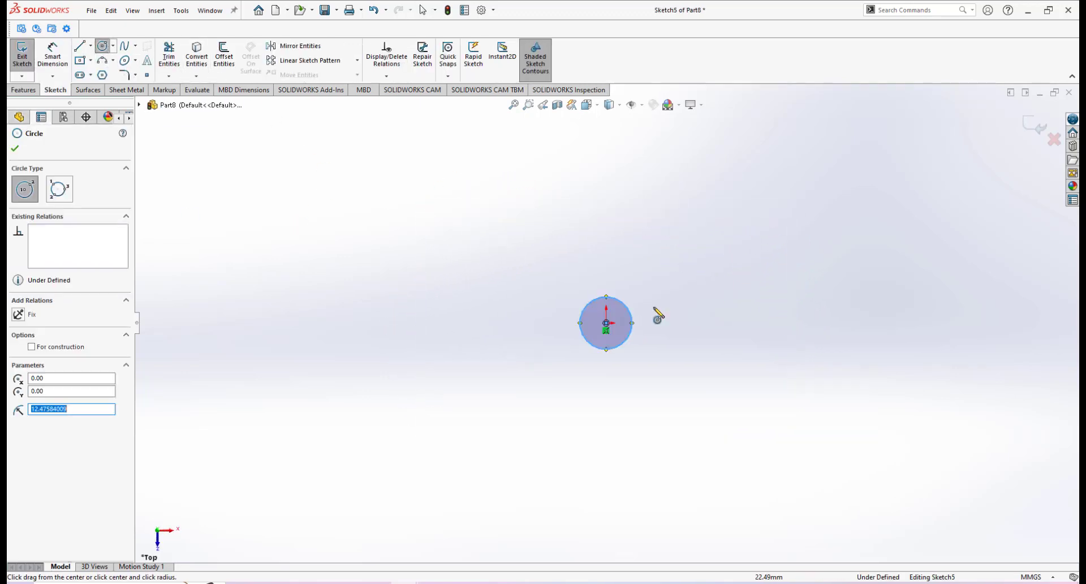
Dimension the circle's diameter and set it to 14 mm.
right_click(657, 314)
left_click(761, 291)
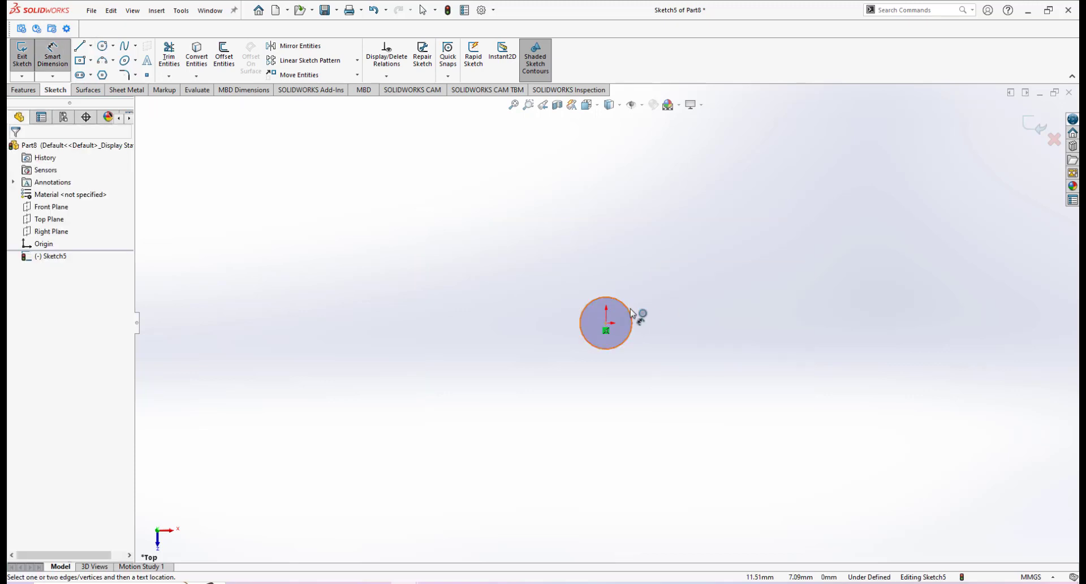
left_click(632, 313)
left_click(670, 329)
type("1")
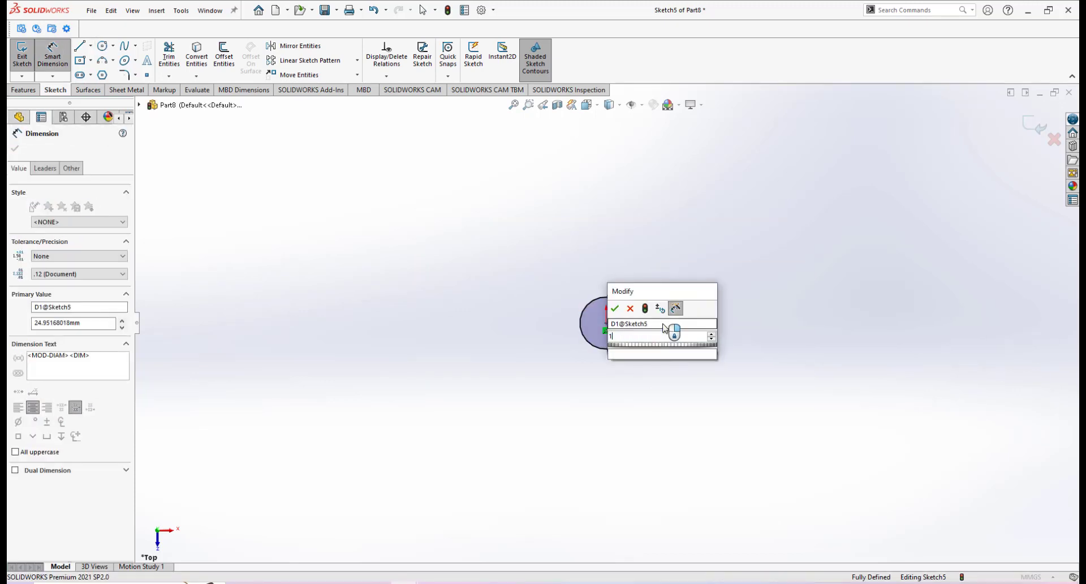
type("4")
key("Return")
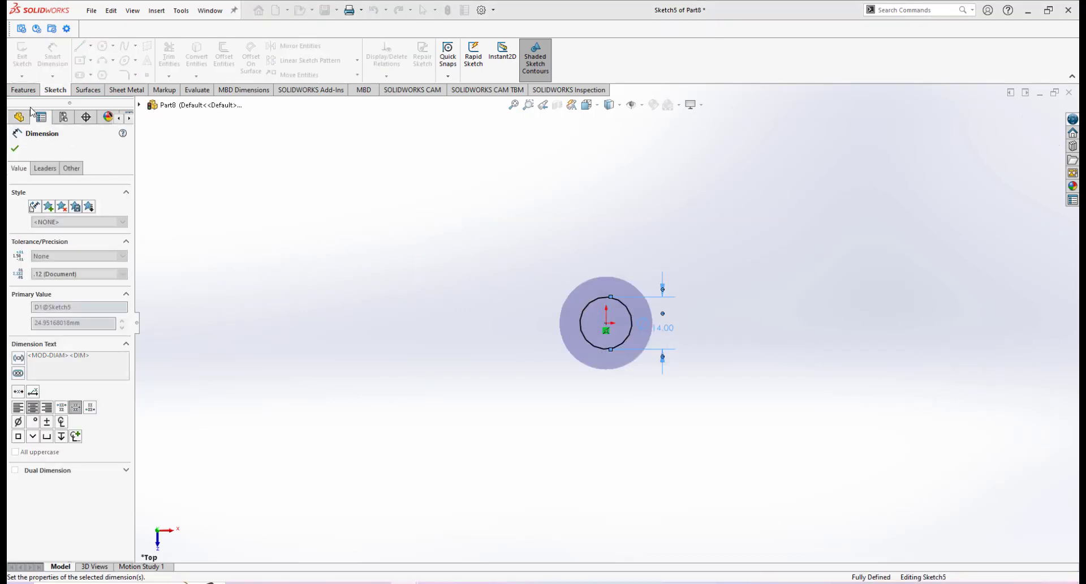
Extrude the circle as a blind boss 103 mm deep to form the shaft body.
left_click(23, 90)
left_click(26, 54)
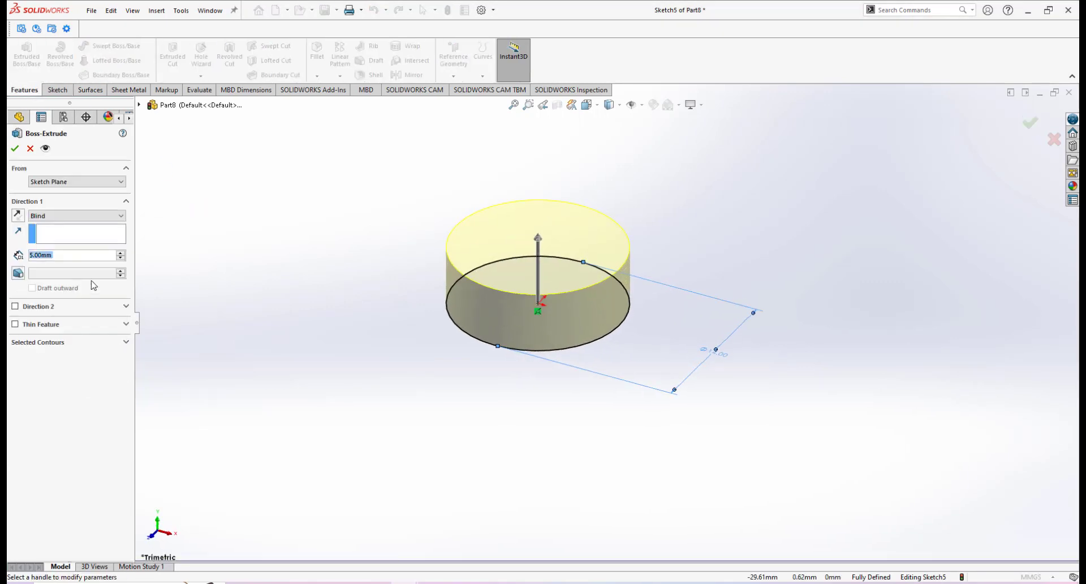
type("100")
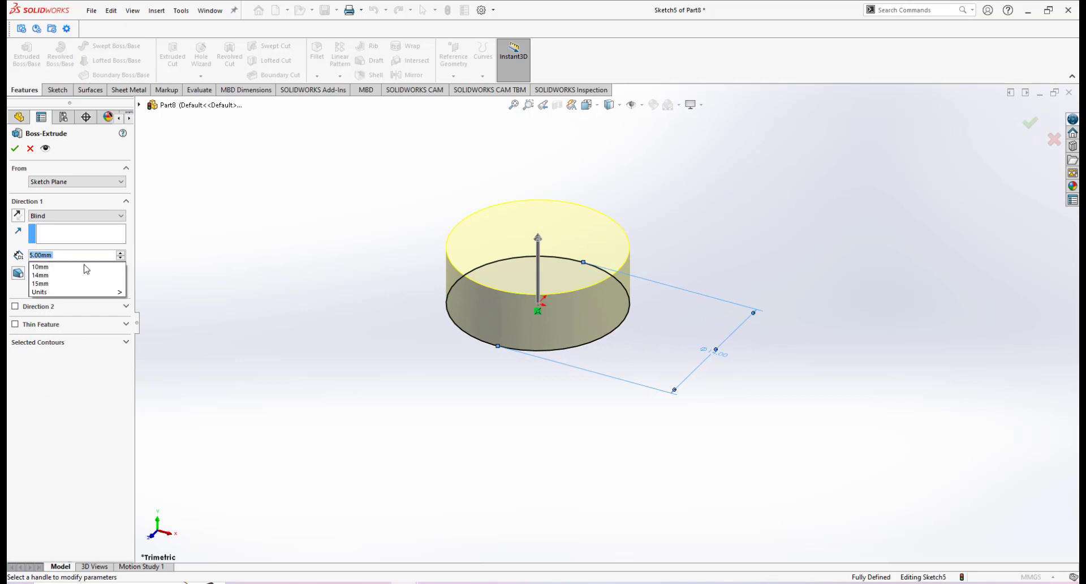
type("3")
key("Return")
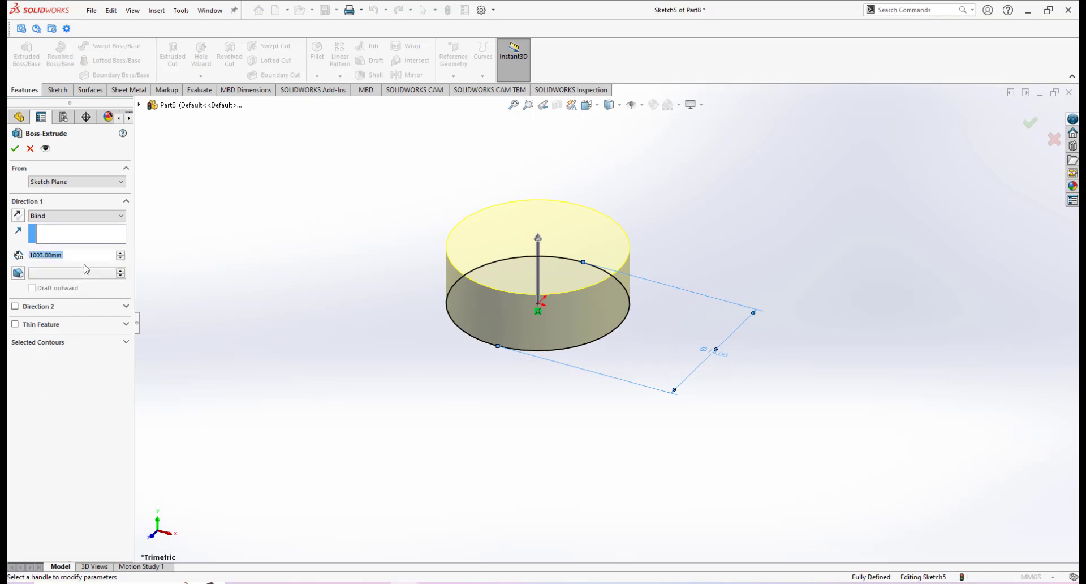
type("103")
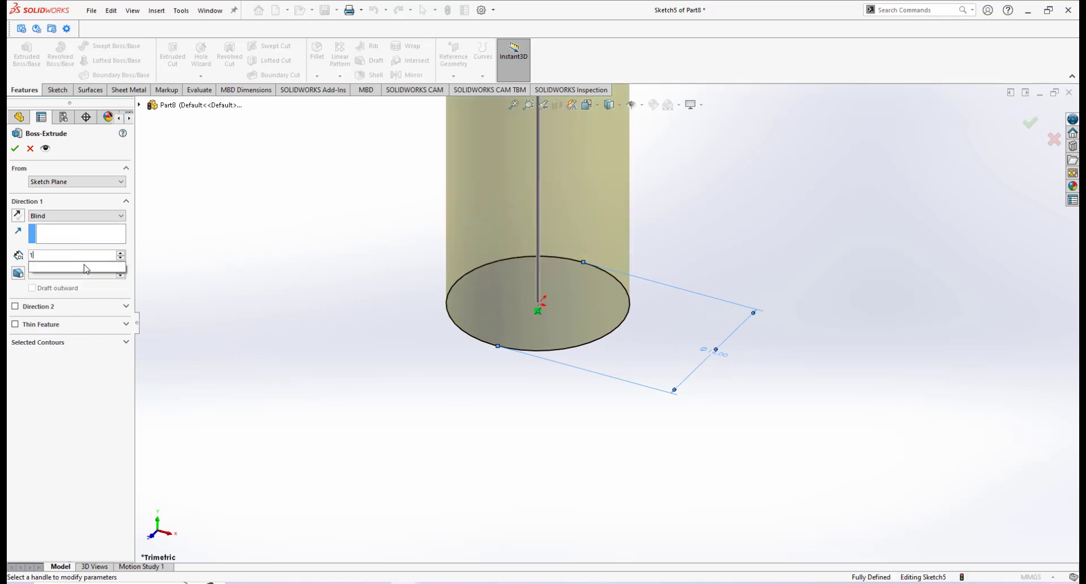
key("Return")
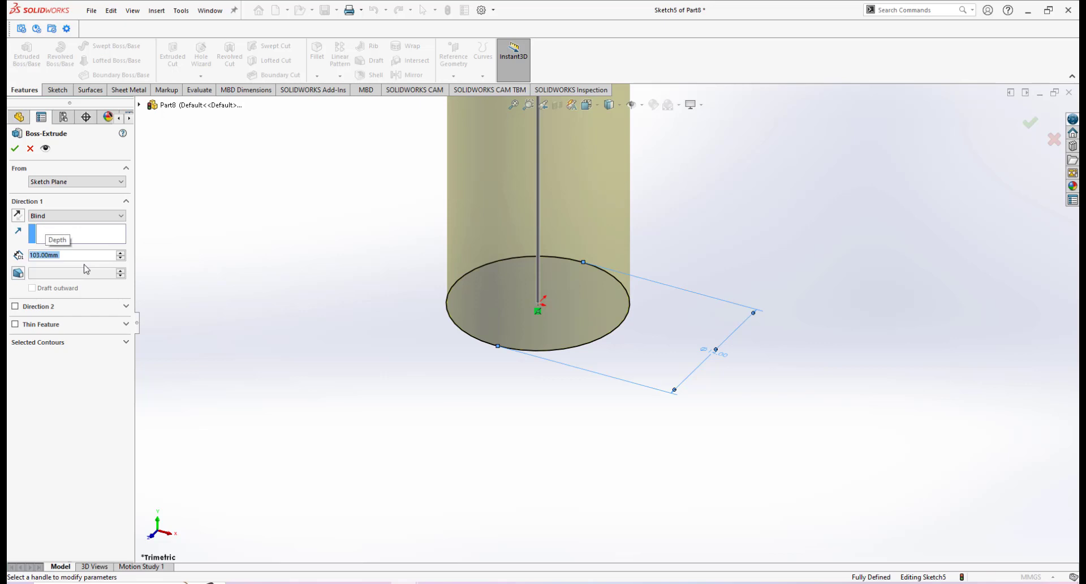
left_click(15, 148)
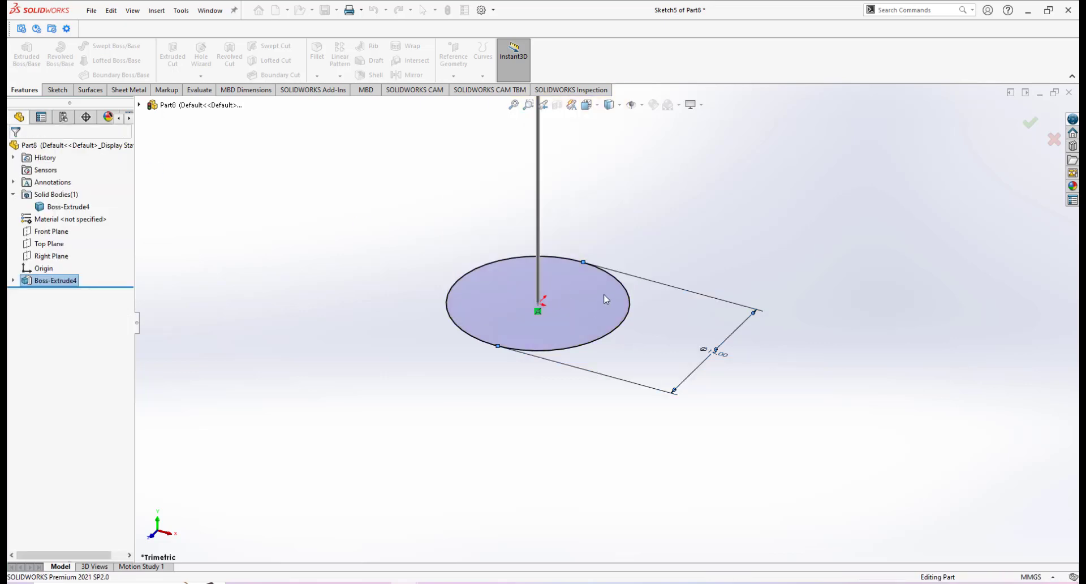
key("f")
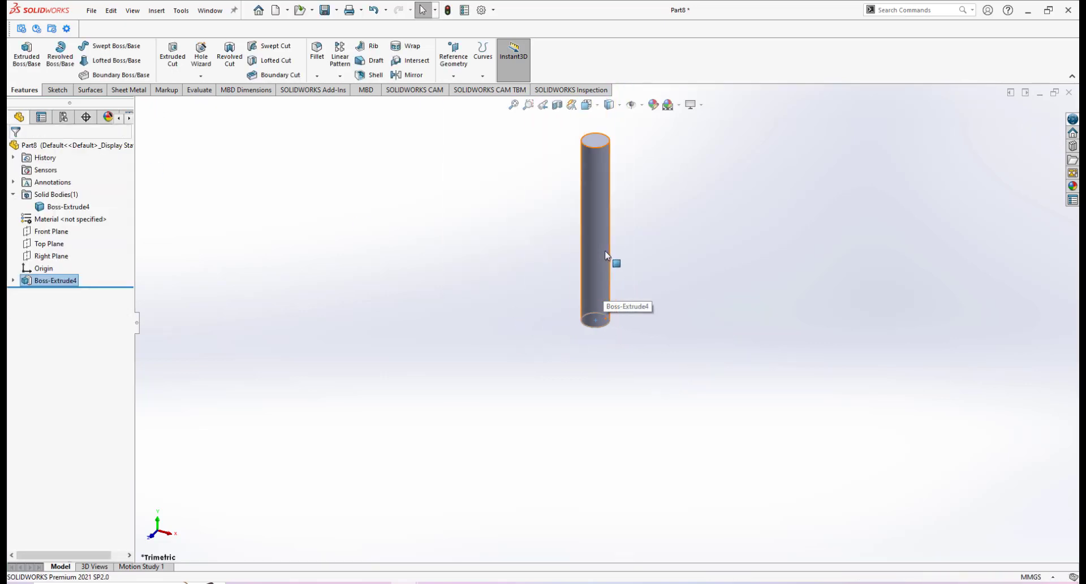
scroll(629, 314, "down", 1)
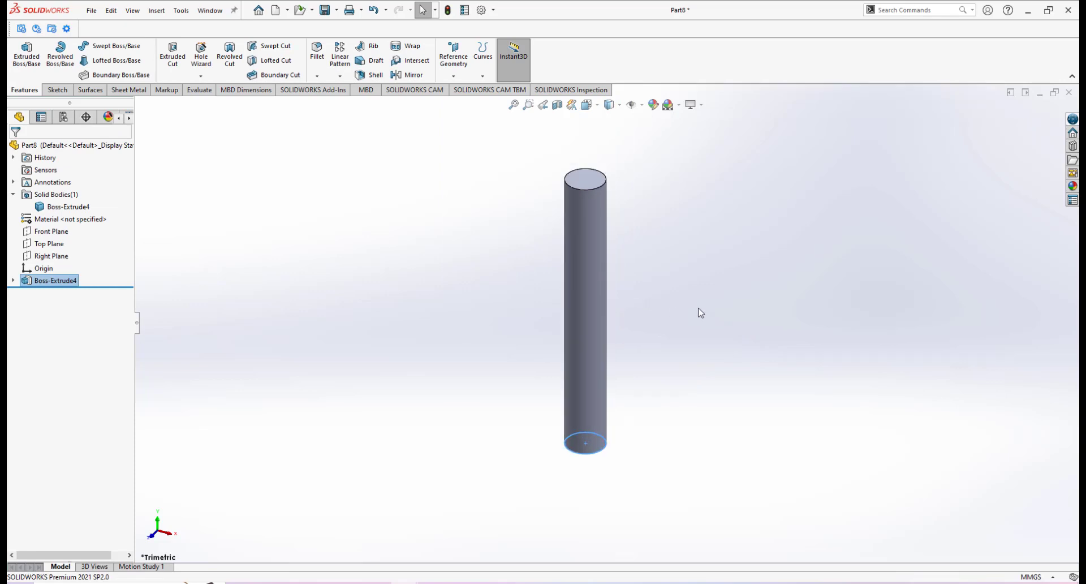
left_click(709, 309)
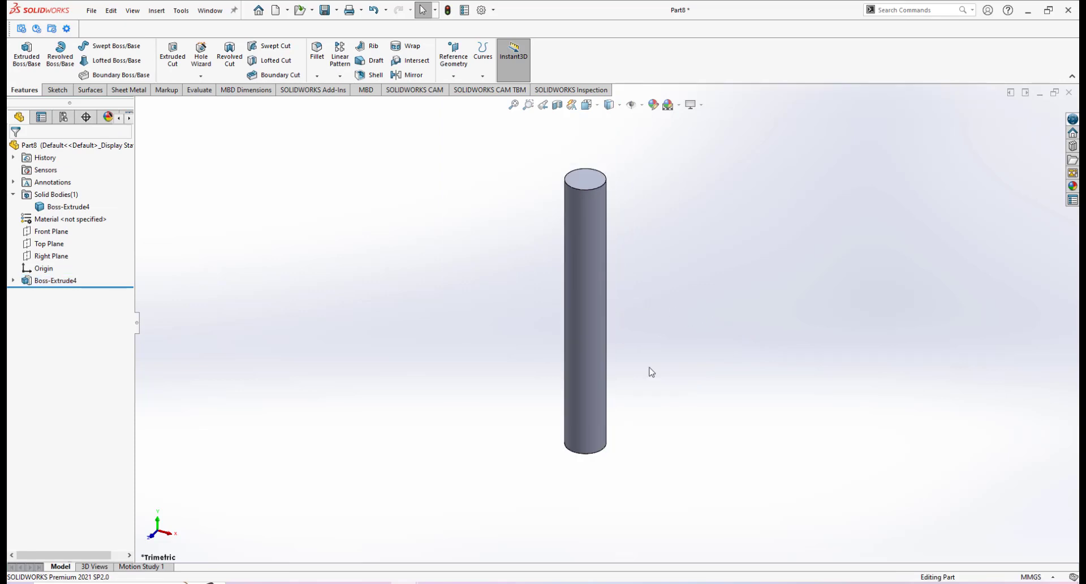
Switch to the reference drawing in Paint 3D and examine the lower blade arm spacings and the shaft's bottom hole.
left_click(511, 582)
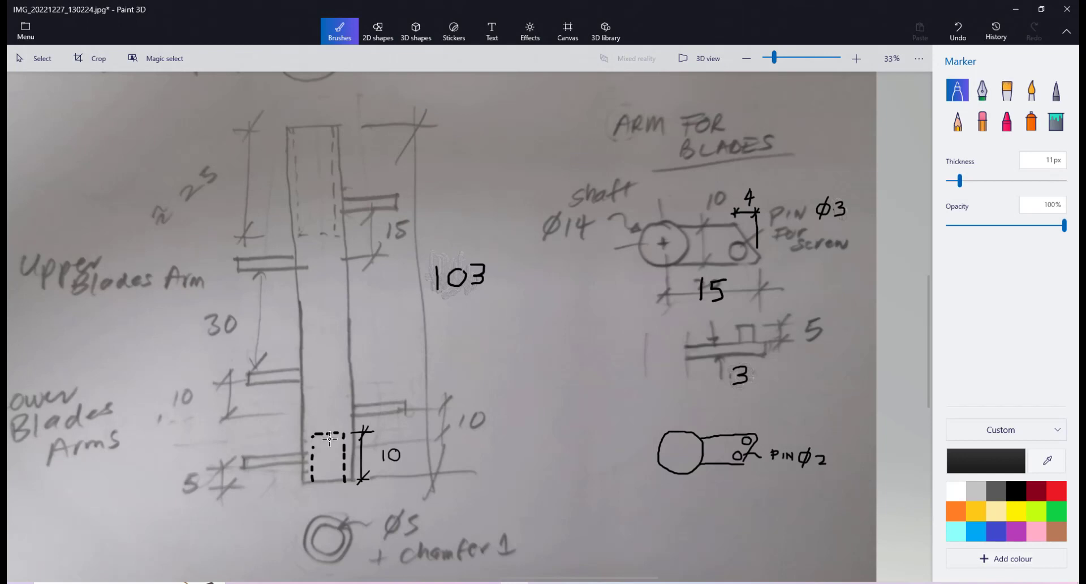
scroll(430, 384, "down", 2)
scroll(430, 385, "left", 3)
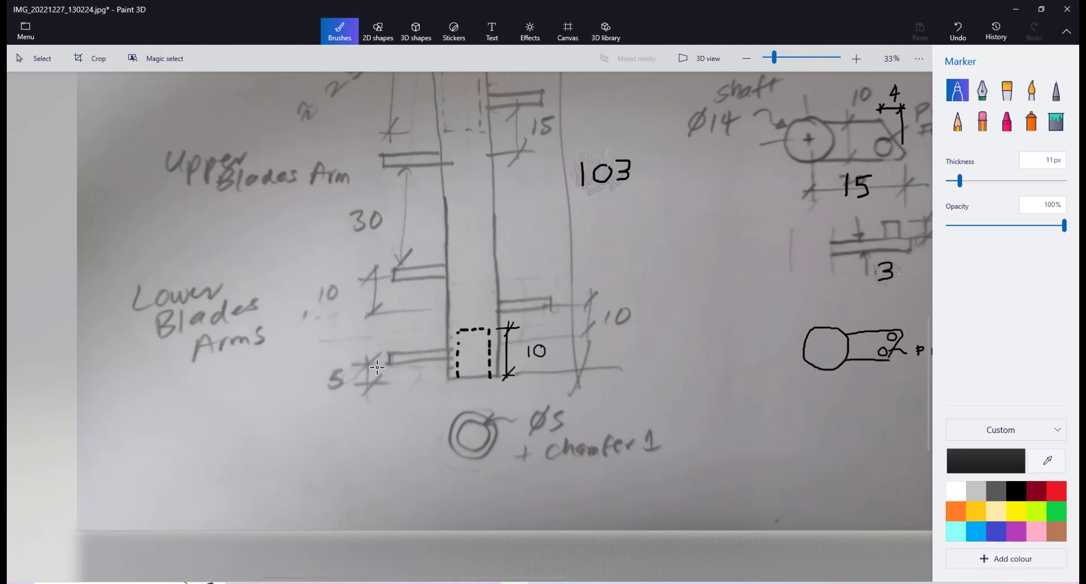
scroll(506, 367, "right", 3)
scroll(506, 368, "up", 1)
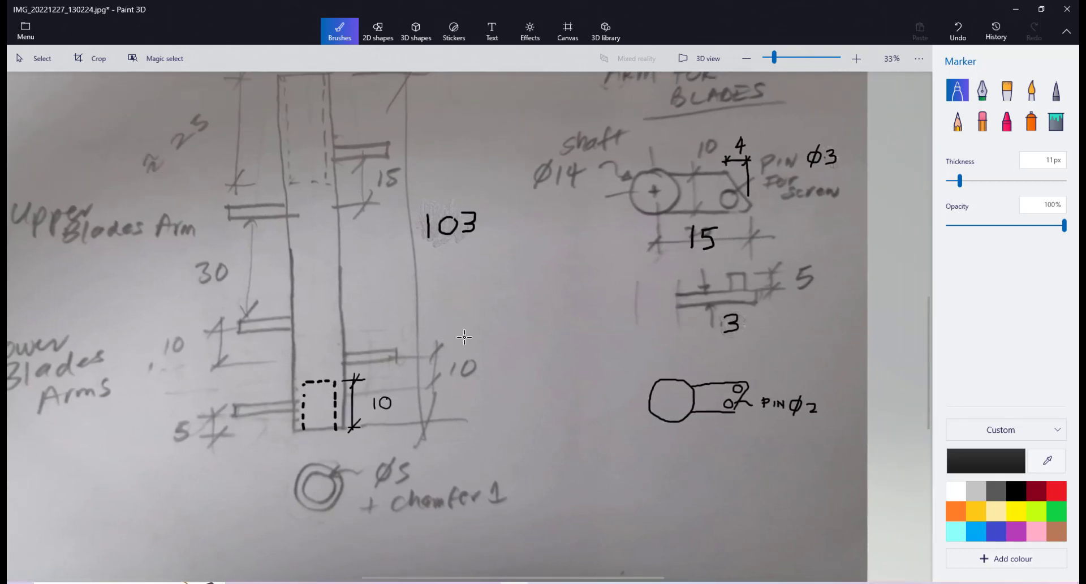
scroll(465, 337, "left", 3)
scroll(464, 337, "down", 1)
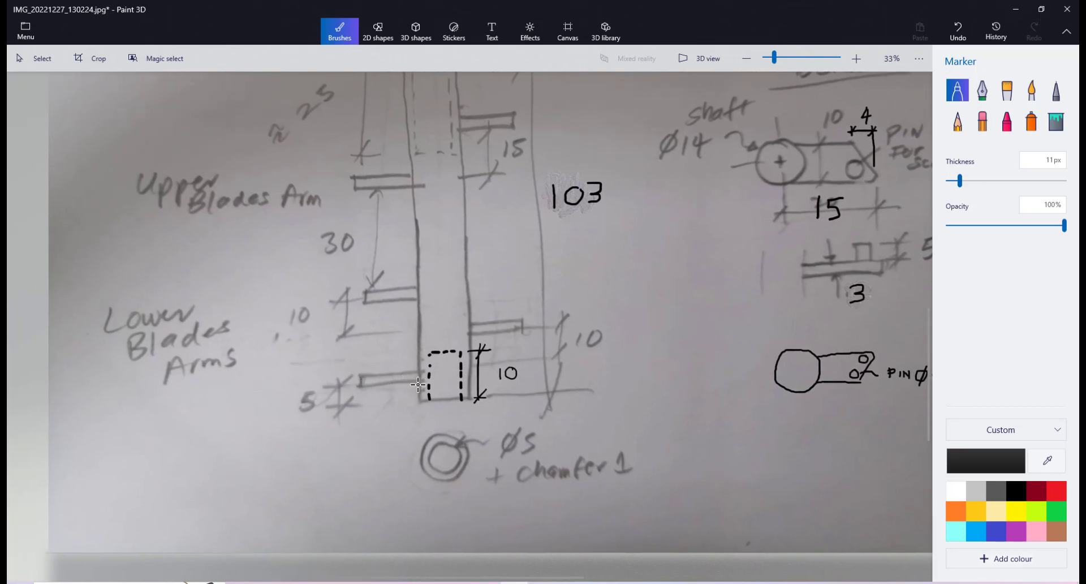
Switch to SOLIDWORKS and open a new sketch on the Front Plane, seen from the front.
mouse_move(404, 580)
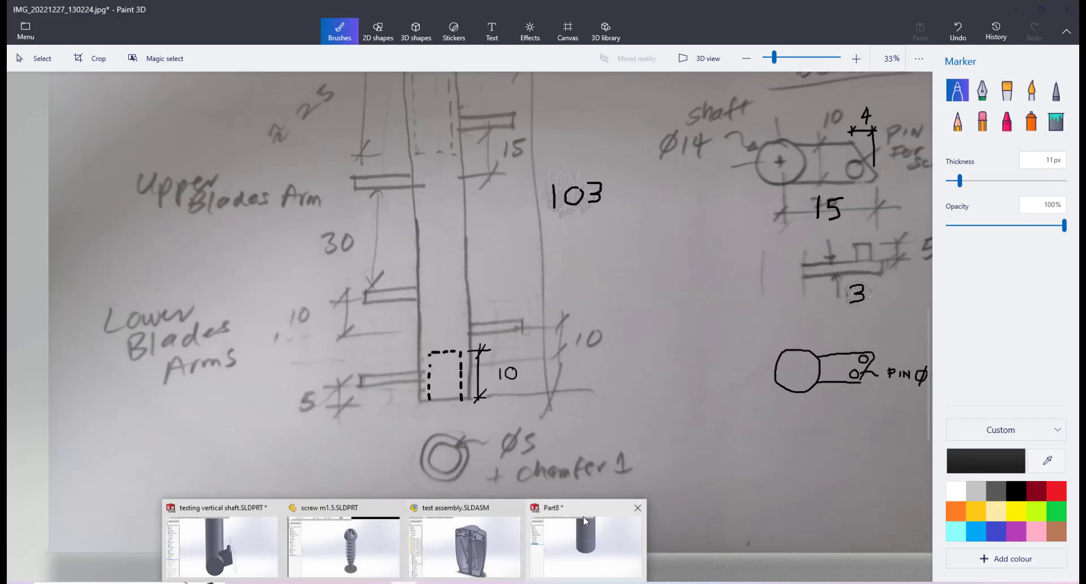
left_click(585, 542)
left_click(50, 231)
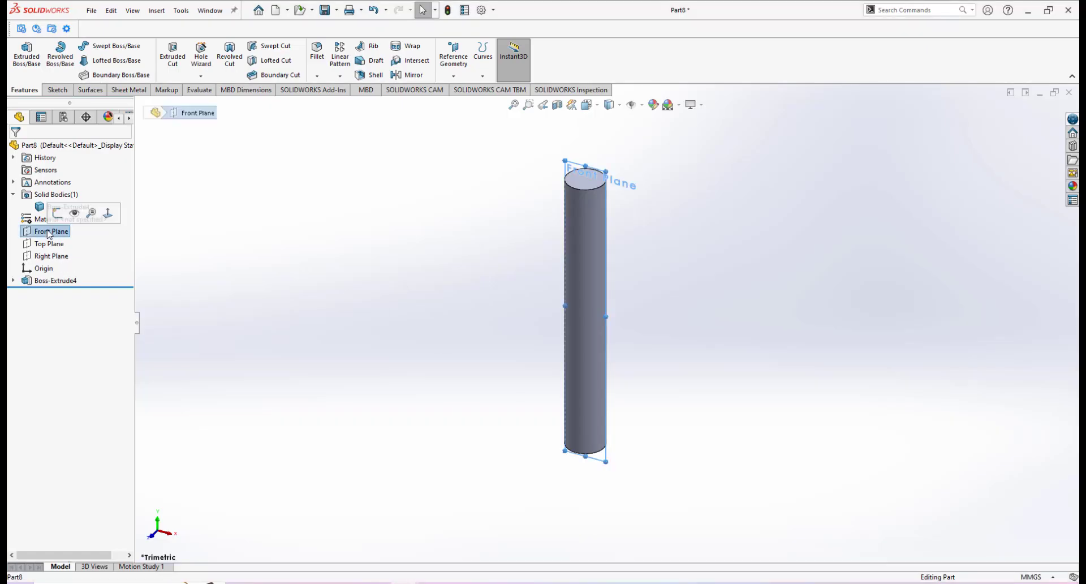
left_click(56, 214)
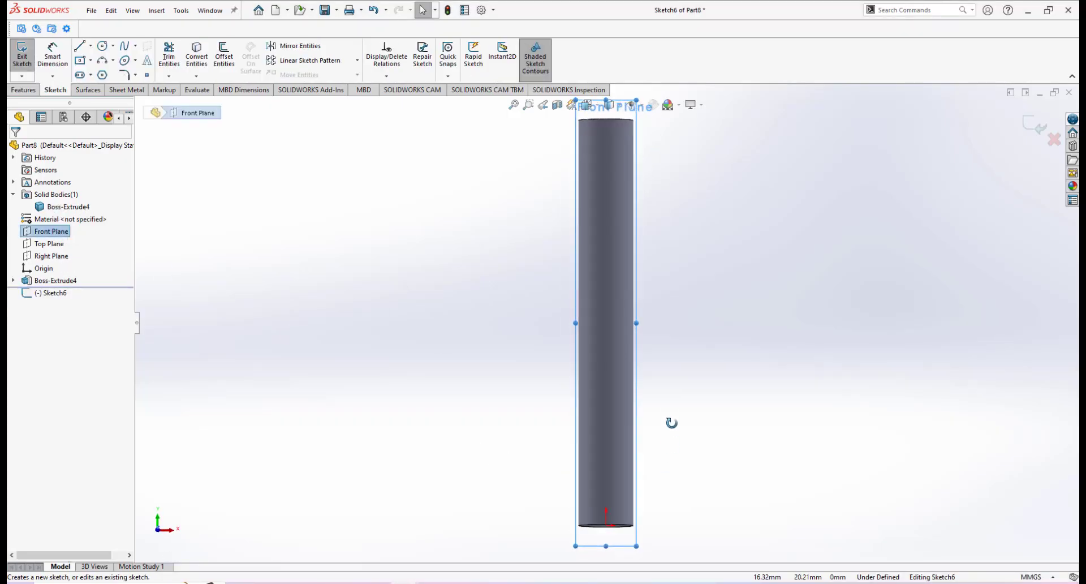
key("space")
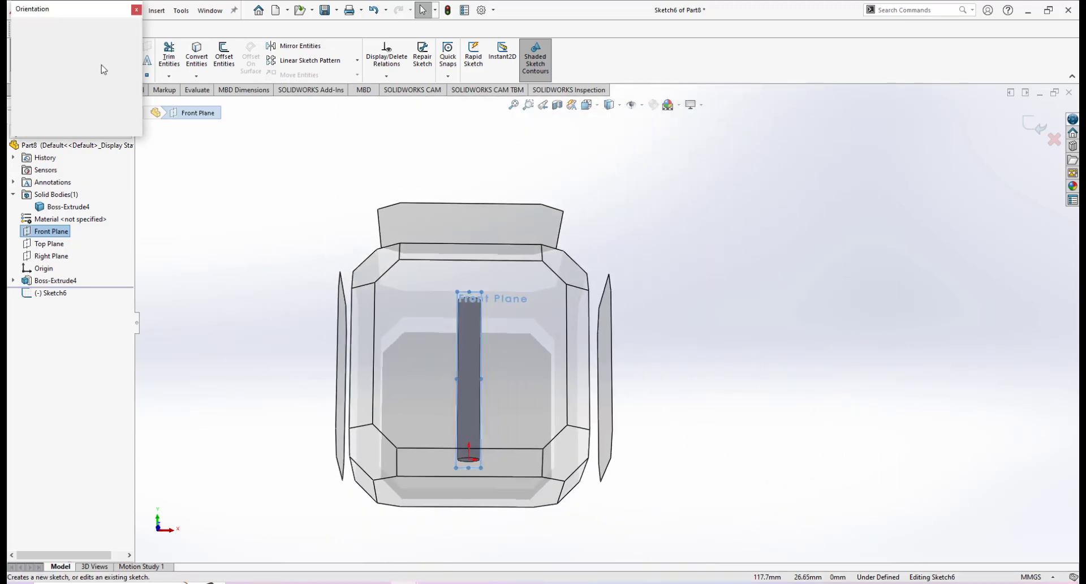
left_click(479, 280)
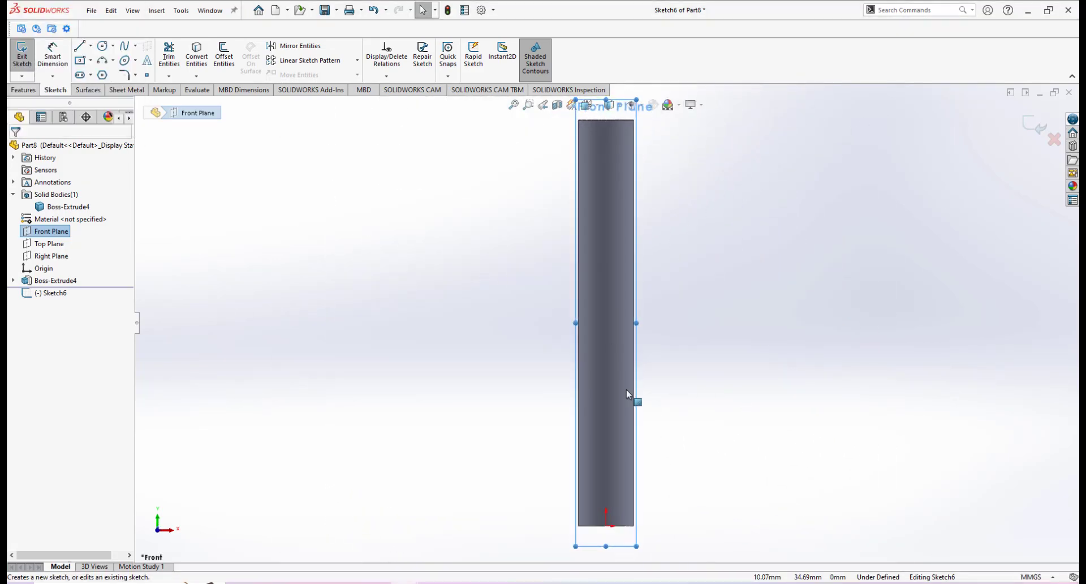
scroll(606, 440, "down", 3)
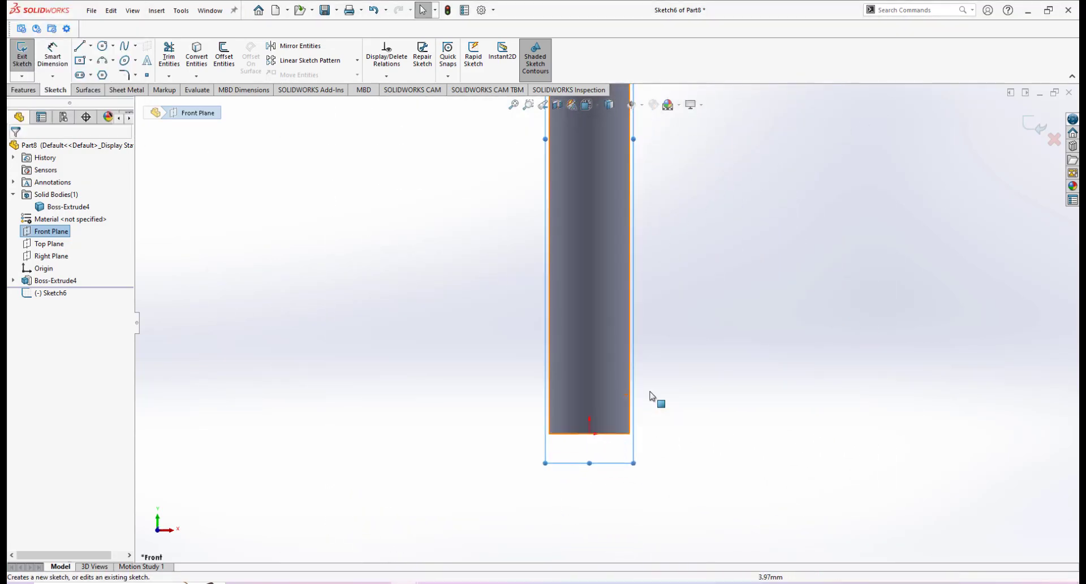
left_click(700, 364)
scroll(660, 325, "up", 1)
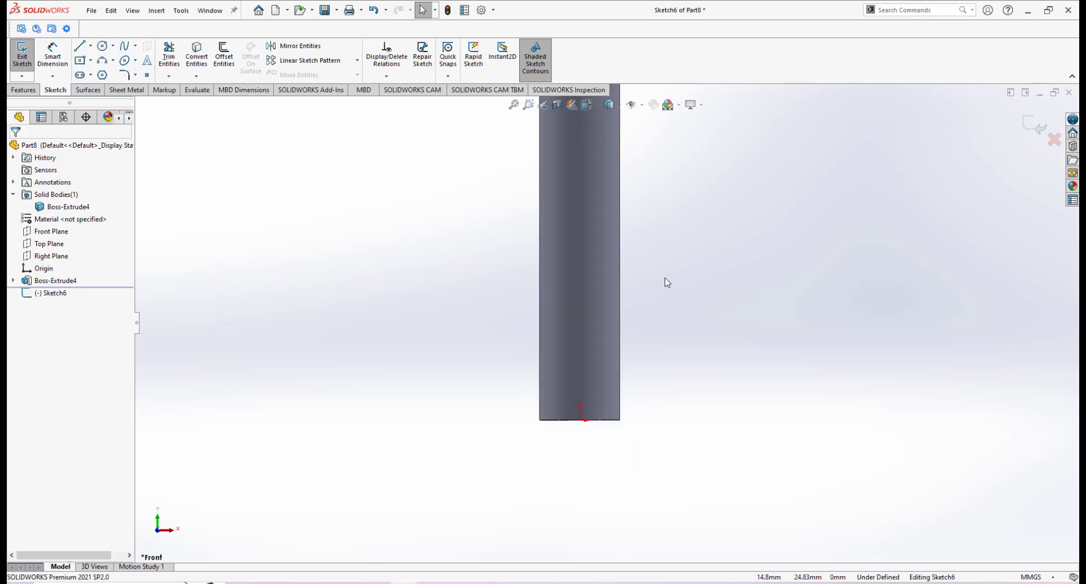
Sketch a vertical centerline along the shaft's axis from the origin to the middle of its top edge.
left_click(91, 46)
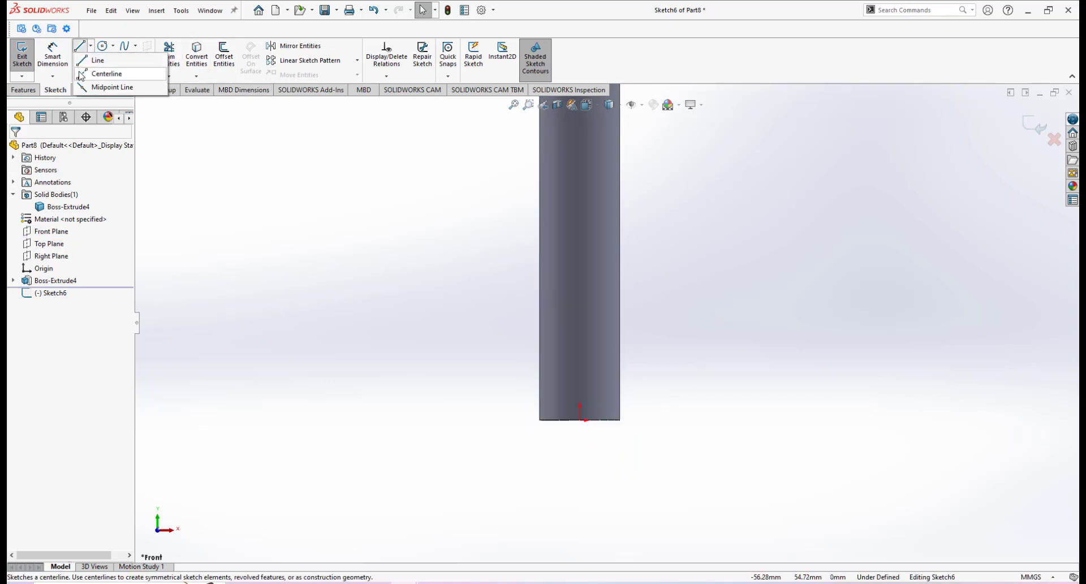
left_click(79, 75)
left_click(579, 419)
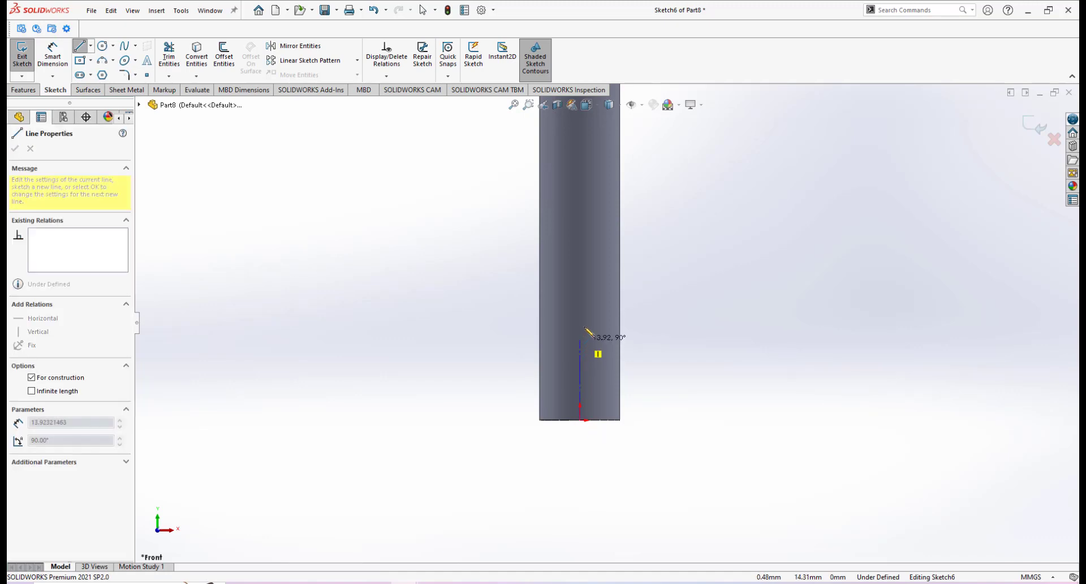
scroll(591, 313, "up", 2)
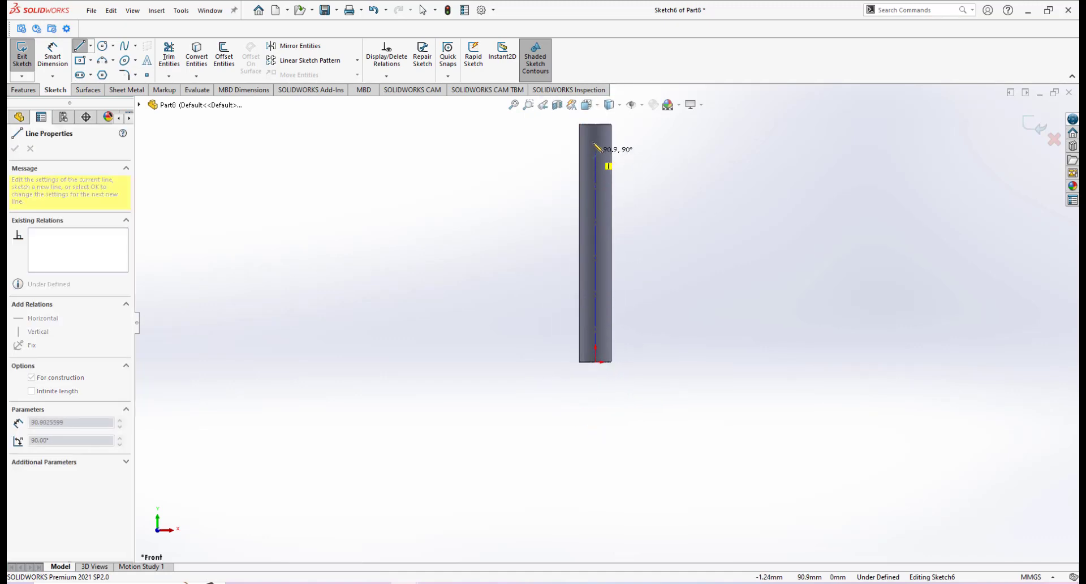
left_click(596, 124)
right_click(659, 171)
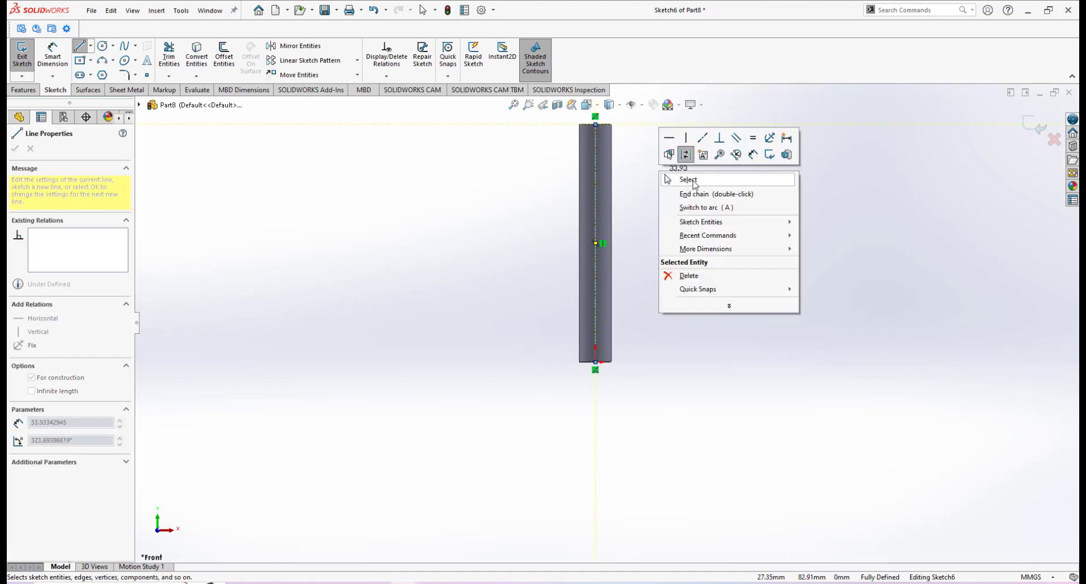
left_click(673, 178)
scroll(650, 305, "down", 2)
scroll(603, 365, "down", 2)
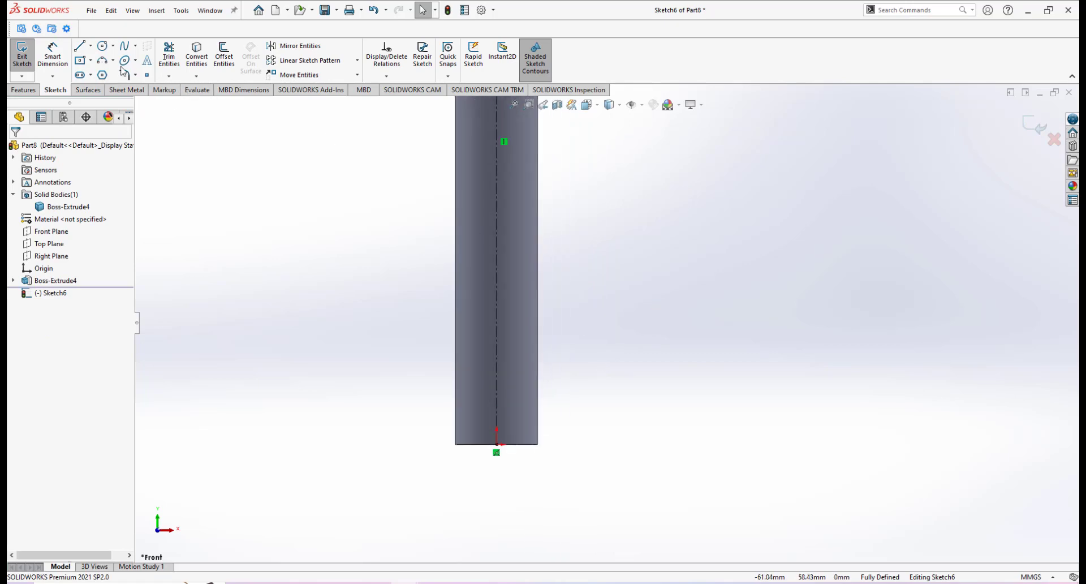
Sketch a horizontal centerline about 22 mm long from the vertical centerline outwards, about 6 mm above the shaft's bottom.
left_click(90, 46)
left_click(105, 73)
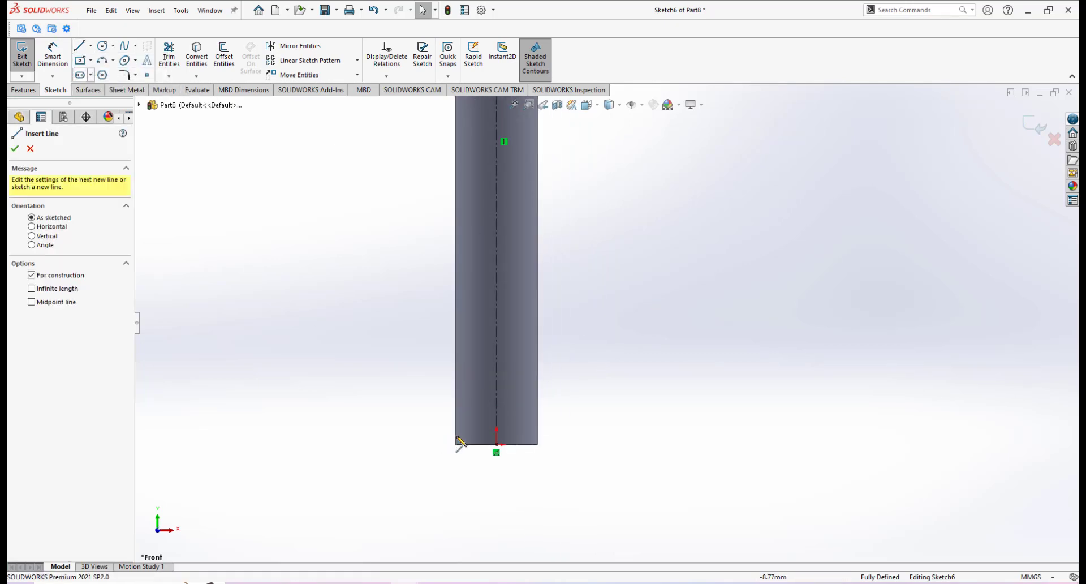
left_click(497, 410)
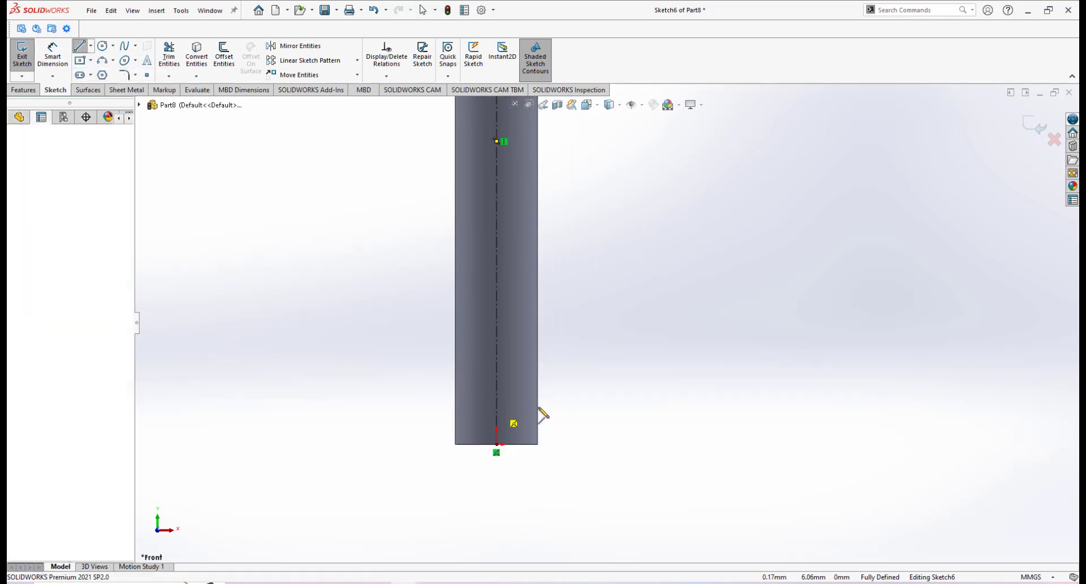
left_click(624, 409)
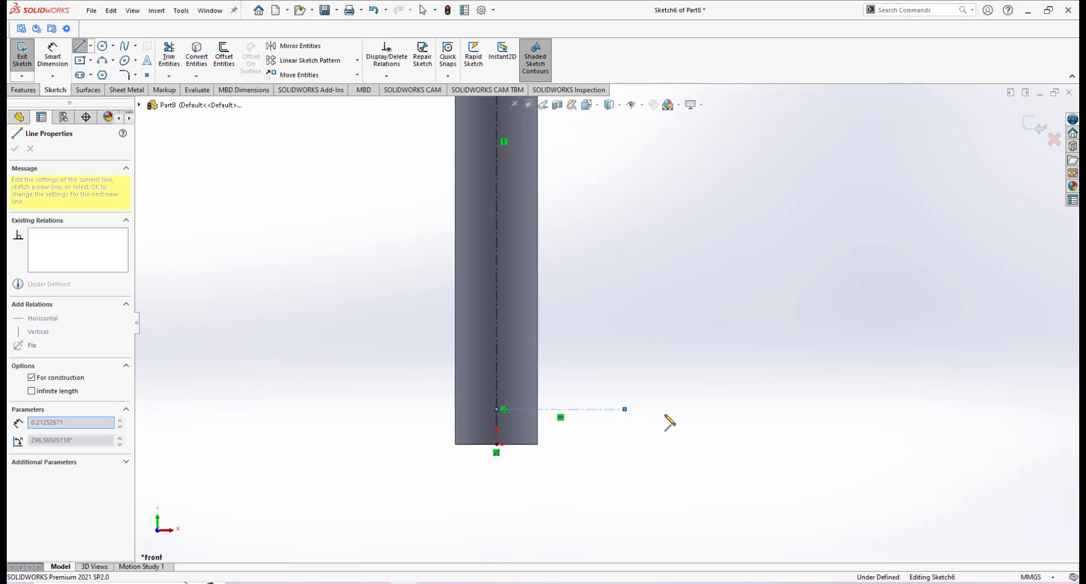
right_click(666, 414)
left_click(691, 421)
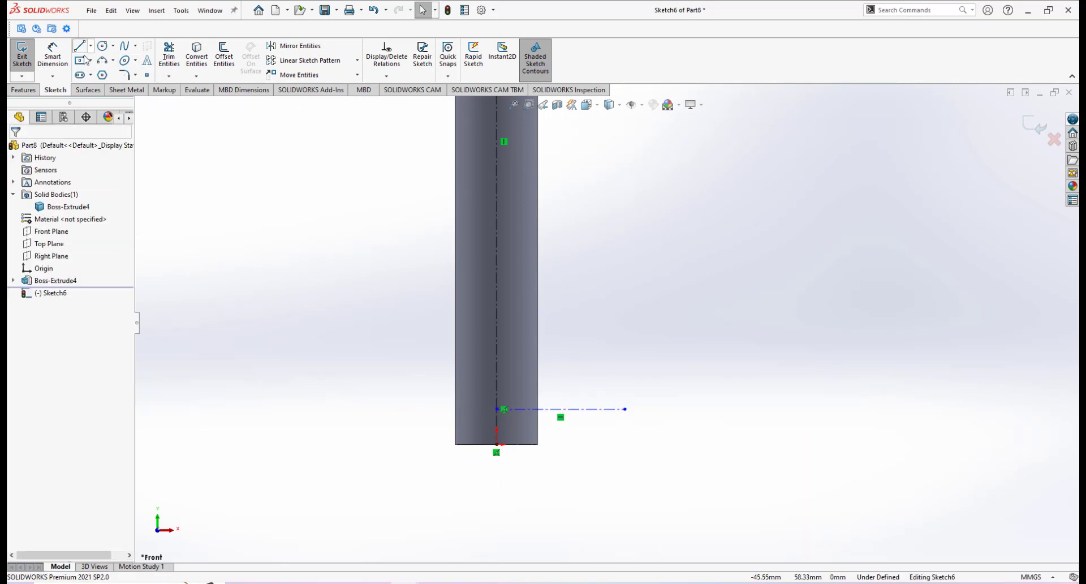
Dimension the horizontal centerline's length and set it to 15 mm.
left_click(52, 54)
left_click(594, 417)
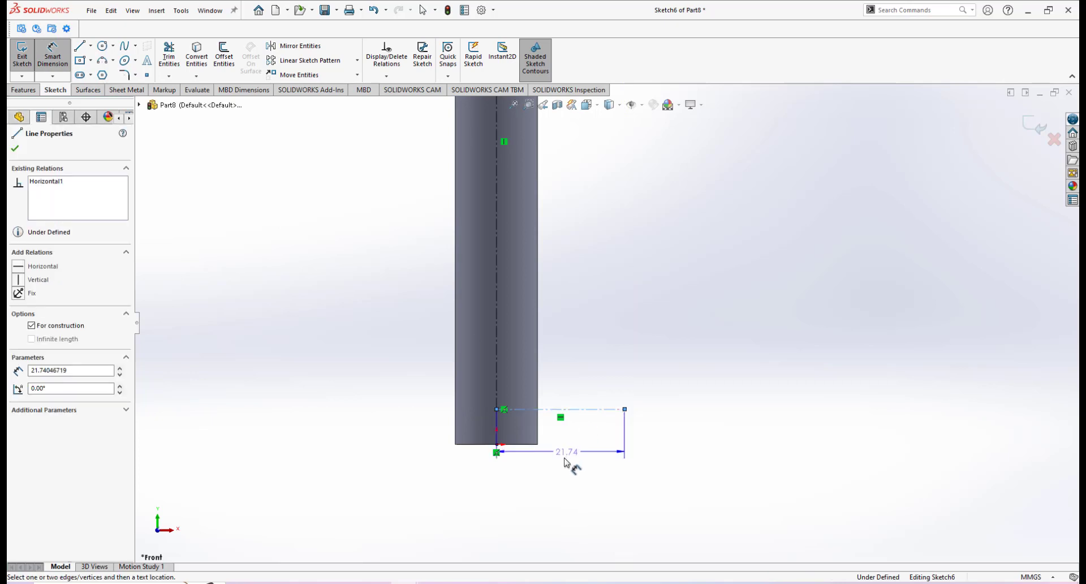
left_click(565, 475)
type("15")
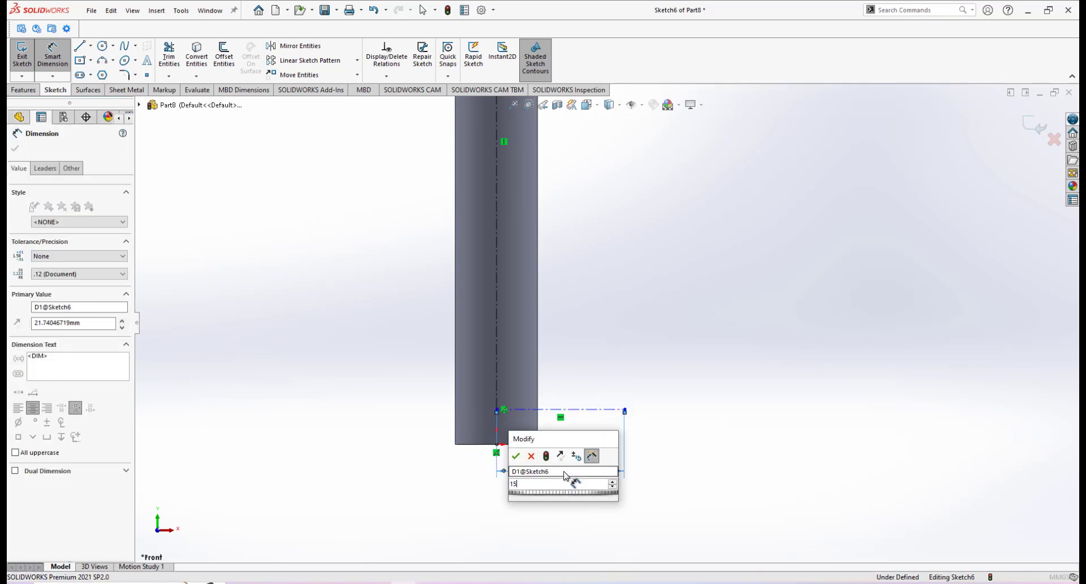
key("Escape")
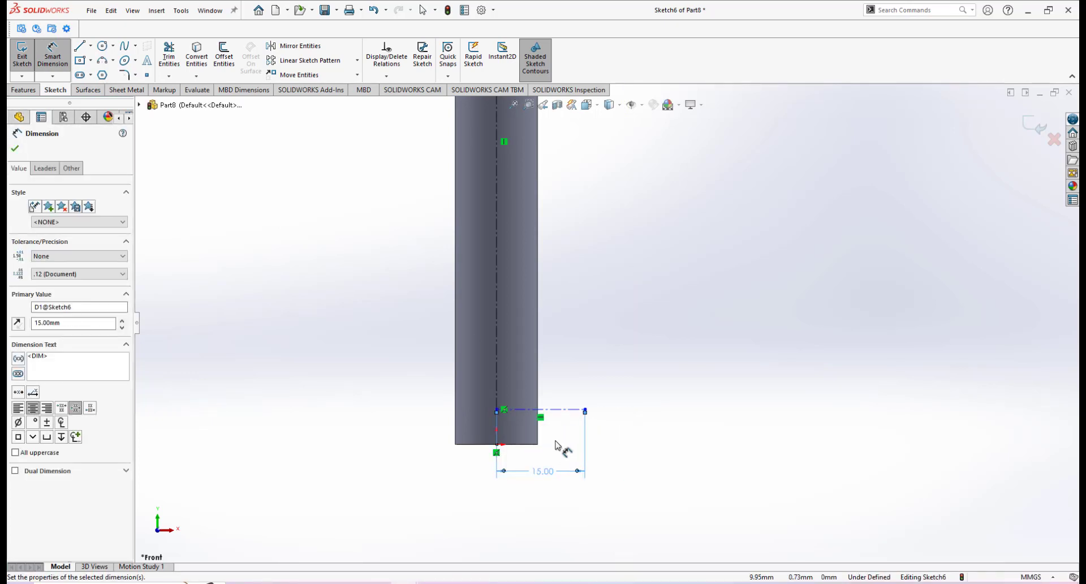
scroll(557, 424, "up", 1)
scroll(554, 422, "down", 1)
scroll(553, 424, "down", 1)
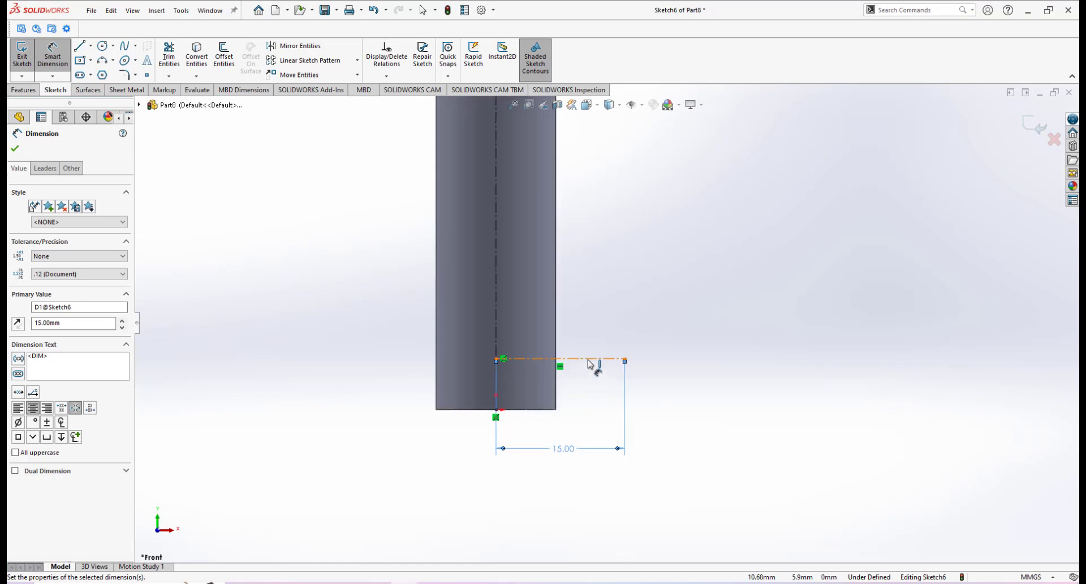
Dimension the horizontal centerline's height above the shaft's bottom edge as 5 mm and close the sketch.
left_click(591, 361)
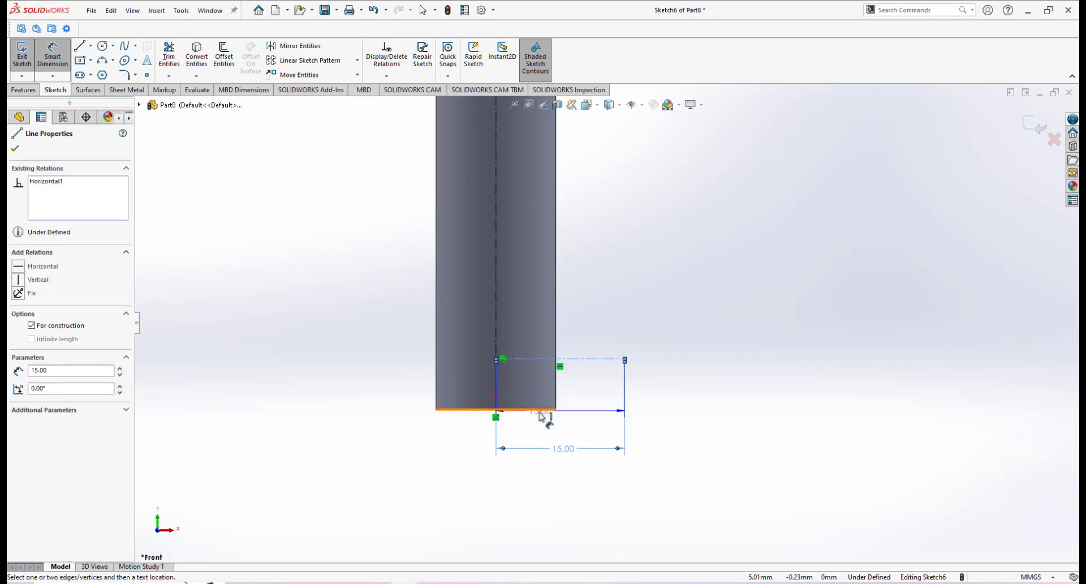
left_click(544, 409)
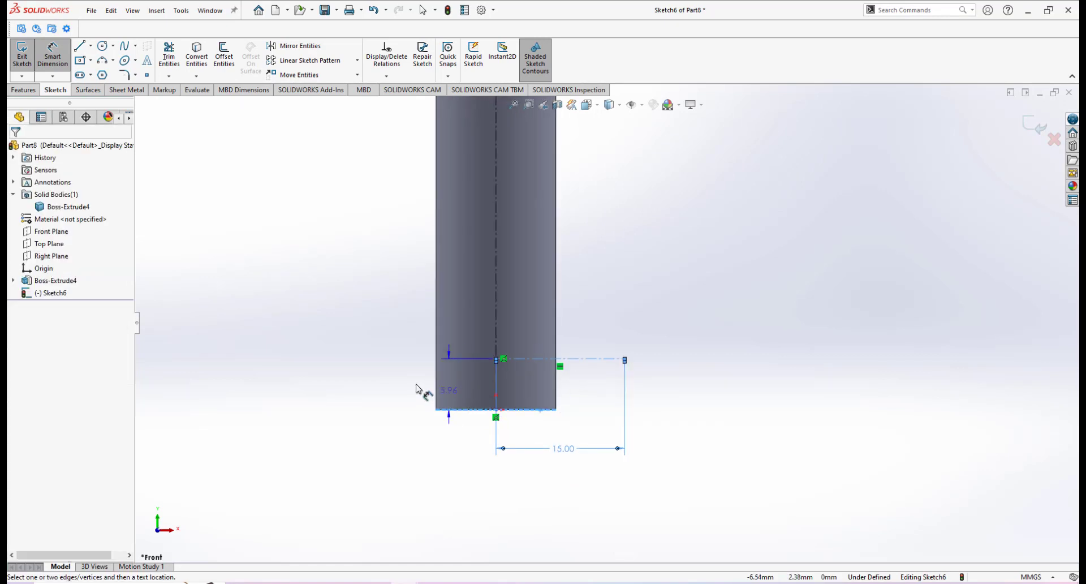
left_click(382, 378)
key("Return")
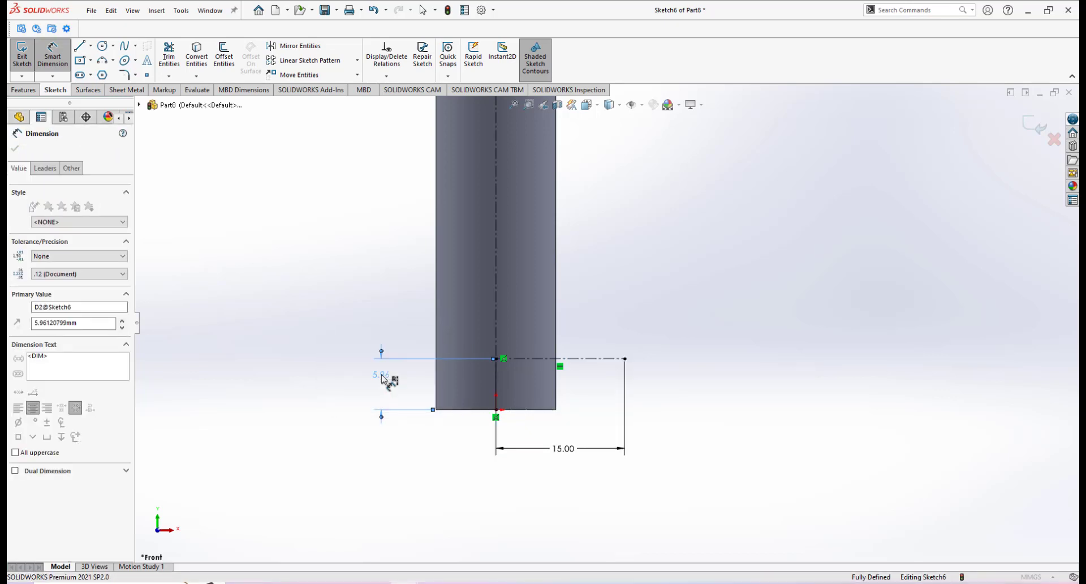
left_click(15, 149)
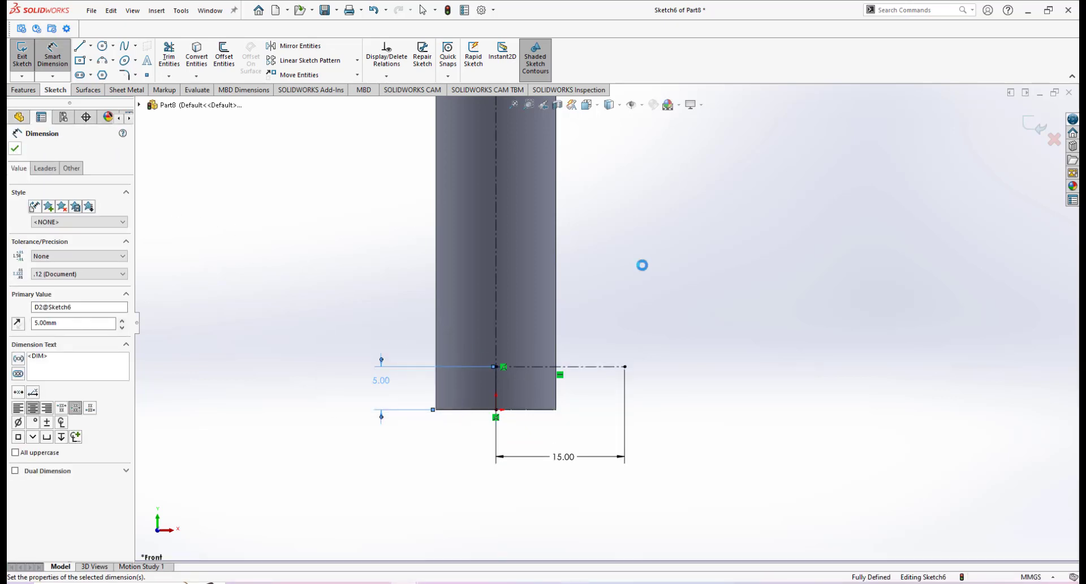
left_click(1027, 129)
Create a reference plane perpendicular to the horizontal centerline and coincident with its outer endpoint.
mouse_move(637, 347)
middle_mouse_down()
mouse_move(618, 358)
mouse_move(576, 338)
mouse_move(580, 347)
middle_mouse_up()
scroll(605, 308, "down", 3)
left_click(606, 330)
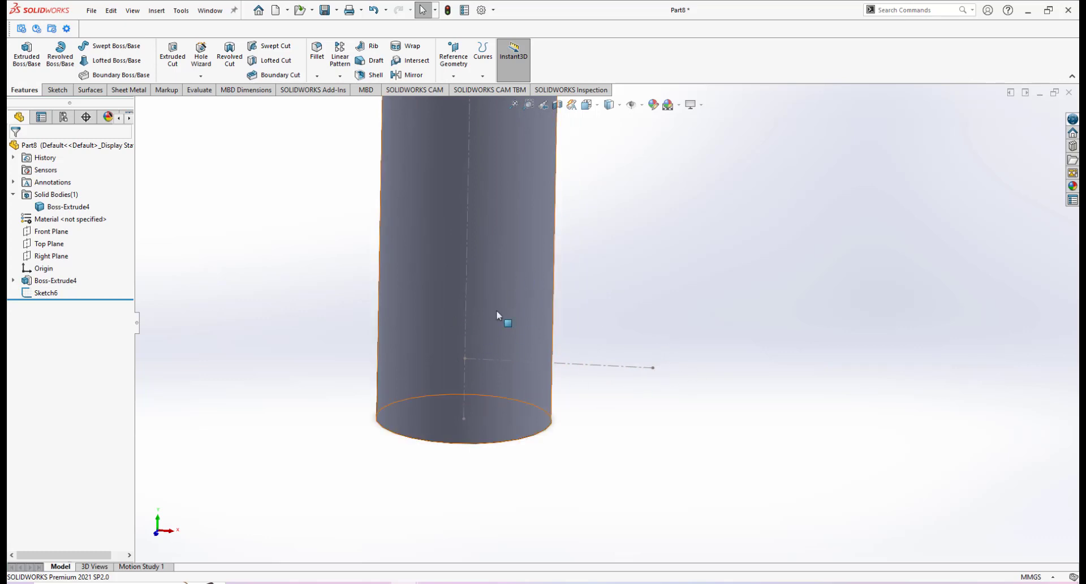
middle_click_drag(507, 317, 582, 300)
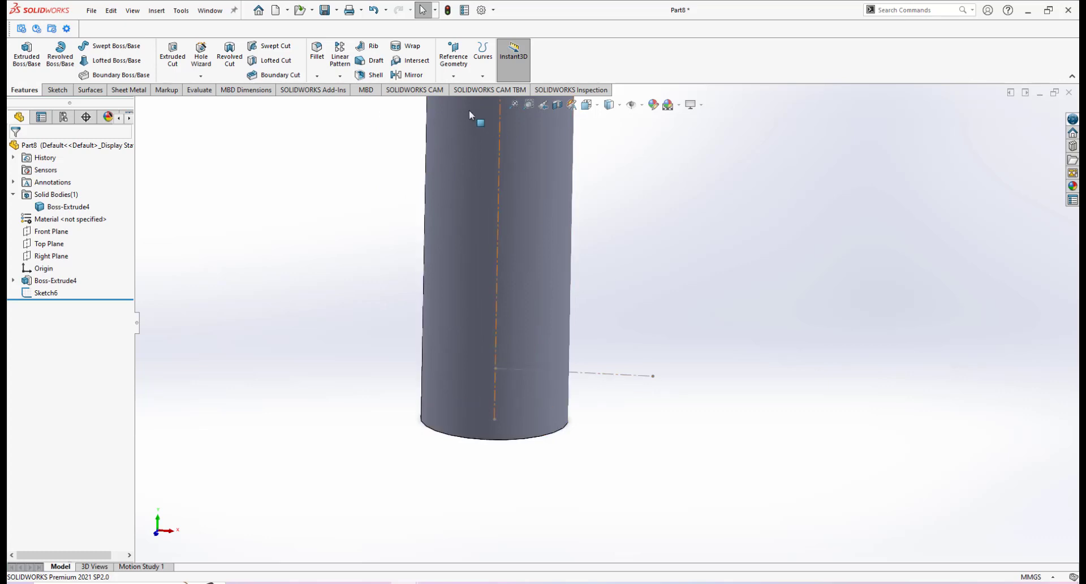
left_click(453, 56)
left_click(469, 89)
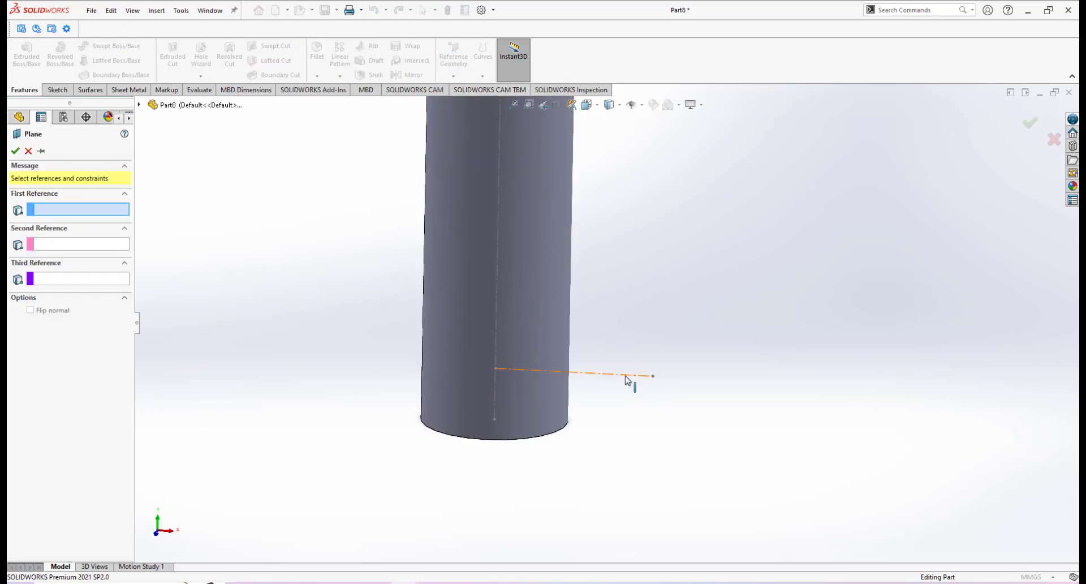
left_click(628, 375)
left_click(653, 376)
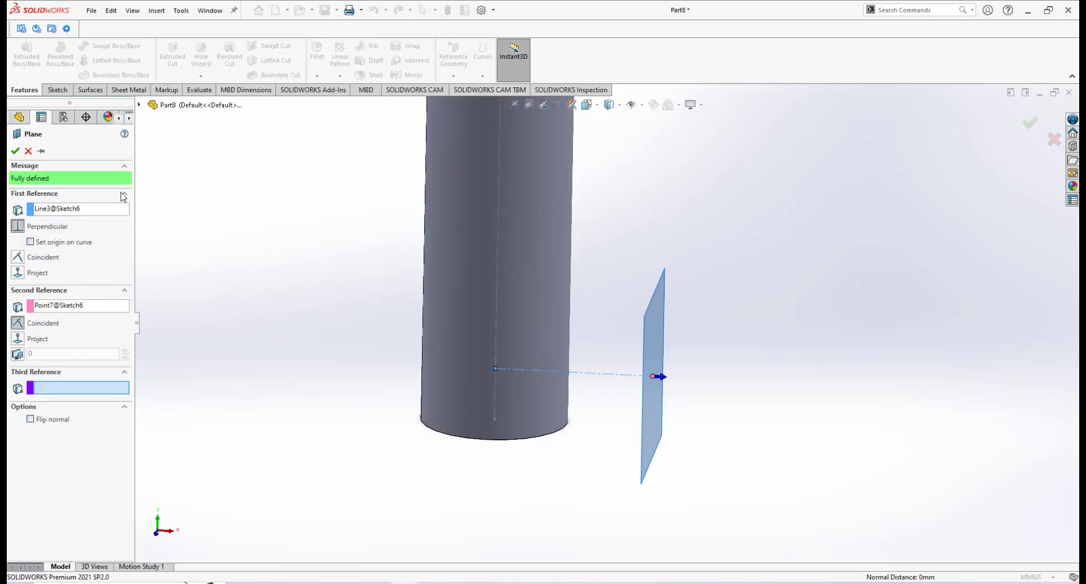
left_click(17, 150)
Open a new sketch on the reference plane at the centerline's outer end.
middle_click_drag(676, 374, 654, 371)
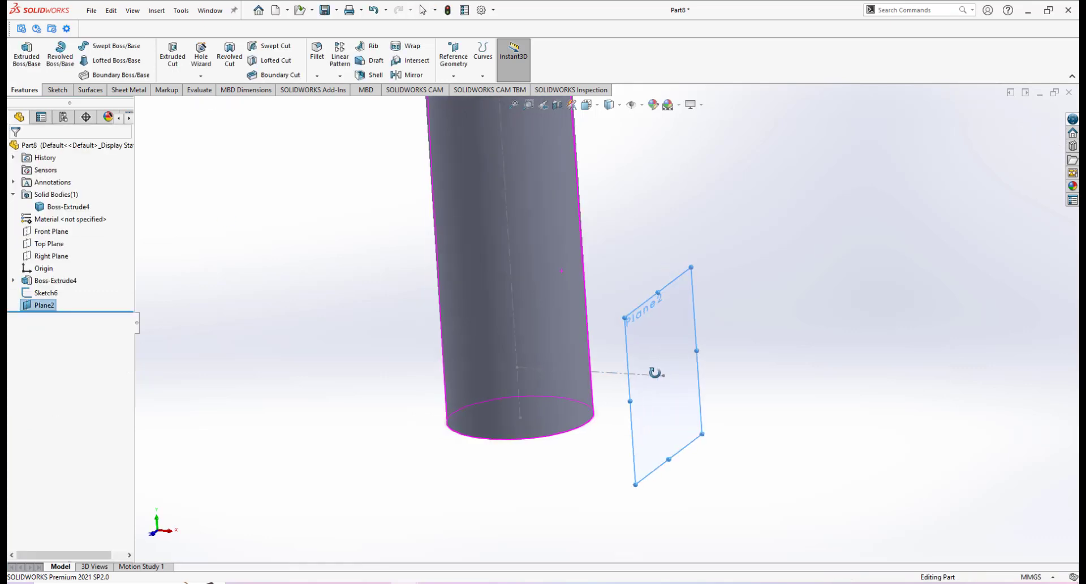
left_click(646, 308)
left_click(698, 270)
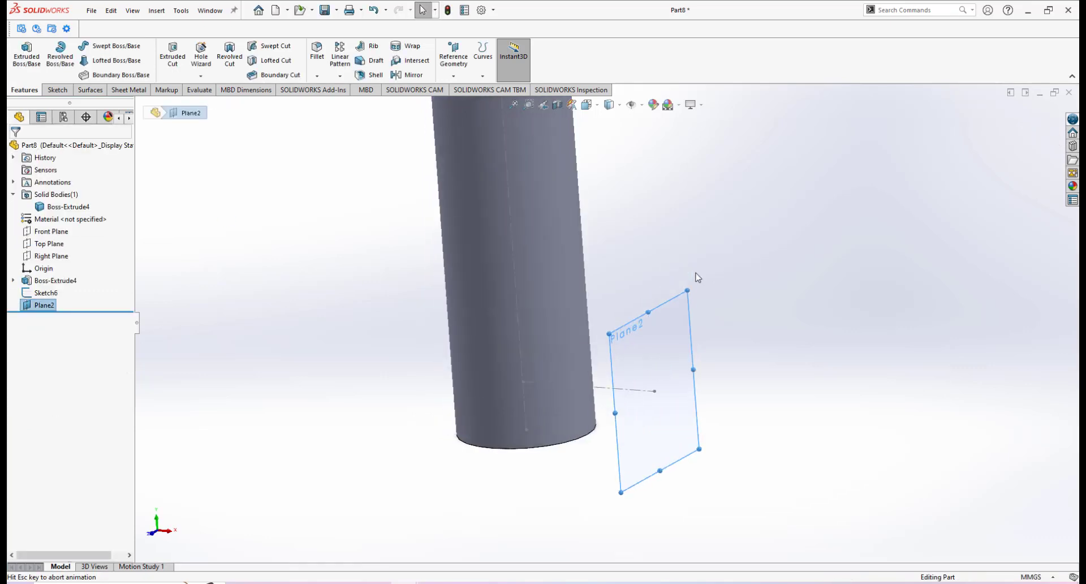
middle_click_drag(631, 478, 611, 390)
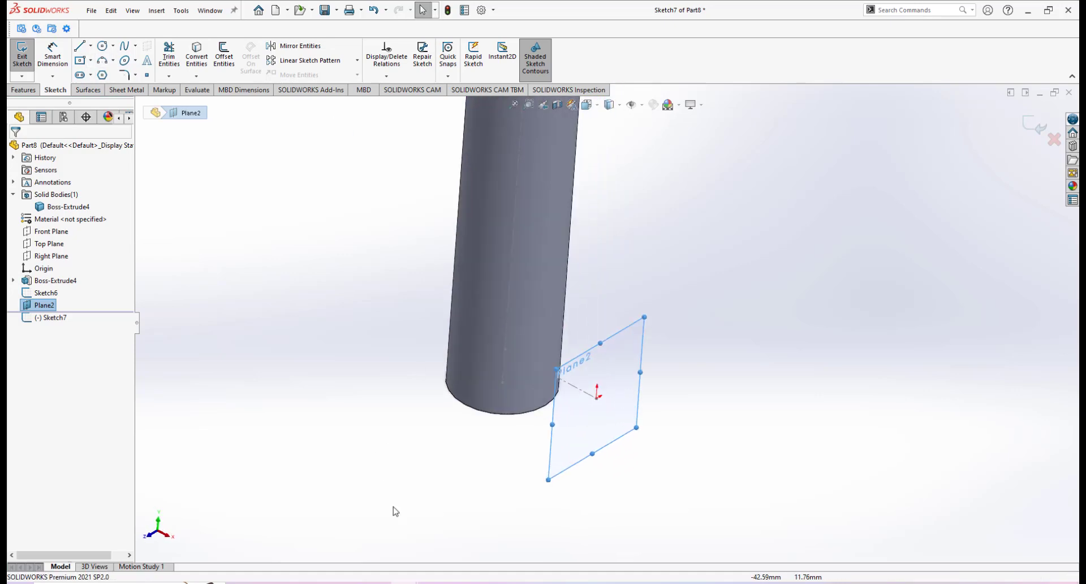
Check the blade arm's dimensions on the reference drawing in Paint 3D, and return to the SOLIDWORKS part.
left_click(514, 582)
middle_click_drag(855, 165, 689, 226)
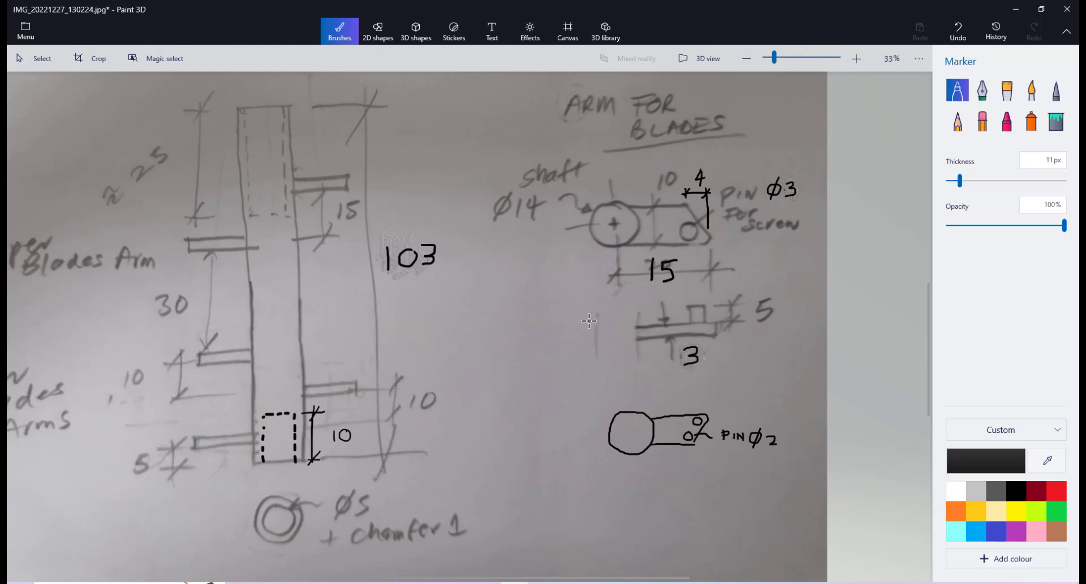
middle_click_drag(588, 321, 630, 306)
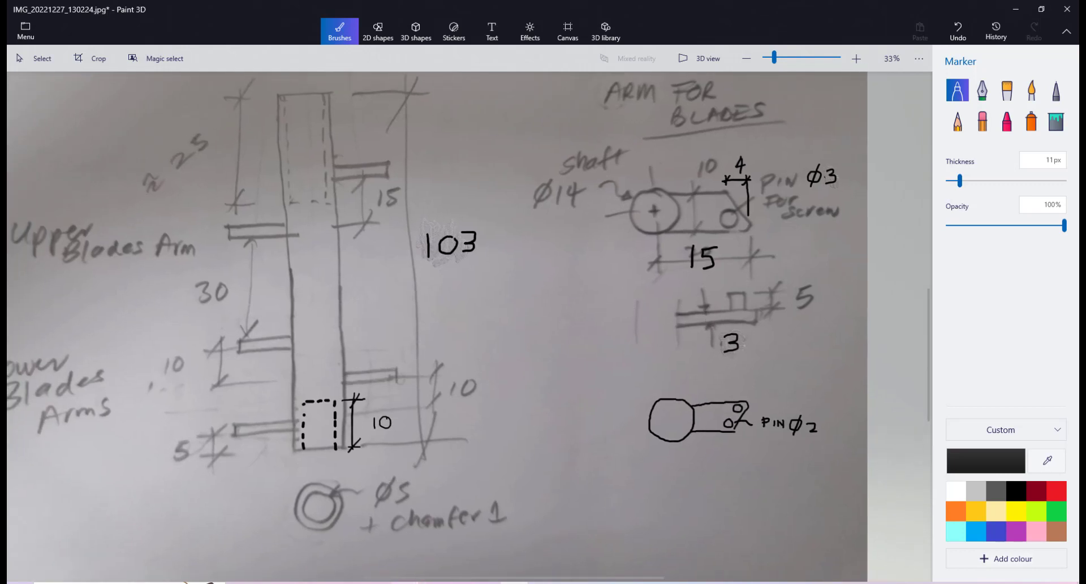
mouse_move(412, 581)
left_click(599, 549)
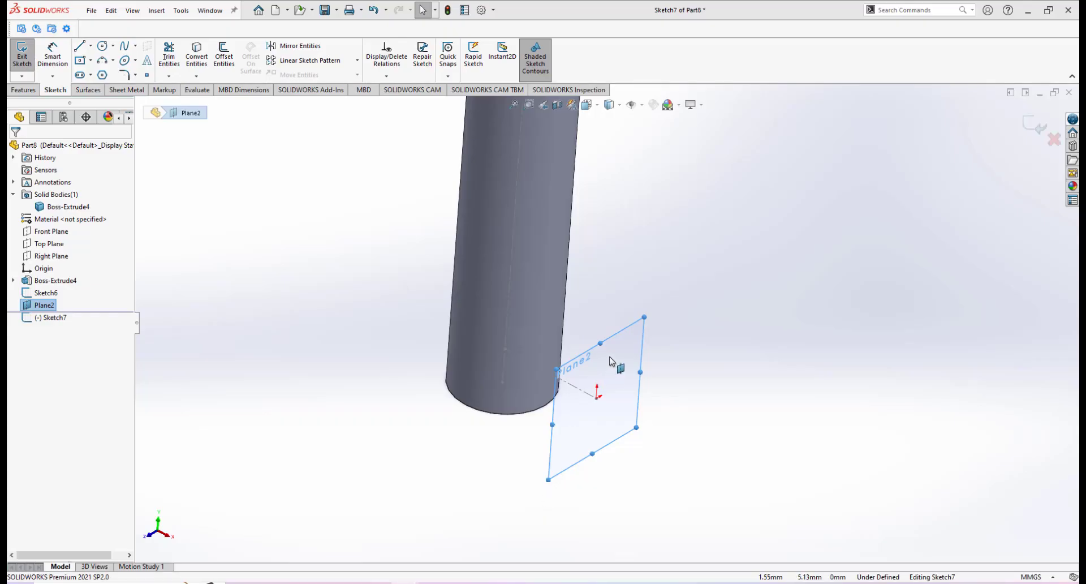
Sketch a center rectangle about 7.5 mm wide and 1.2 mm high, centered on the centerline's outer endpoint.
left_click(80, 60)
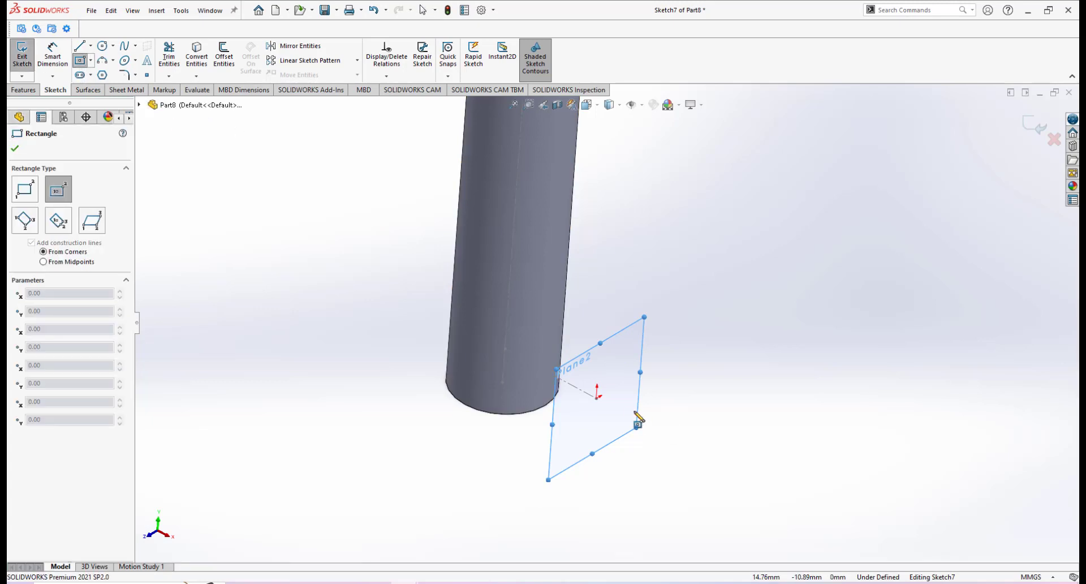
left_click(597, 397)
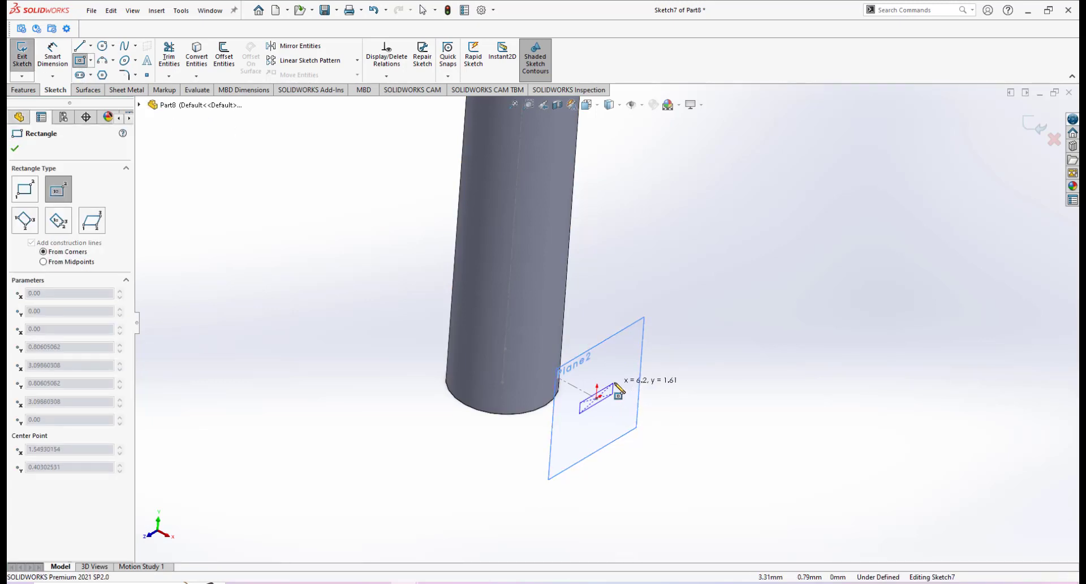
left_click(617, 383)
Dimension the rectangle as 10 mm wide and 3 mm high.
right_click(629, 383)
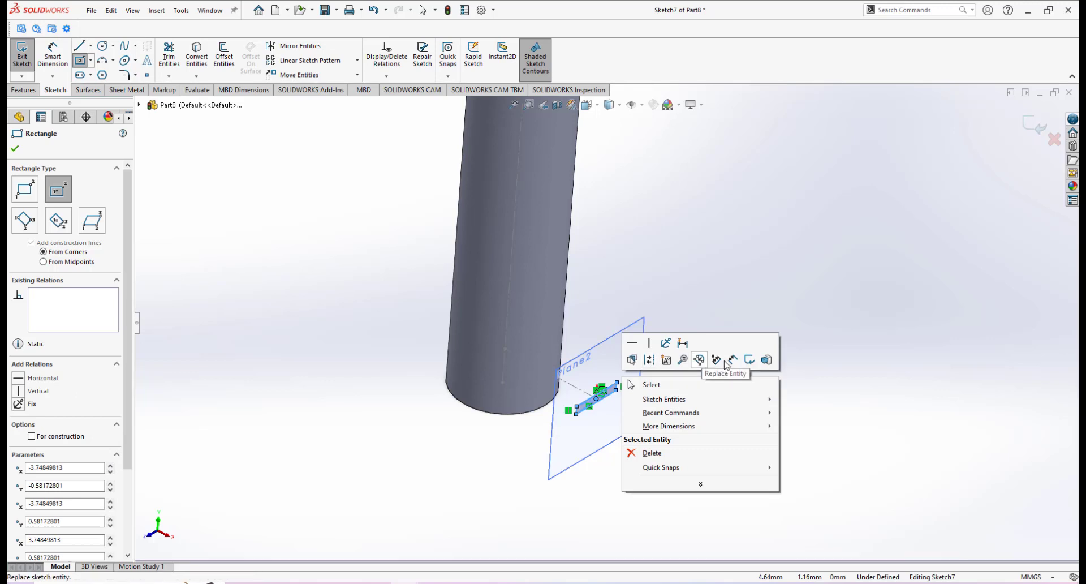
left_click(682, 343)
left_click(609, 399)
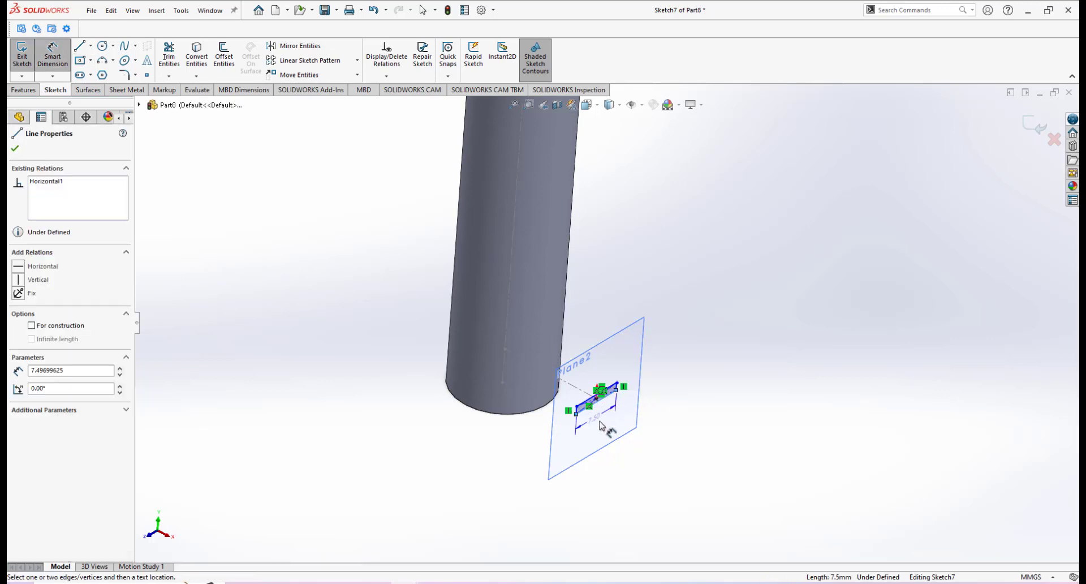
left_click(604, 429)
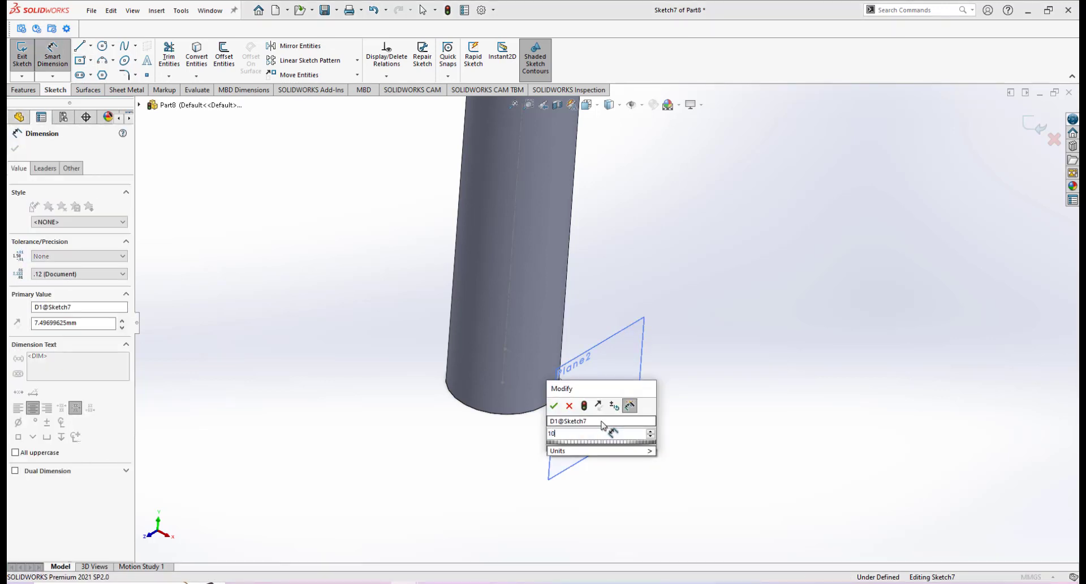
key("Return")
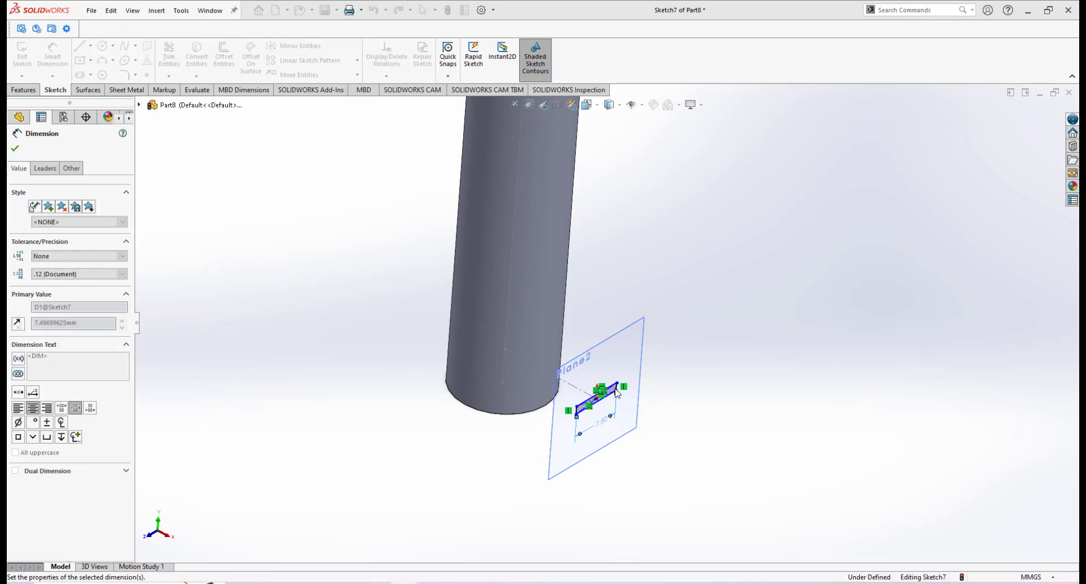
scroll(615, 393, "down", 4)
scroll(640, 351, "down", 2)
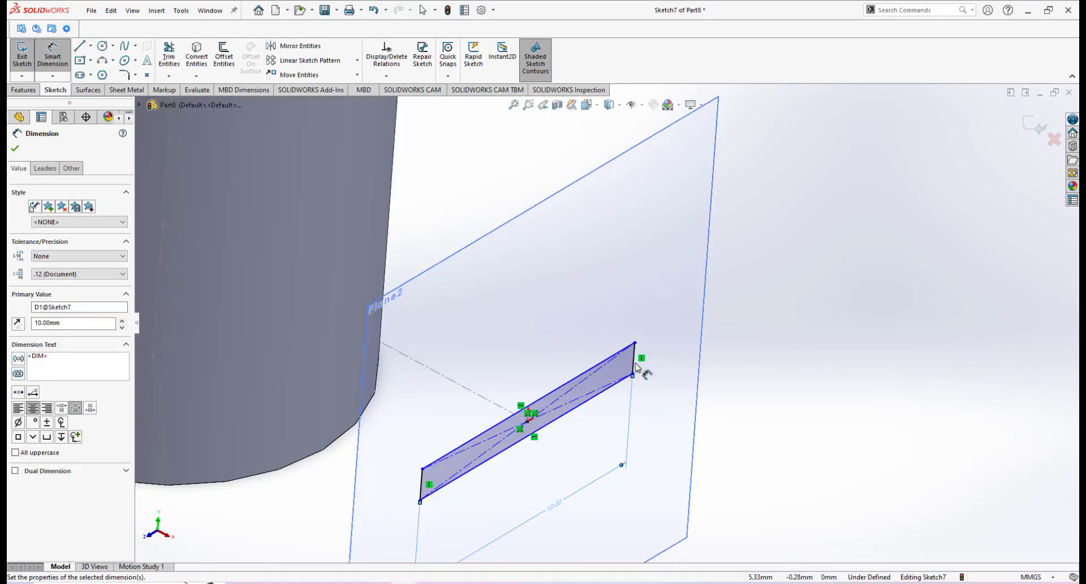
left_click(635, 353)
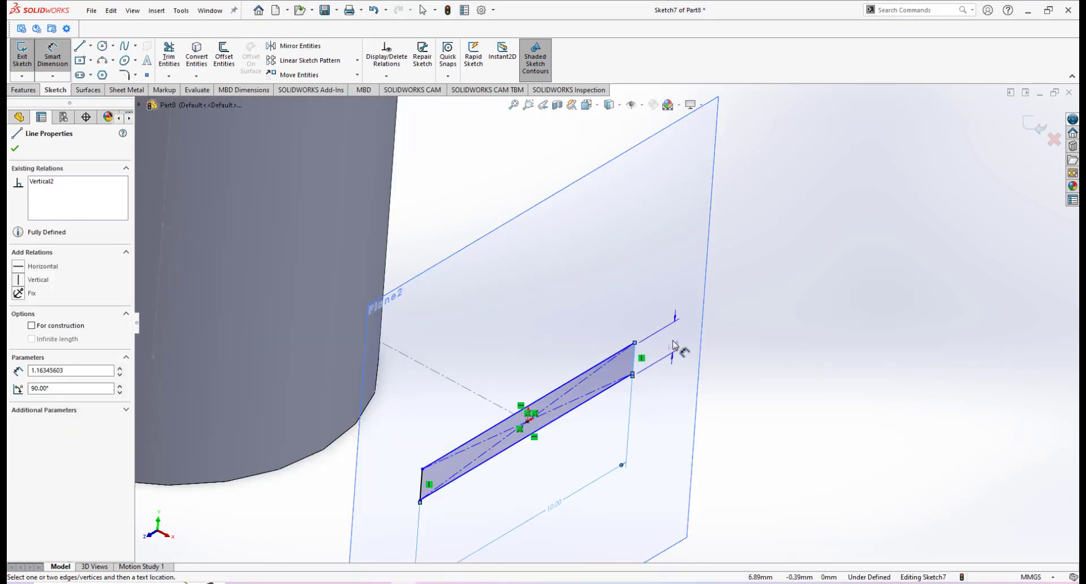
left_click(673, 343)
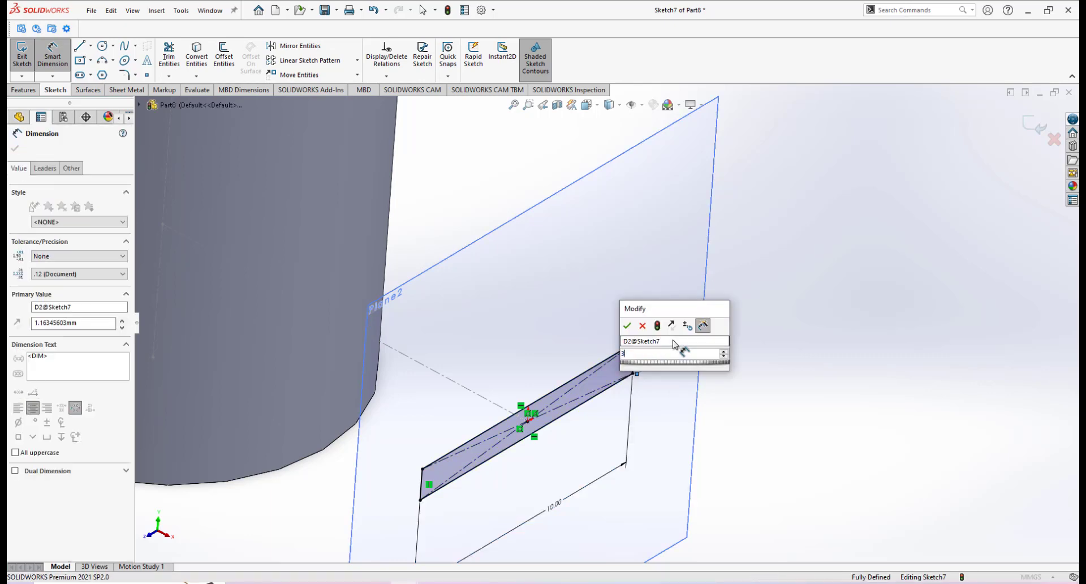
key("Return")
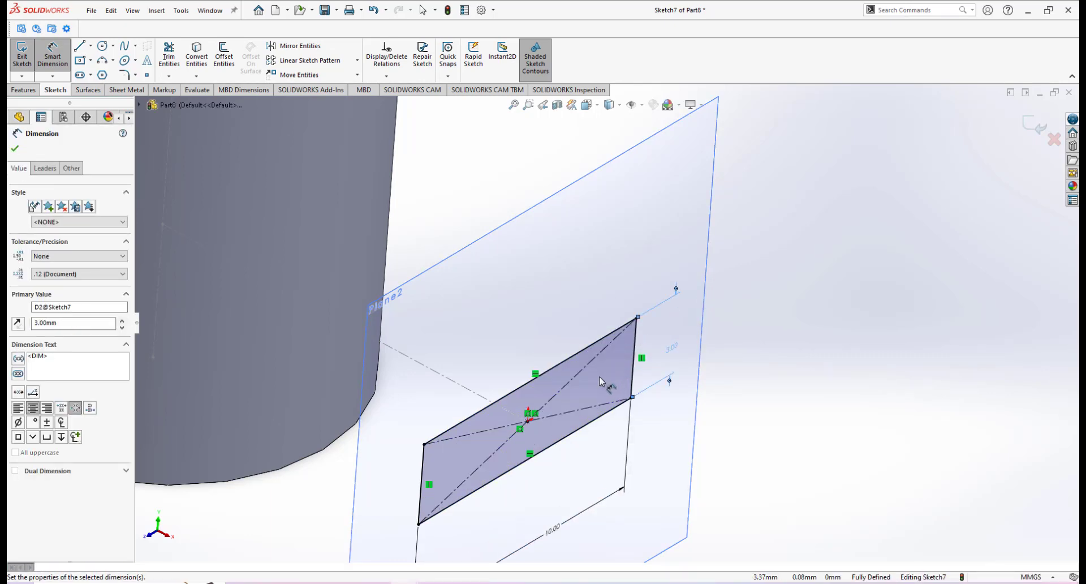
Start a boss extrusion of the rectangle, reversed toward the shaft, with merging of the result turned off.
scroll(595, 376, "up", 2)
left_click(13, 90)
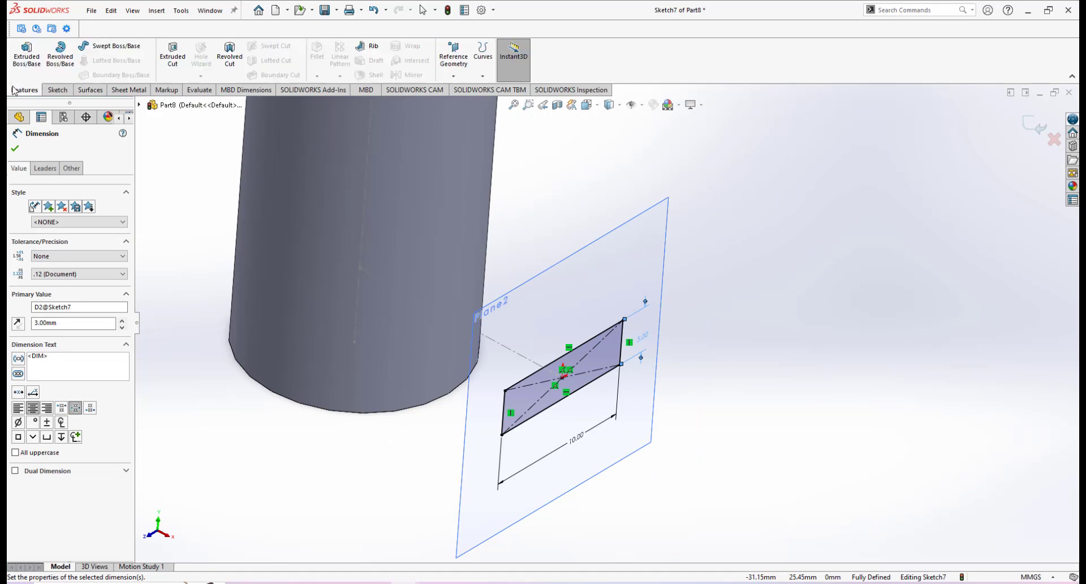
left_click(27, 54)
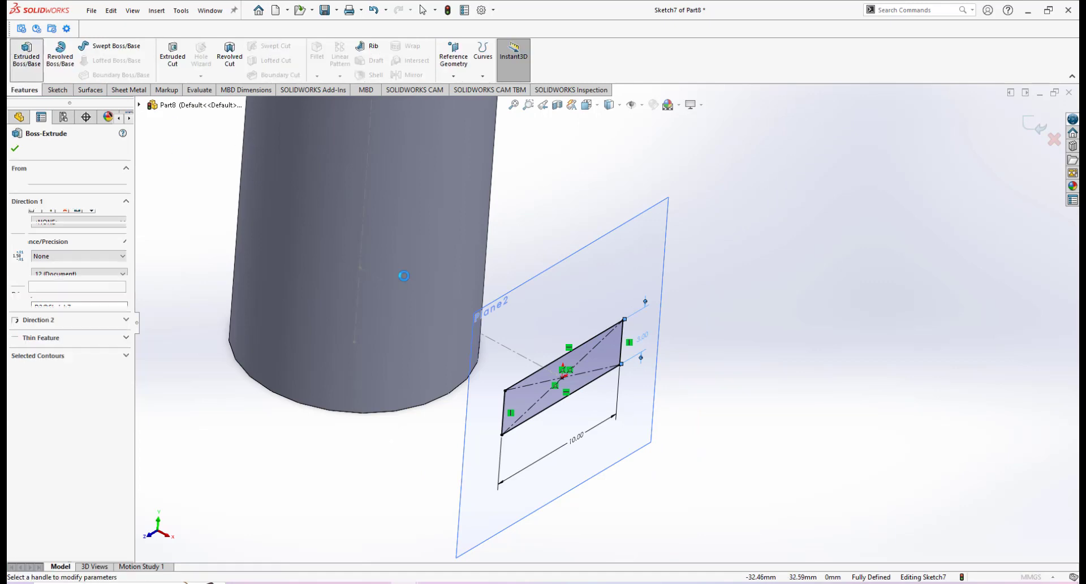
left_click(17, 215)
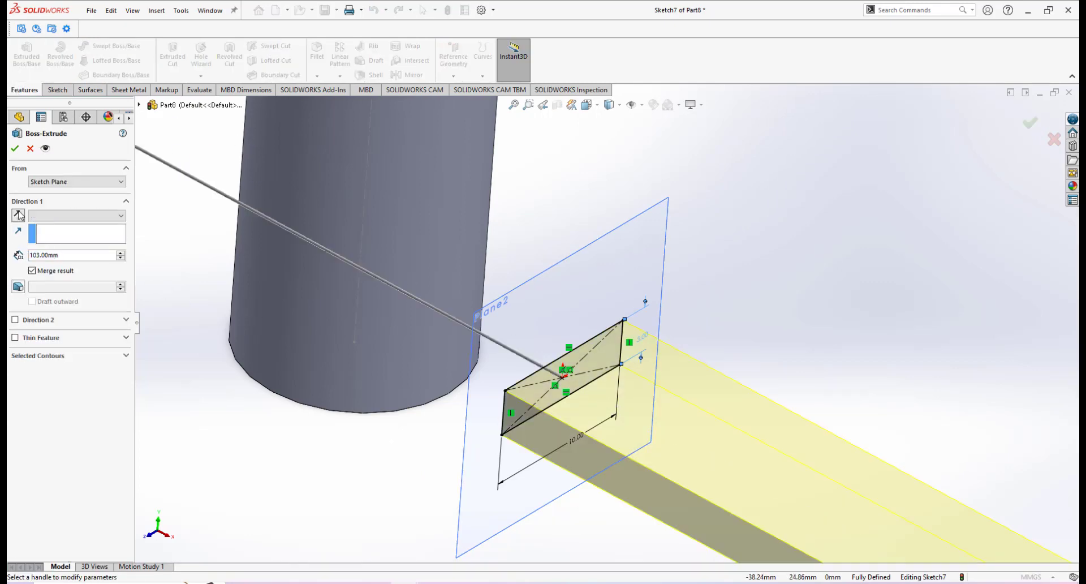
scroll(607, 322, "up", 3)
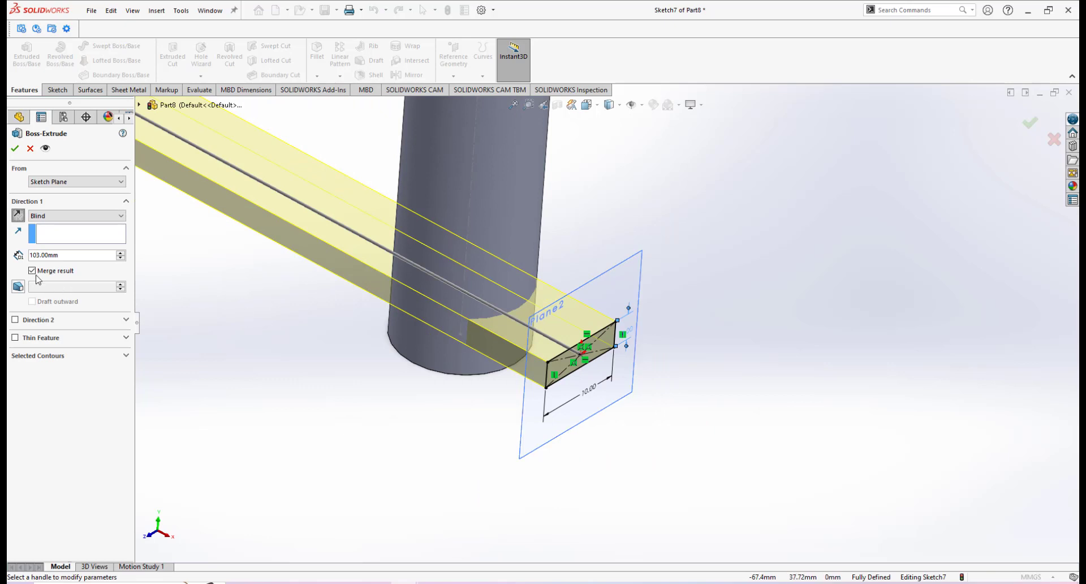
left_click(32, 271)
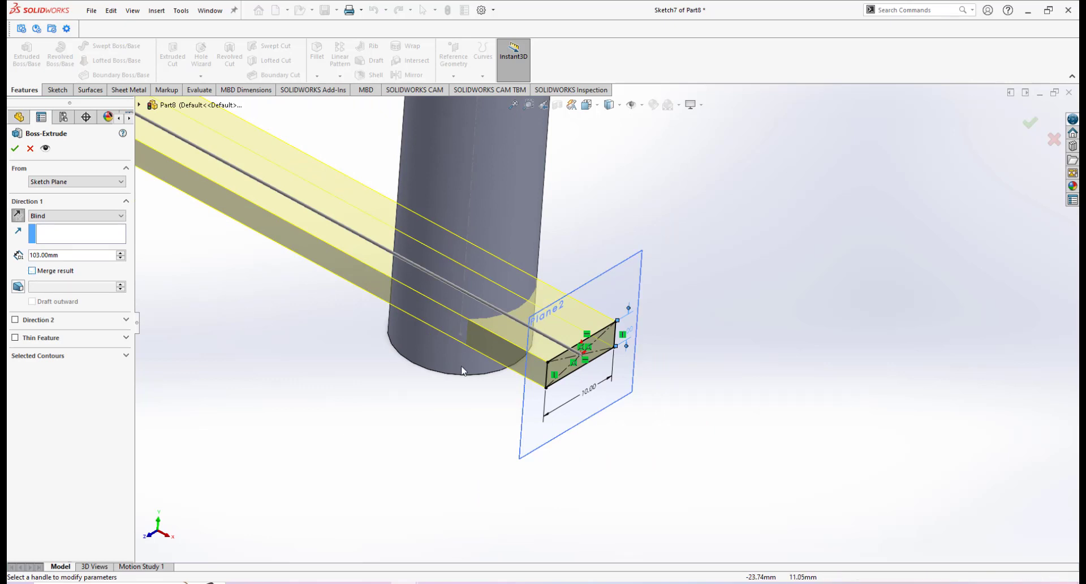
scroll(560, 316, "up", 2)
scroll(548, 326, "down", 2)
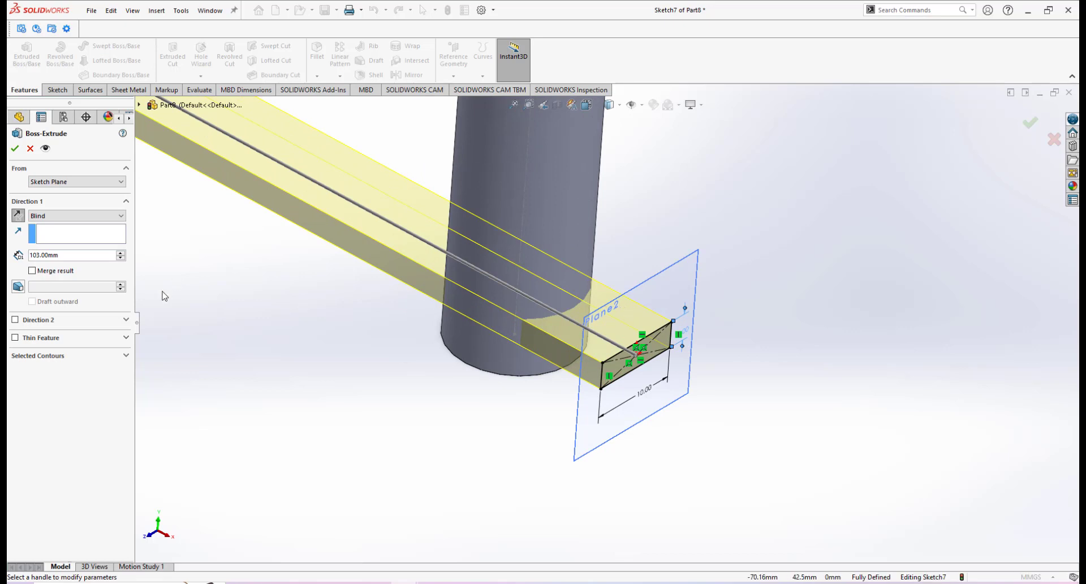
scroll(622, 249, "up", 4)
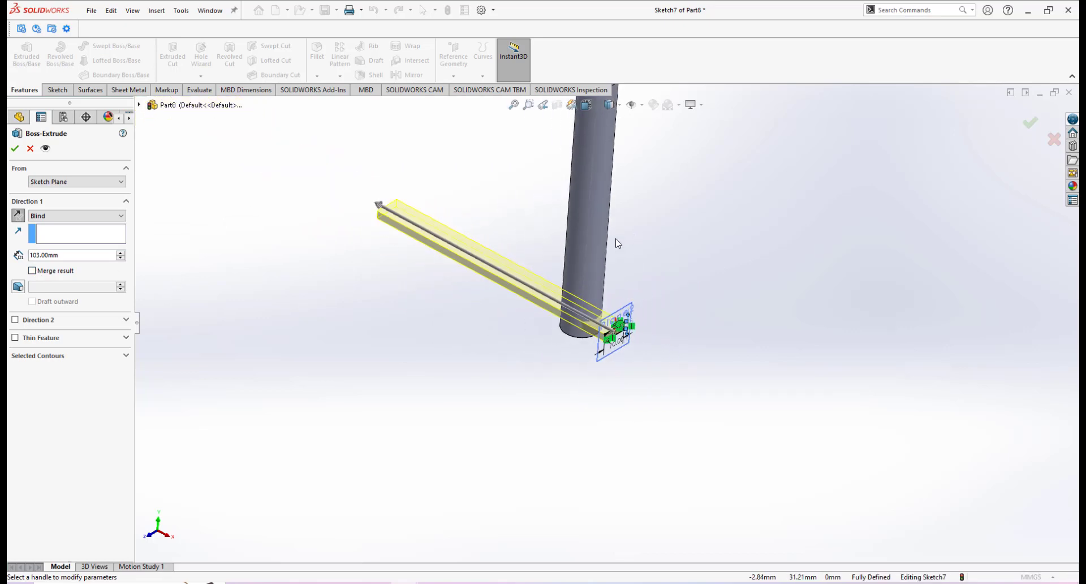
scroll(595, 350, "down", 1)
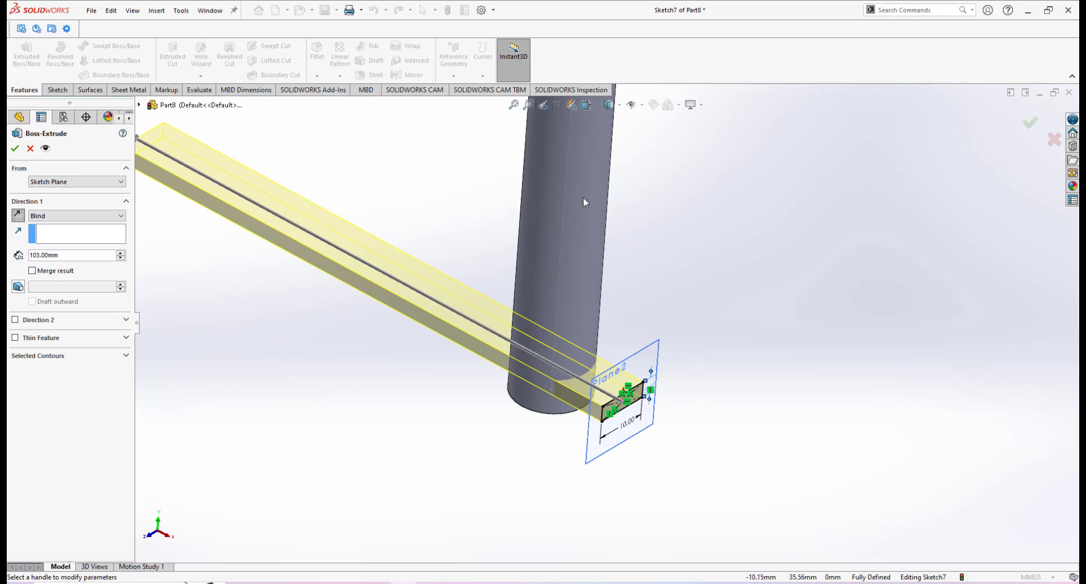
scroll(605, 251, "up", 3)
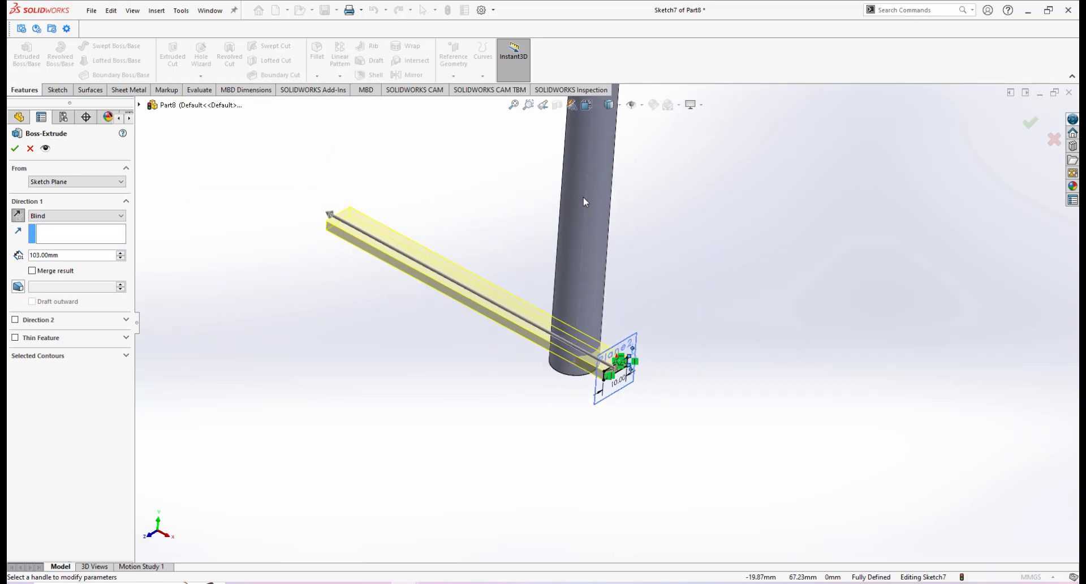
scroll(647, 339, "down", 1)
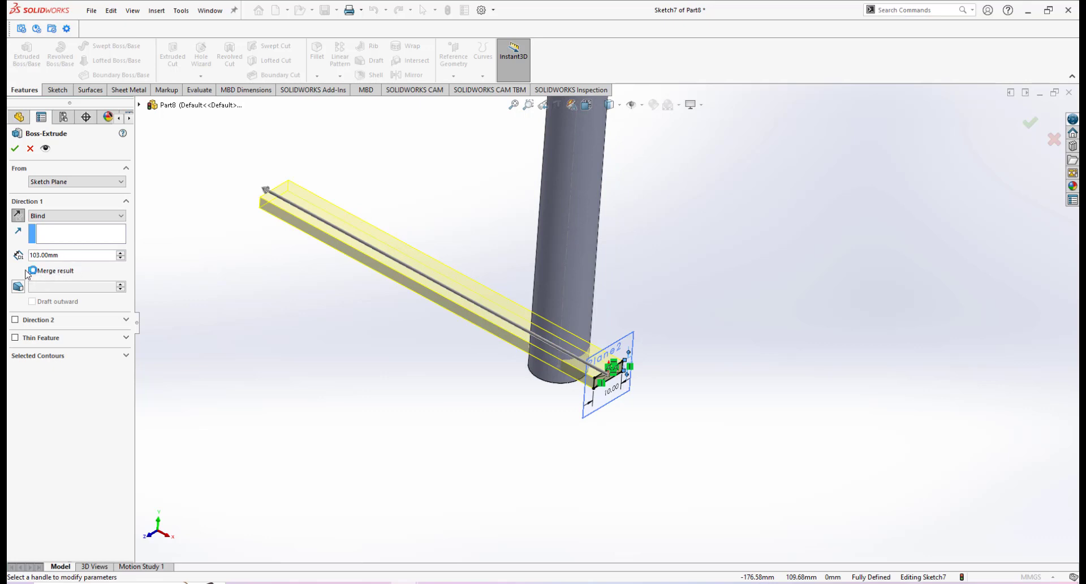
Set the extrusion's end condition to Up To Body with the shaft as the target, and finish the arm.
left_click(83, 217)
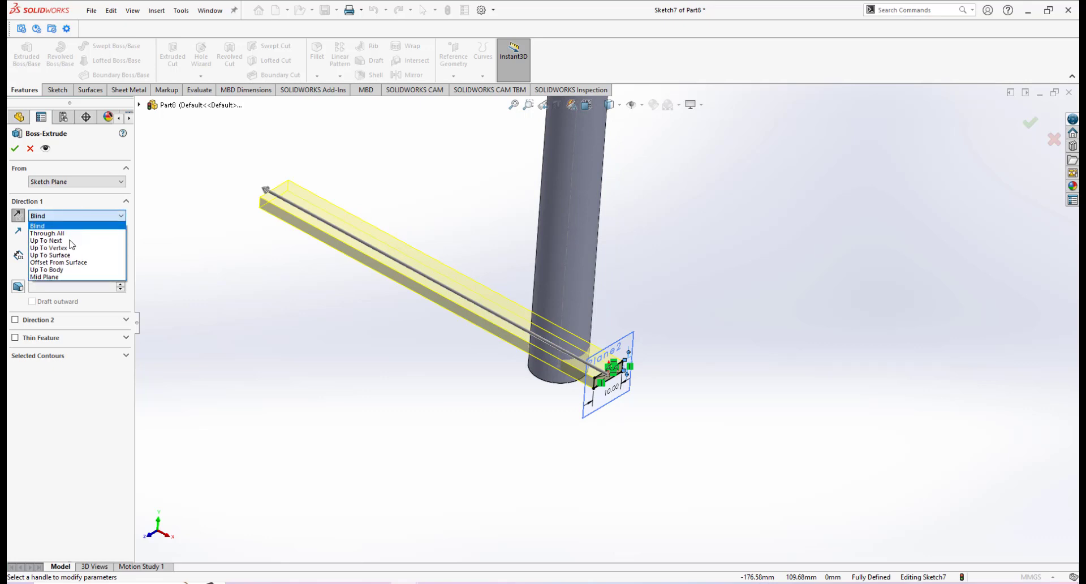
left_click(61, 275)
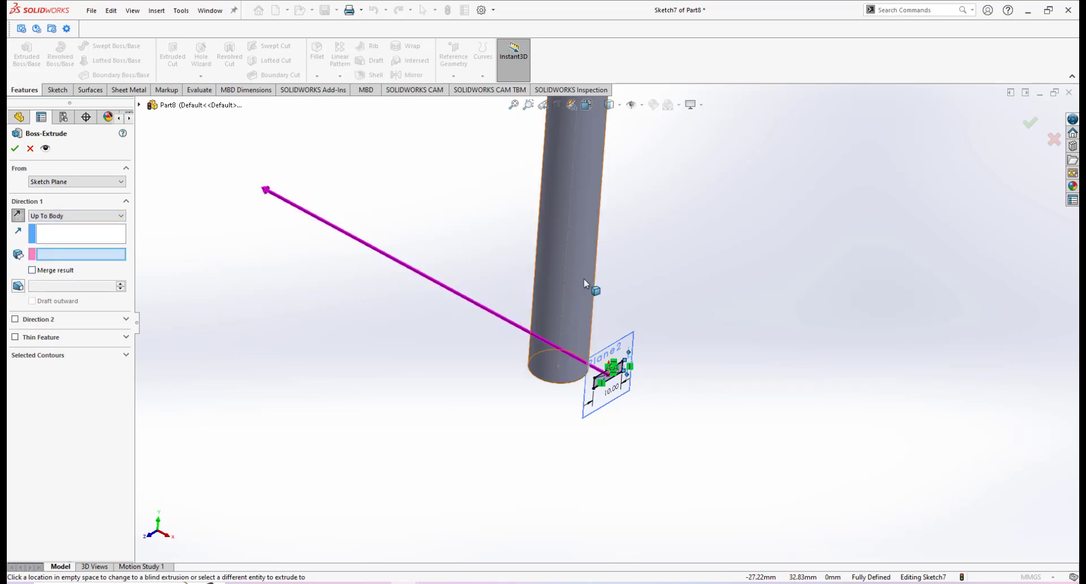
left_click(581, 310)
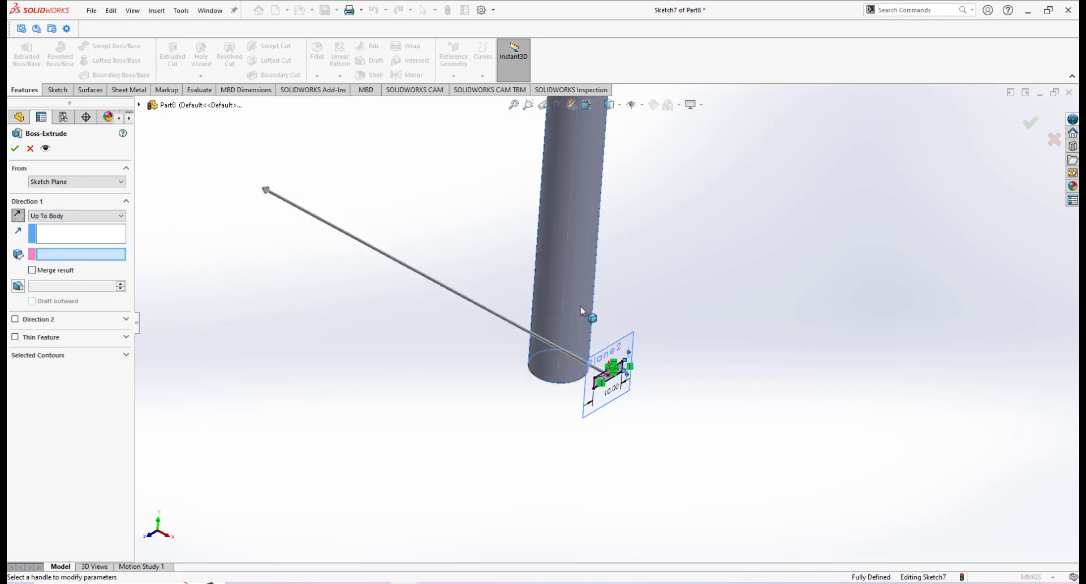
left_click(15, 148)
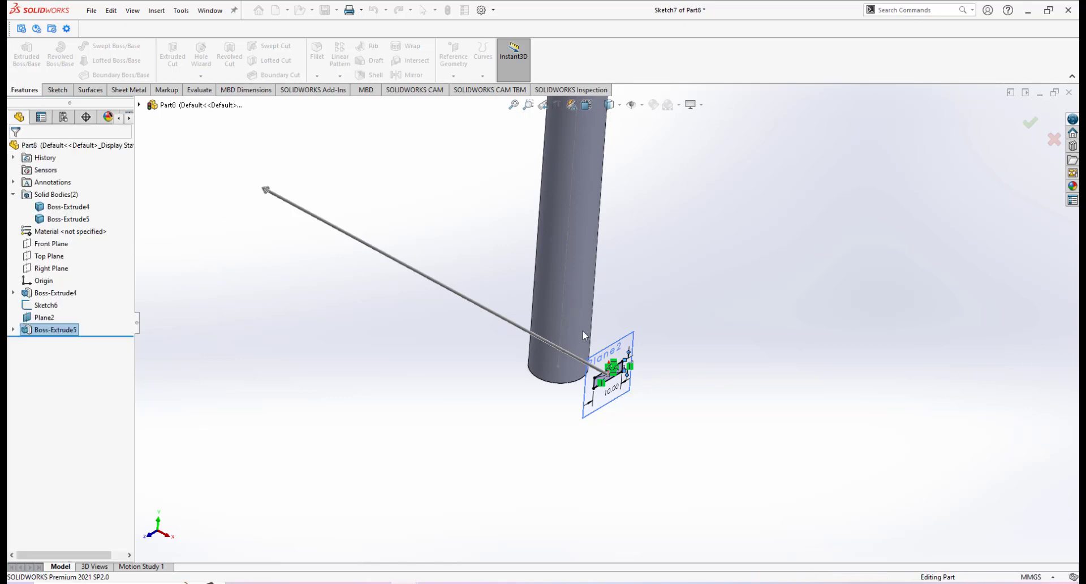
Examine the extruded blade arm and its joint with the shaft up close.
scroll(582, 336, "down", 5)
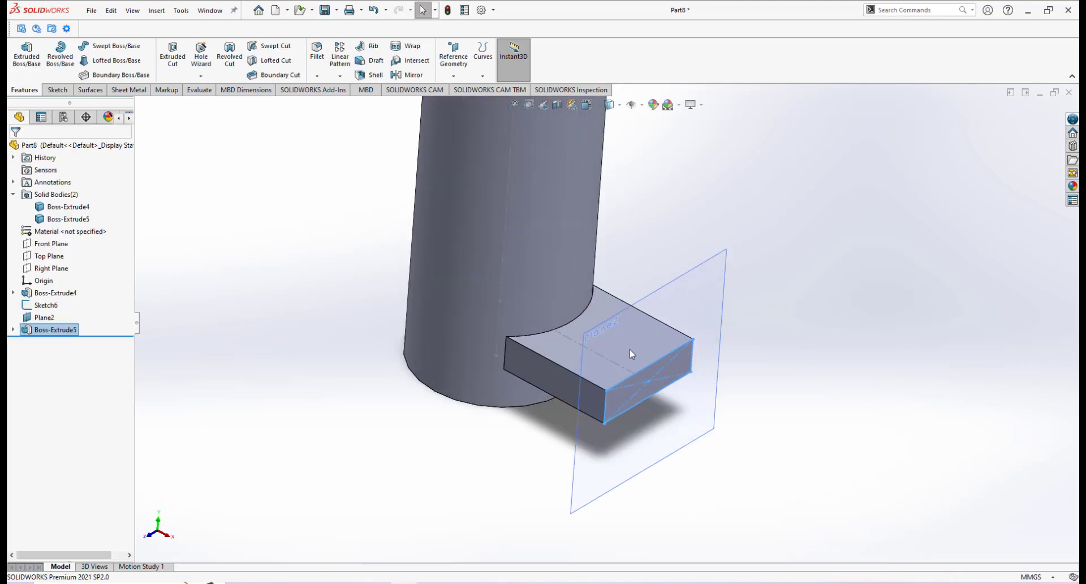
middle_click_drag(623, 349, 595, 312)
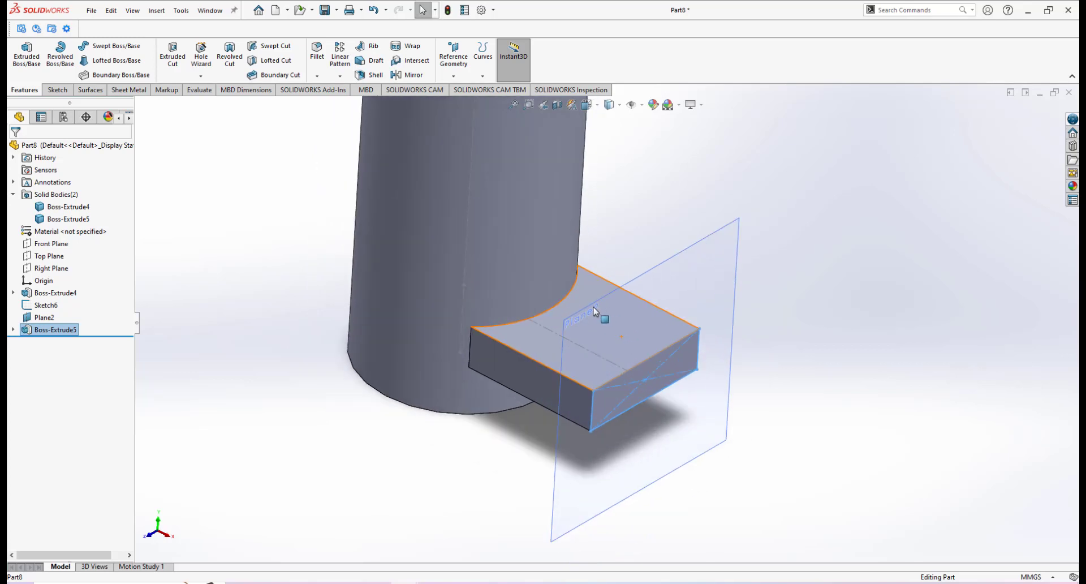
scroll(594, 313, "down", 2)
scroll(629, 310, "down", 1)
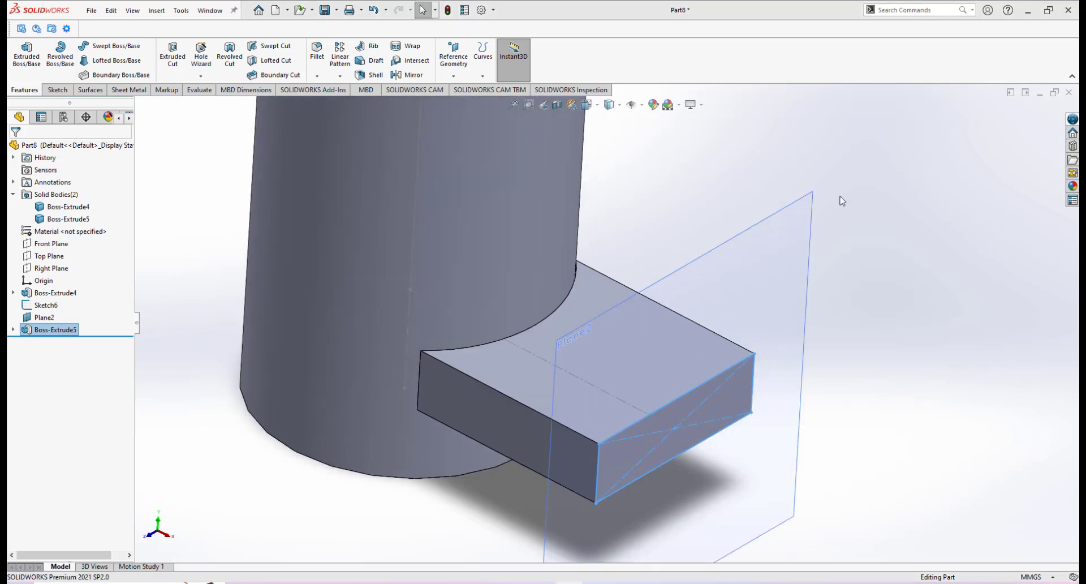
scroll(622, 372, "up", 2)
scroll(626, 372, "down", 2)
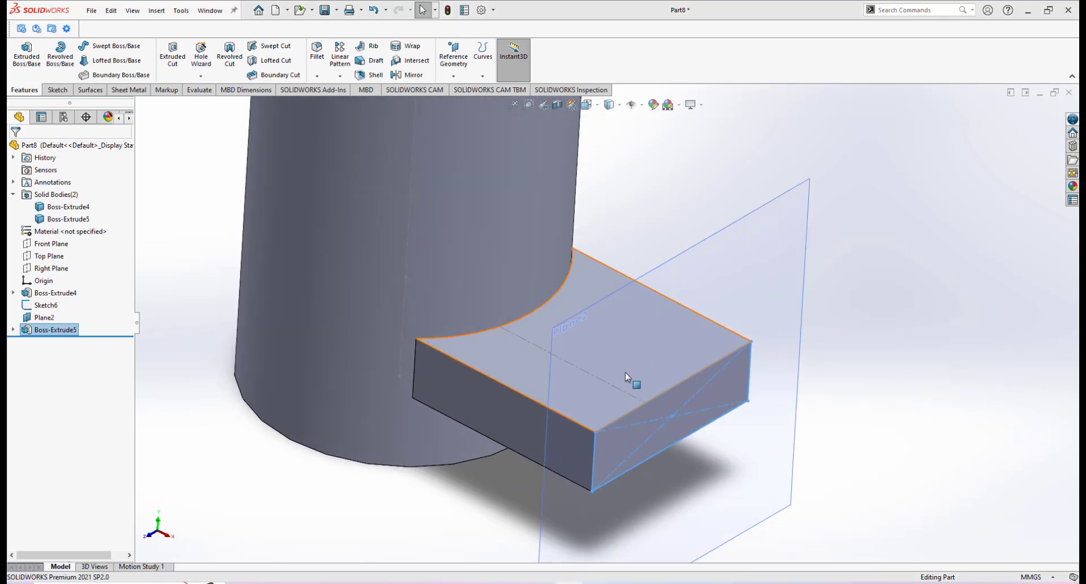
scroll(627, 369, "up", 2)
scroll(645, 331, "down", 2)
middle_click_drag(669, 327, 605, 479)
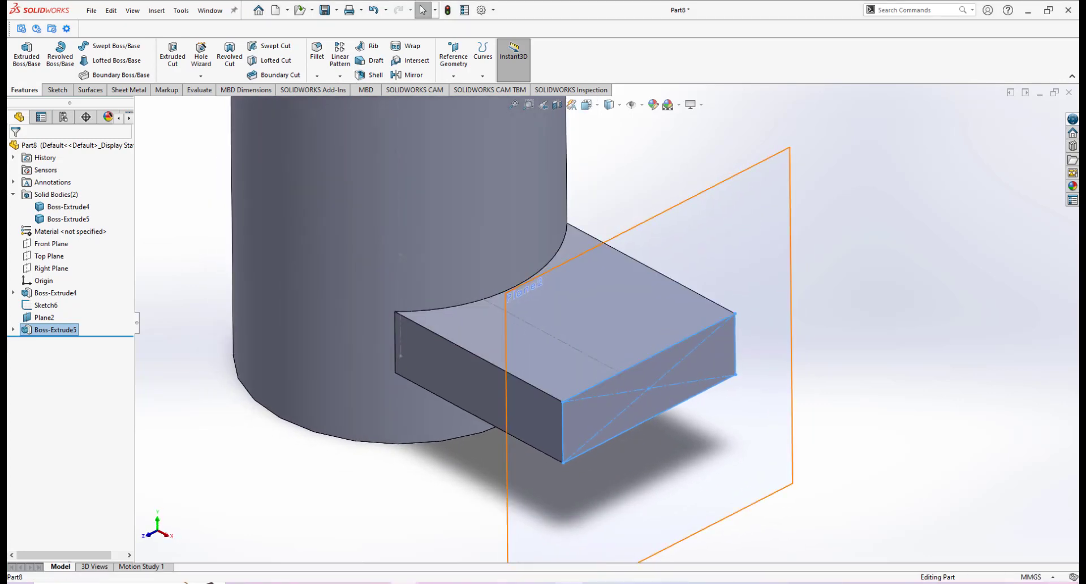
Switch to the reference drawing in Paint 3D and examine the blade arm's dimensions and corner cut.
key("alt+Tab")
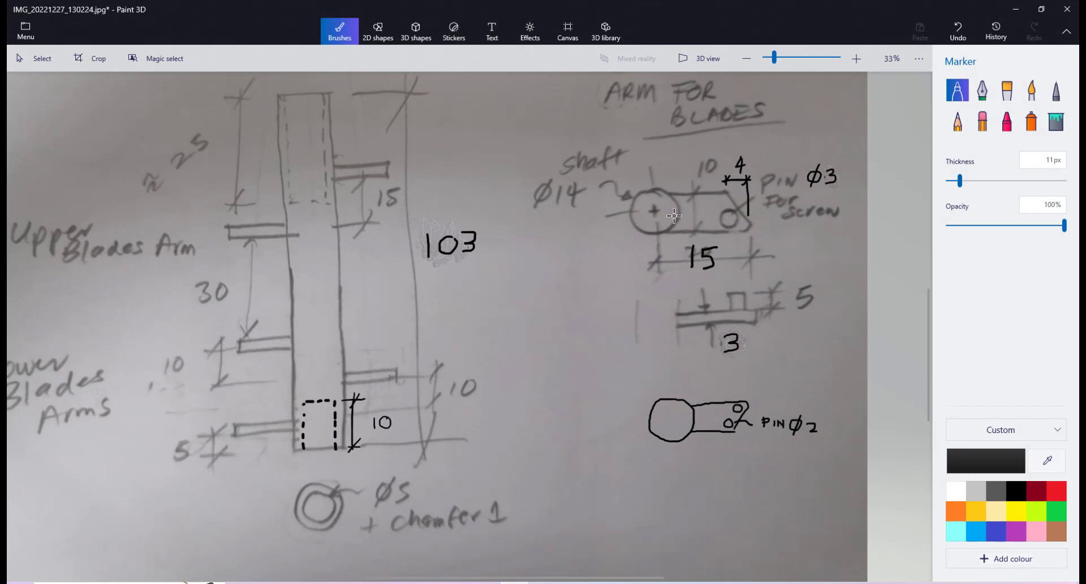
scroll(674, 215, "right", 3)
scroll(633, 263, "up", 3)
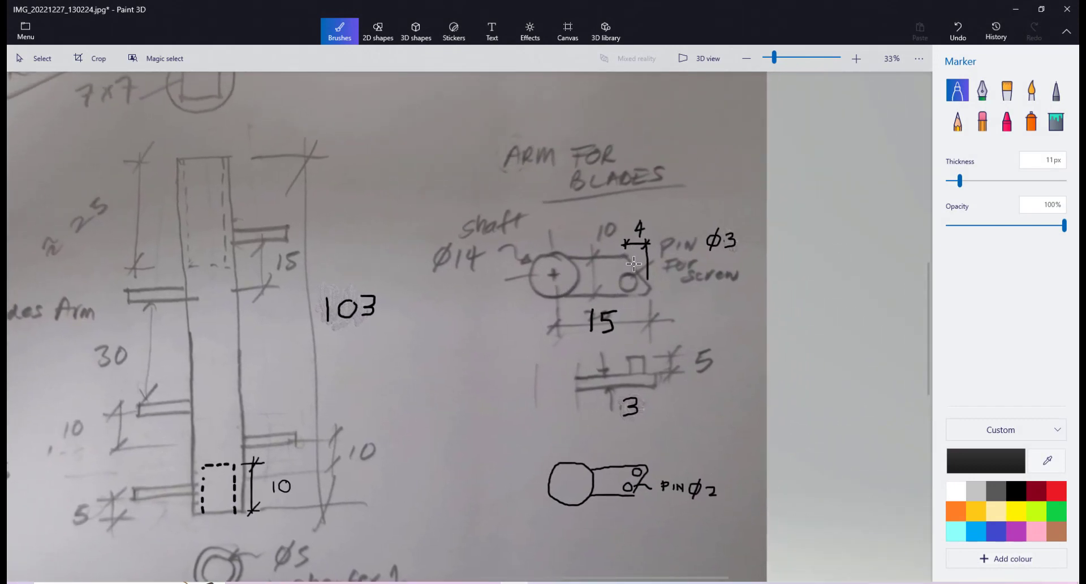
scroll(633, 263, "down", 1, "ctrl")
scroll(634, 263, "up", 3, "ctrl")
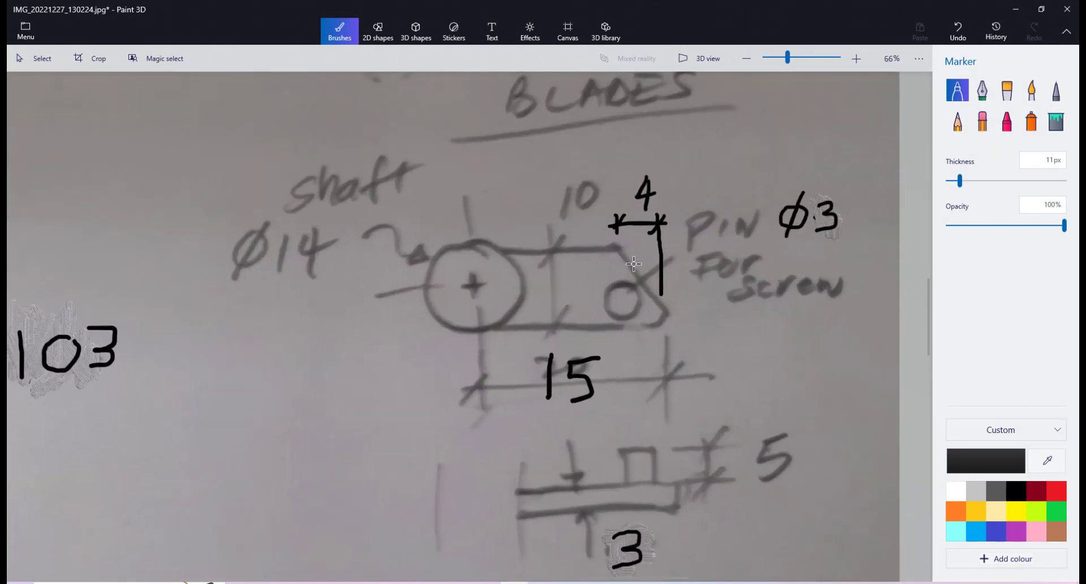
Cover the arm's corner dimension on the drawing with background-coloured calligraphy pen and write 2 in its place with the black marker.
left_click(985, 99)
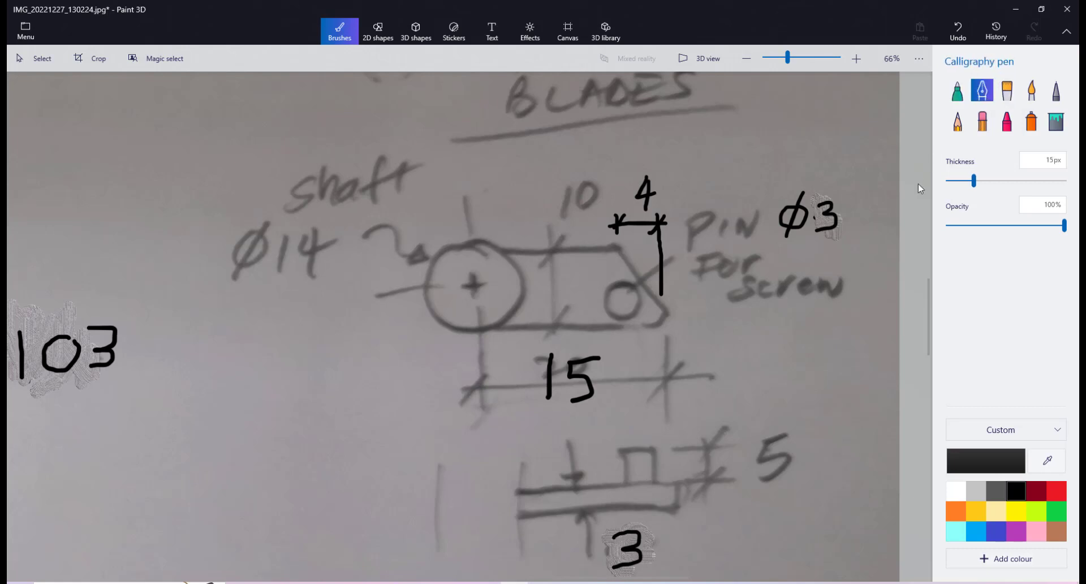
left_click(1047, 460)
left_click(761, 349)
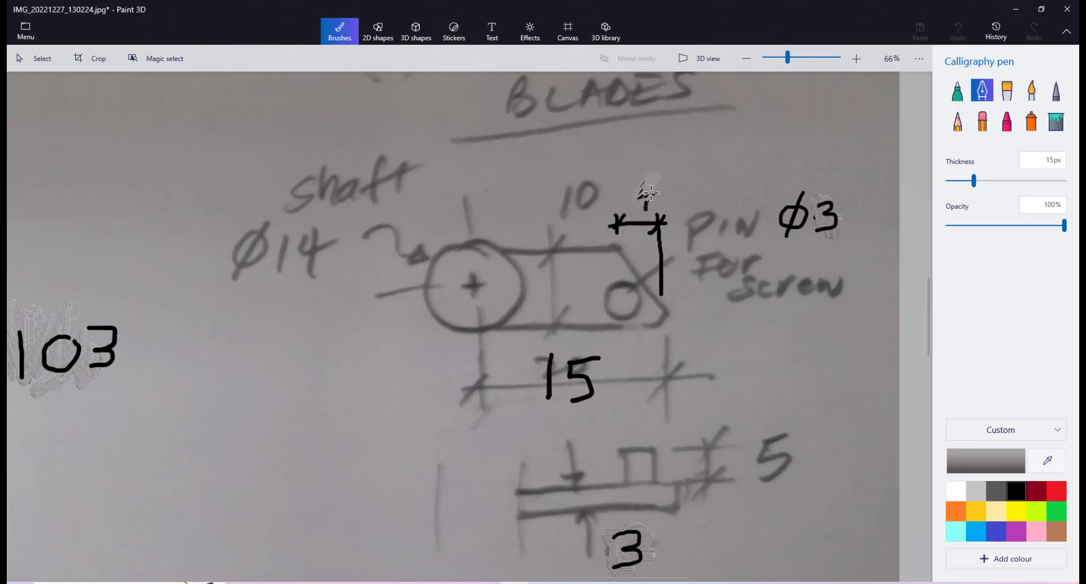
left_click(957, 91)
left_click(786, 170)
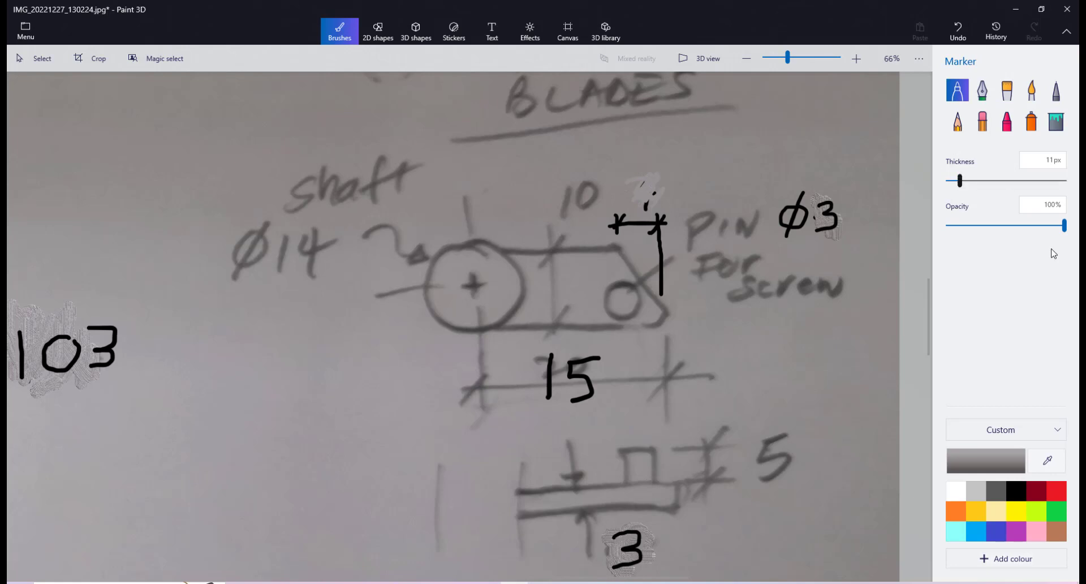
left_click(1014, 492)
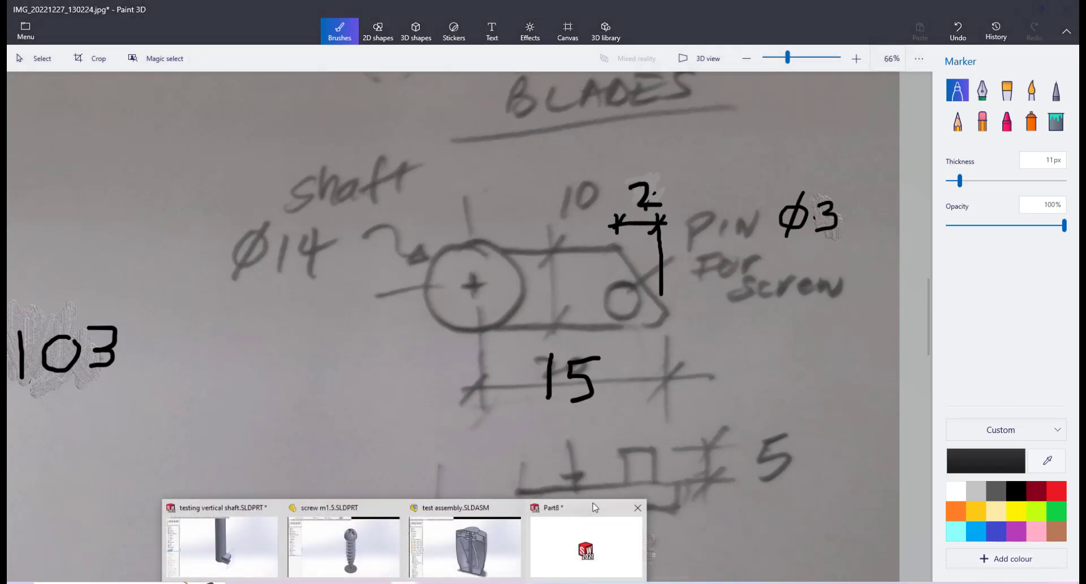
Switch to the Part8 model in SOLIDWORKS and start a chamfer on one short thickness edge of the blade arm's outer end.
left_click(342, 538)
key("ctrl+8")
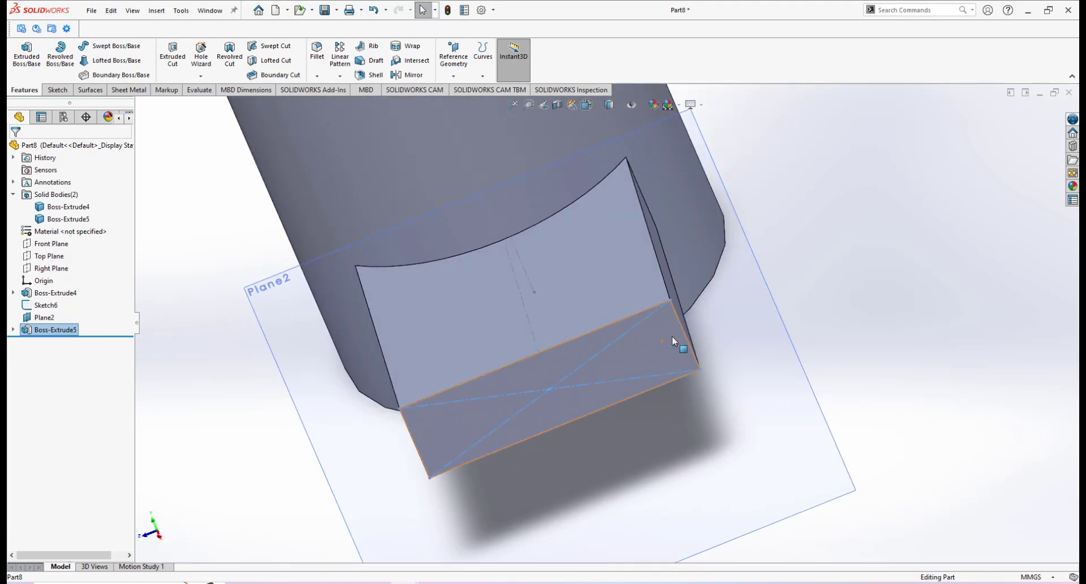
left_click(317, 75)
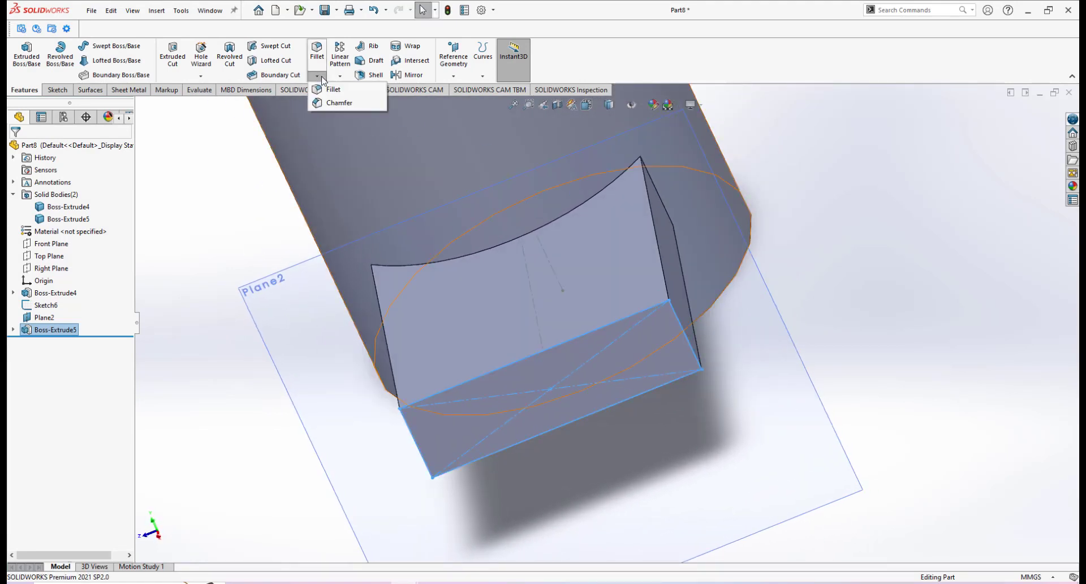
left_click(339, 103)
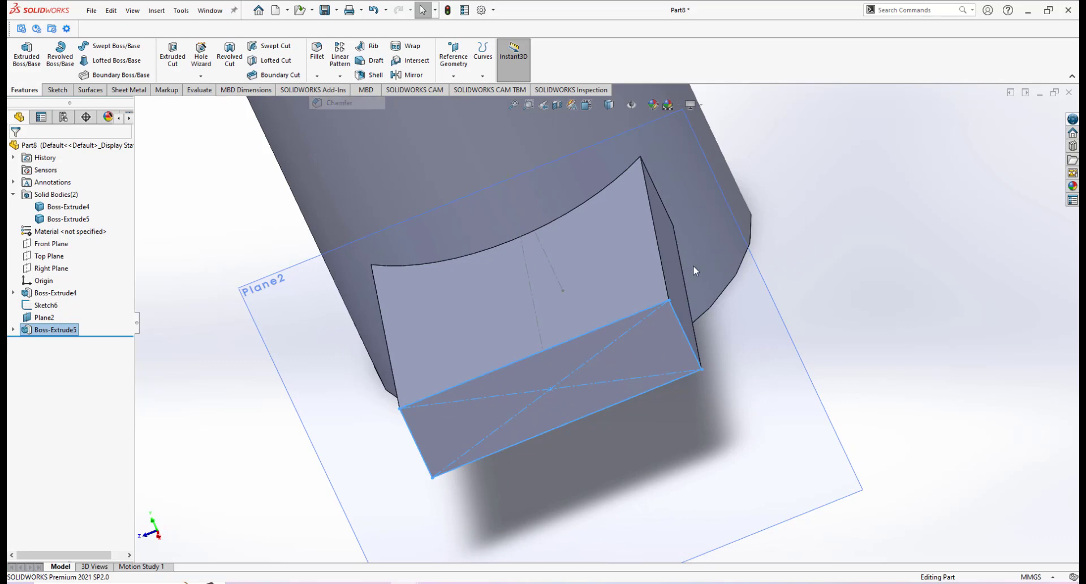
left_click(682, 330)
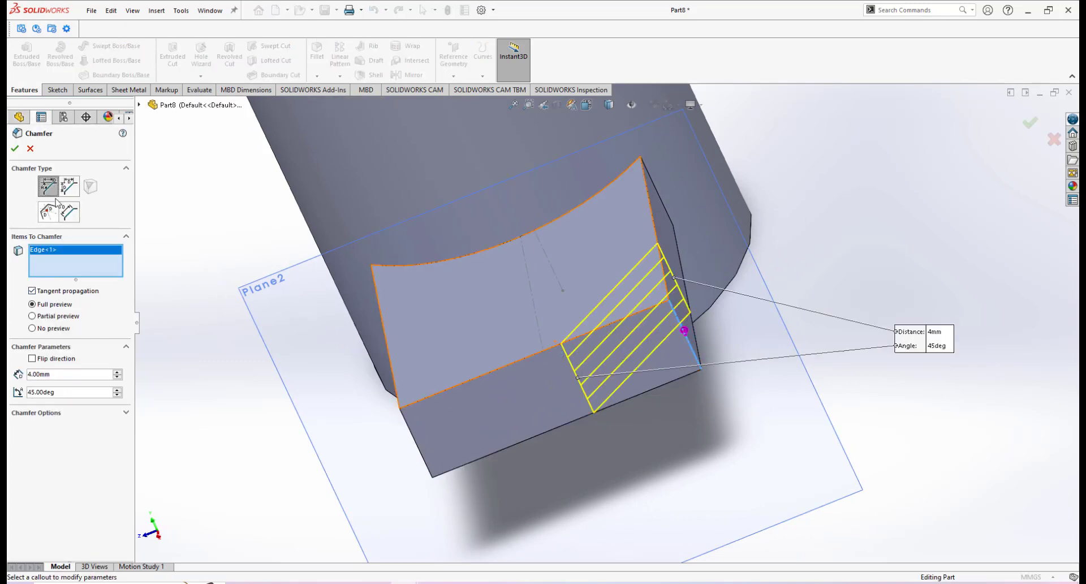
Make the chamfer an asymmetric distance-distance one with 2 mm and 10 mm, and apply it.
left_click(72, 188)
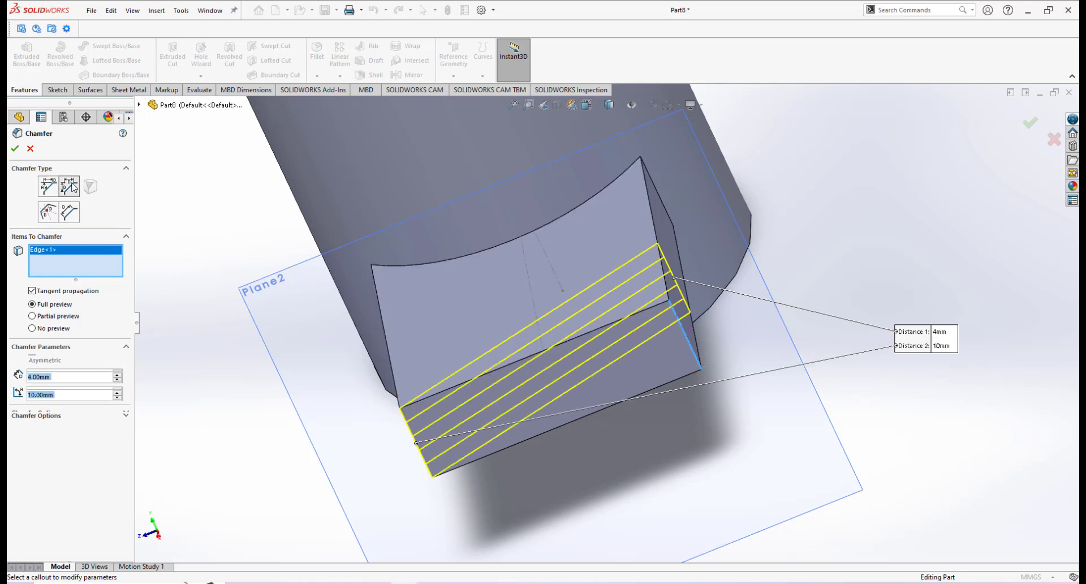
left_click(72, 360)
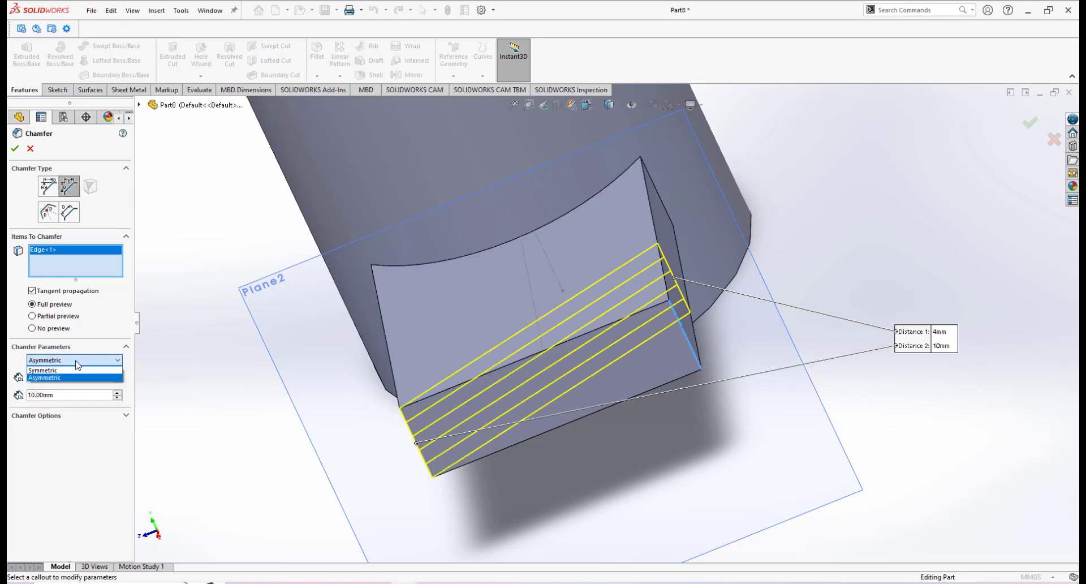
left_click(72, 368)
left_click(72, 361)
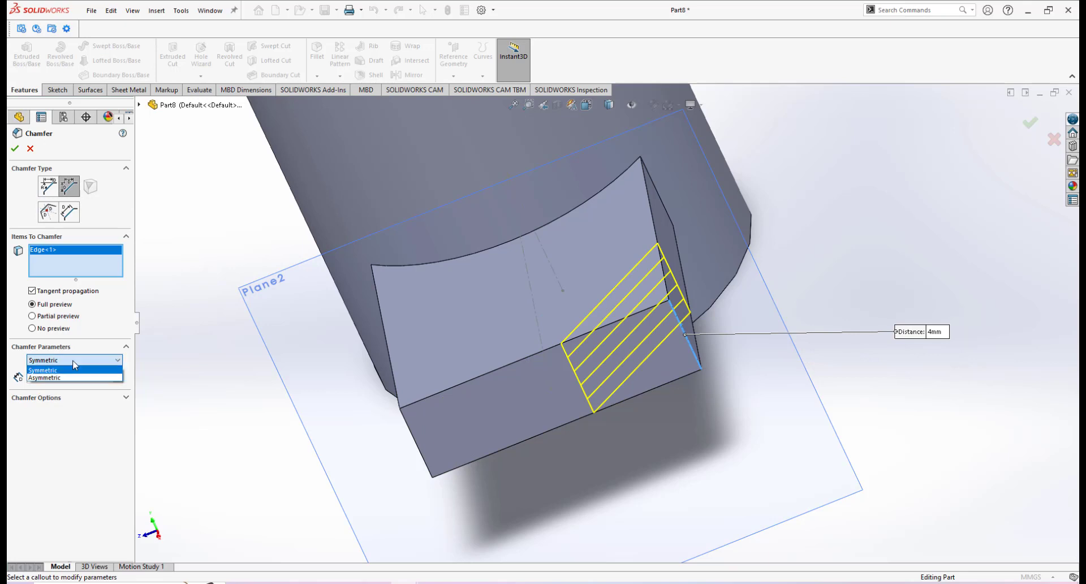
left_click(45, 377)
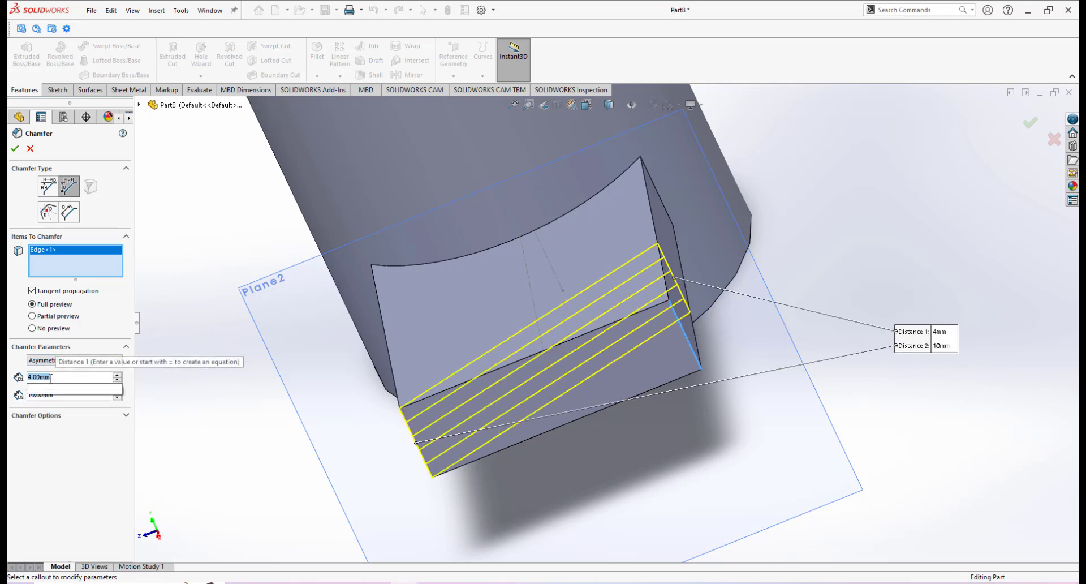
type("2")
key("Return")
left_click(58, 394)
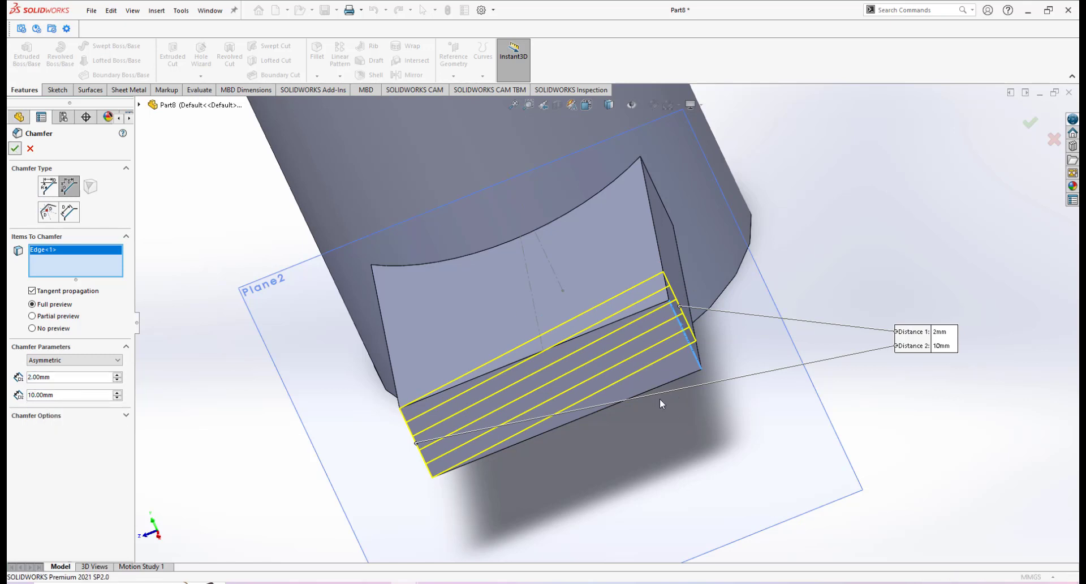
key("Return")
Examine the chamfered outer end of the blade arm from a raised angle.
middle_click_drag(616, 384, 553, 261)
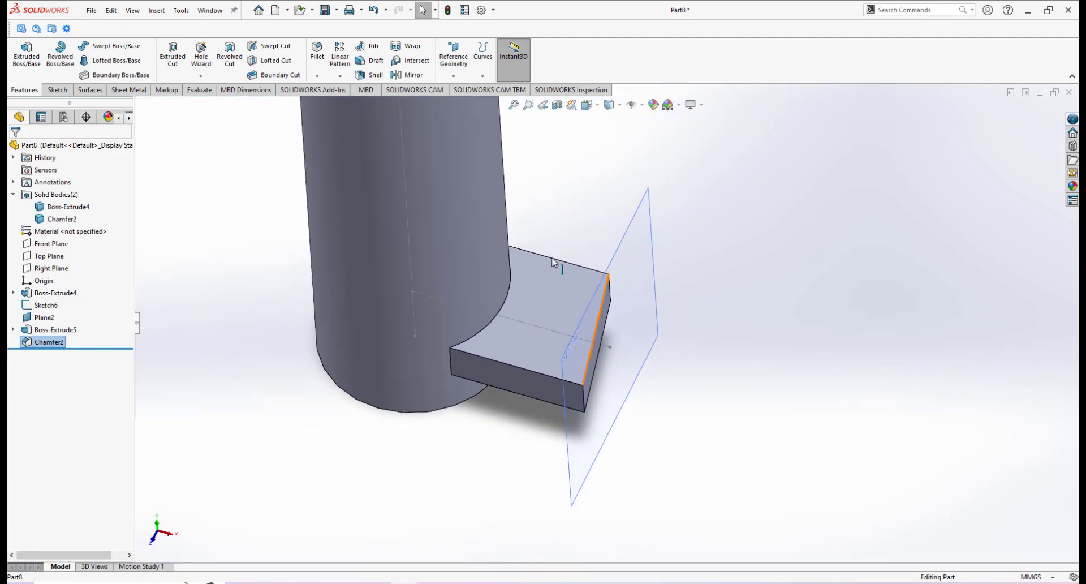
scroll(553, 262, "down", 1)
scroll(551, 333, "up", 2)
scroll(552, 332, "down", 2)
scroll(553, 333, "down", 1)
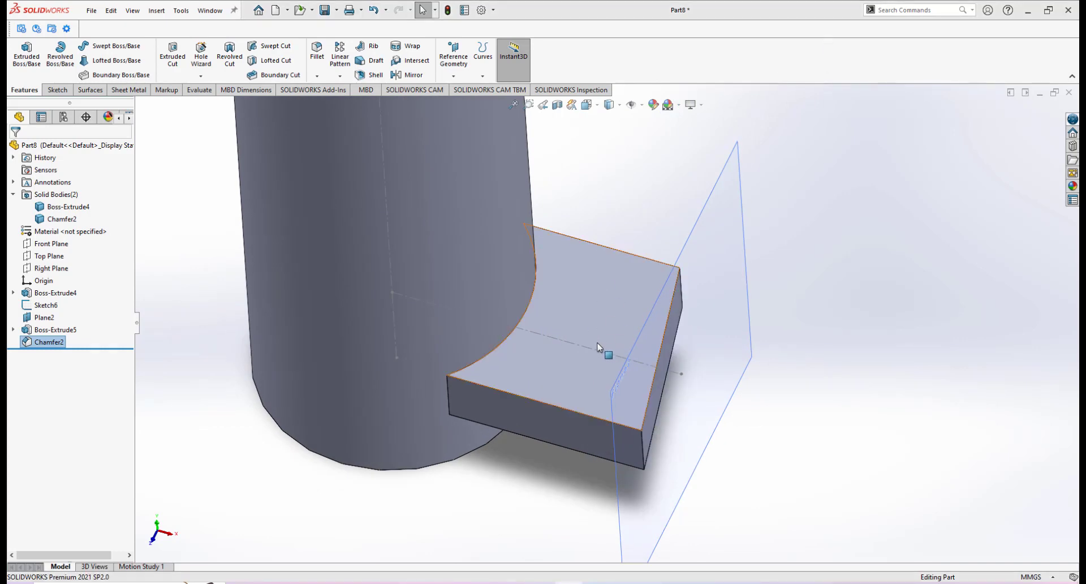
scroll(597, 344, "up", 3)
scroll(565, 313, "down", 3)
middle_click_drag(592, 341, 614, 327)
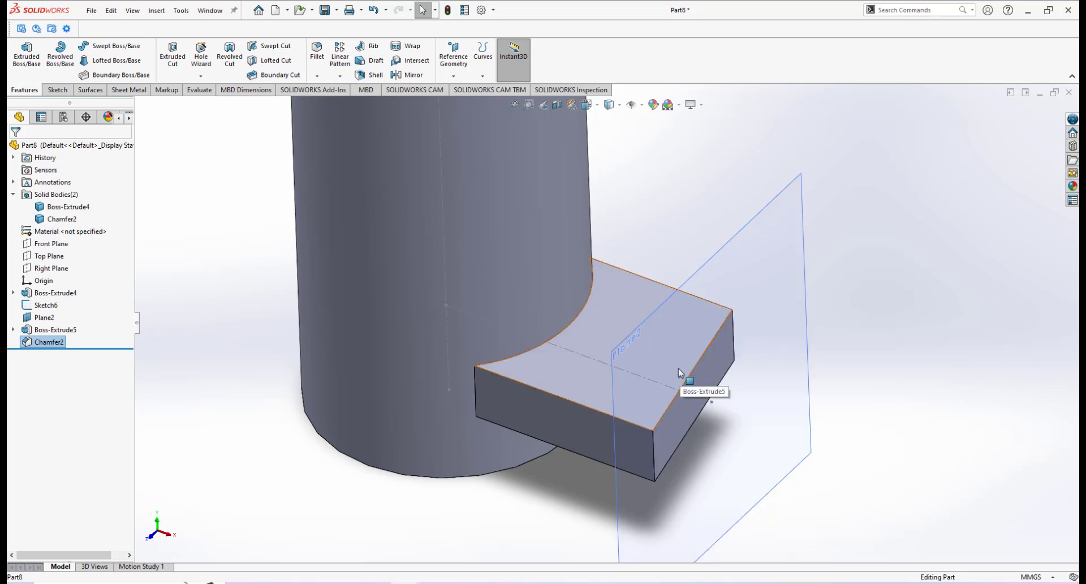
Isolate the chamfered blade arm body from the shaft.
left_click(57, 212)
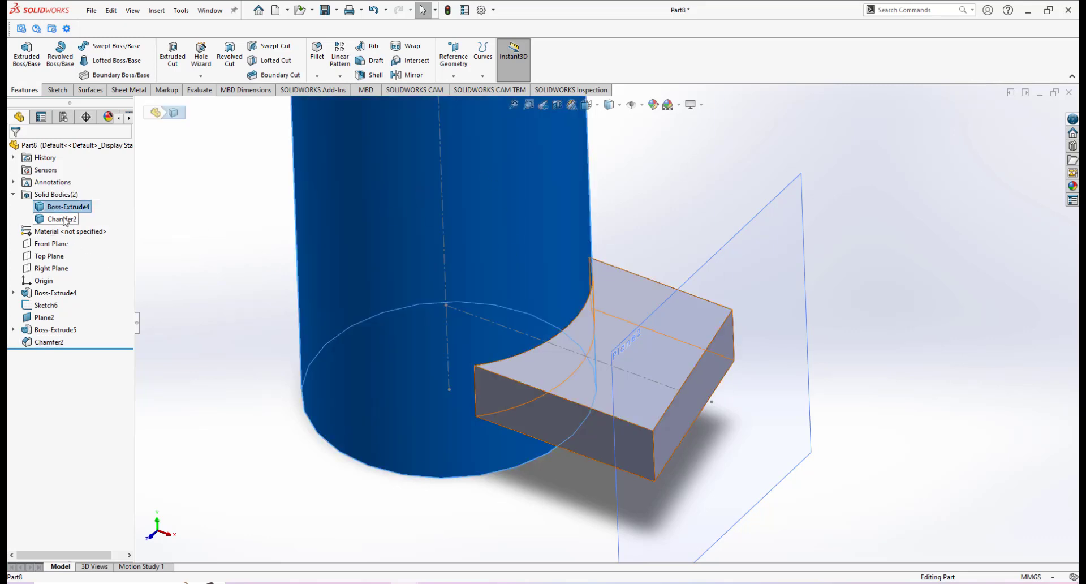
left_click(630, 358)
scroll(628, 388, "up", 2)
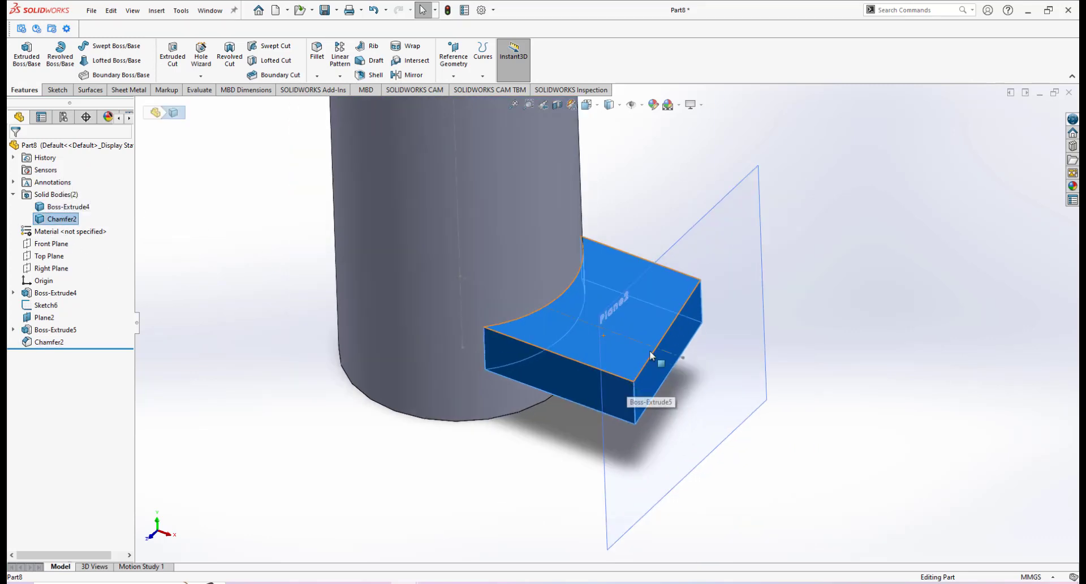
left_click(800, 302)
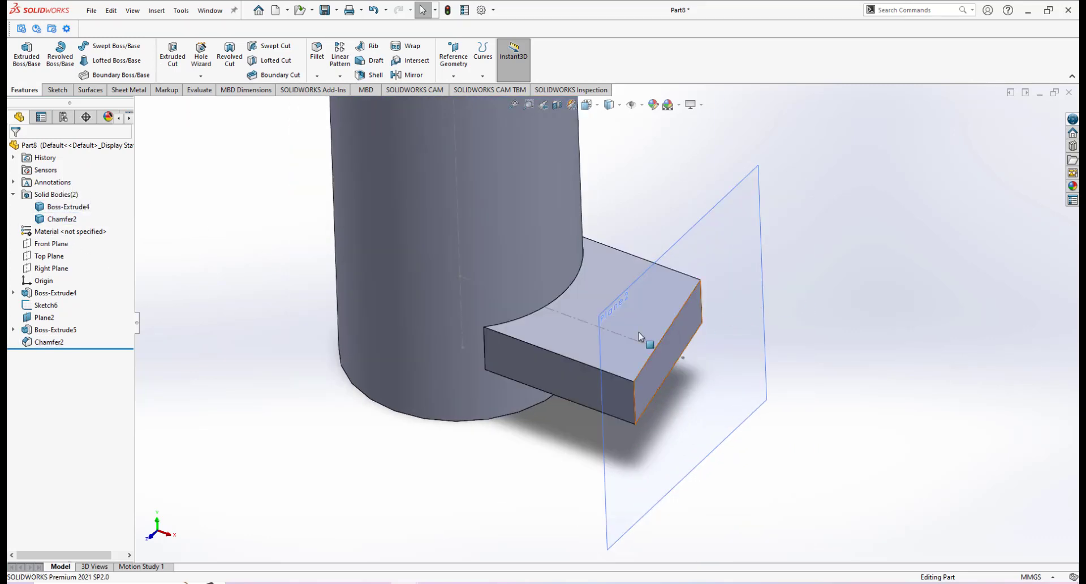
right_click(576, 343)
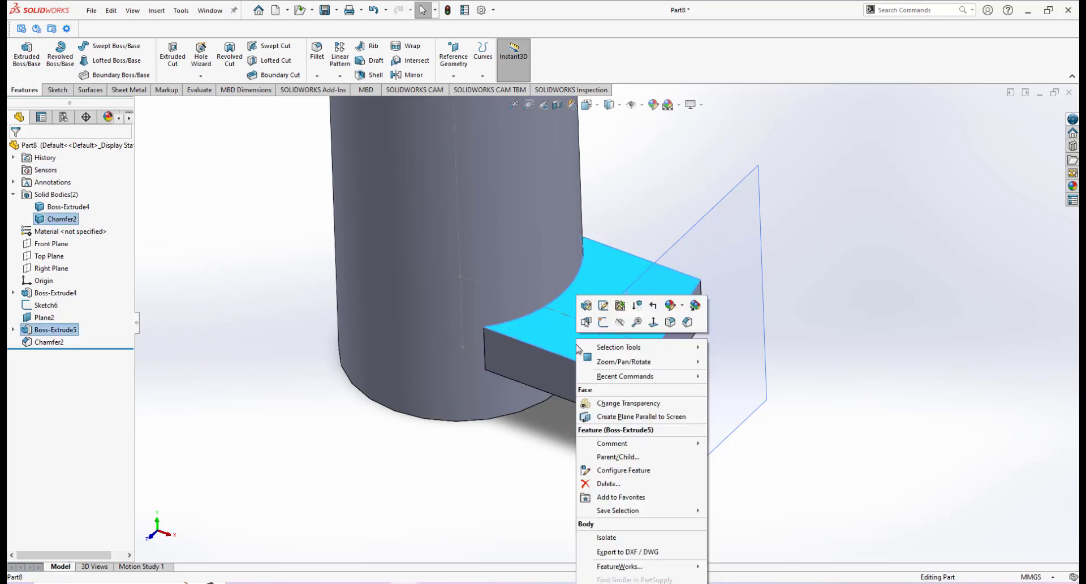
left_click(605, 537)
Examine the isolated blade arm's end face and corners up close.
scroll(596, 319, "up", 3)
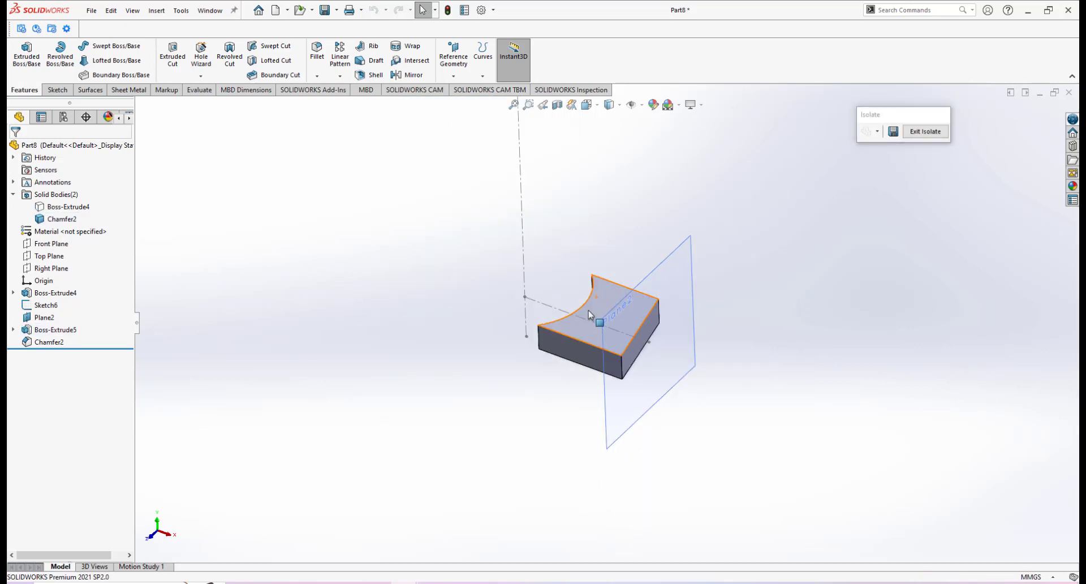
scroll(597, 320, "down", 6)
scroll(654, 345, "up", 4)
scroll(616, 344, "down", 4)
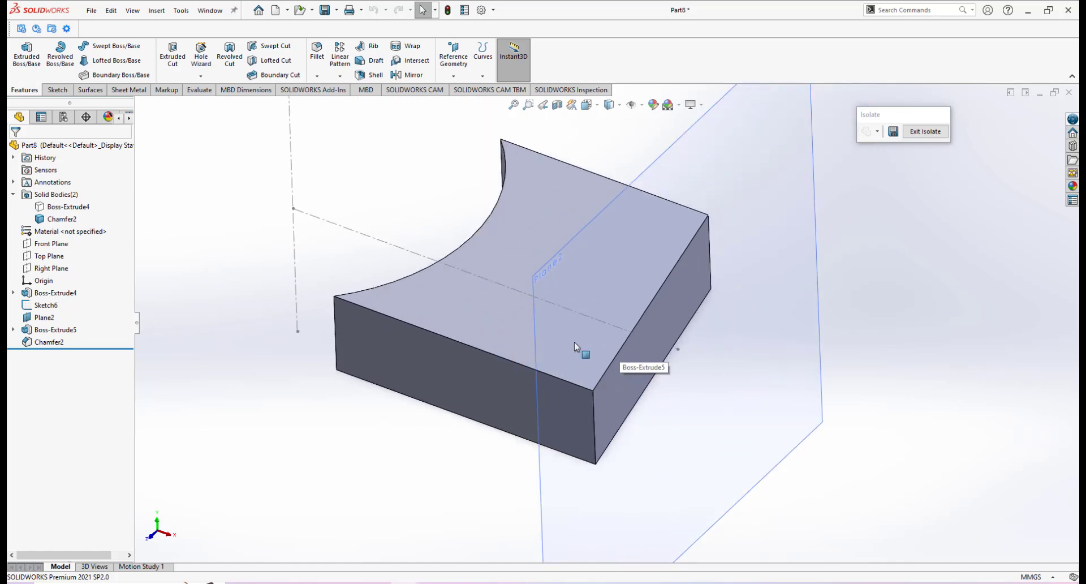
scroll(549, 328, "up", 3)
scroll(582, 319, "down", 2)
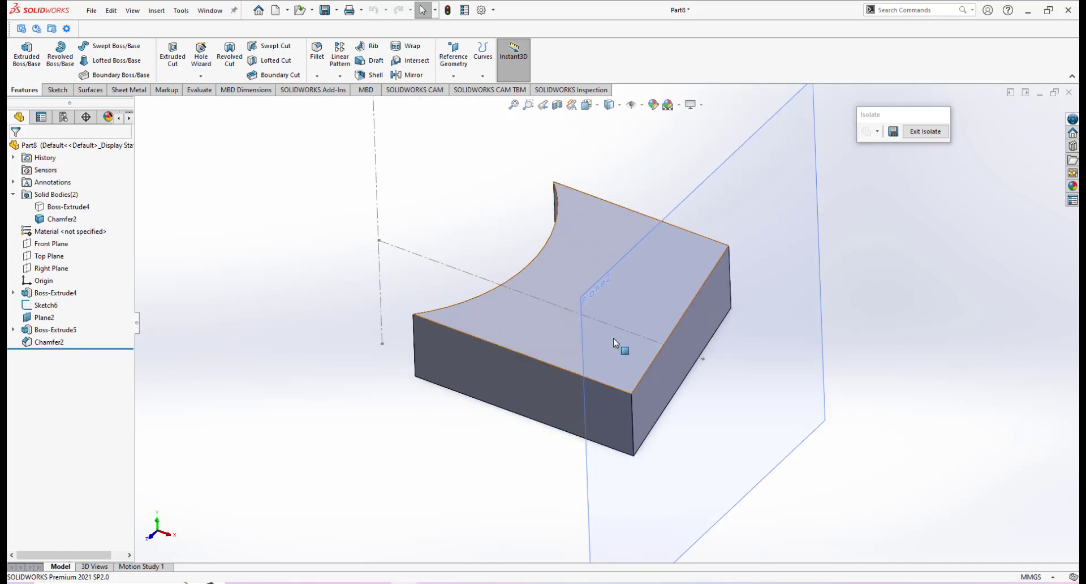
scroll(609, 334, "down", 2)
middle_click_drag(609, 335, 613, 323)
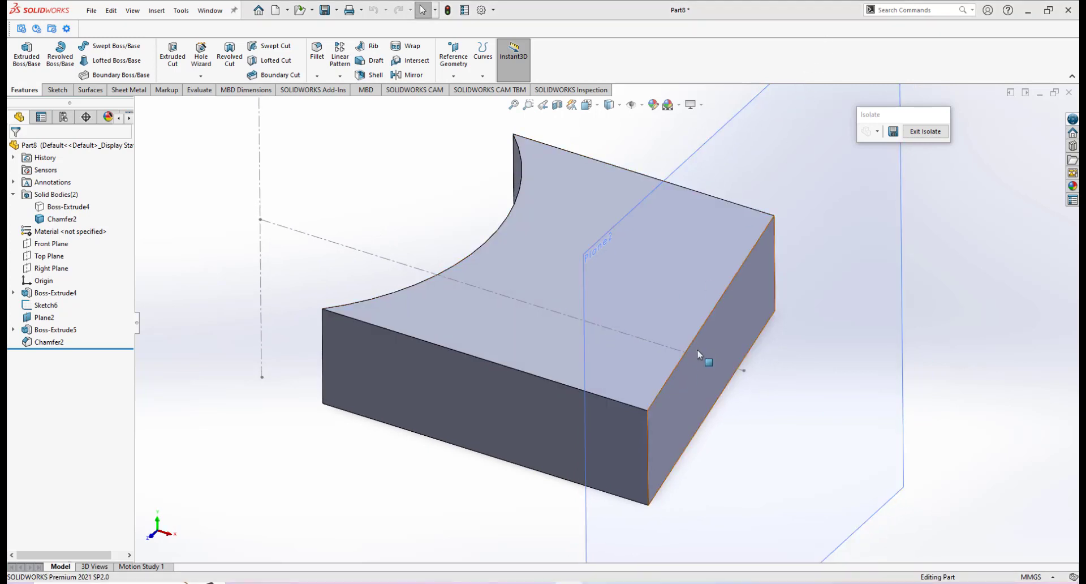
middle_click_drag(690, 402, 665, 381, "ctrl")
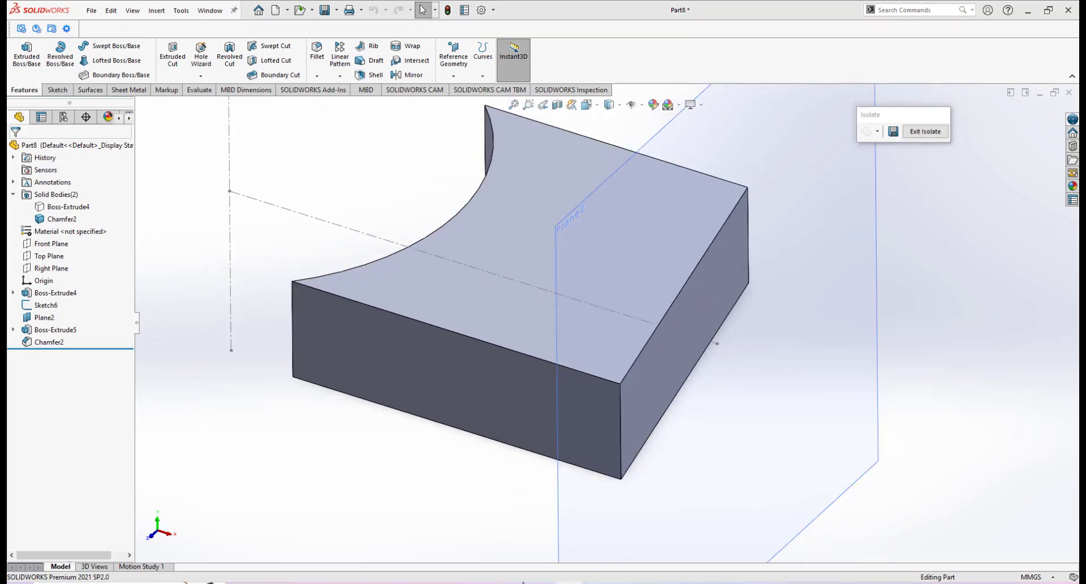
Mark the rounded outer corner of the blade arm on the Paint 3D drawing and return to the part in SOLIDWORKS.
left_click(522, 582)
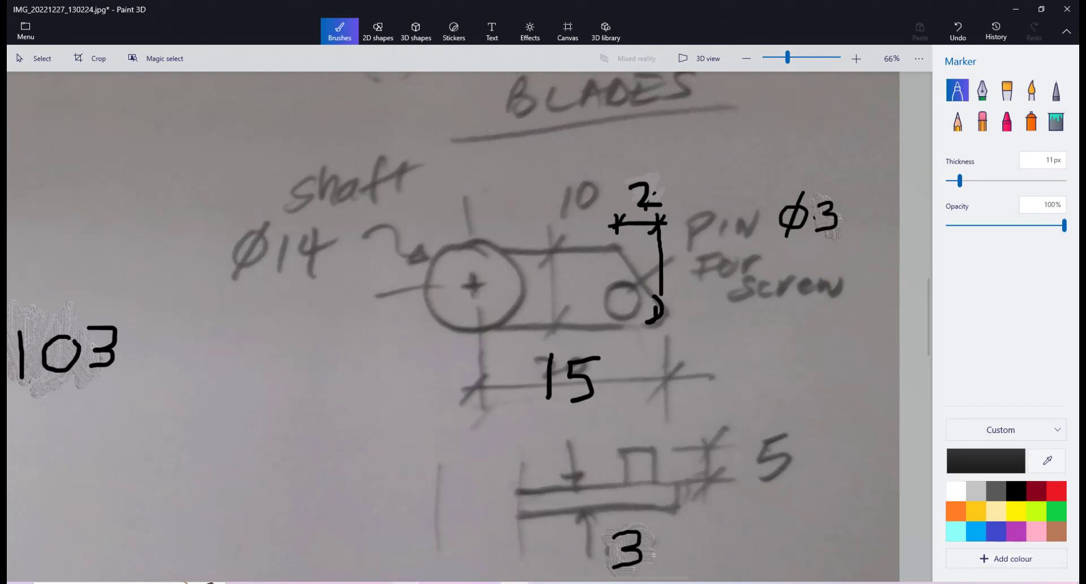
mouse_move(401, 581)
left_click(589, 545)
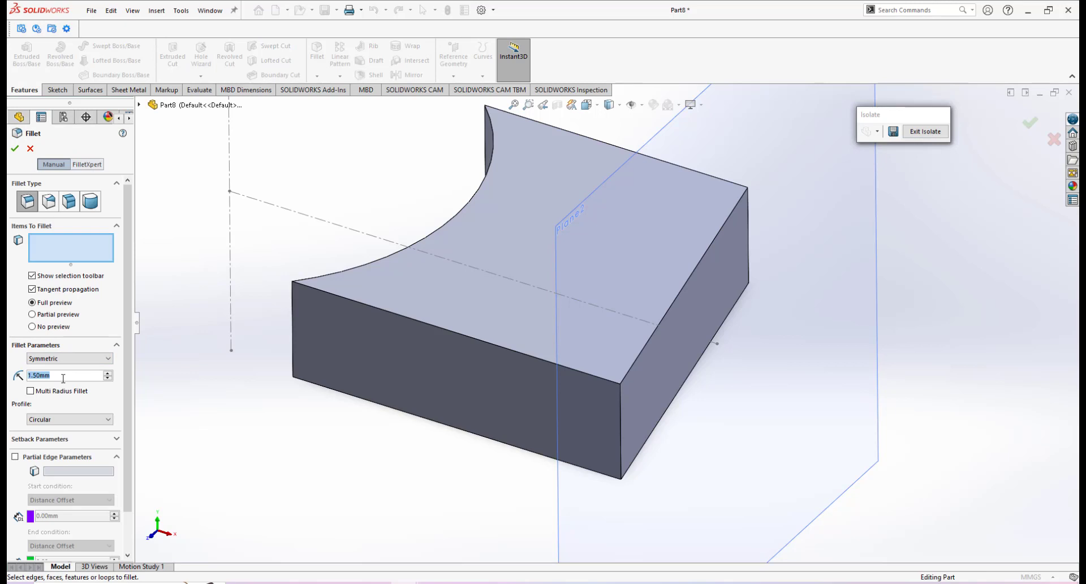
Round the thickness edge at the arm's sharp outer corner, opposite the chamfered one, with a 2 mm fillet.
type("2")
key("Return")
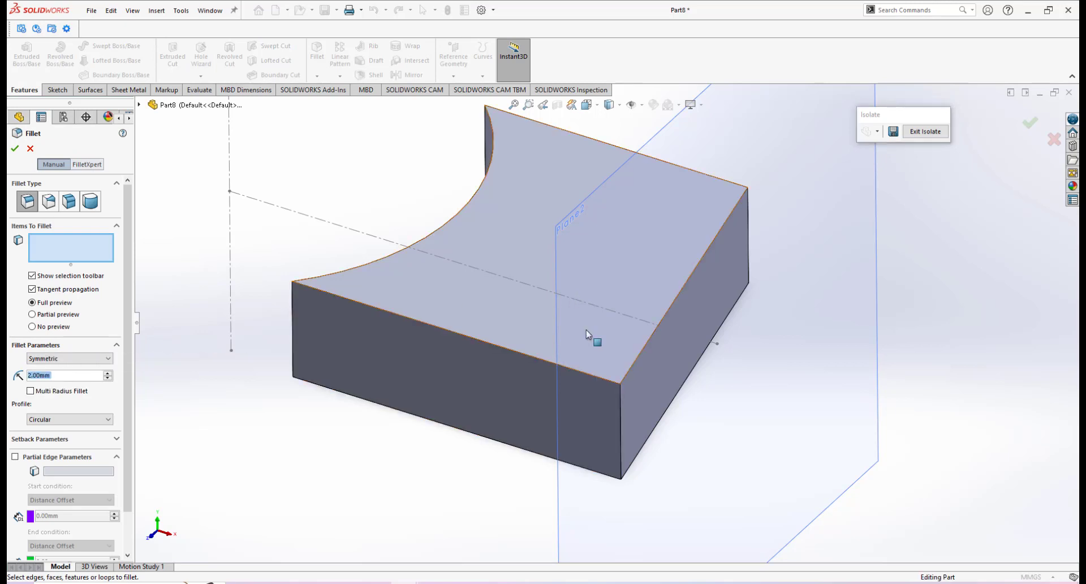
left_click(620, 403)
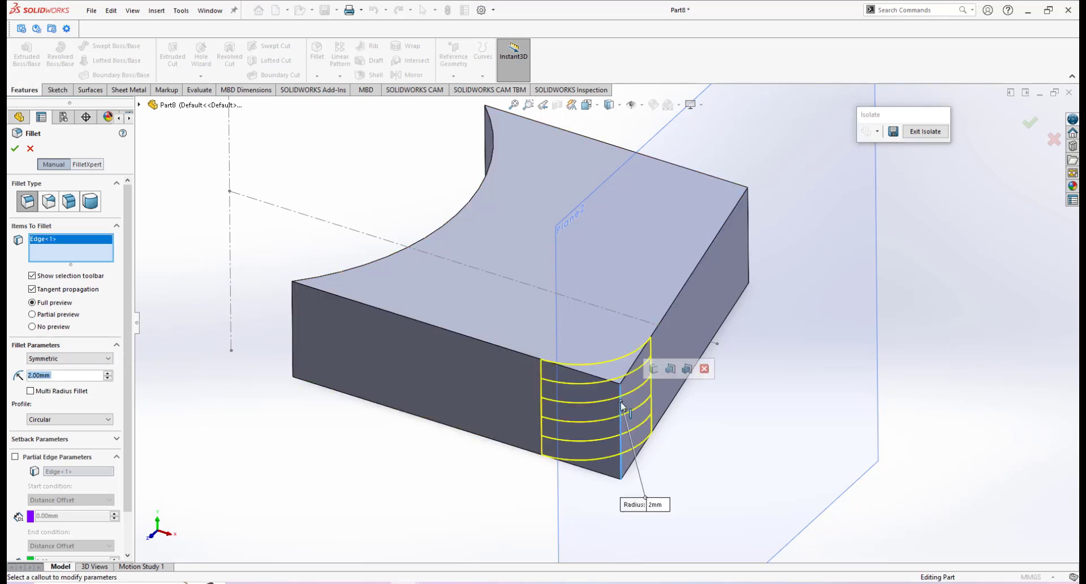
left_click(15, 149)
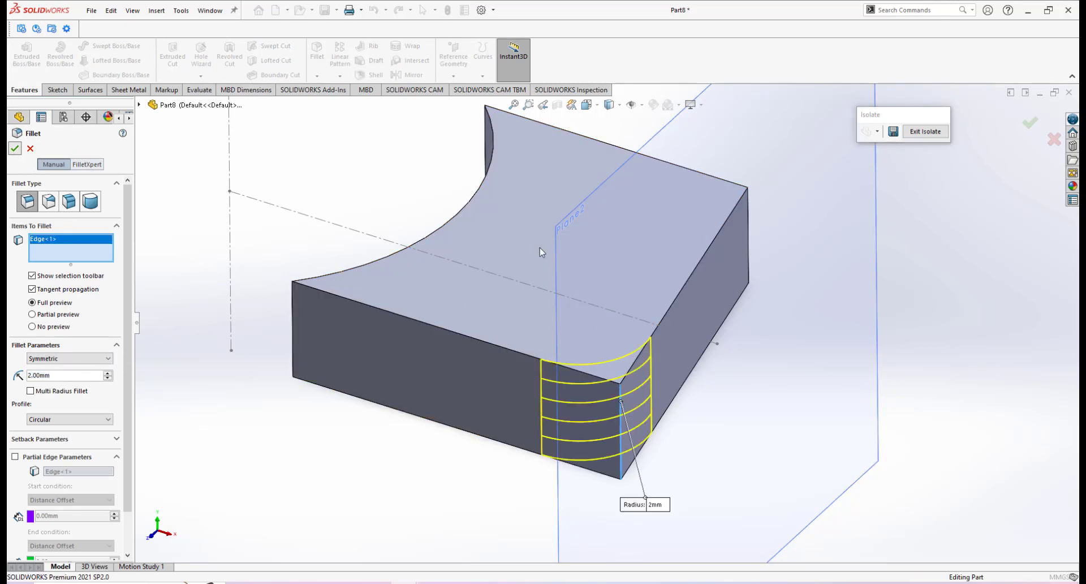
left_click(586, 300)
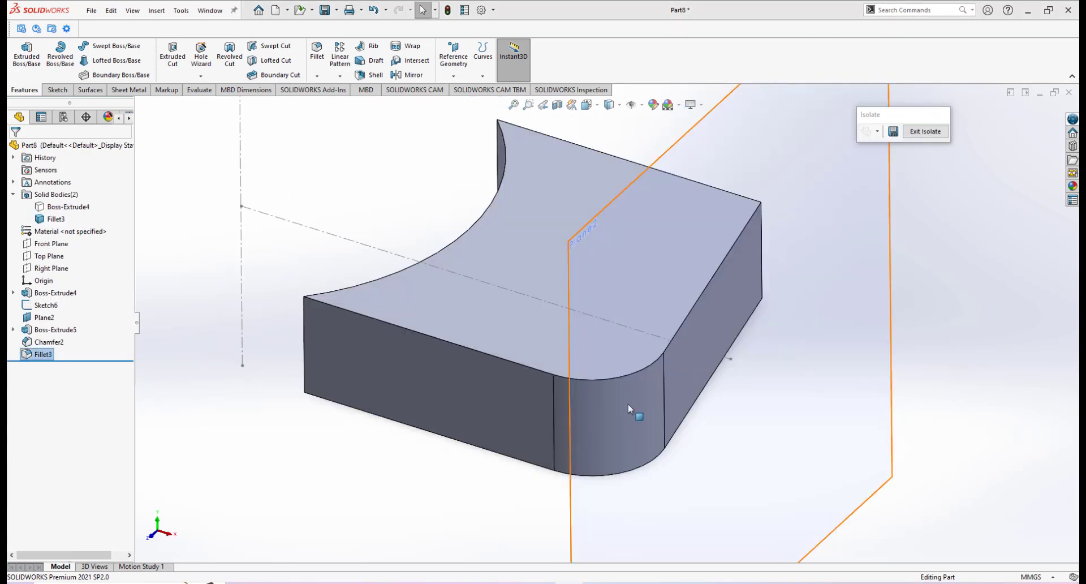
Check the screw pin's diameter on the Paint 3D blade drawing and return to the part in SOLIDWORKS.
left_click(656, 372)
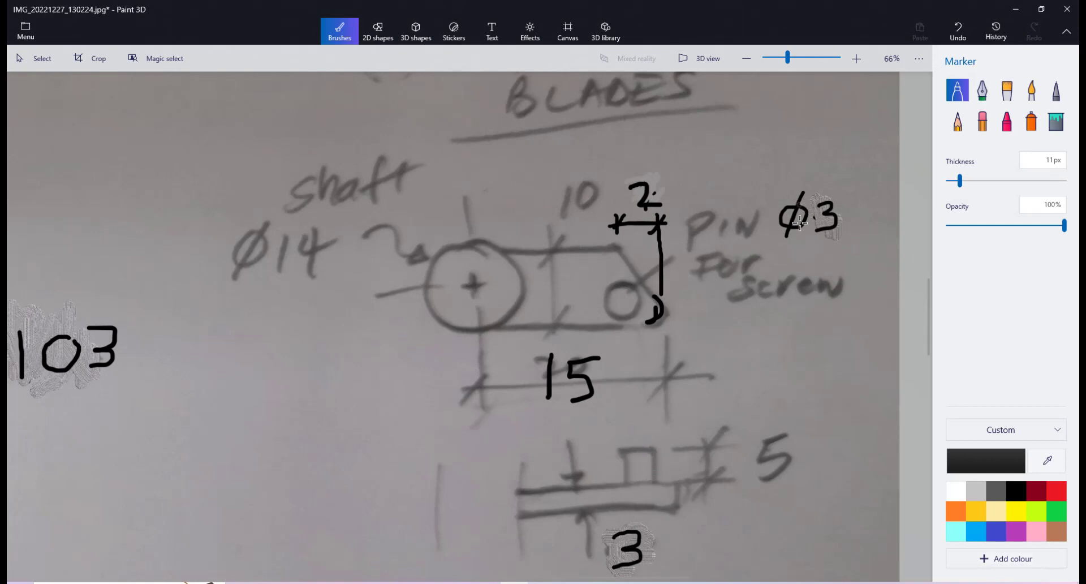
left_click(406, 582)
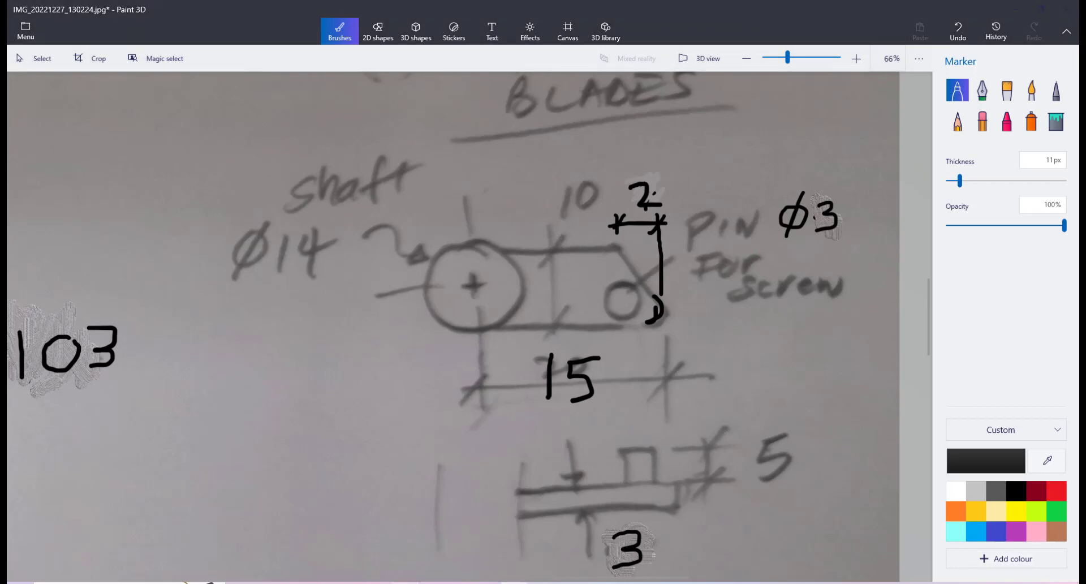
left_click(562, 516)
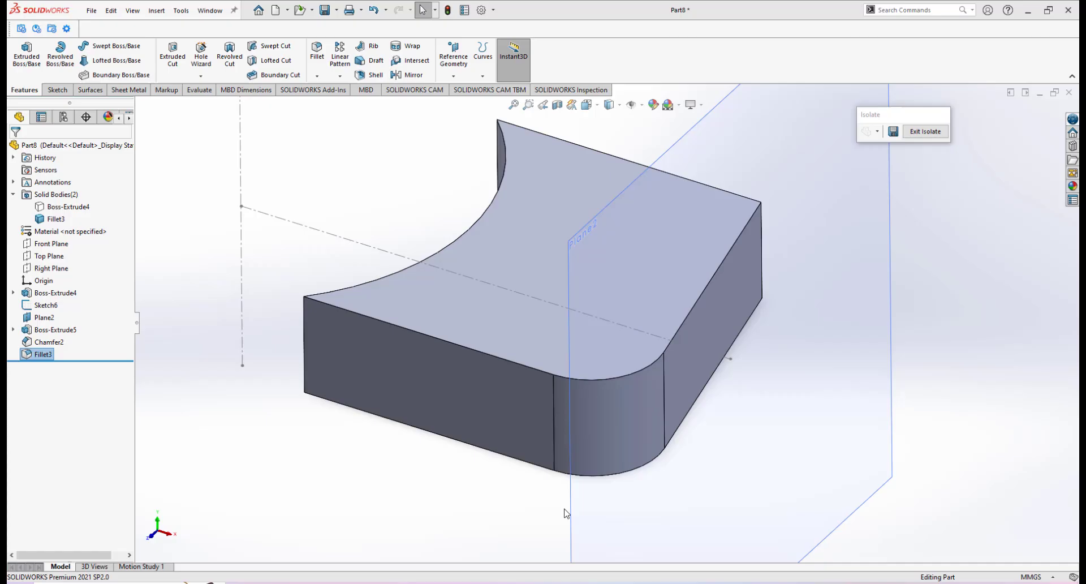
Sketch a circle about 2.2 mm in diameter on the arm's top face, centred on the rounded corner's arc centre.
left_click(610, 358)
left_click(659, 318)
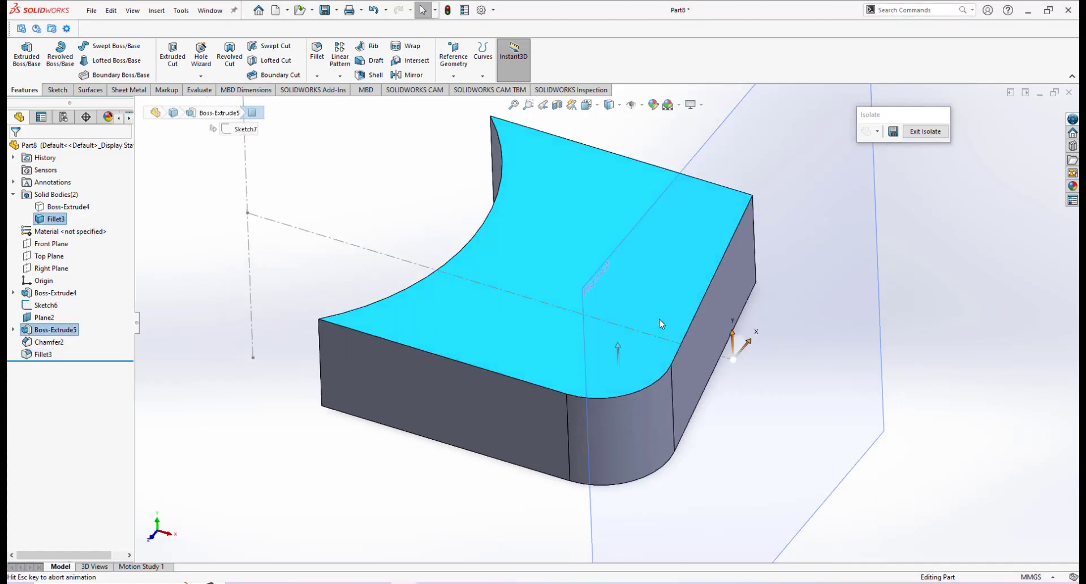
left_click(104, 47)
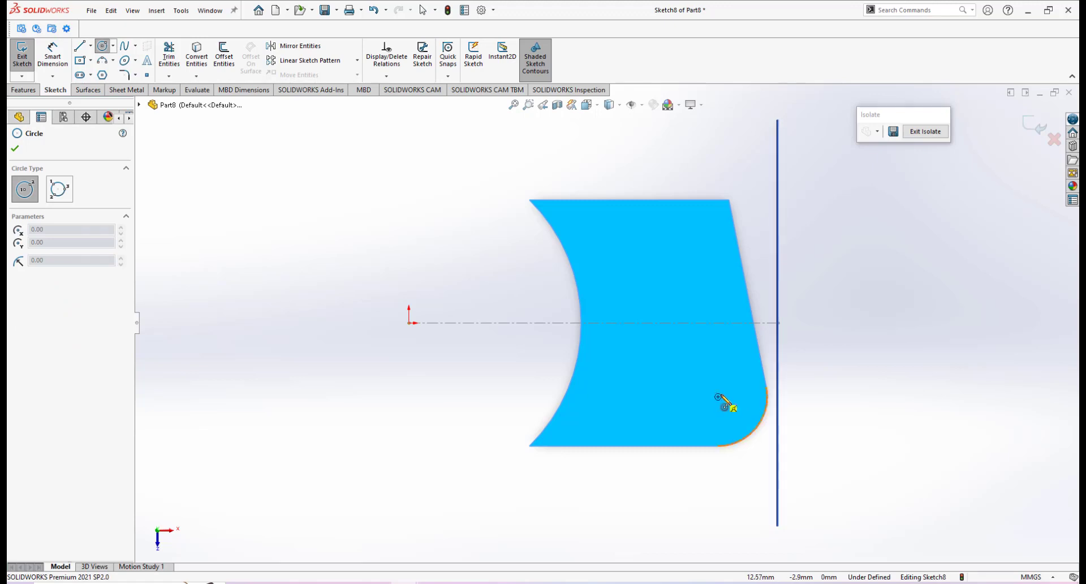
left_click_drag(719, 396, 749, 404)
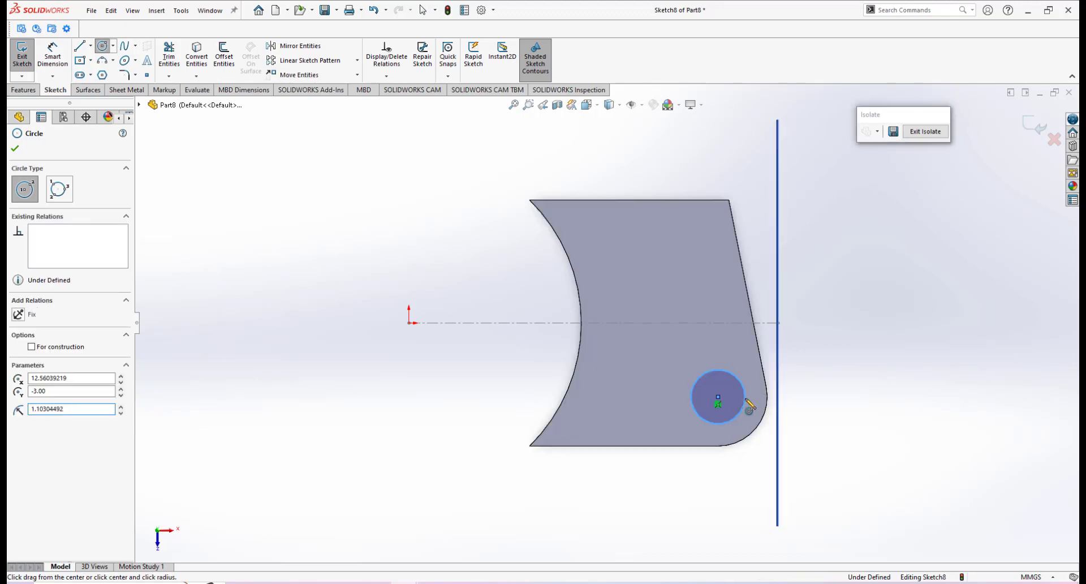
Dimension the pin circle's diameter as 3 mm.
right_click(746, 399)
left_click(856, 384)
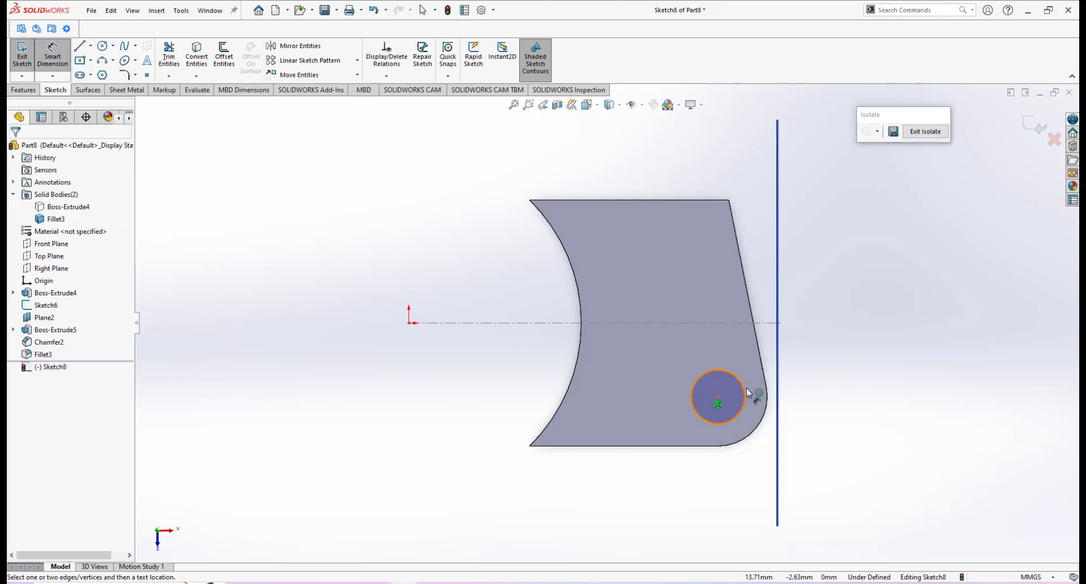
left_click(747, 390)
left_click(819, 401)
type("3")
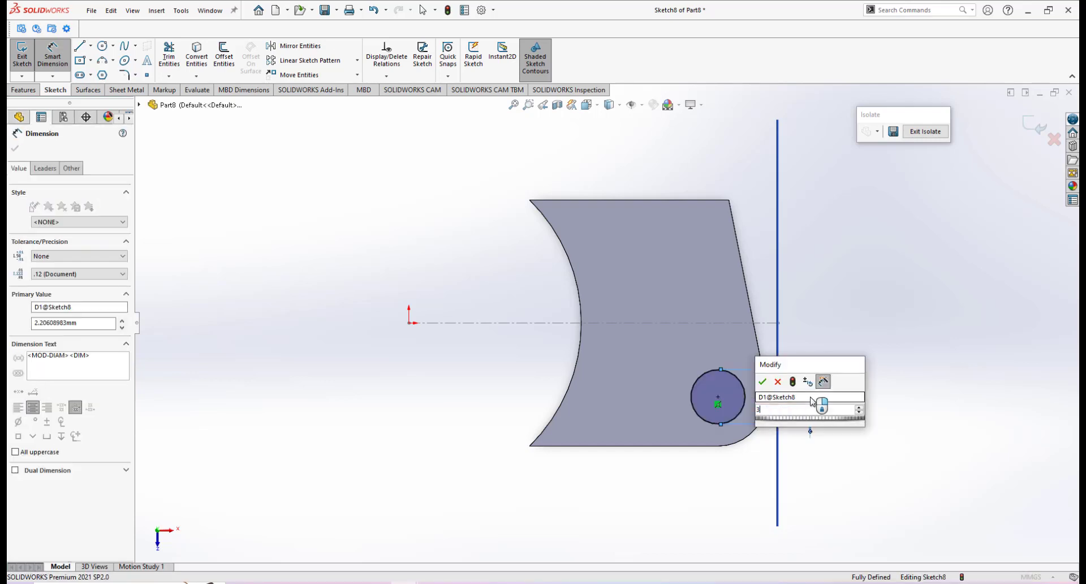
key("Escape")
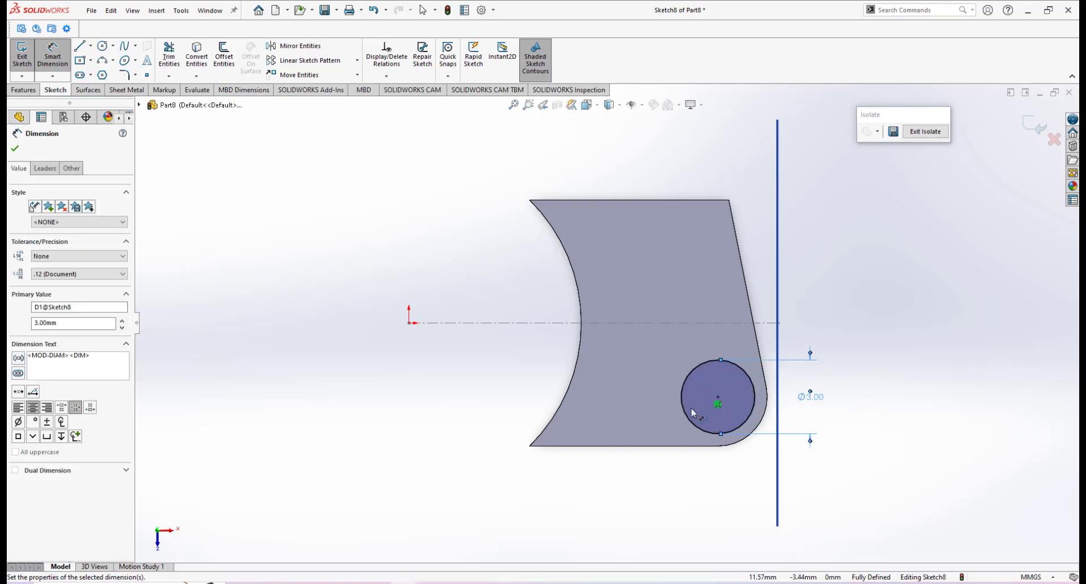
Extrude the pin circle as a 5 mm blind boss merged with the blade arm.
left_click(24, 91)
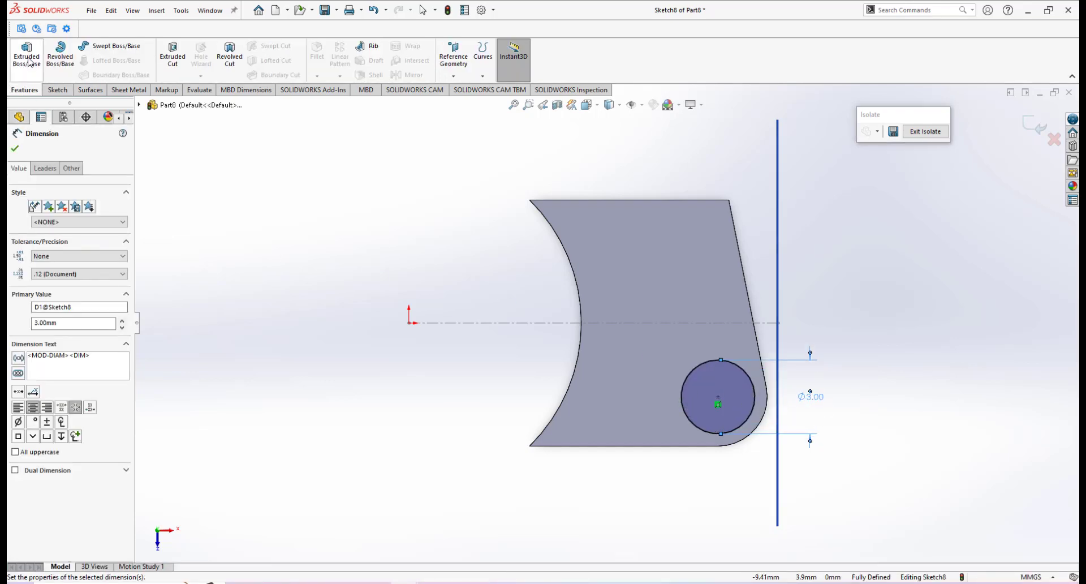
left_click(23, 55)
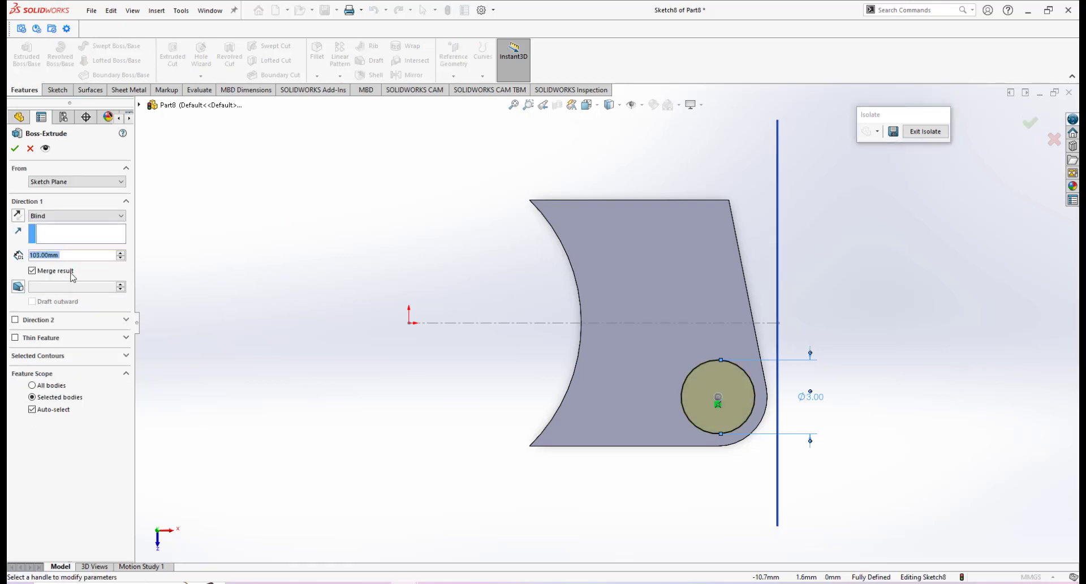
type("5")
key("Return")
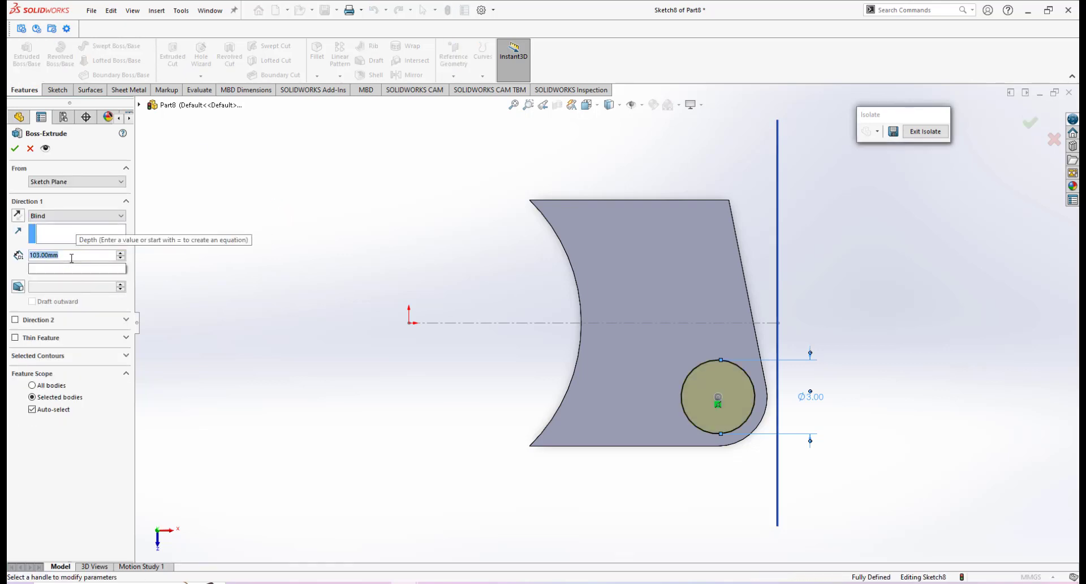
left_click(15, 148)
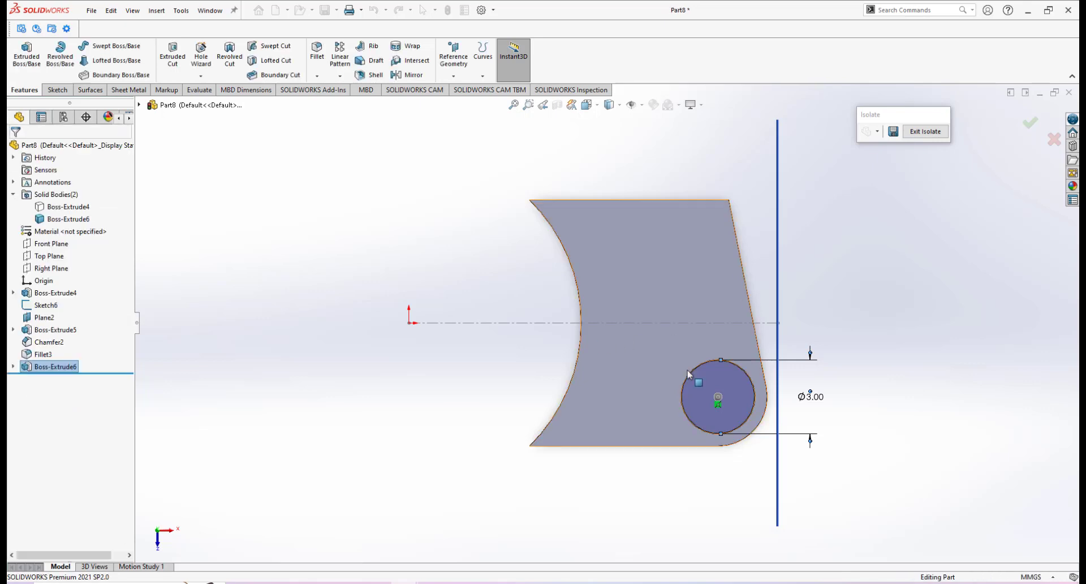
Round the pin's top circular edge into a dome with a 1.5 mm symmetric fillet.
middle_click_drag(685, 395, 679, 300)
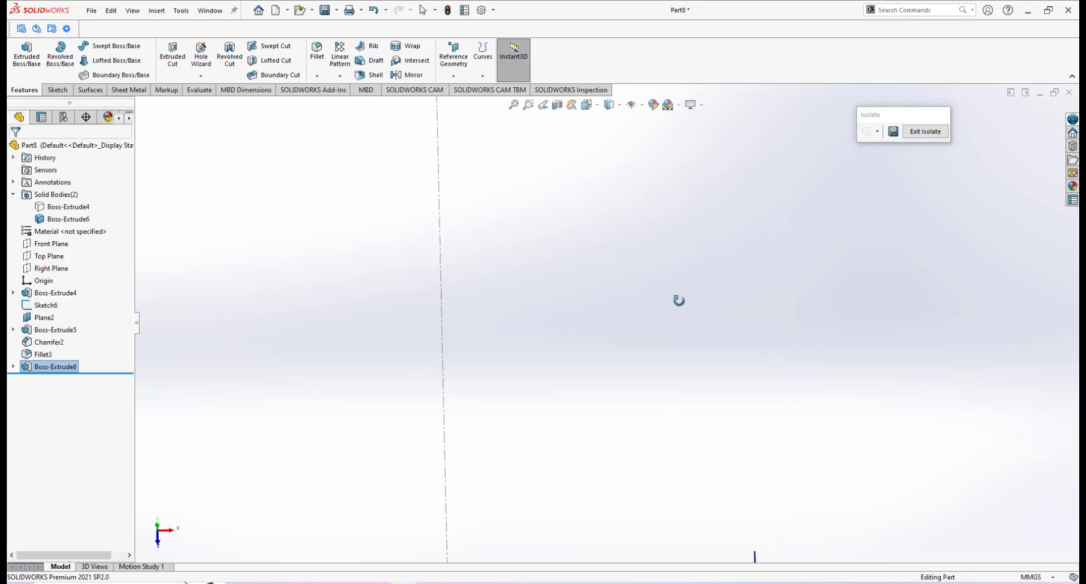
left_click(513, 104)
middle_click_drag(644, 455, 641, 428)
scroll(647, 444, "down", 3)
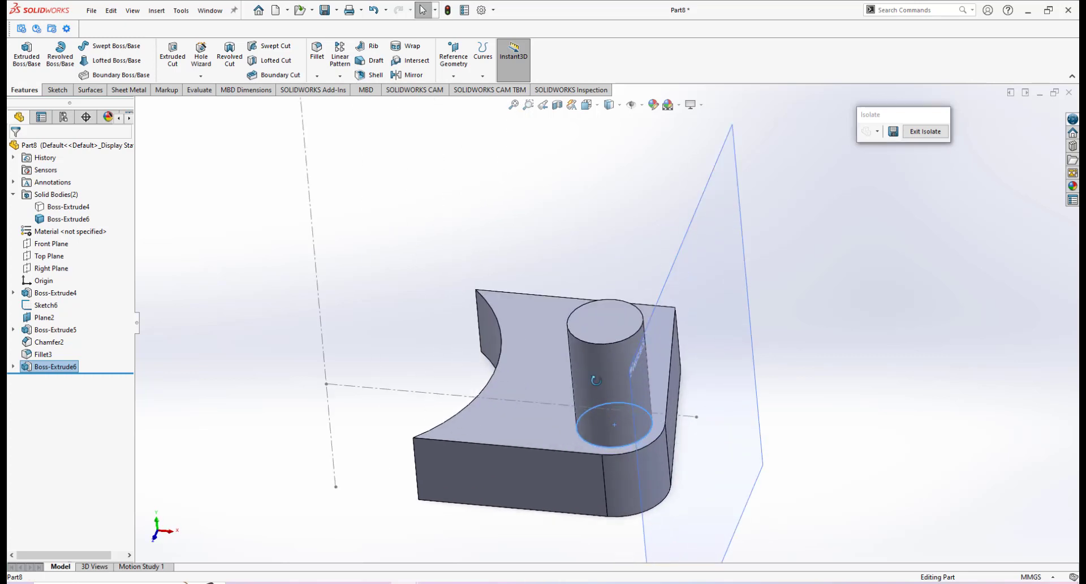
mouse_move(590, 386)
middle_mouse_down()
mouse_move(594, 354)
mouse_move(601, 371)
middle_mouse_up()
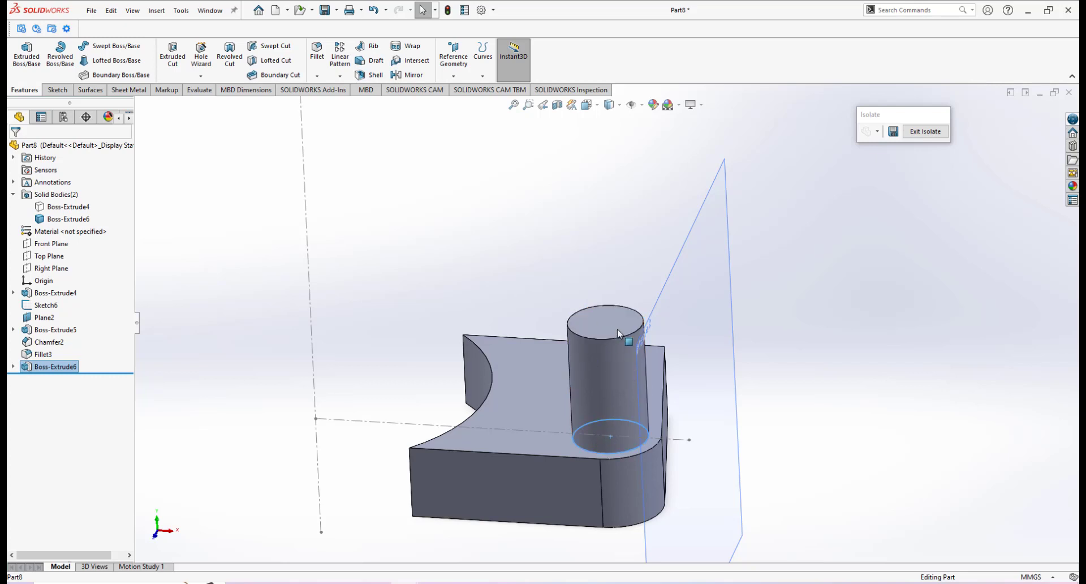
scroll(623, 325, "down", 2)
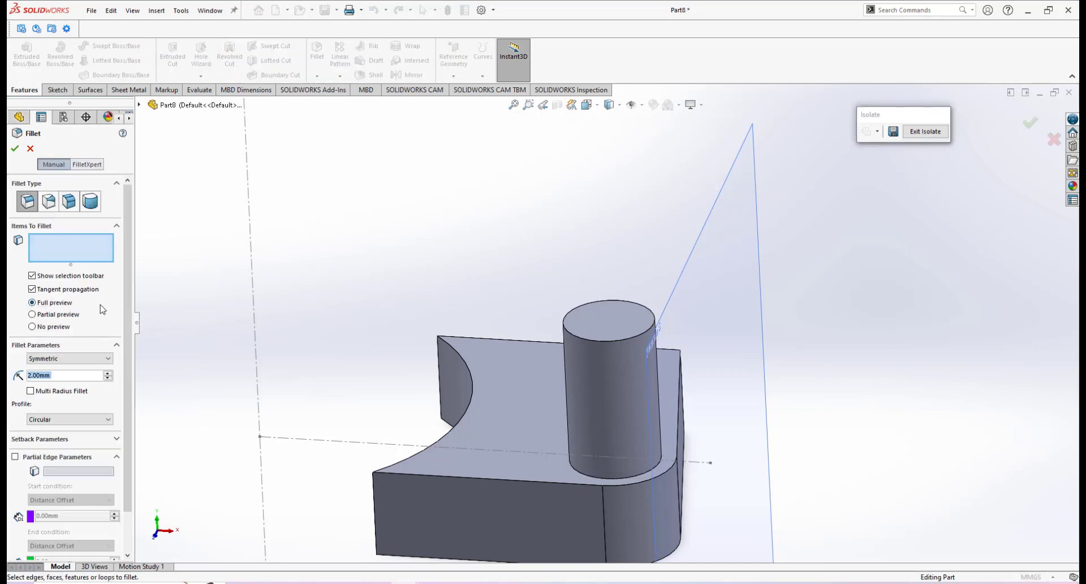
double_click(52, 374)
type("1.5")
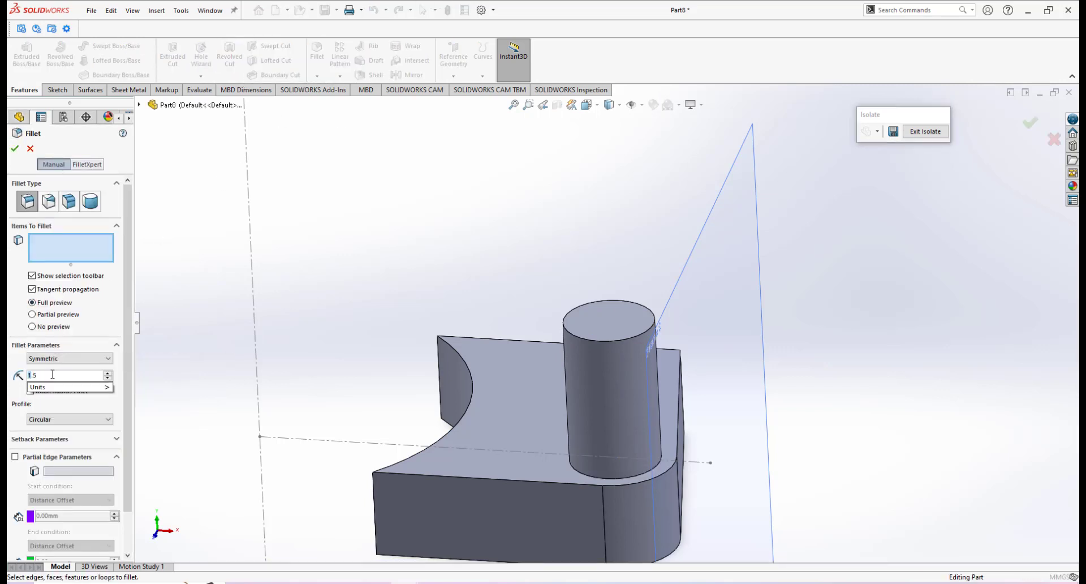
key("Return")
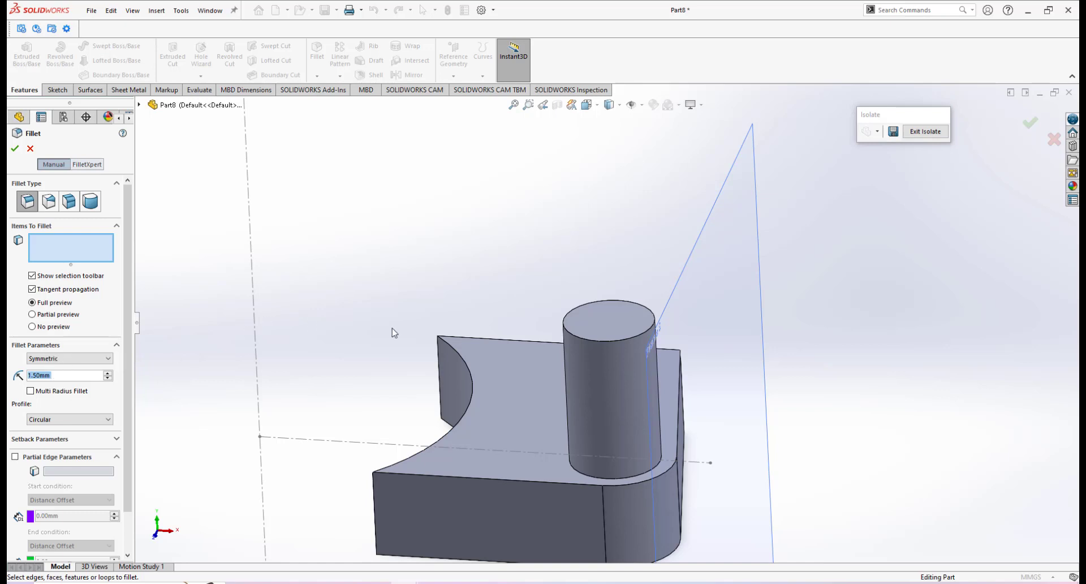
left_click(614, 340)
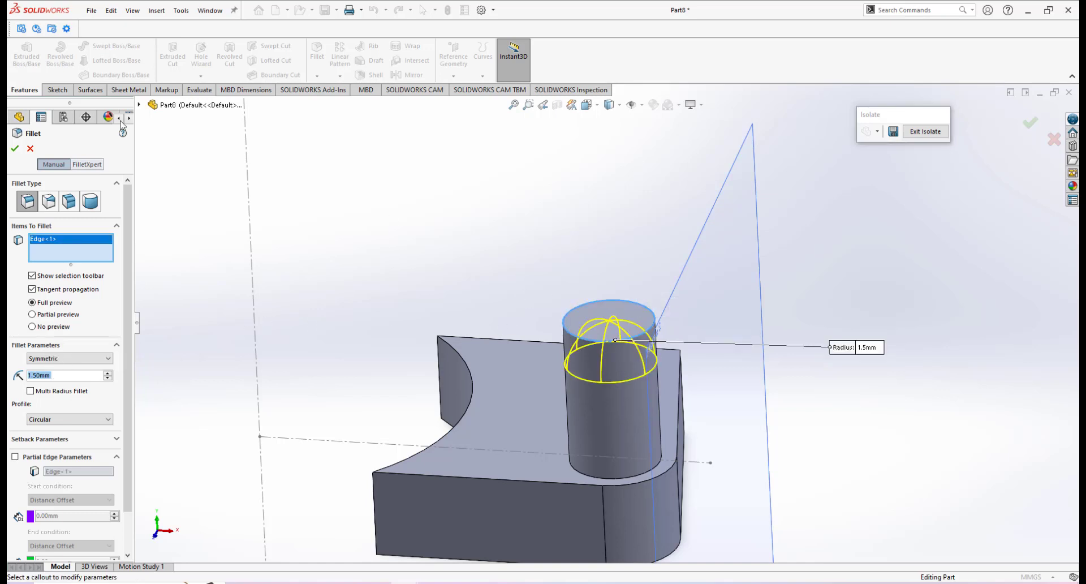
left_click(15, 149)
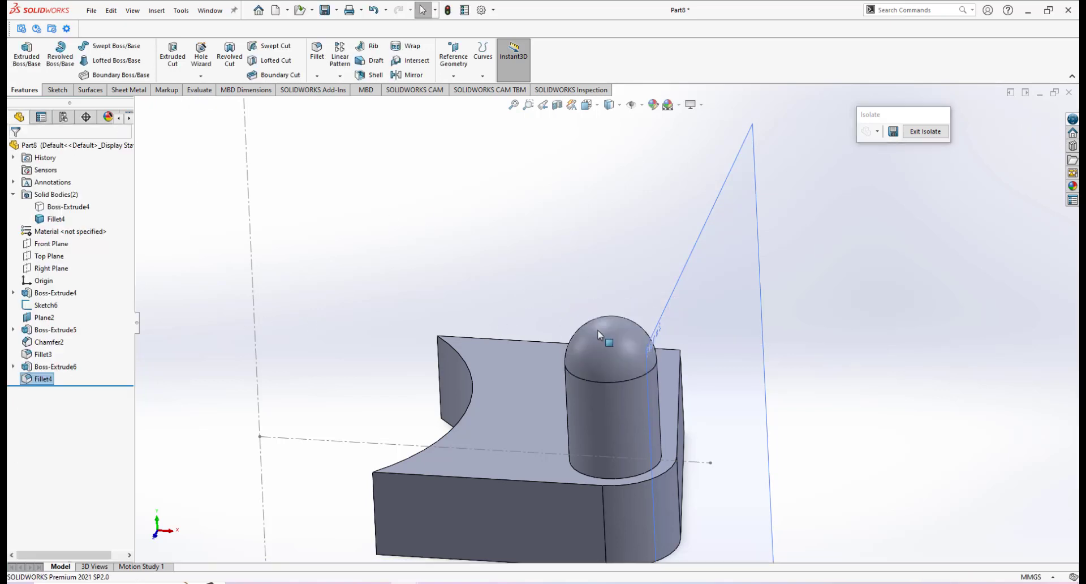
Examine the domed pin, the arm's rounded corner and its underside from several angles.
mouse_move(573, 362)
middle_mouse_down()
mouse_move(575, 405)
mouse_move(568, 359)
mouse_move(614, 399)
mouse_move(608, 347)
mouse_move(618, 343)
mouse_move(590, 338)
mouse_move(588, 317)
mouse_move(589, 350)
middle_mouse_up()
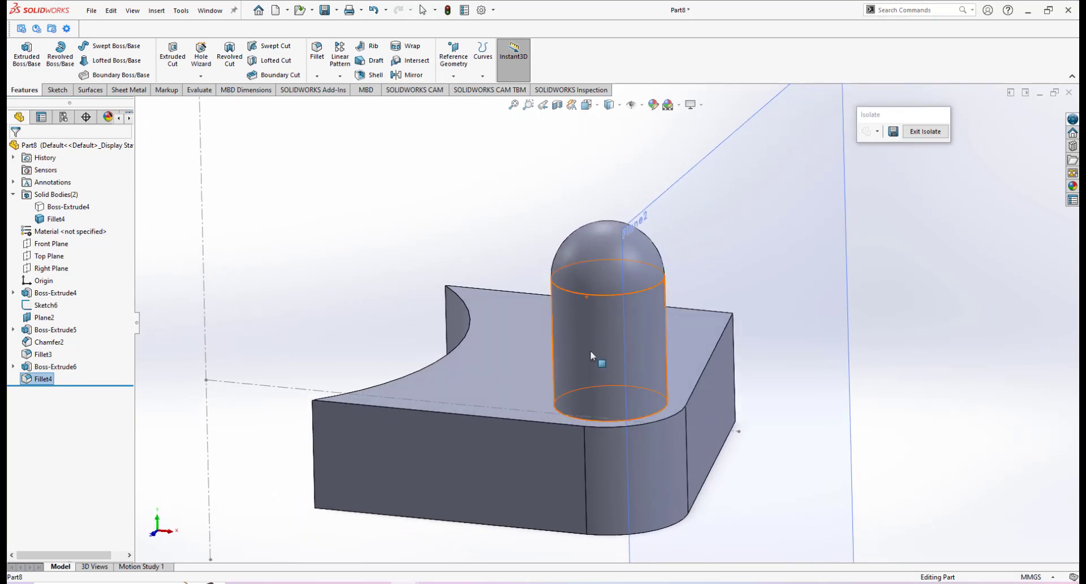
middle_click_drag(616, 421, 600, 468)
scroll(600, 469, "up", 2)
middle_click_drag(602, 419, 616, 469)
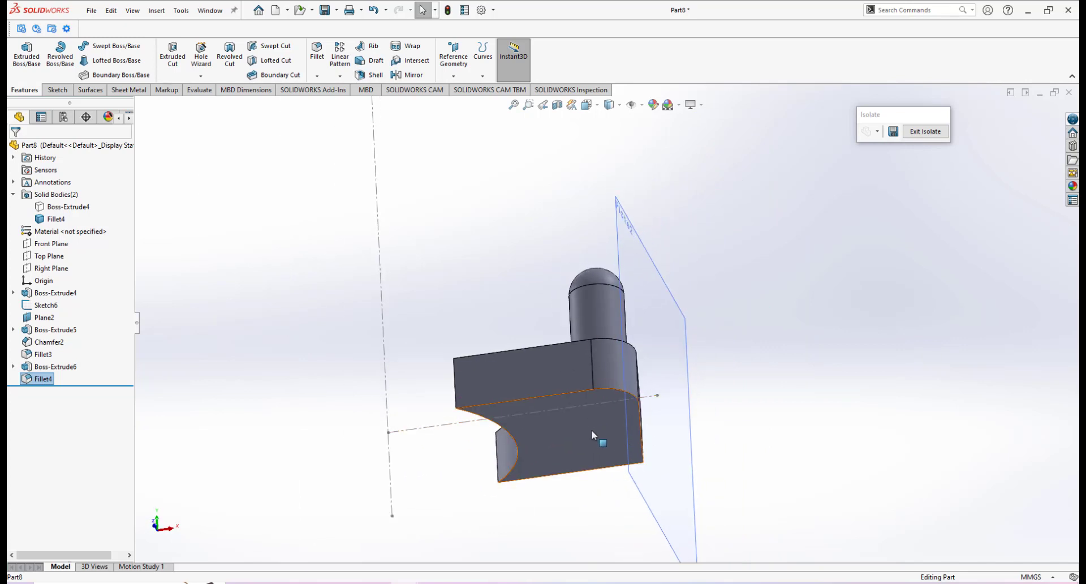
middle_click_drag(594, 429, 597, 423)
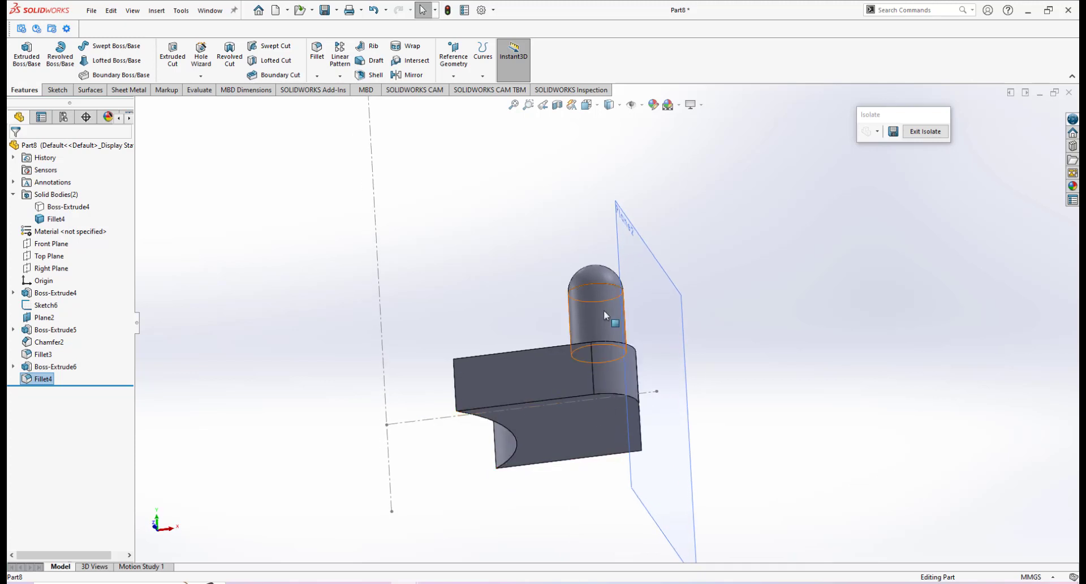
scroll(594, 410, "down", 2)
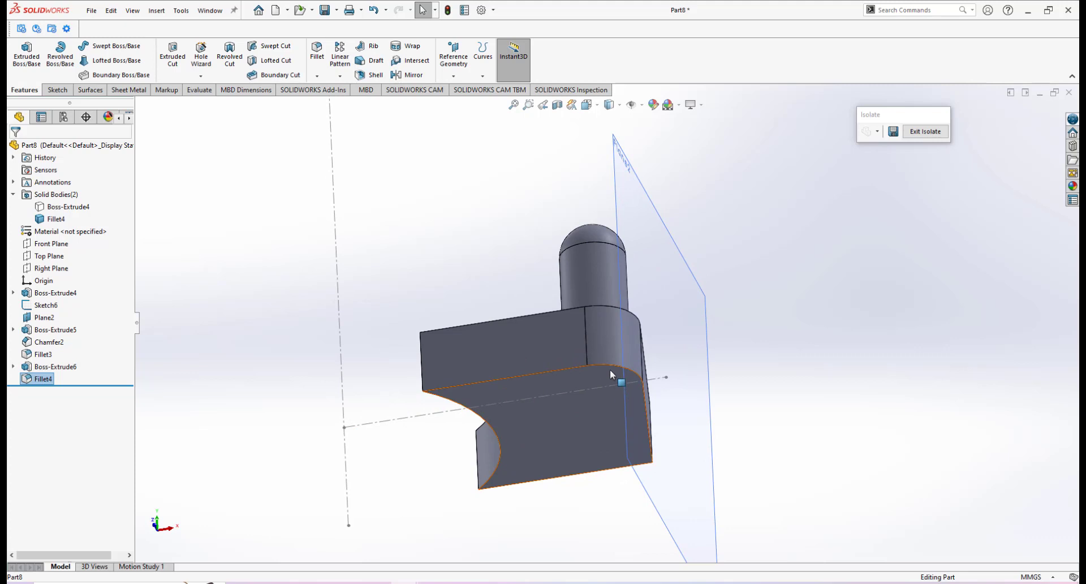
middle_click_drag(609, 368, 609, 385)
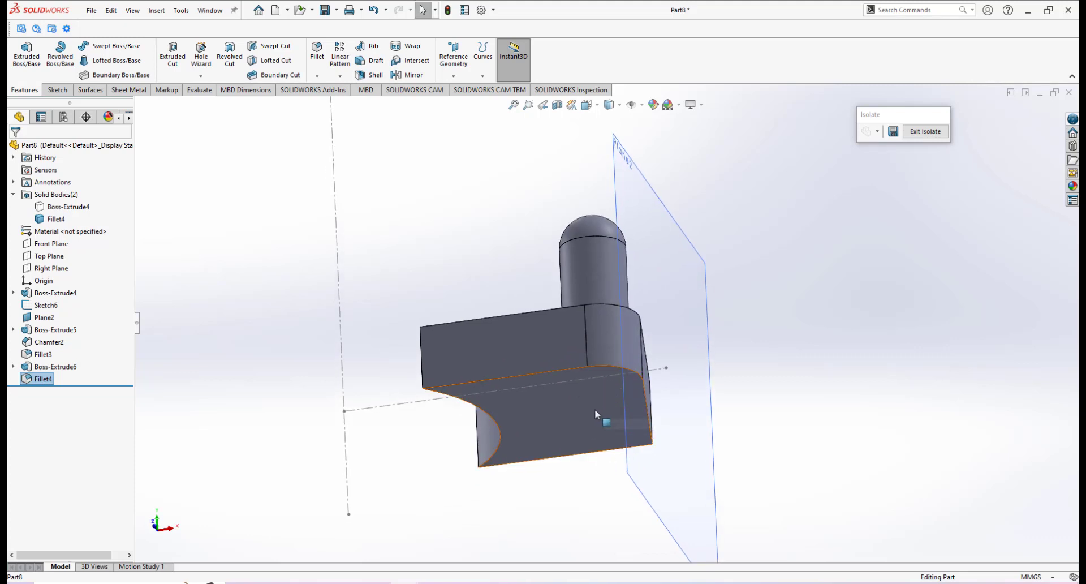
middle_click_drag(595, 410, 603, 308)
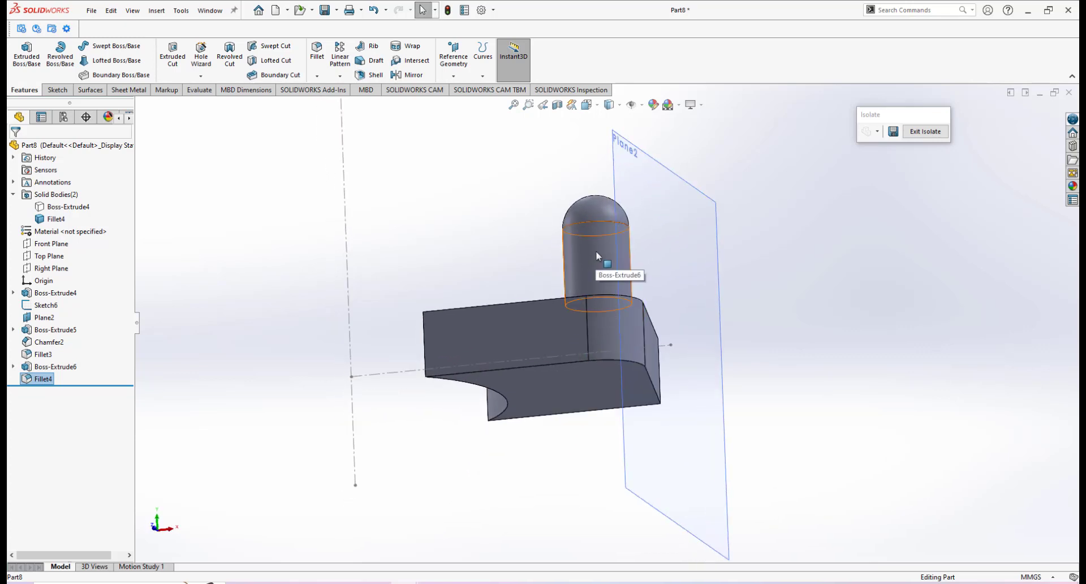
middle_click_drag(573, 289, 548, 284)
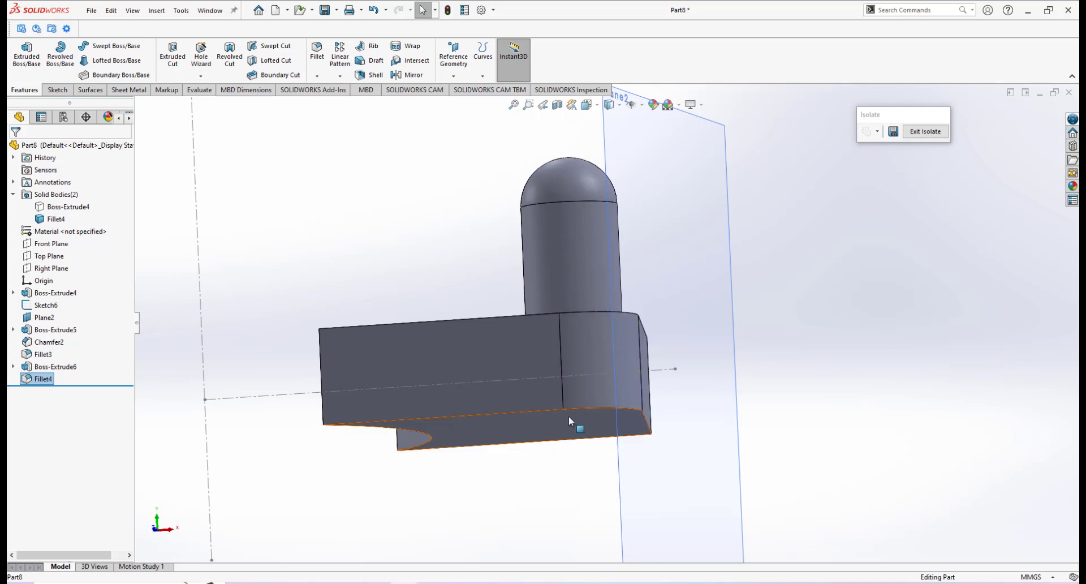
middle_click_drag(571, 253, 572, 268)
middle_click_drag(436, 329, 551, 280)
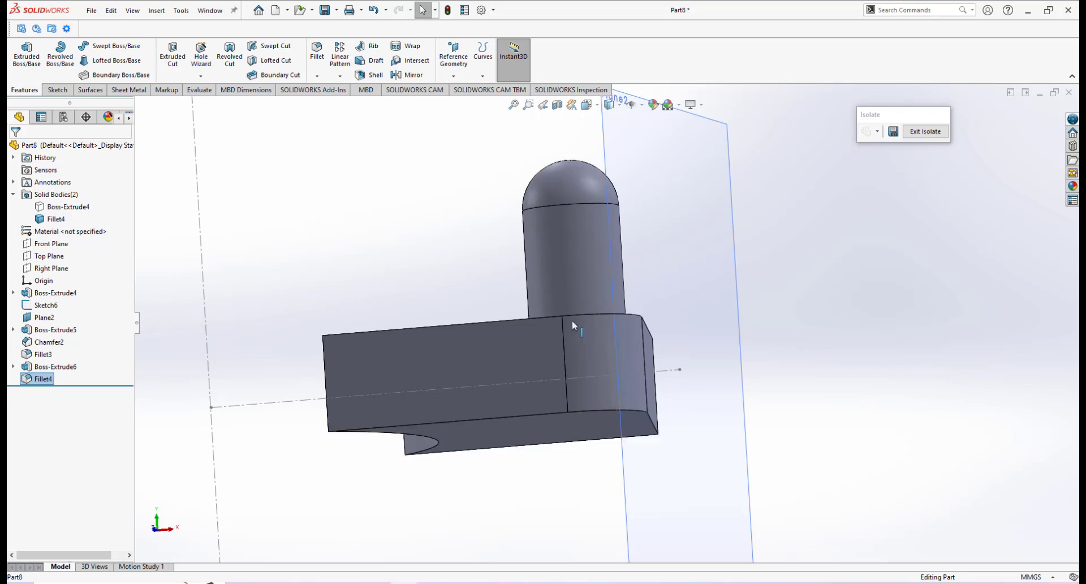
mouse_move(572, 247)
middle_mouse_down()
mouse_move(577, 222)
mouse_move(580, 253)
middle_mouse_up()
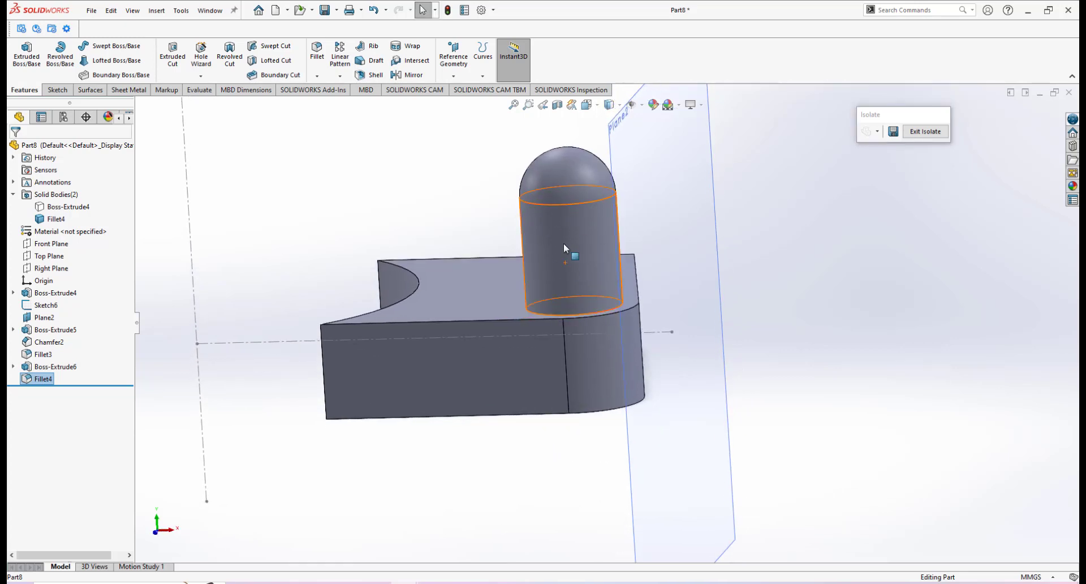
middle_click_drag(599, 351, 643, 345)
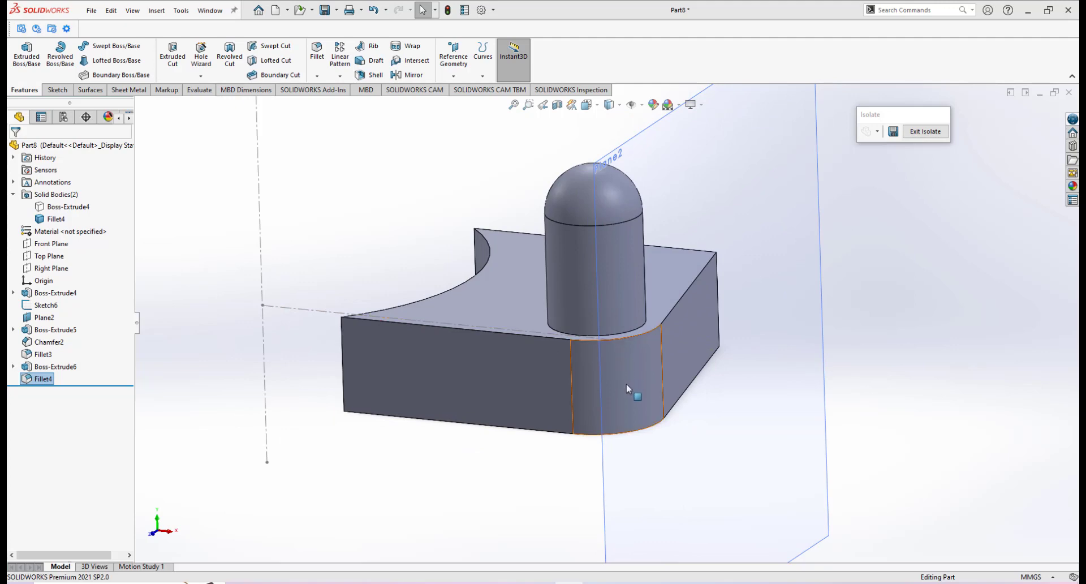
mouse_move(626, 384)
middle_mouse_down()
mouse_move(599, 466)
mouse_move(577, 351)
mouse_move(591, 336)
middle_mouse_up()
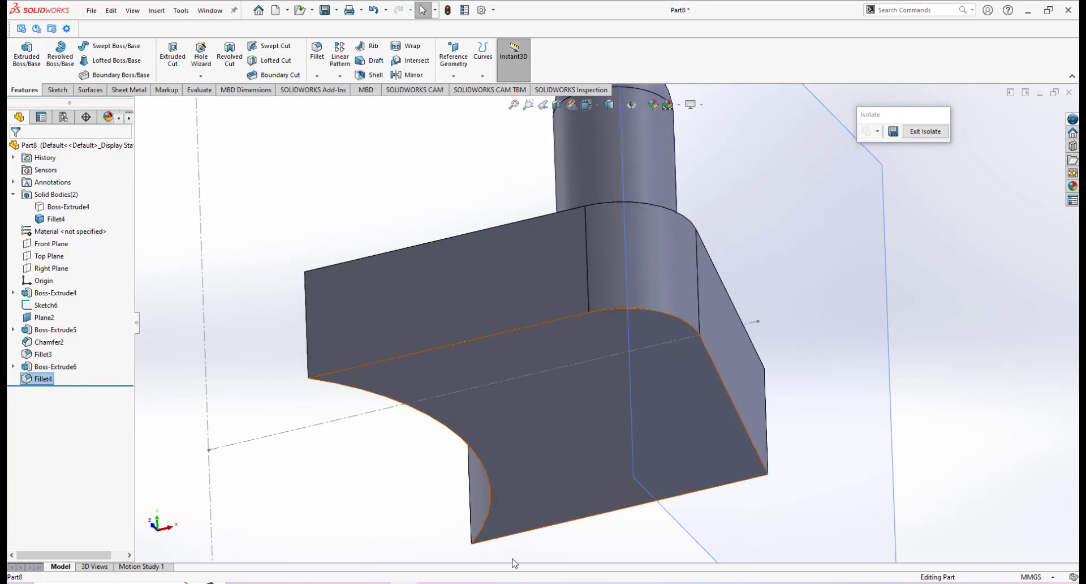
Add a second, underside pin labelled Ø2 with a shaft-and-arm view to the Paint 3D drawing, and return to the part in SOLIDWORKS.
left_click(514, 582)
scroll(630, 464, "down", 5)
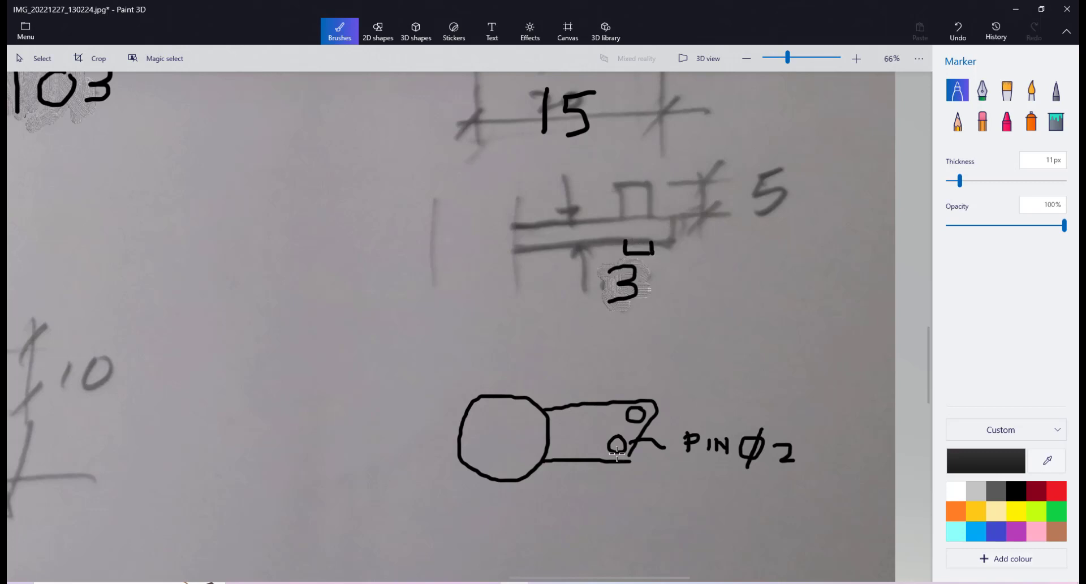
mouse_move(404, 582)
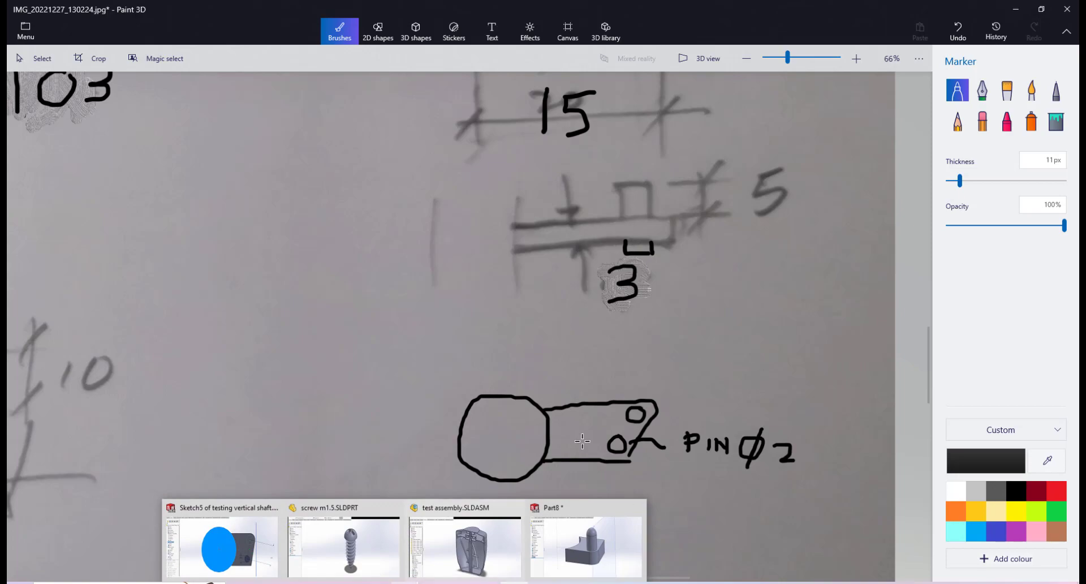
left_click(575, 514)
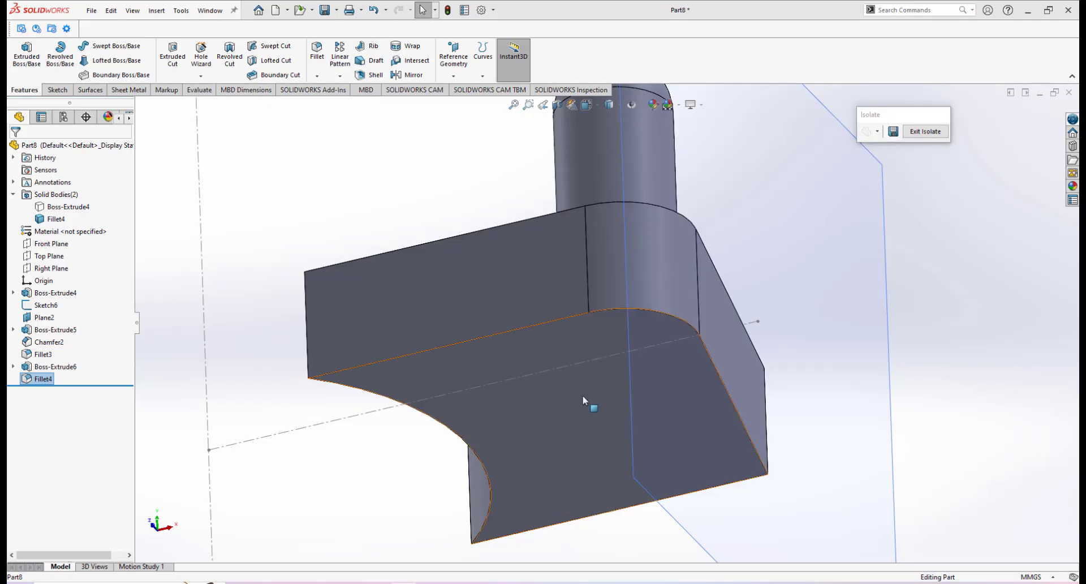
Start a sketch on the blade arm's underside face and show the upper pin's circle sketch as a reference.
middle_click_drag(625, 396, 663, 399)
left_click(667, 400)
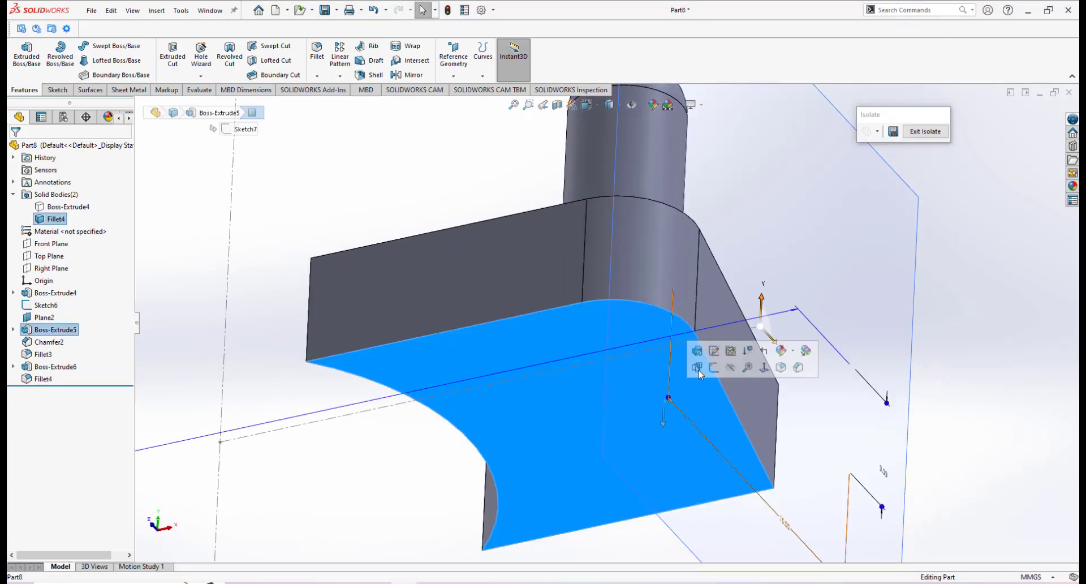
left_click(697, 368)
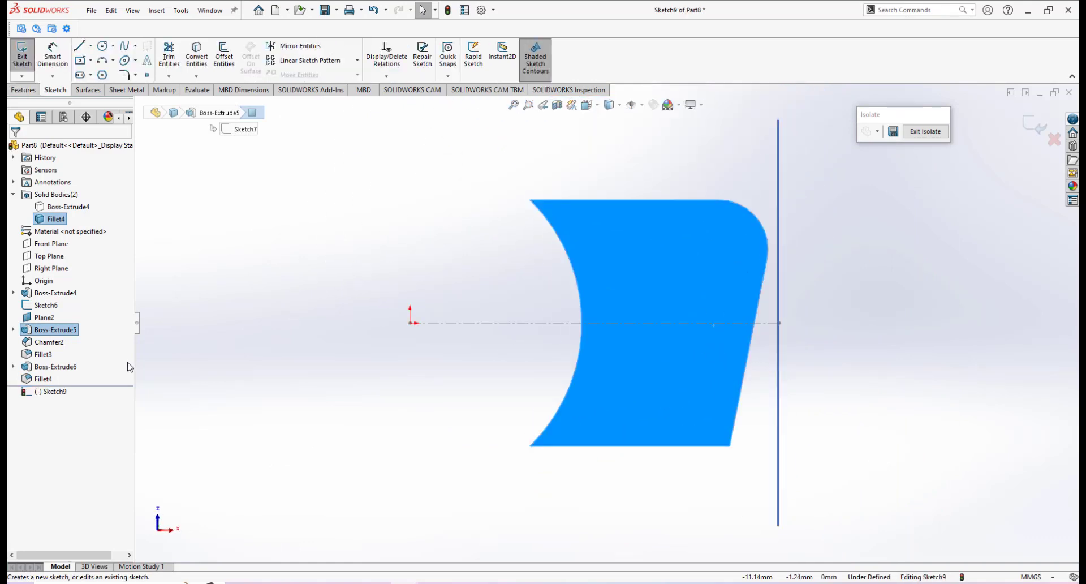
left_click(14, 367)
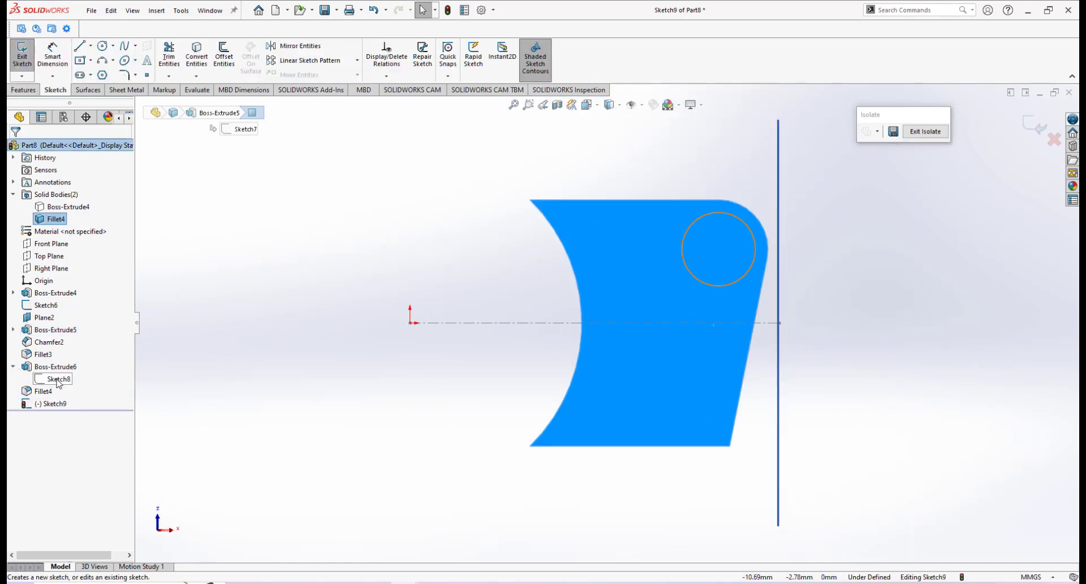
left_click(58, 379)
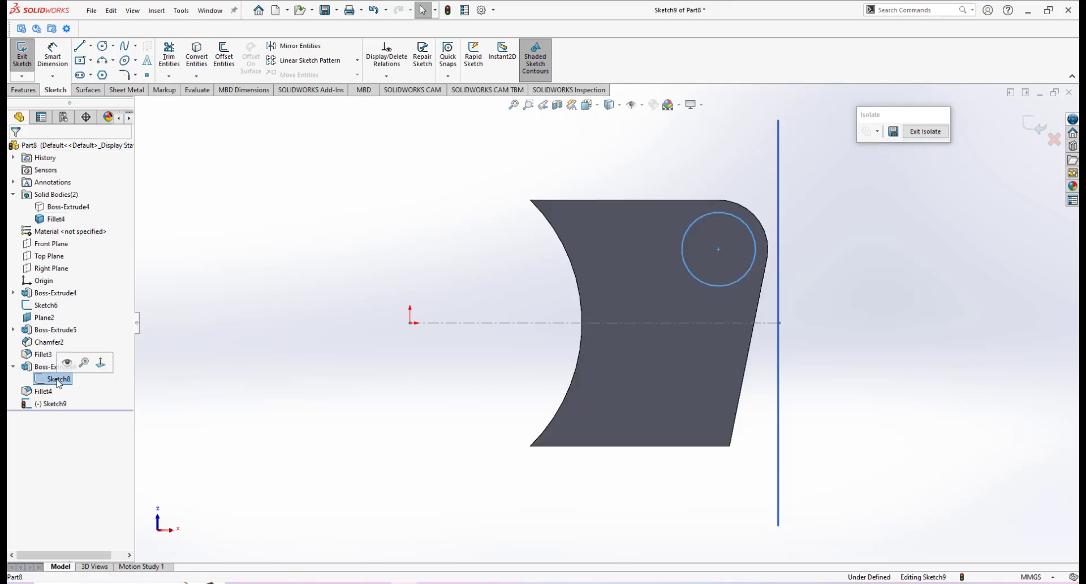
left_click(67, 365)
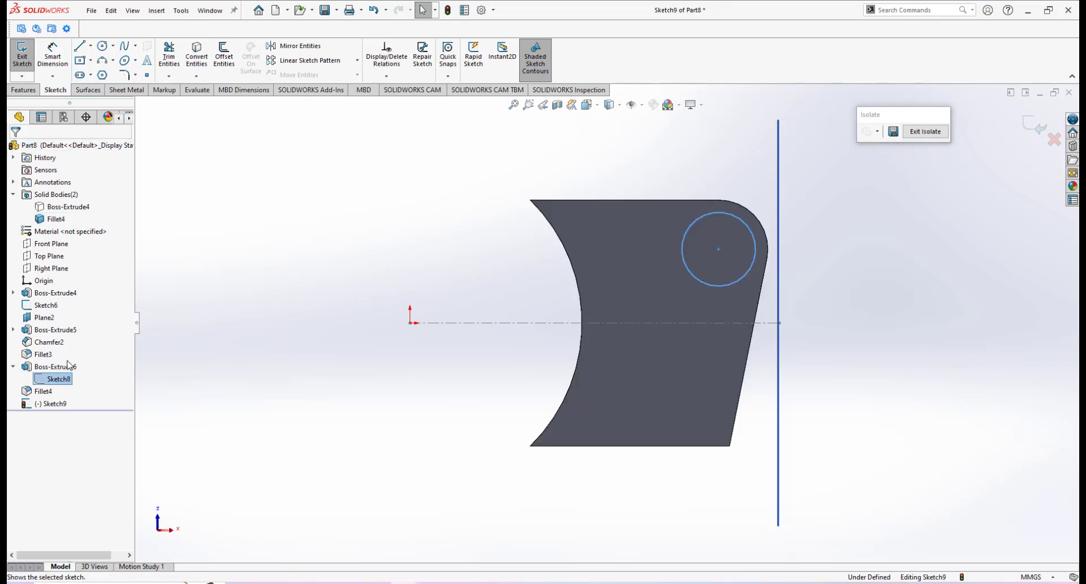
scroll(729, 215, "down", 1)
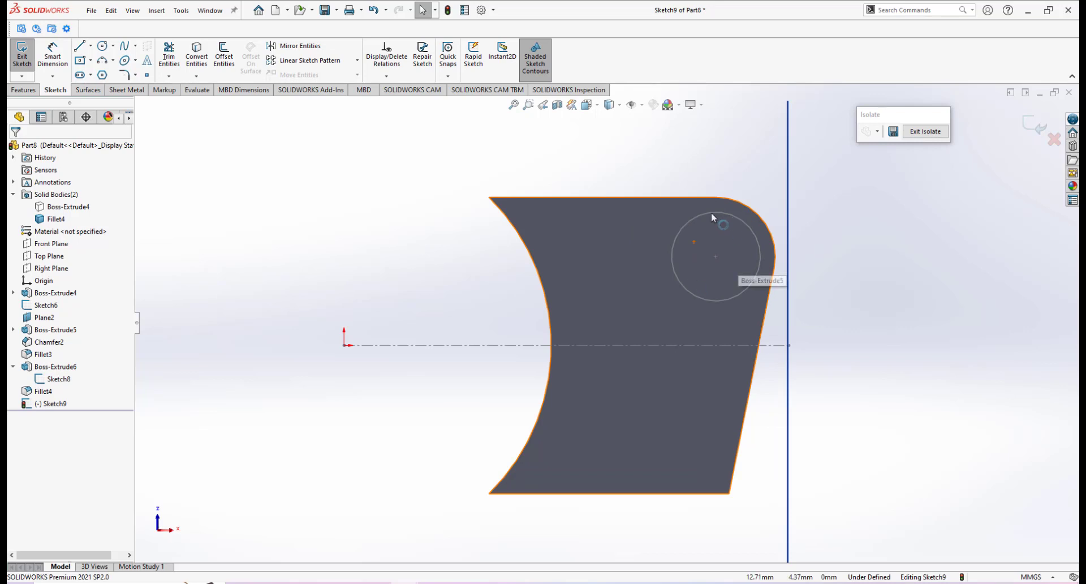
scroll(713, 343, "up", 1)
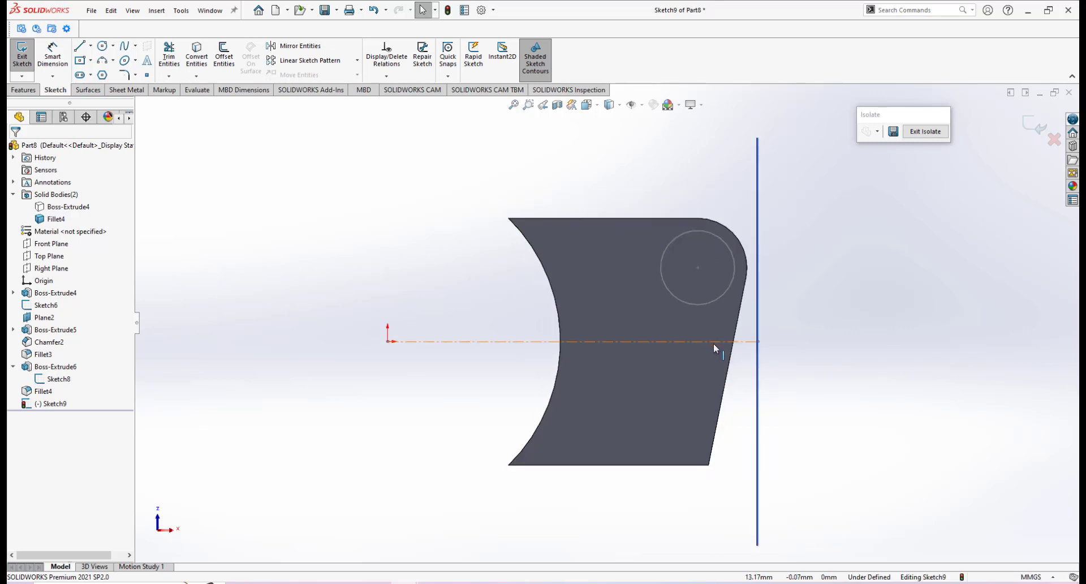
scroll(714, 343, "down", 1)
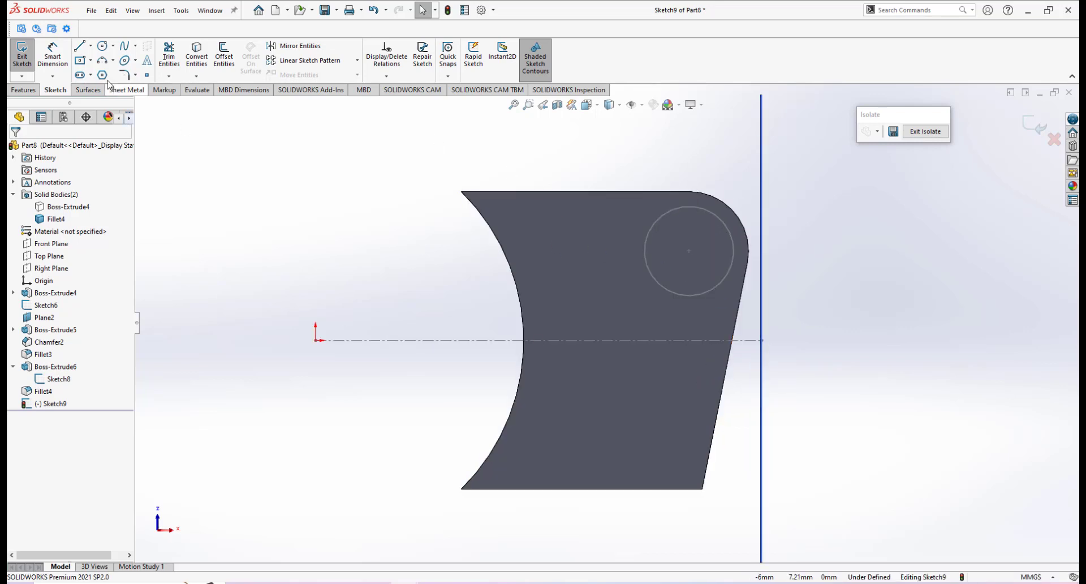
Sketch a construction line about 6.18 mm long from the pin circle's centre, running roughly along the arm's slanted edge.
left_click(90, 45)
left_click(106, 72)
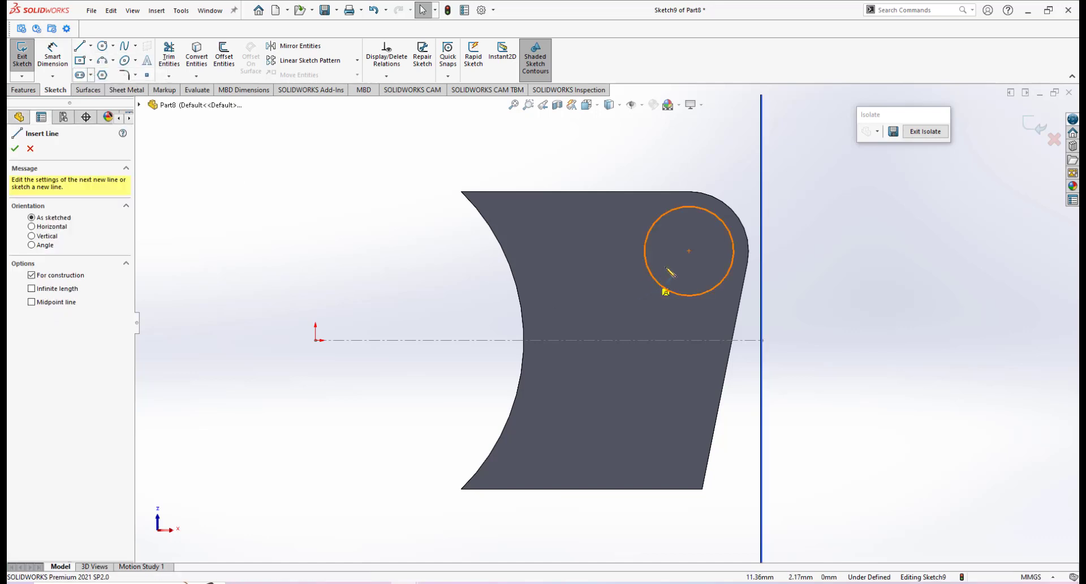
left_click(688, 250)
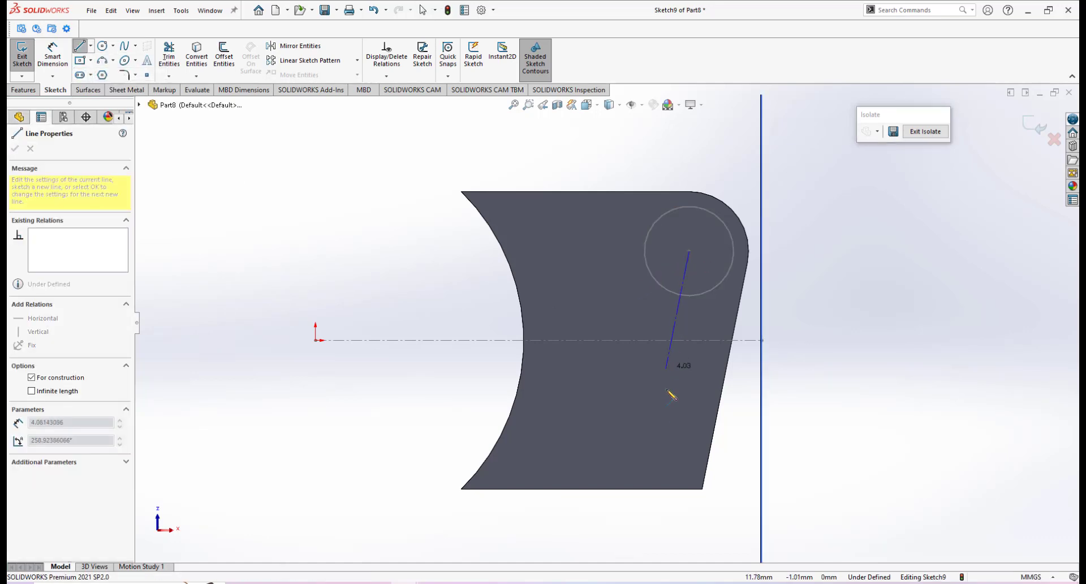
left_click(646, 430)
right_click(673, 418)
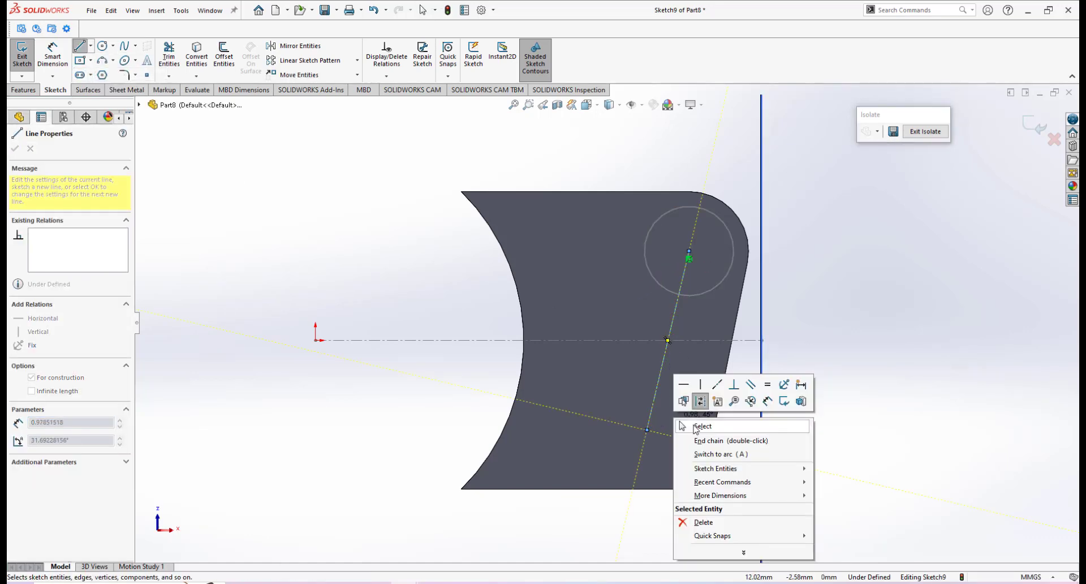
left_click(696, 423)
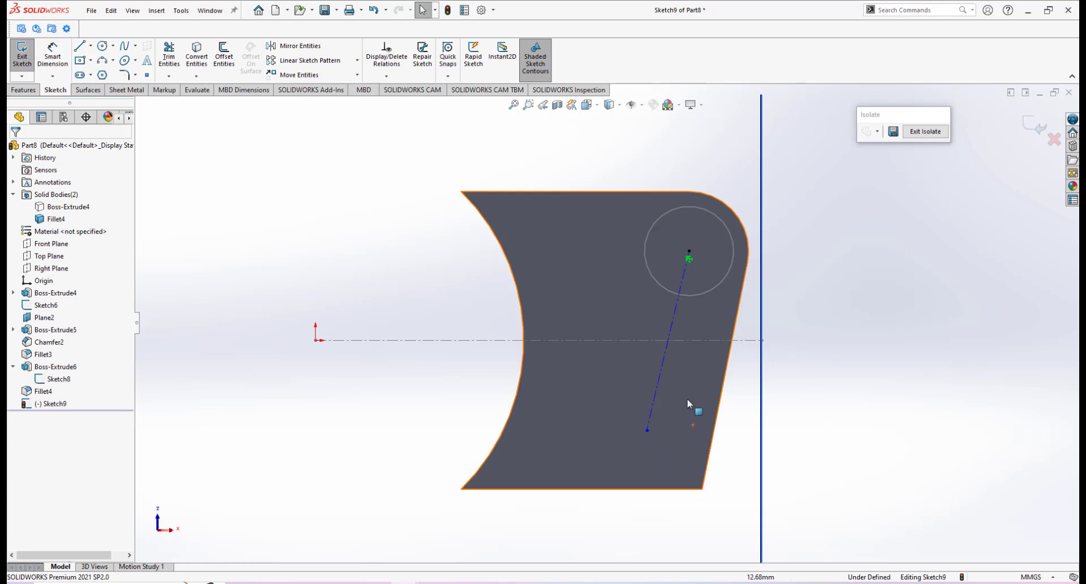
Make the construction line parallel to the arm's slanted edge.
left_click(672, 329)
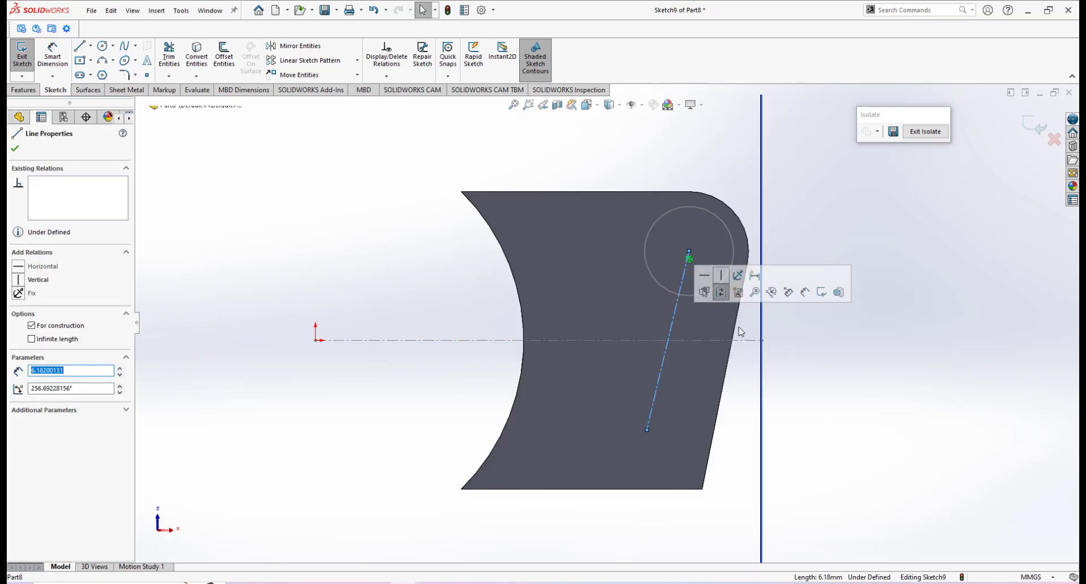
left_click(737, 334, "ctrl")
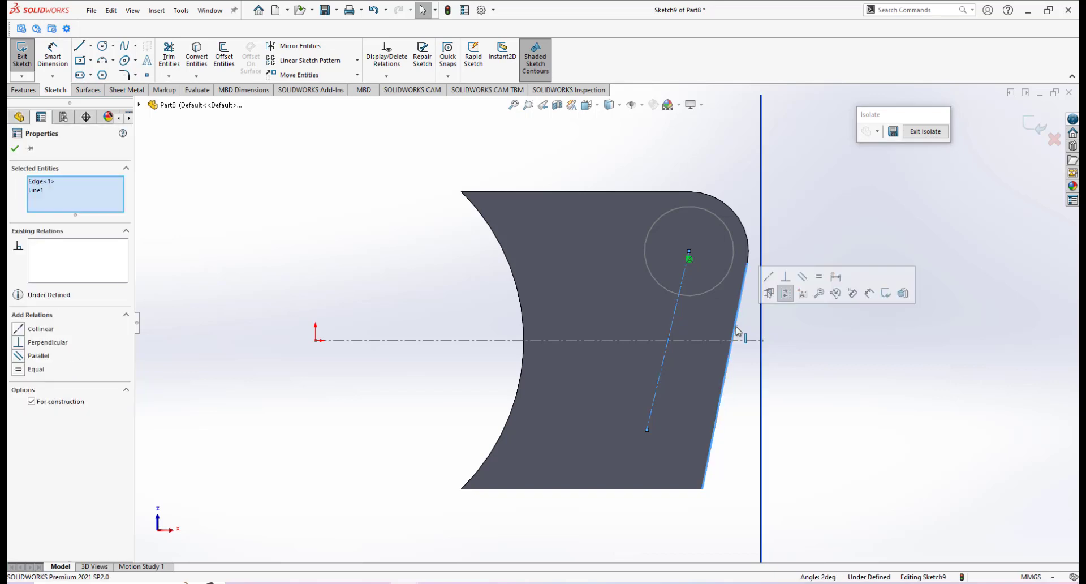
left_click(801, 278)
left_click(846, 363)
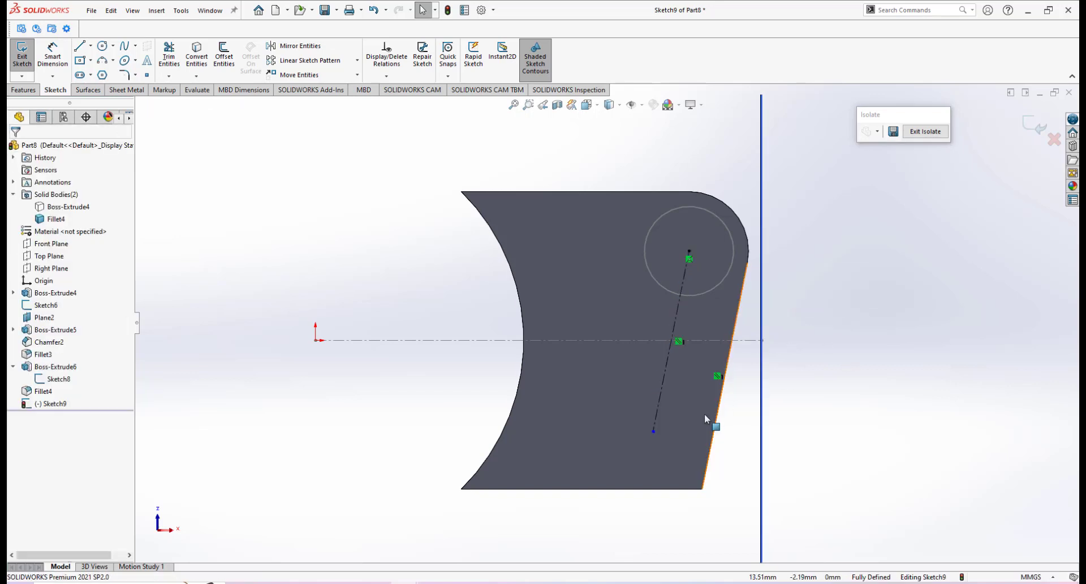
Dimension the construction line's length as 6 mm.
left_click(55, 56)
left_click(676, 315)
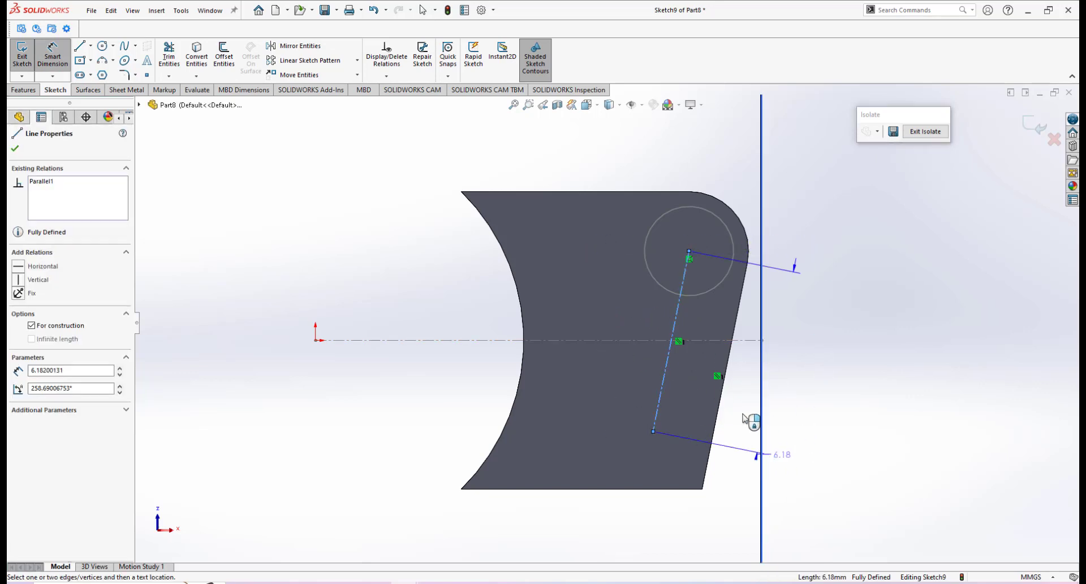
left_click(818, 483)
type("6")
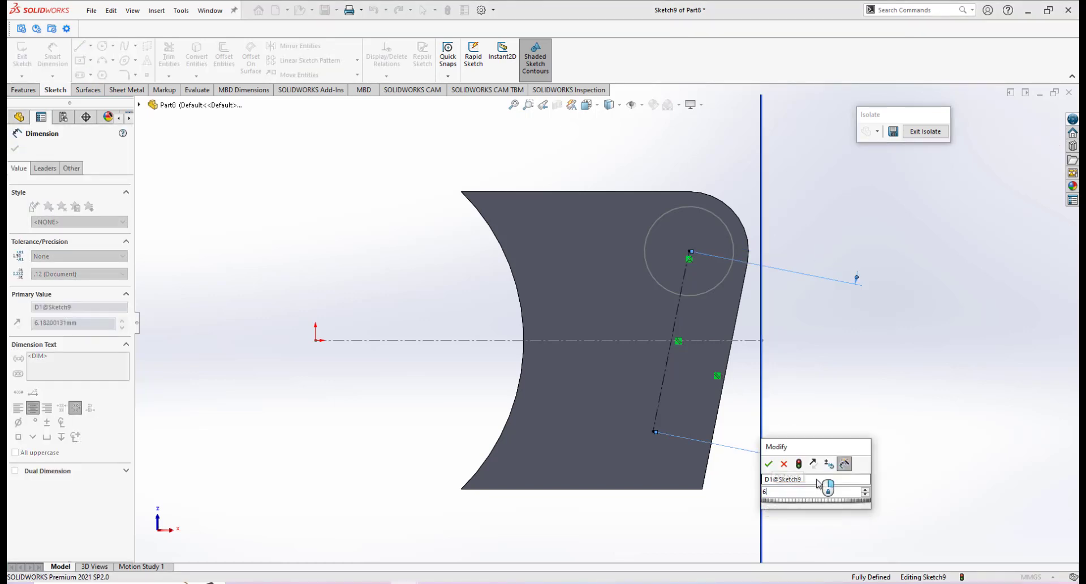
key("Return")
key("Escape")
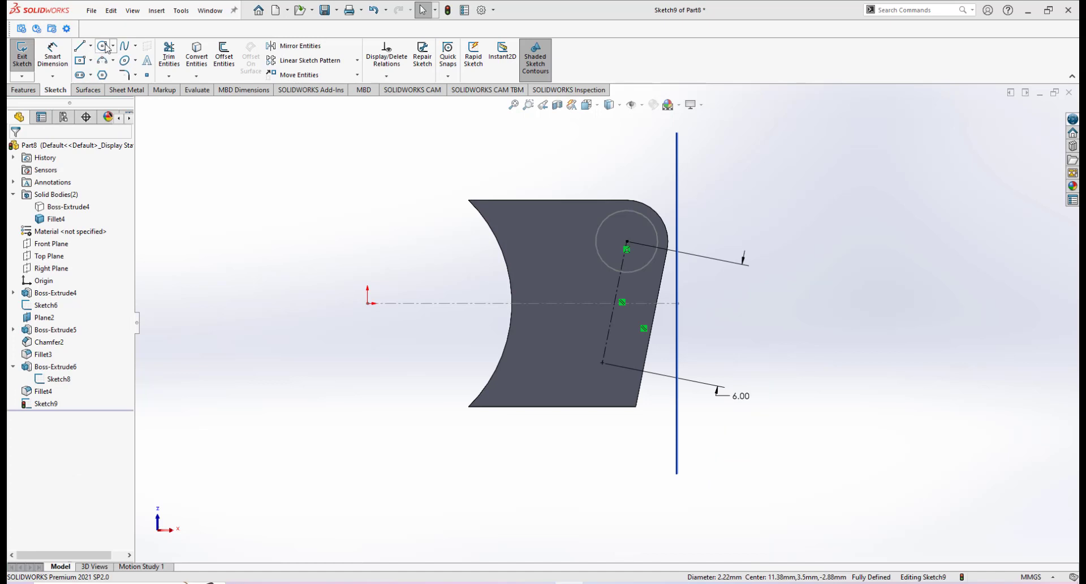
Sketch a circle about 2.15 mm in diameter centred on the construction line's free end, and exit the sketch.
left_click(104, 47)
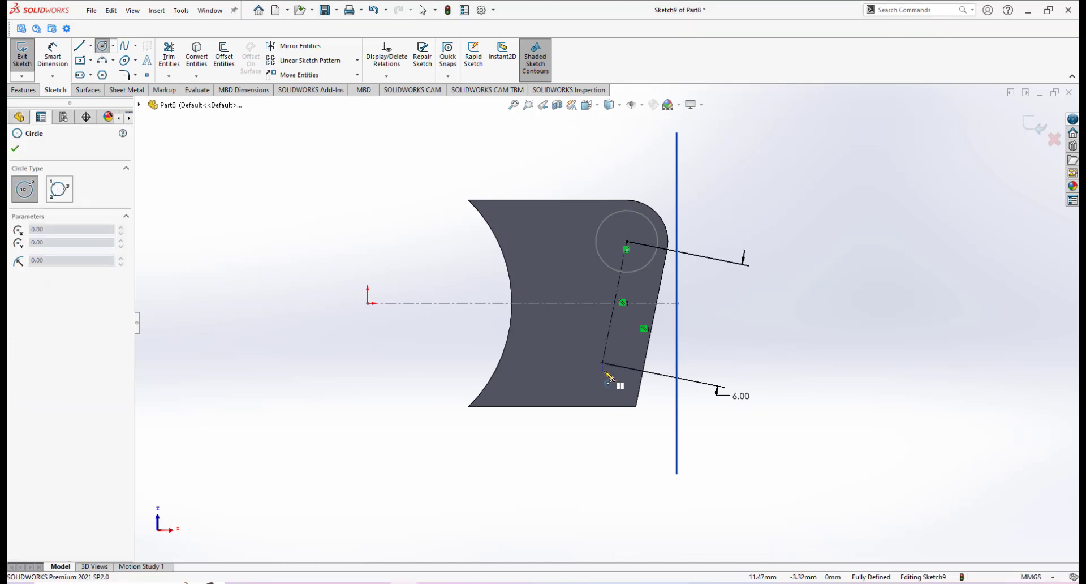
left_click(602, 363)
left_click(622, 373)
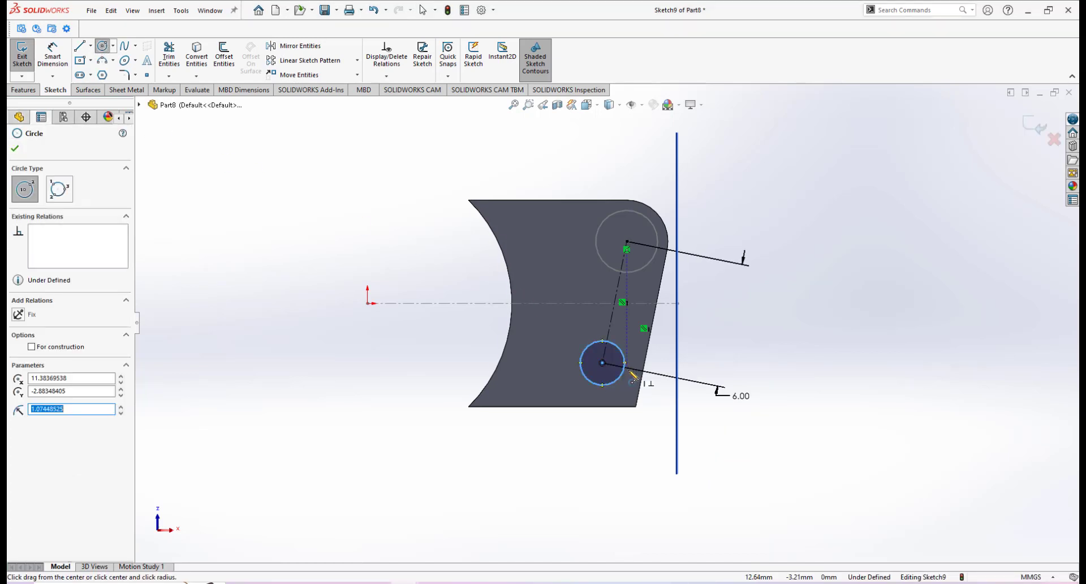
right_click(748, 320)
left_click(745, 321)
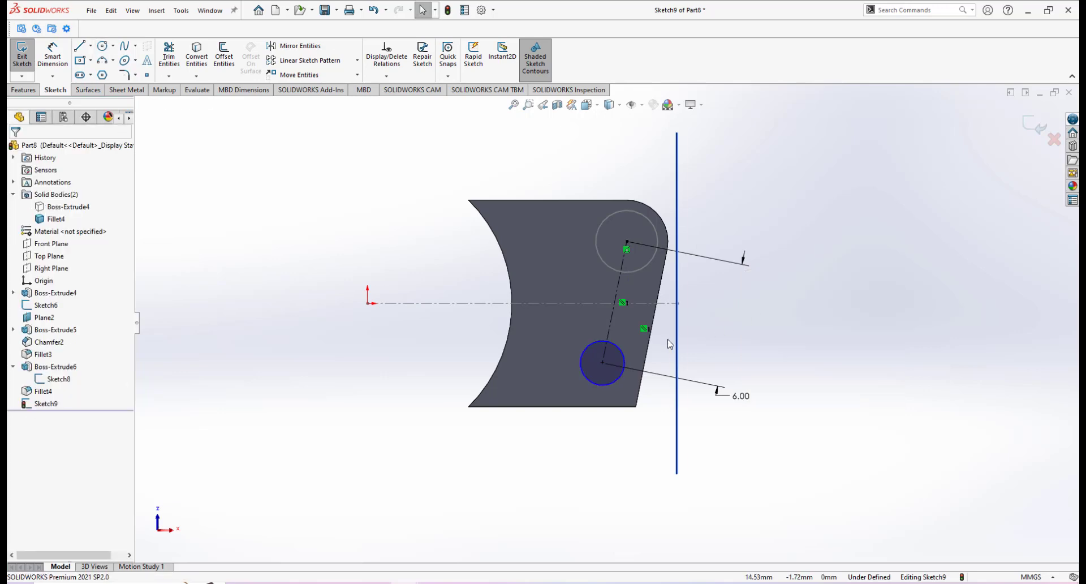
left_click(1029, 127)
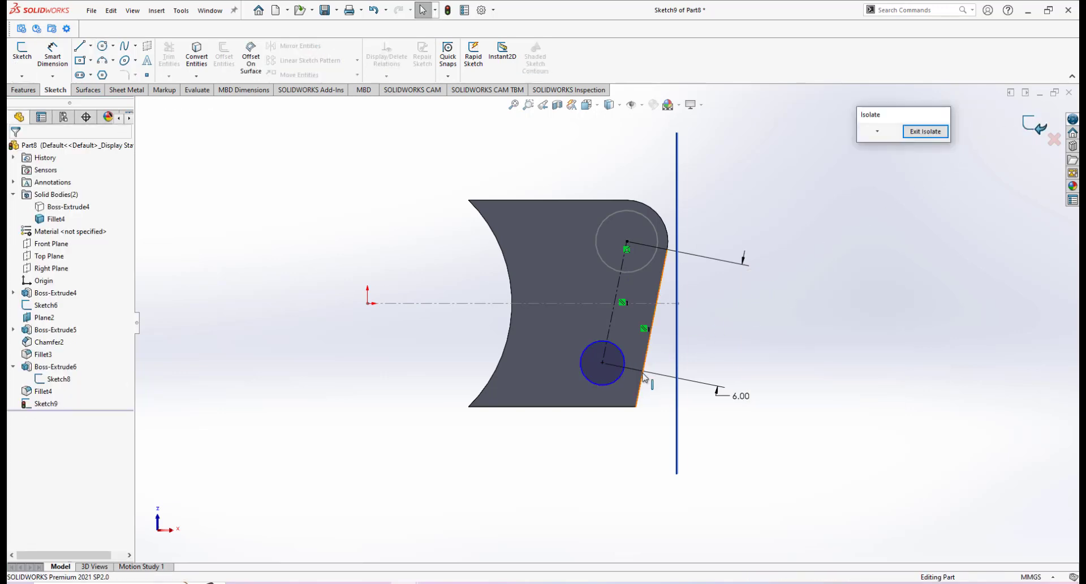
Examine the blade arm, its domed pin and the underside circle in isometric view.
scroll(638, 382, "up", 1)
key("space")
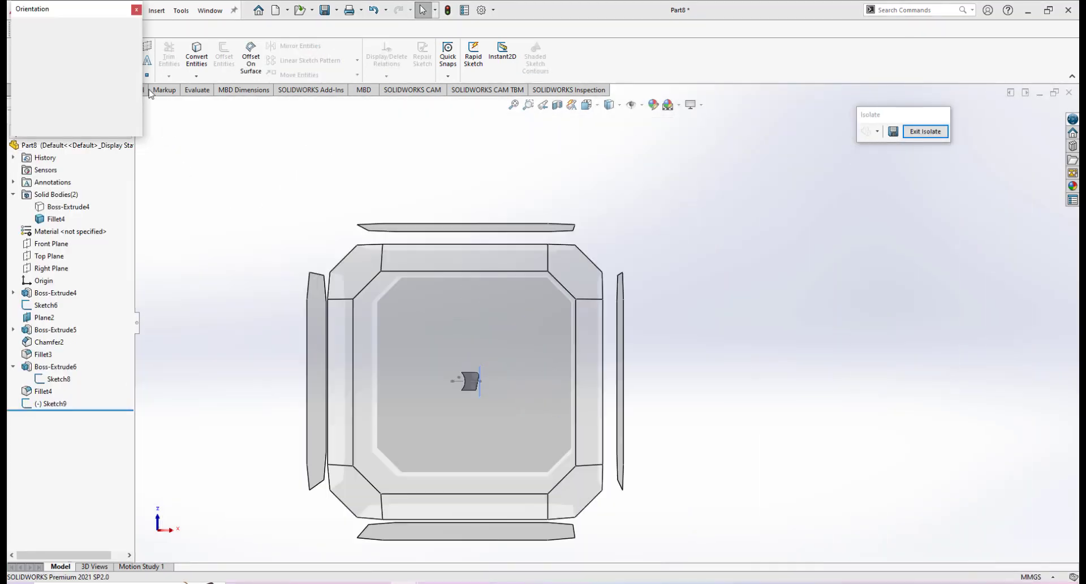
left_click(196, 154)
key("ctrl+7")
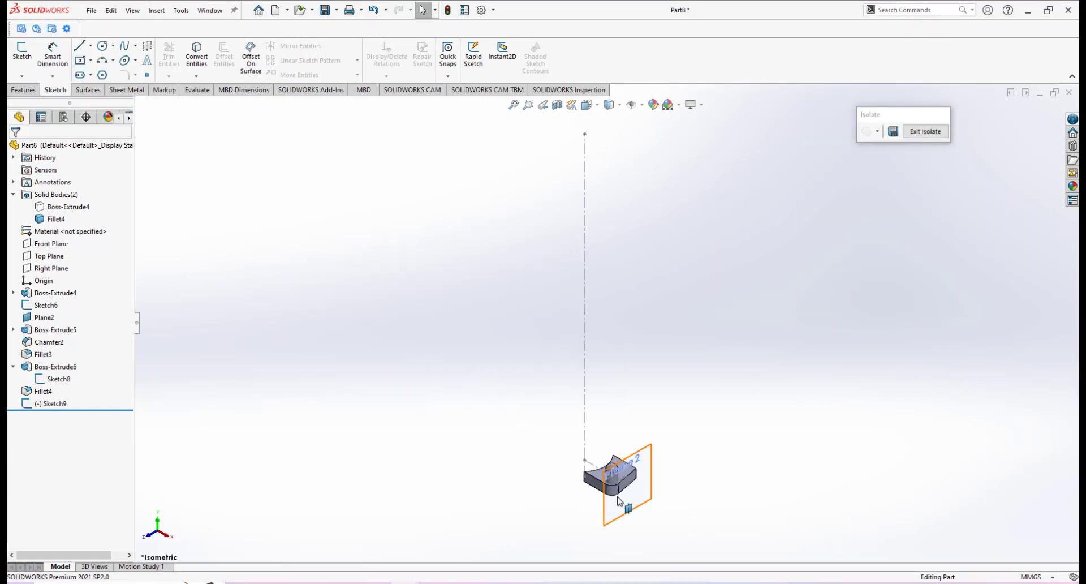
scroll(642, 428, "down", 2)
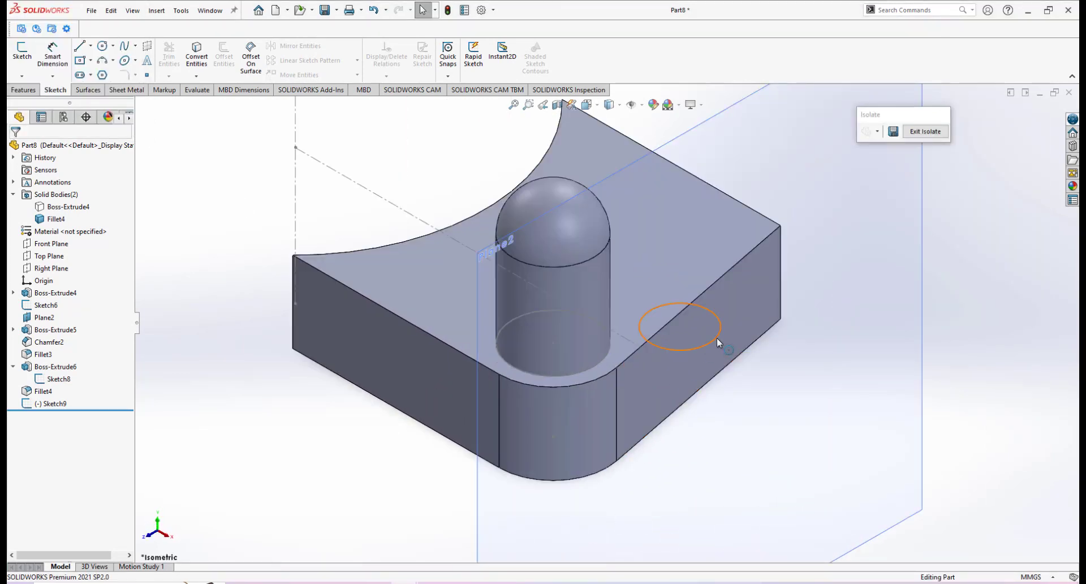
scroll(701, 336, "up", 2)
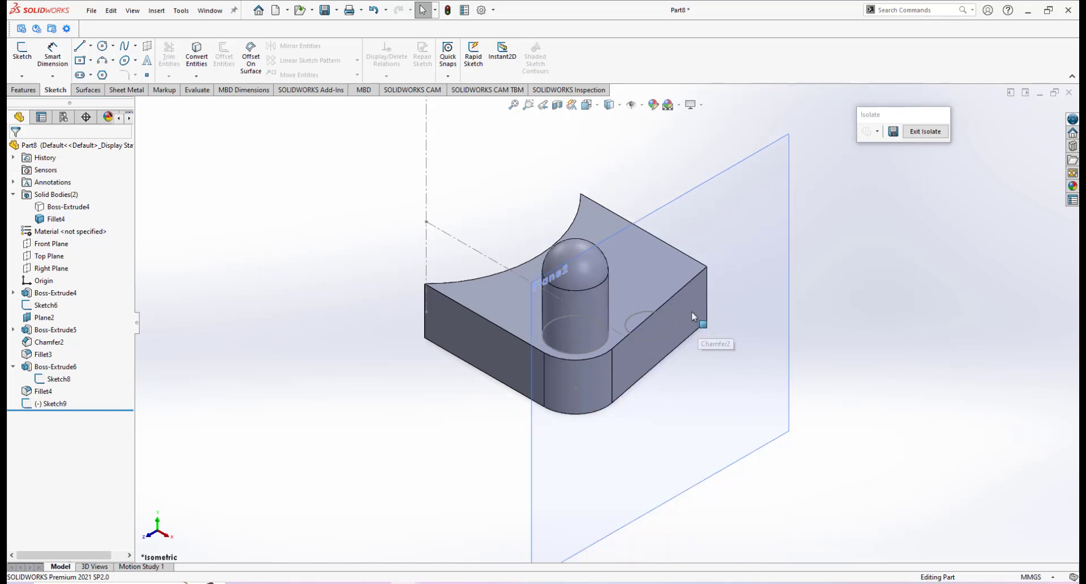
scroll(691, 312, "down", 1)
scroll(680, 315, "up", 2)
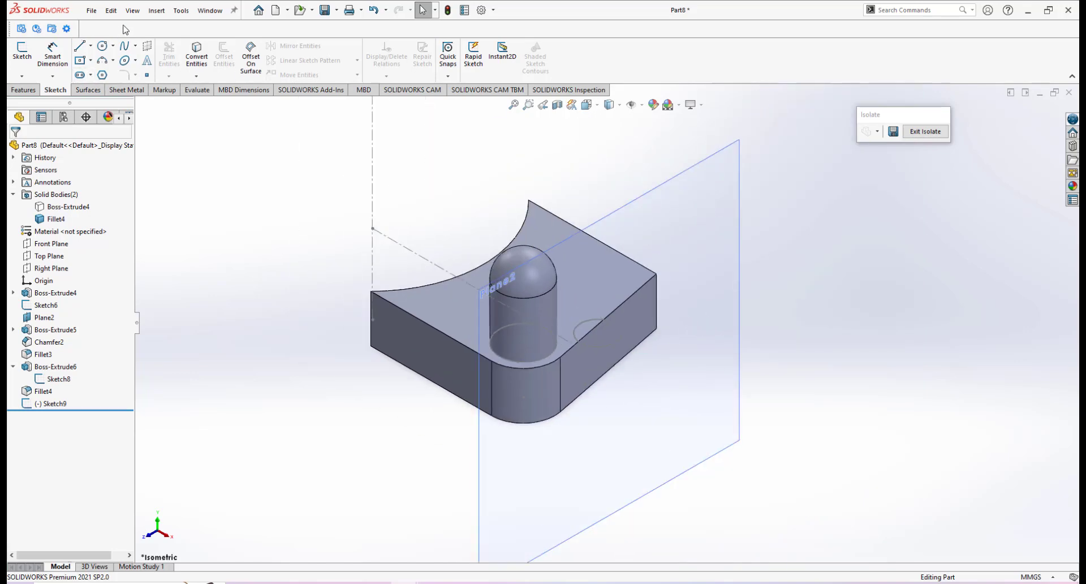
Insert the part blades.SLDPRT into the current part and place it beside the blade arm.
left_click(156, 12)
left_click(175, 357)
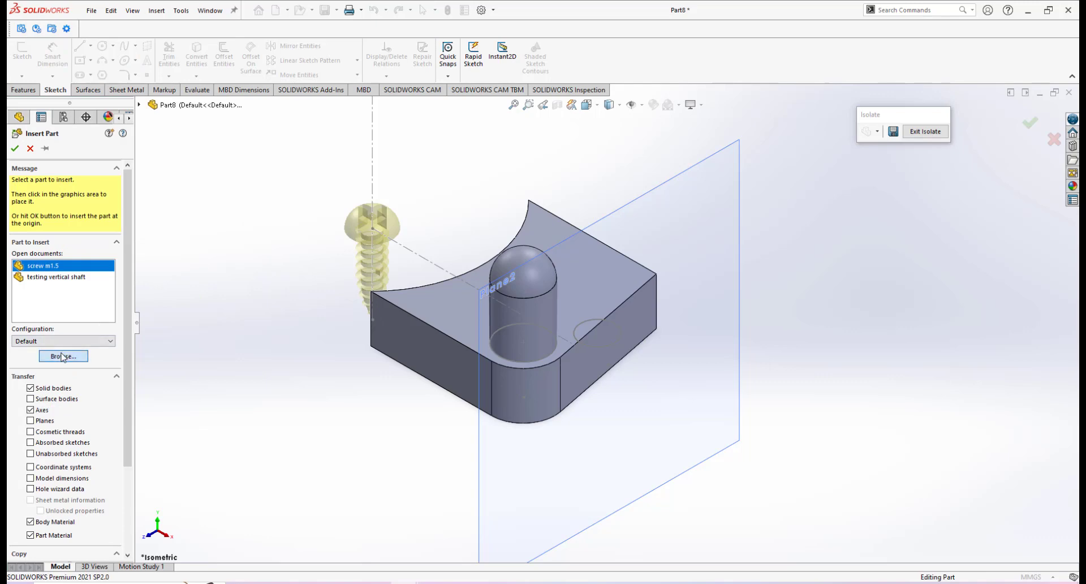
left_click(295, 134)
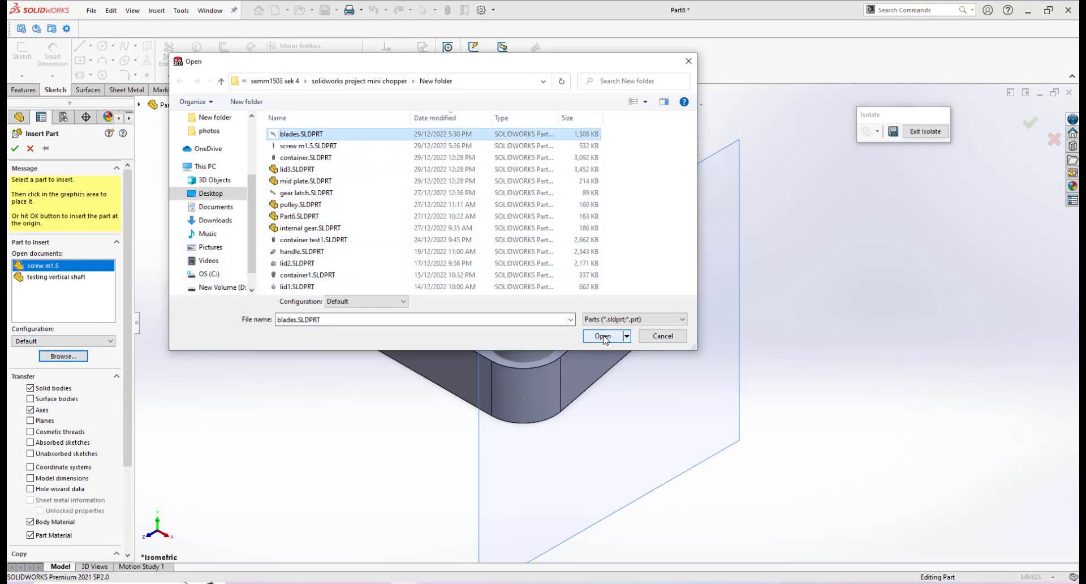
left_click(602, 336)
scroll(650, 283, "up", 8)
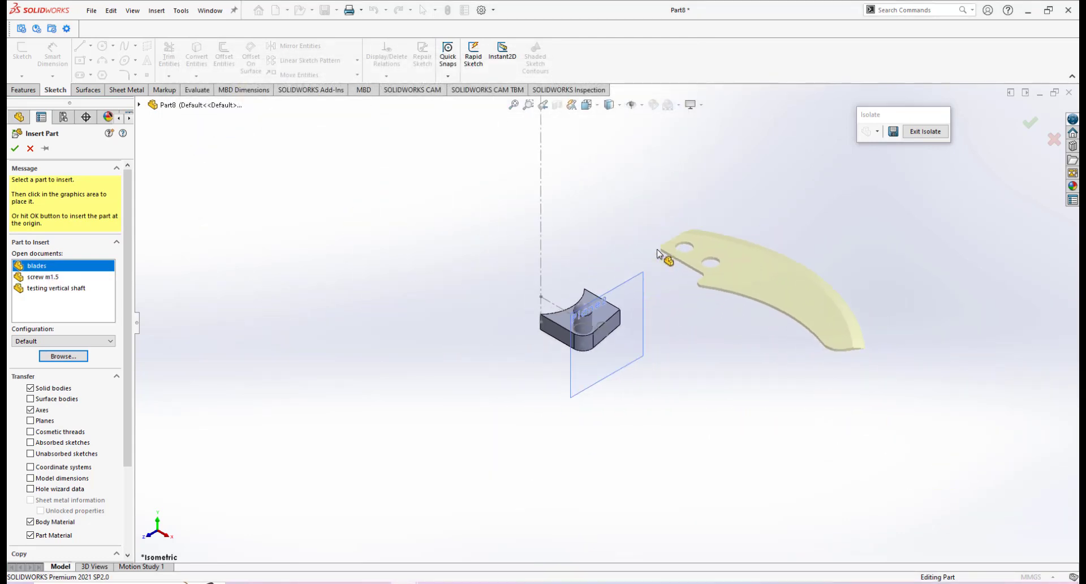
left_click(658, 255)
left_click(497, 283)
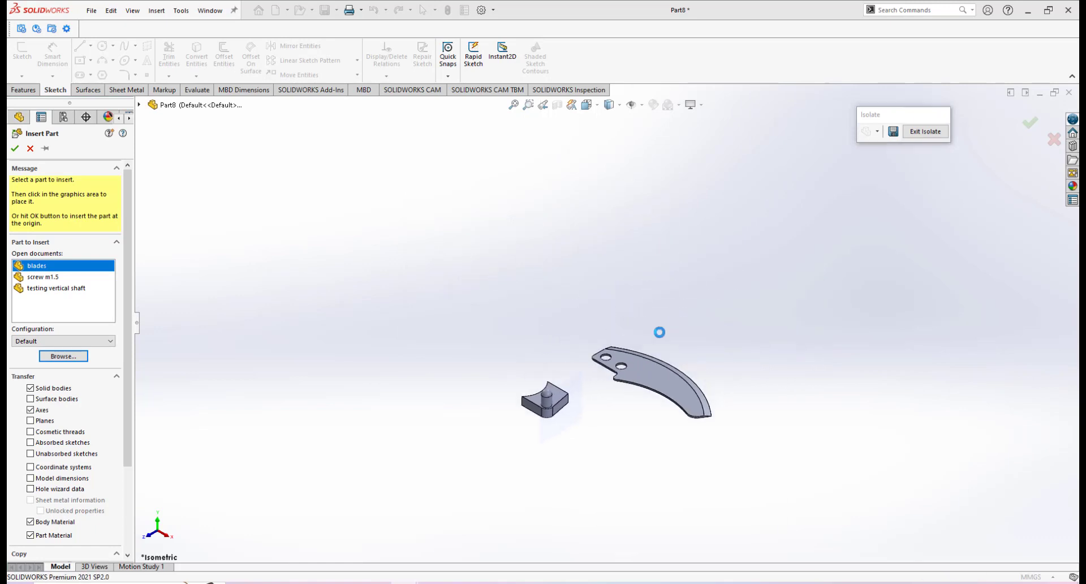
Start a Move/Copy Body operation with mate constraints on the inserted blade body.
middle_click_drag(587, 410, 699, 290)
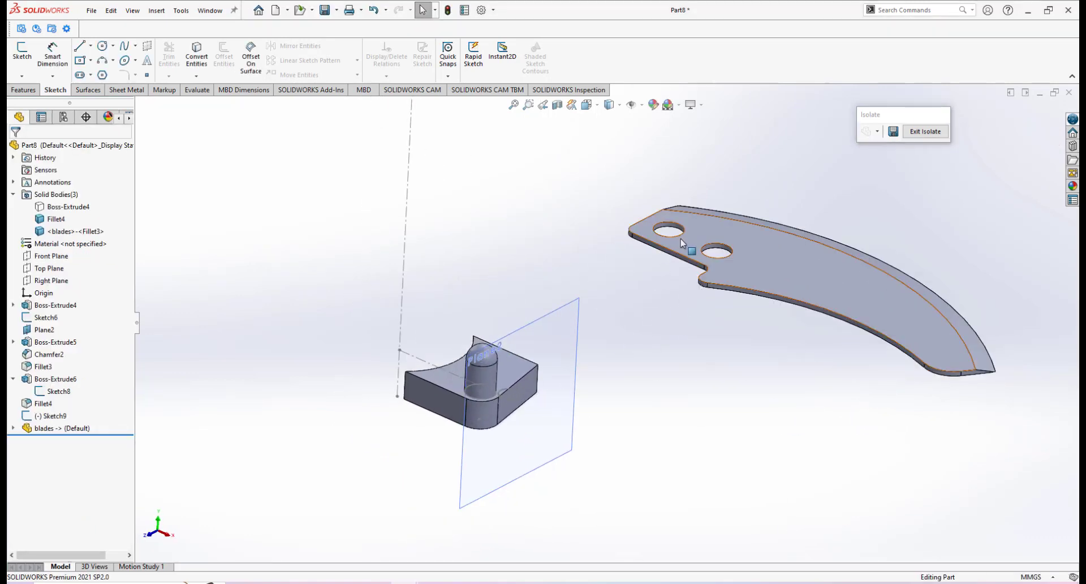
left_click(157, 11)
mouse_move(190, 56)
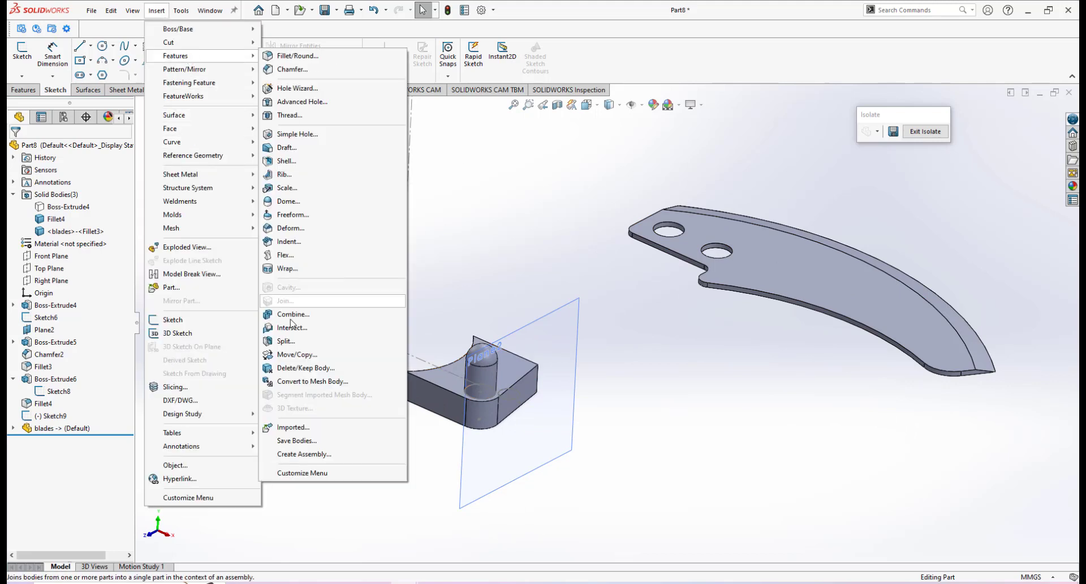
left_click(288, 354)
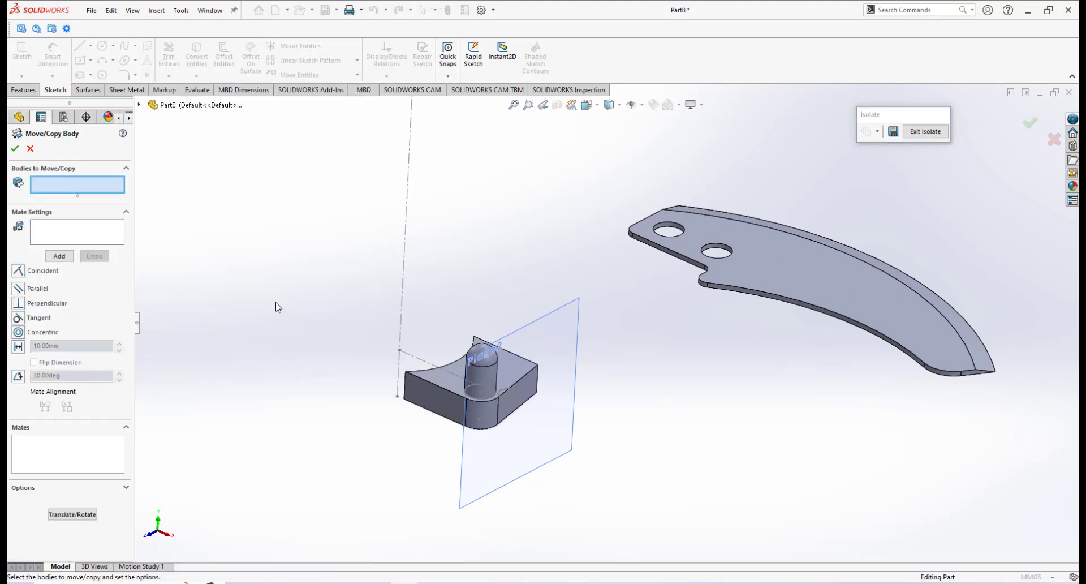
left_click(791, 281)
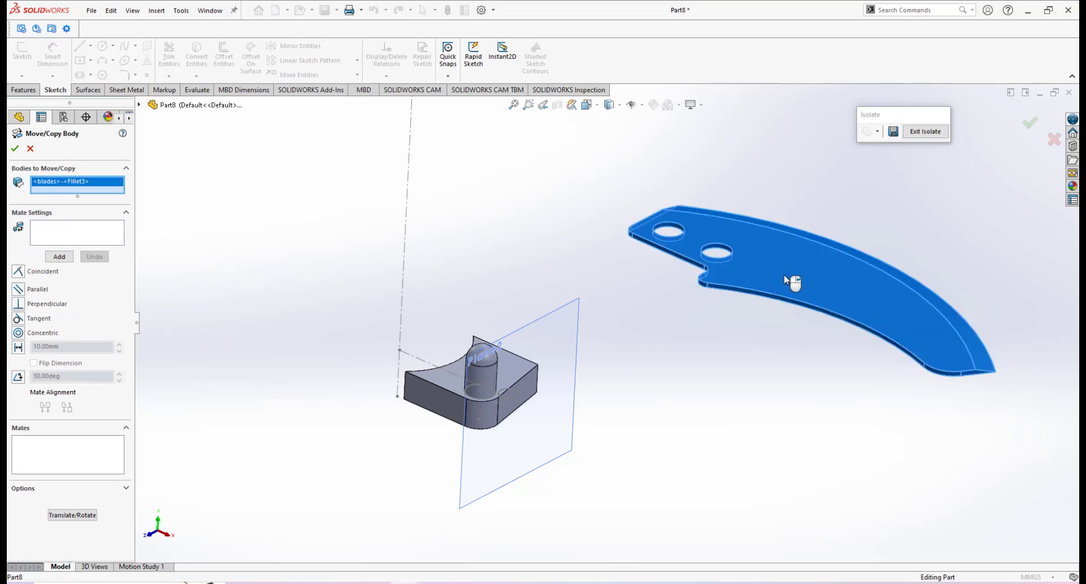
left_click(62, 239)
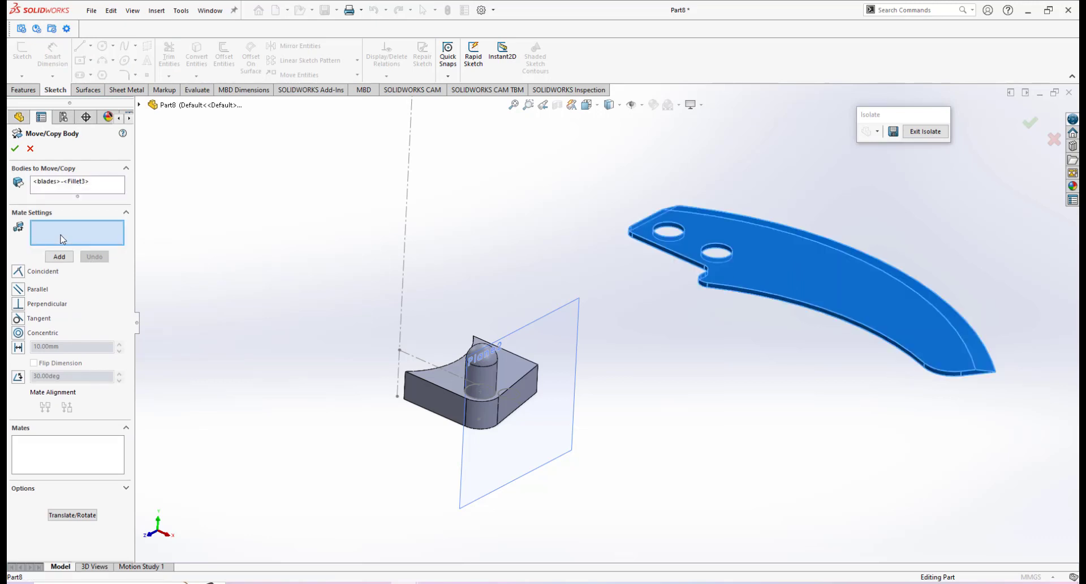
left_click(769, 249)
scroll(478, 412, "down", 3)
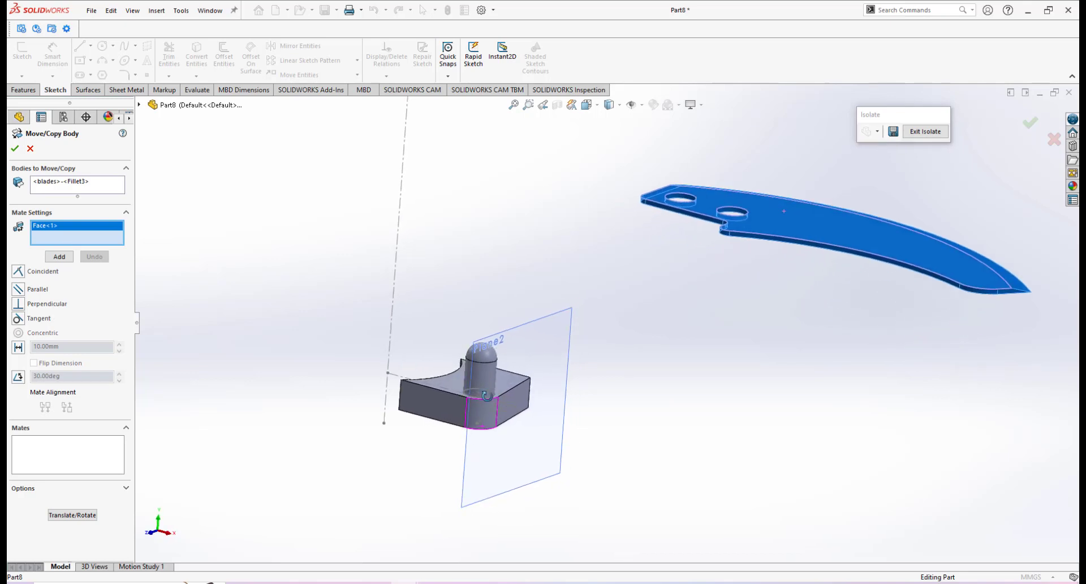
right_click(101, 239)
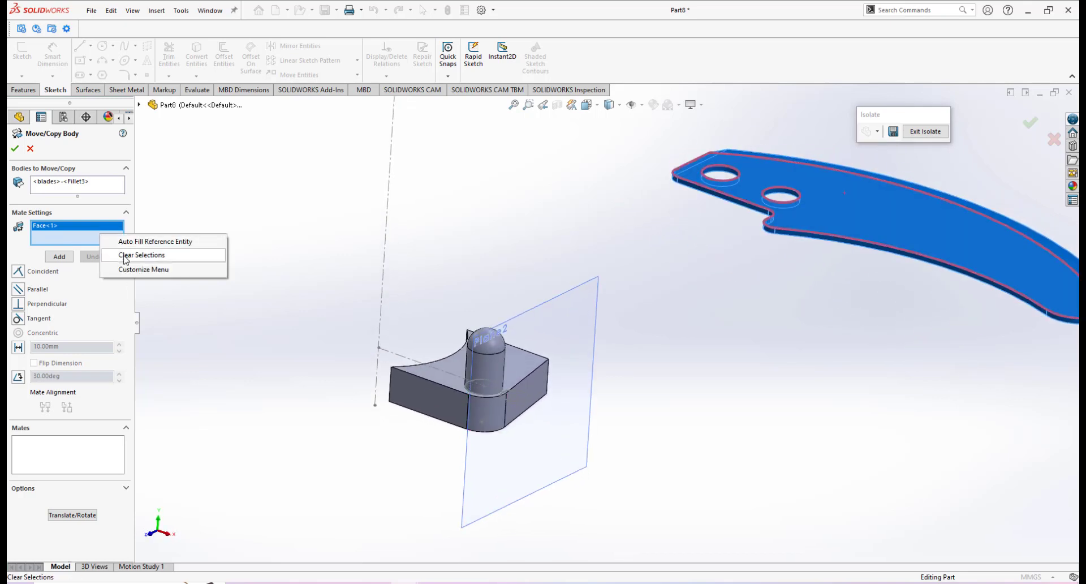
left_click(125, 261)
Add a coincident mate between the blade's underside face and the blade arm's underside face.
middle_click_drag(695, 273, 749, 163)
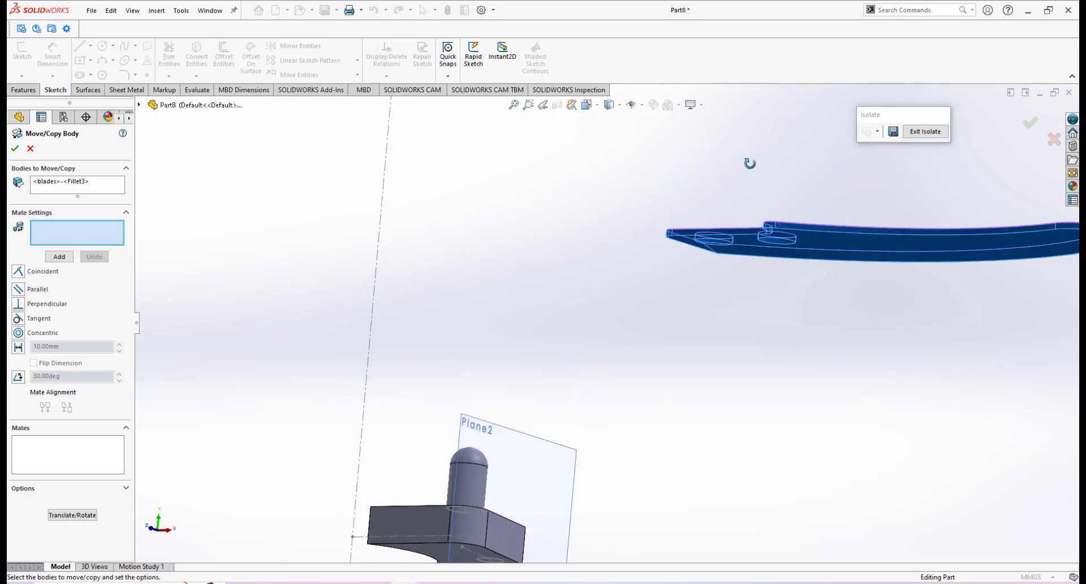
left_click(839, 246)
scroll(606, 339, "up", 3)
middle_click_drag(591, 369, 565, 376)
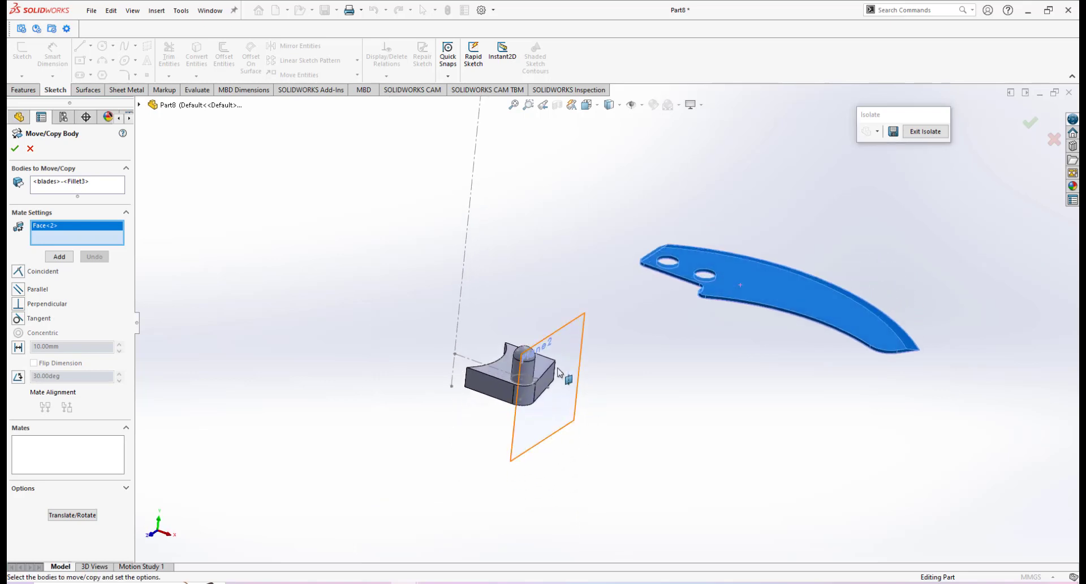
scroll(565, 376, "down", 3)
middle_click_drag(520, 426, 535, 269)
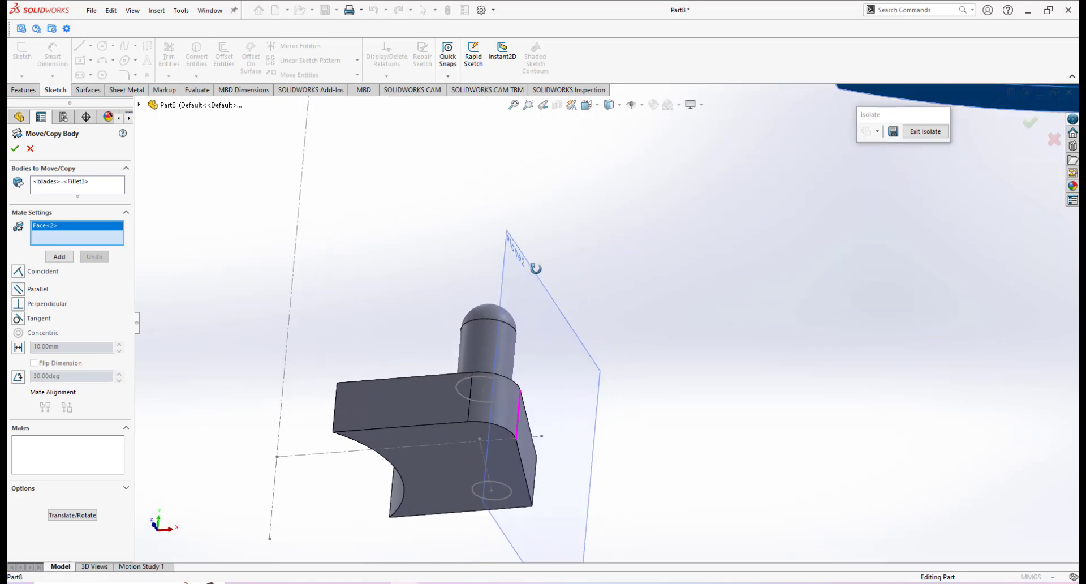
left_click(452, 473)
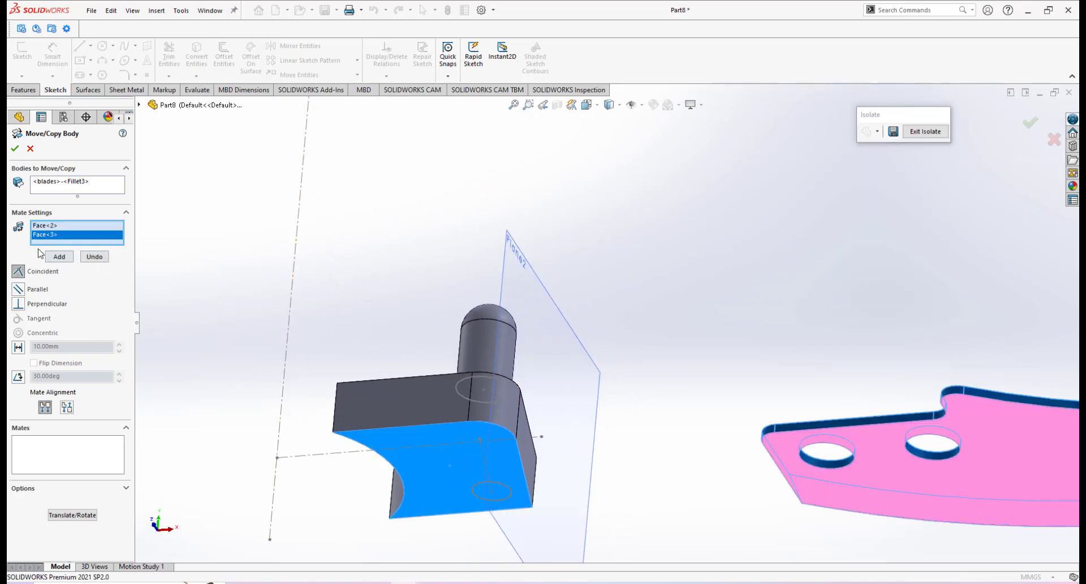
left_click(59, 257)
Add a concentric mate between the blade's end hole and the sketched circle on the arm's underside.
scroll(650, 352, "up", 3)
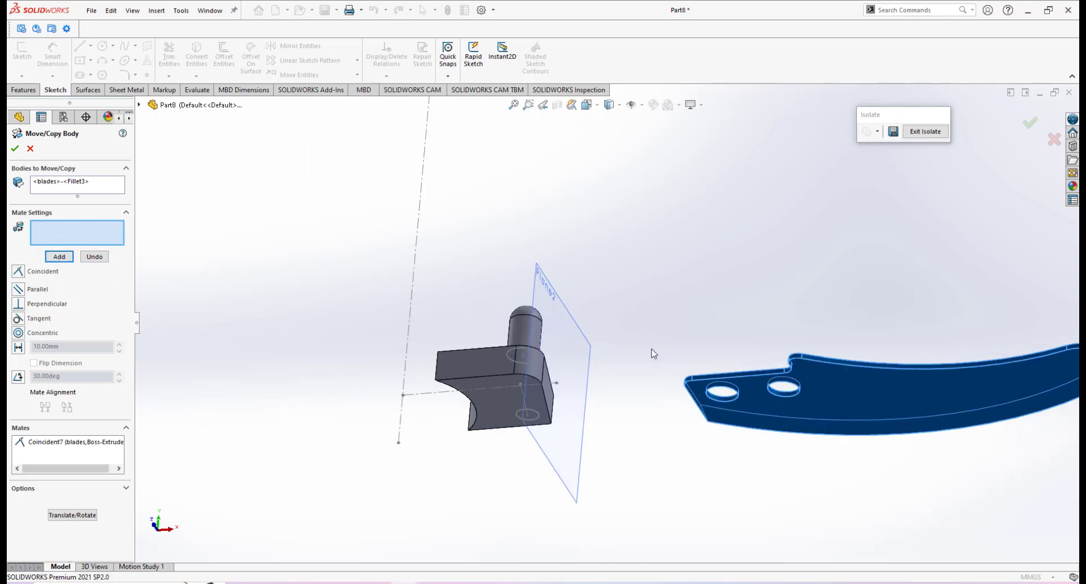
mouse_move(649, 357)
middle_mouse_down()
mouse_move(637, 432)
mouse_move(652, 505)
mouse_move(667, 326)
mouse_move(645, 364)
middle_mouse_up()
scroll(644, 367, "down", 5)
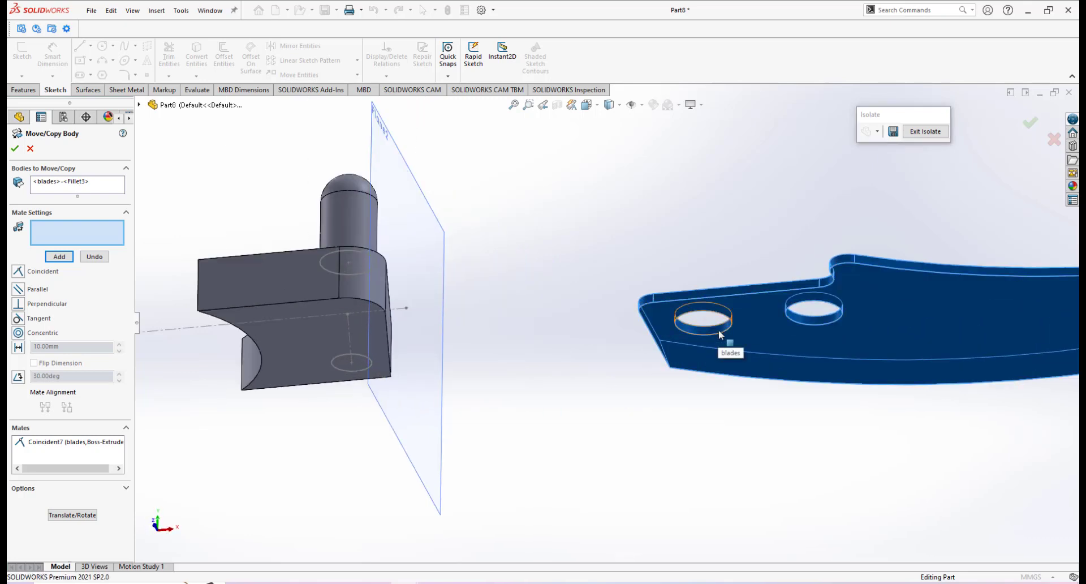
left_click(718, 330)
scroll(394, 355, "down", 2)
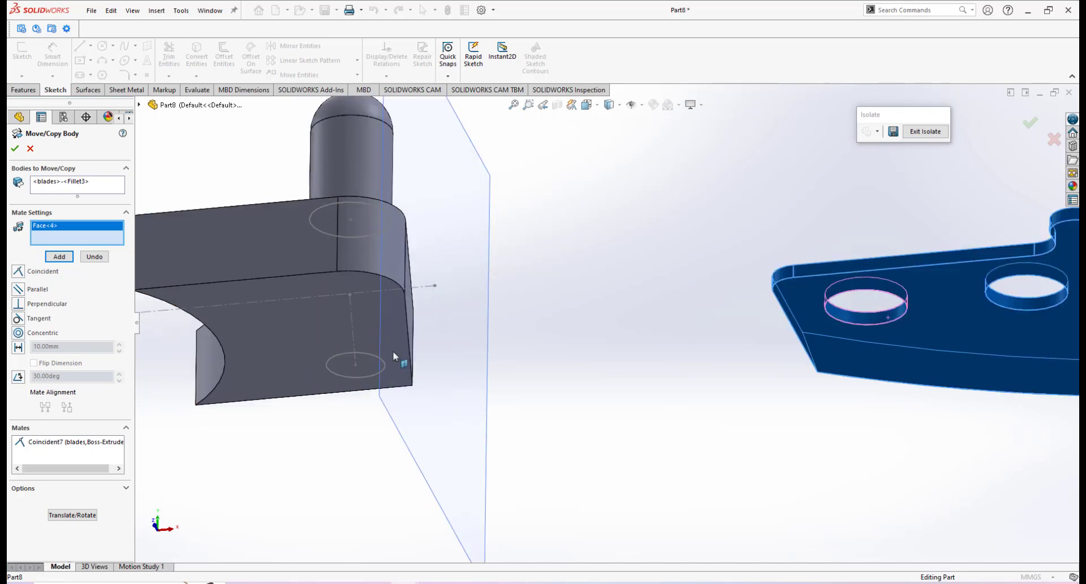
mouse_move(372, 364)
middle_mouse_down()
mouse_move(378, 339)
mouse_move(374, 348)
middle_mouse_up()
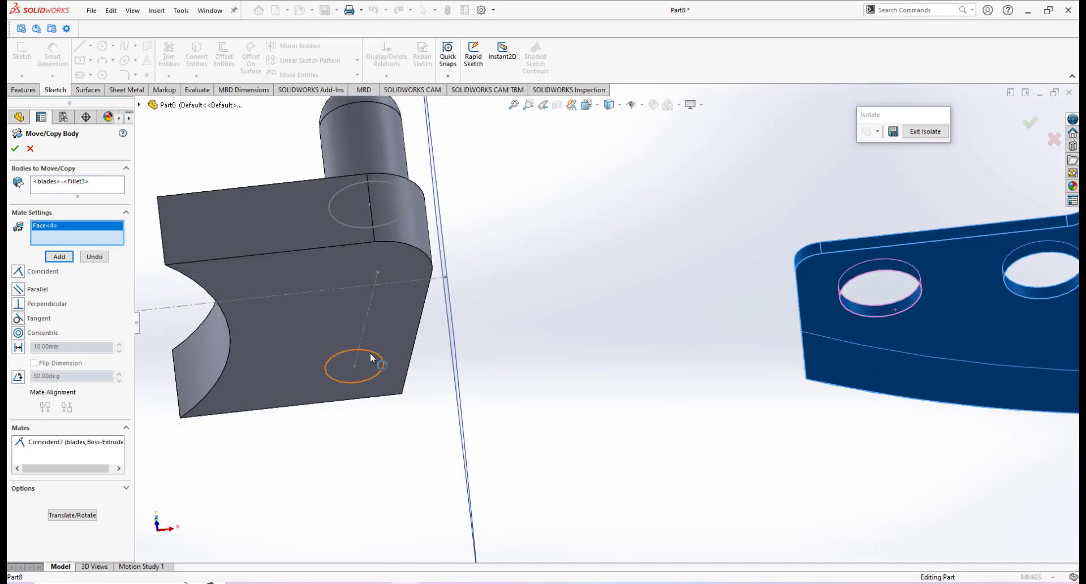
left_click(371, 358)
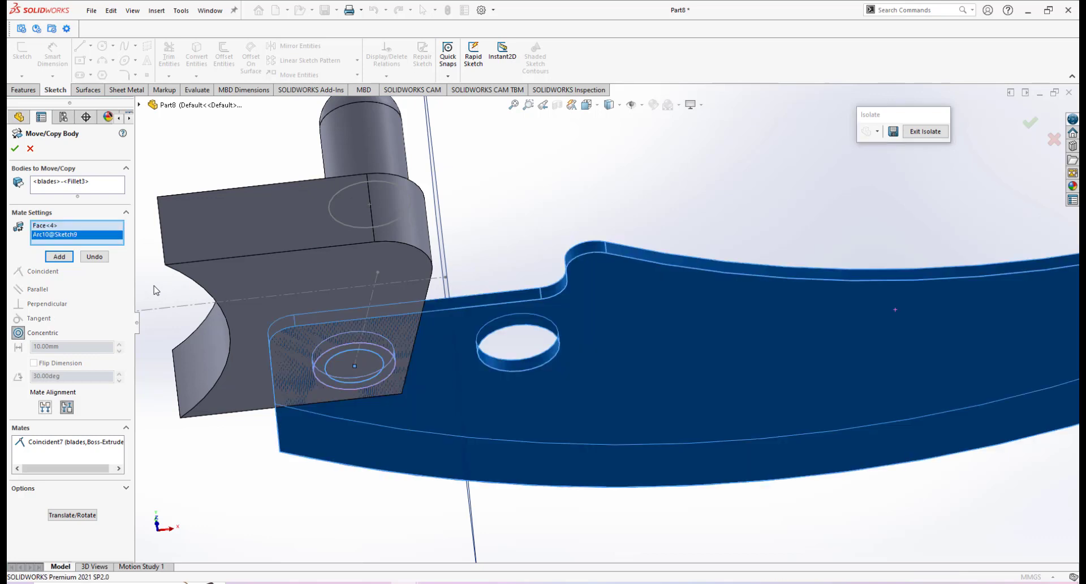
left_click(60, 257)
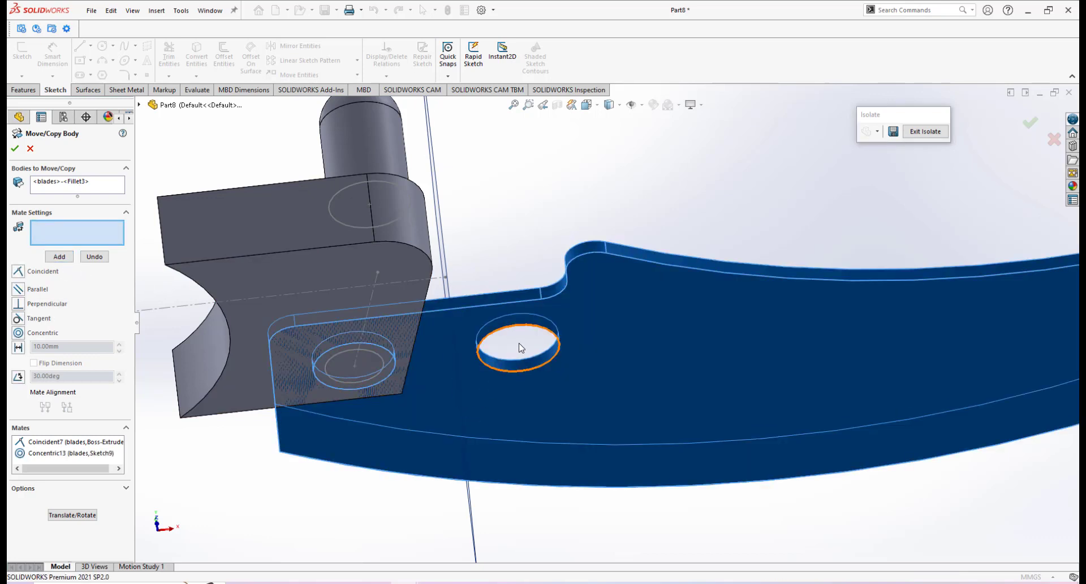
Add a concentric mate between the blade's second hole and the arm's domed pin, and accept the body move.
scroll(529, 342, "up", 2)
scroll(544, 342, "down", 2)
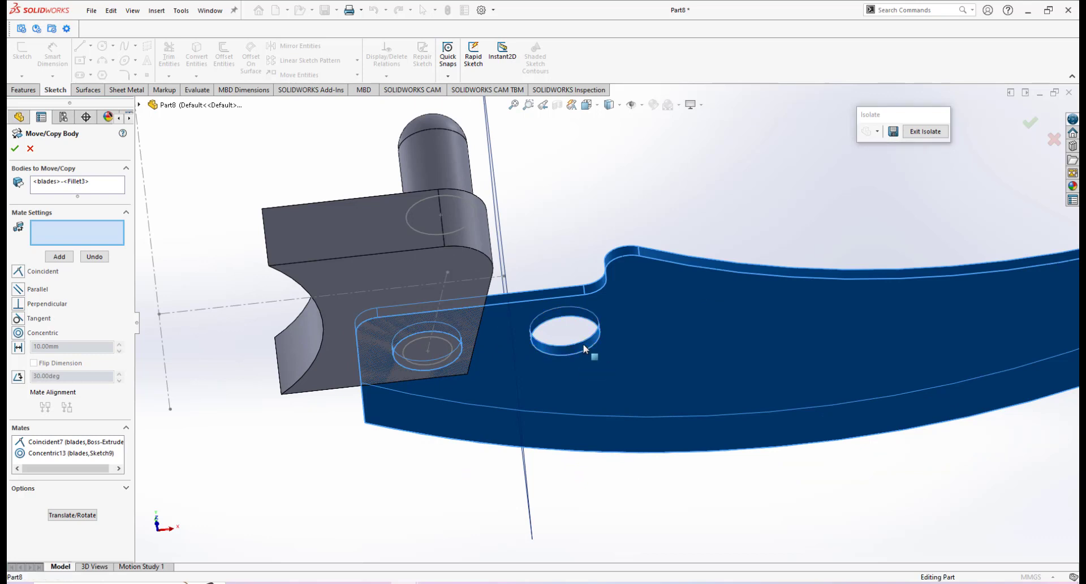
left_click(585, 349)
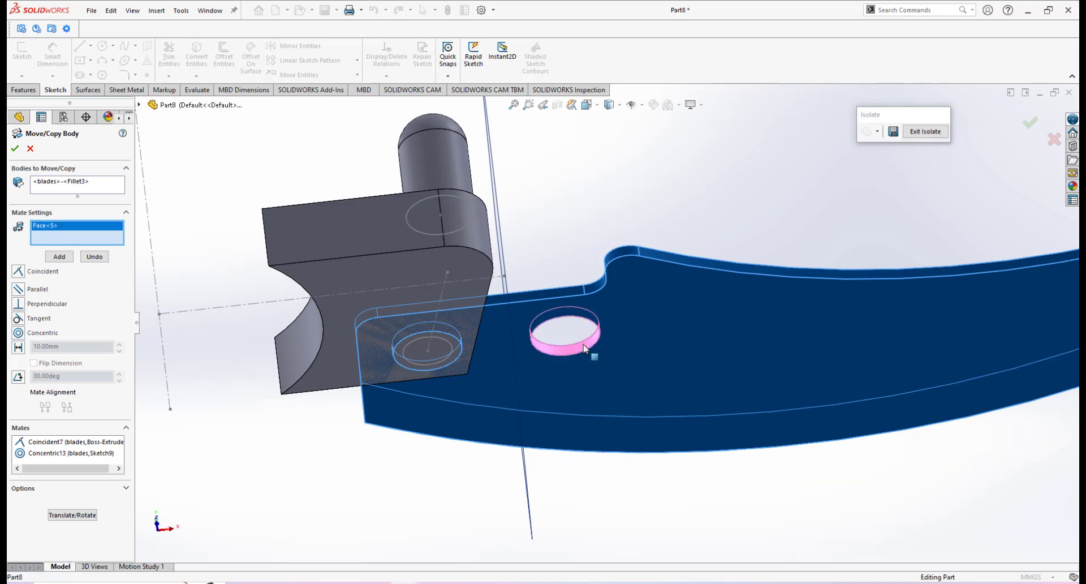
left_click(419, 176)
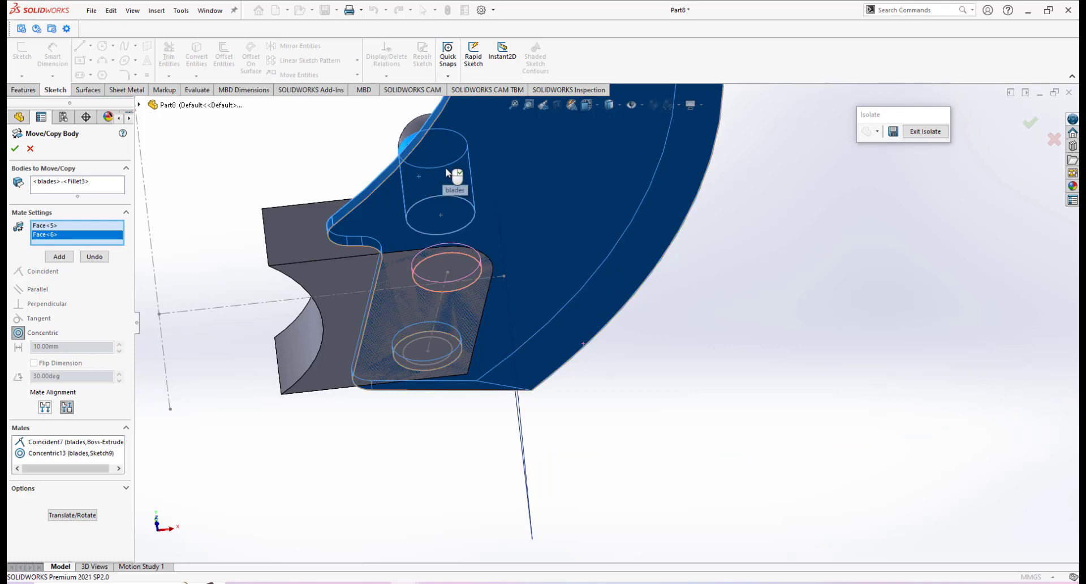
scroll(455, 181, "down", 5)
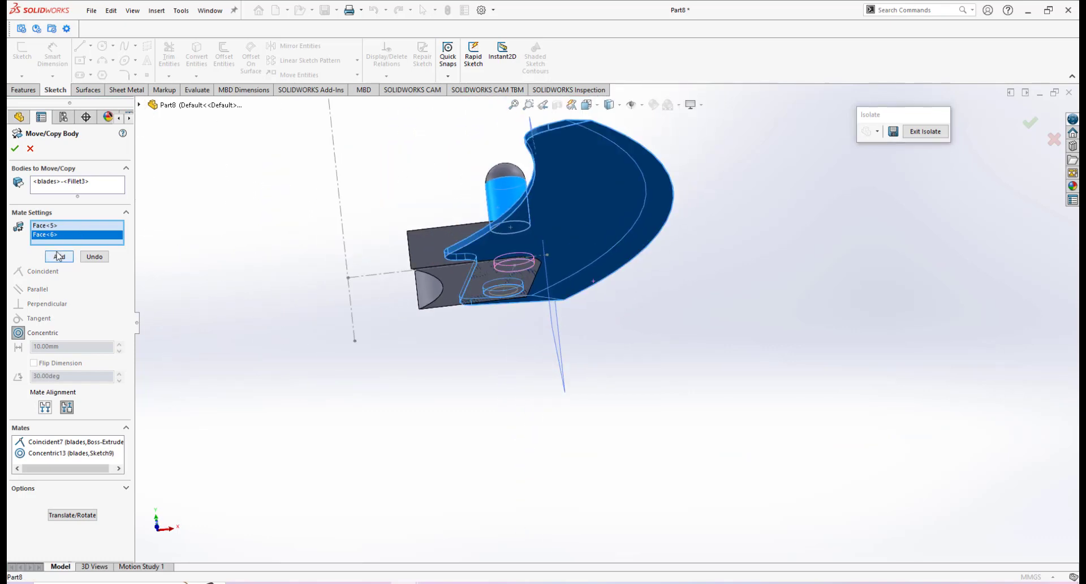
left_click(59, 256)
left_click(15, 148)
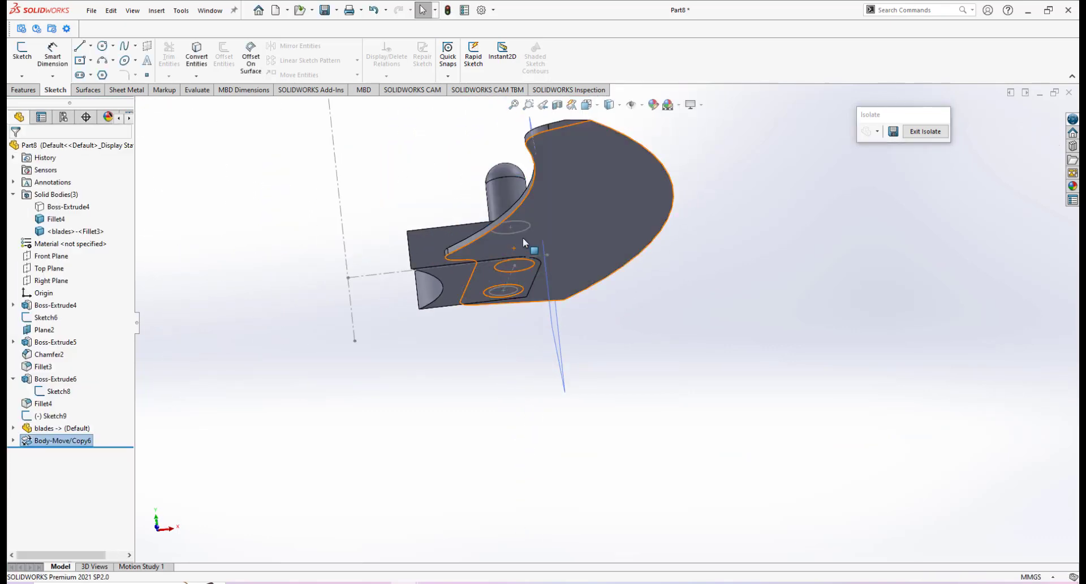
Combine the bodies with Subtract, using the blade arm as the main body and the blade as the body to remove.
middle_click_drag(524, 242, 559, 280)
scroll(558, 283, "down", 3)
middle_click_drag(540, 321, 588, 305)
scroll(572, 308, "up", 3)
scroll(575, 305, "down", 2)
left_click(157, 11)
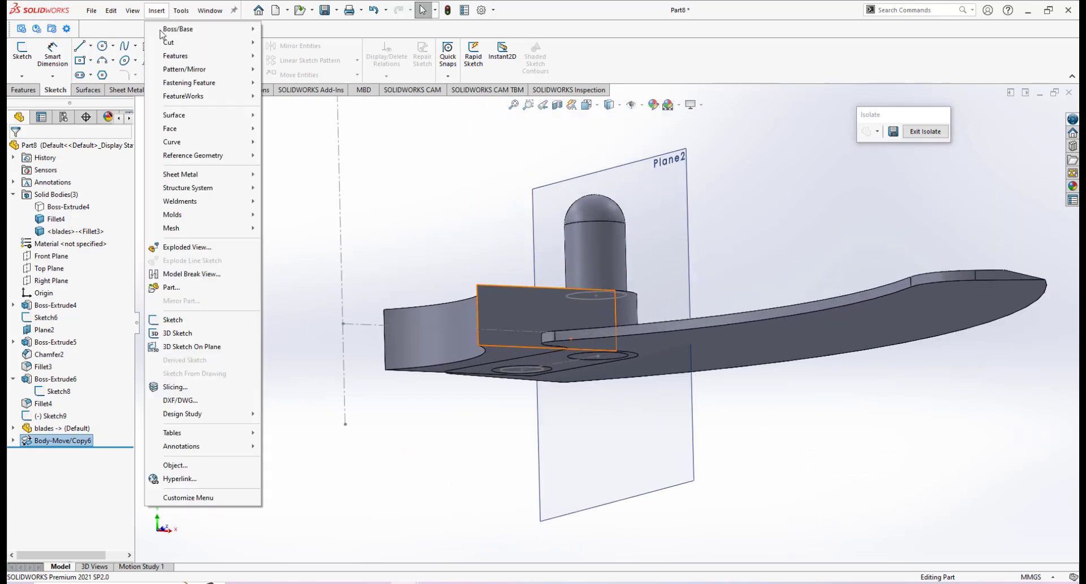
mouse_move(189, 57)
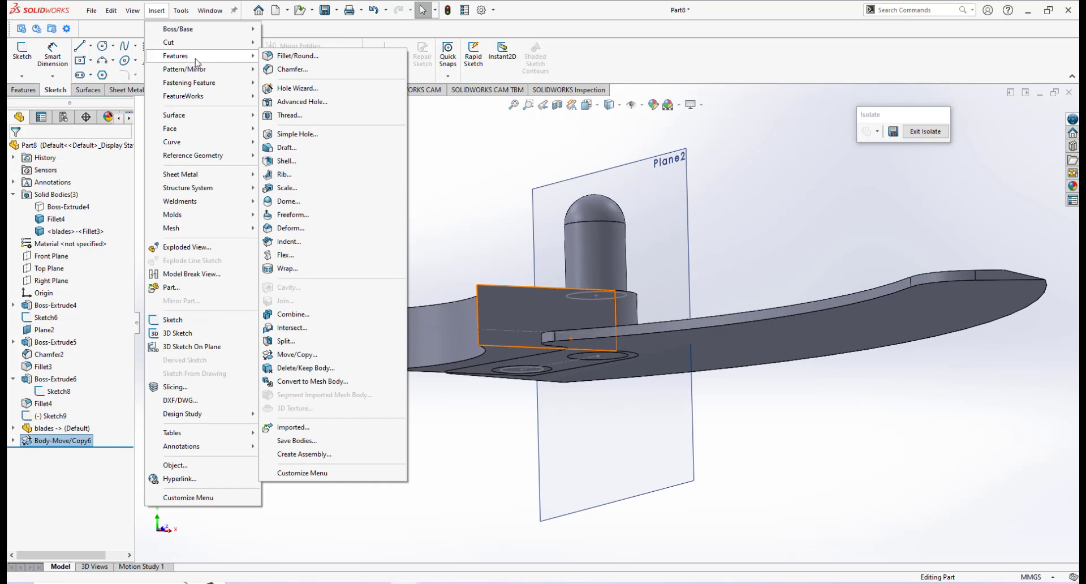
left_click(293, 315)
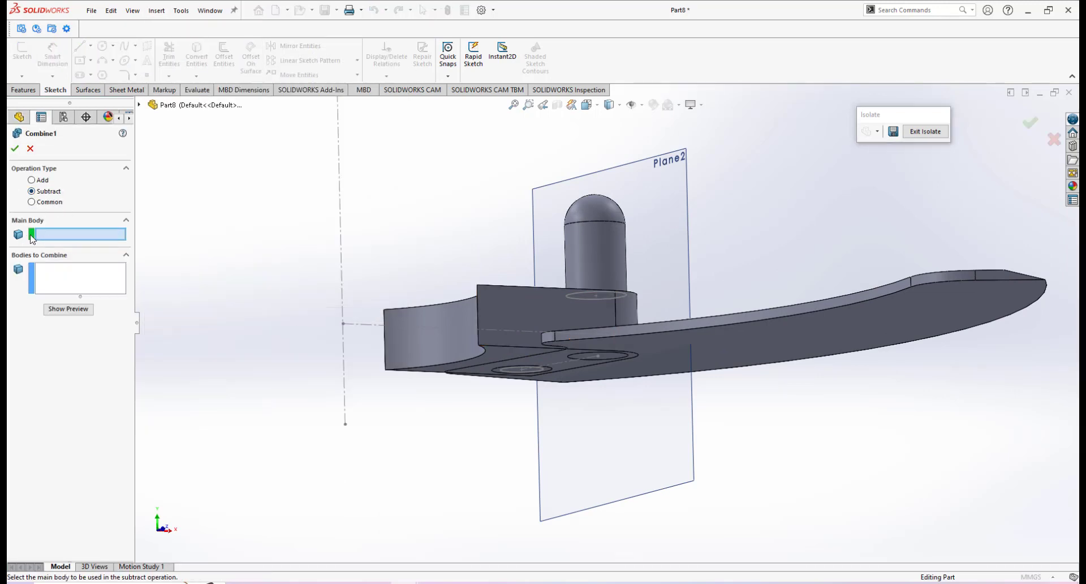
left_click(520, 305)
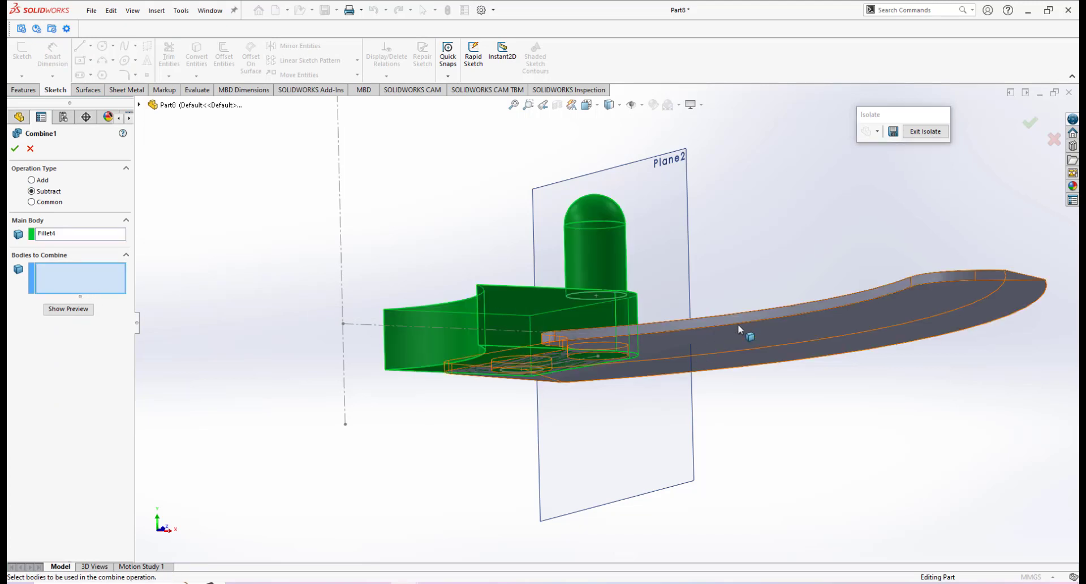
left_click(767, 334)
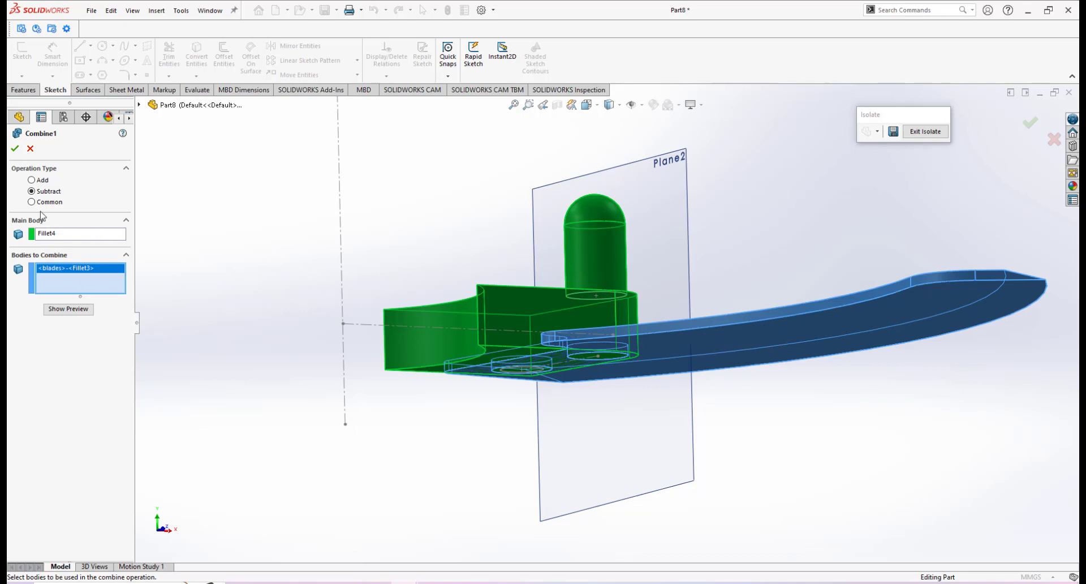
key("Return")
Start a sketch on the arm's recessed underside face and convert the circular edge of the round boss beneath the domed pin.
middle_click_drag(522, 327, 643, 314)
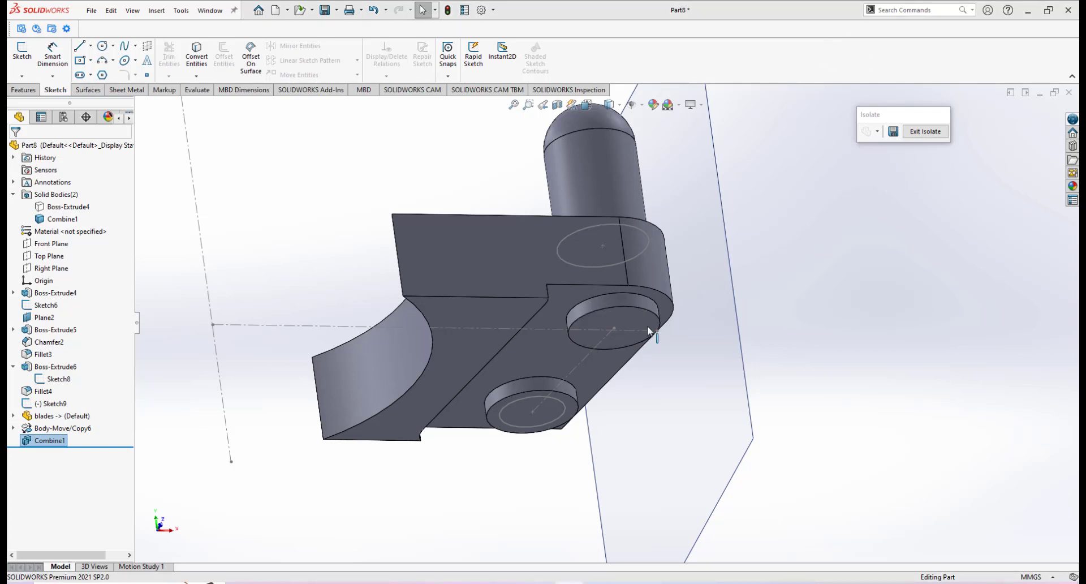
scroll(647, 324, "down", 3)
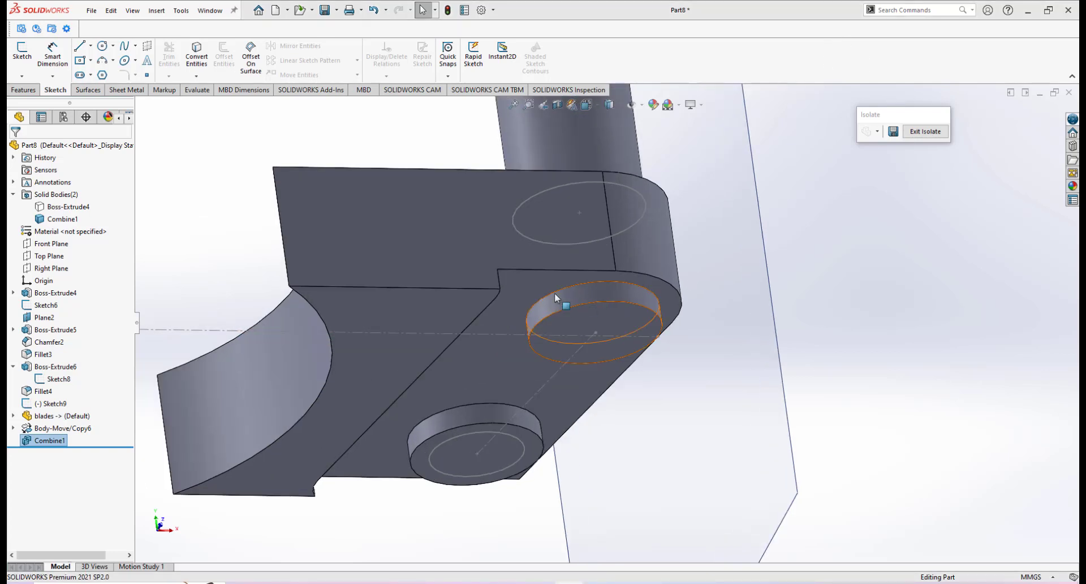
scroll(585, 310, "down", 2)
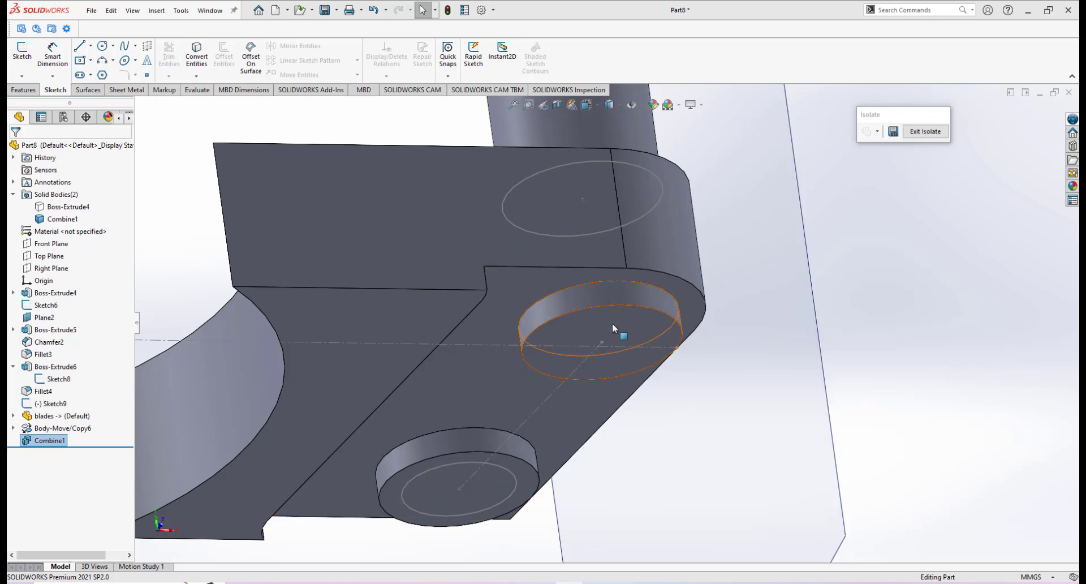
scroll(639, 293, "down", 1)
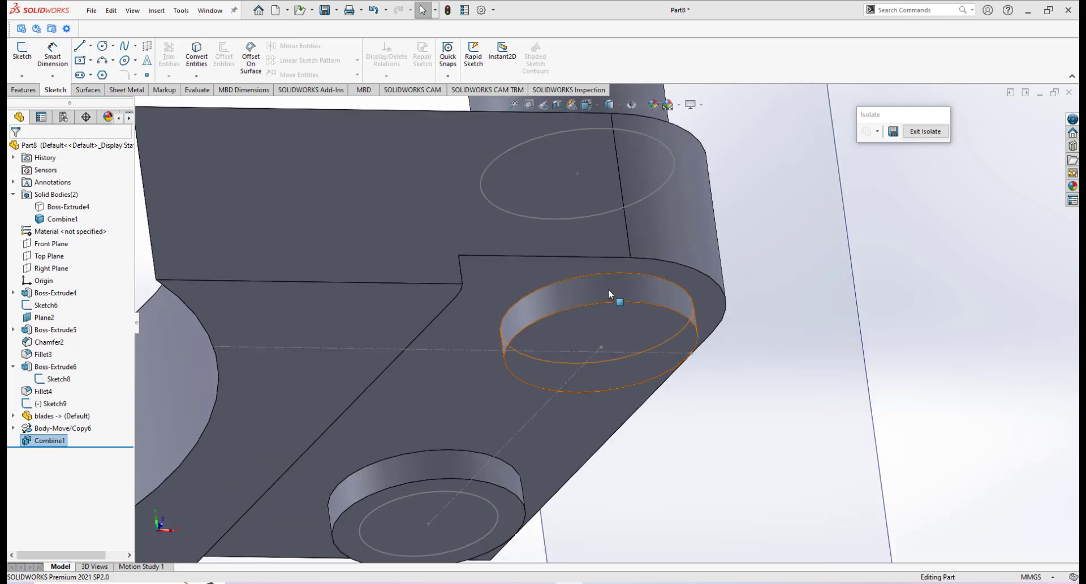
left_click(527, 277)
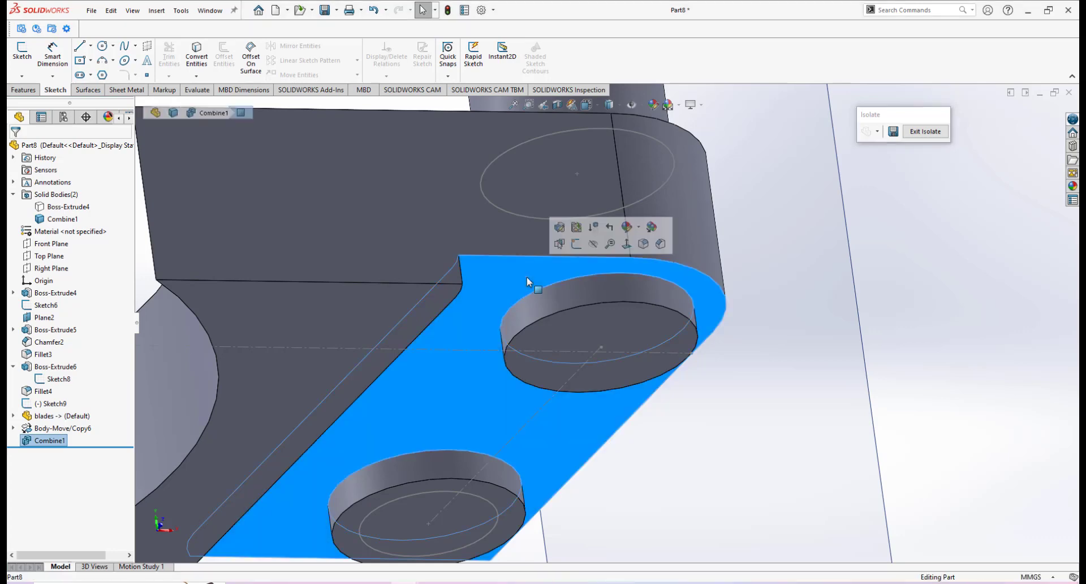
left_click(587, 243)
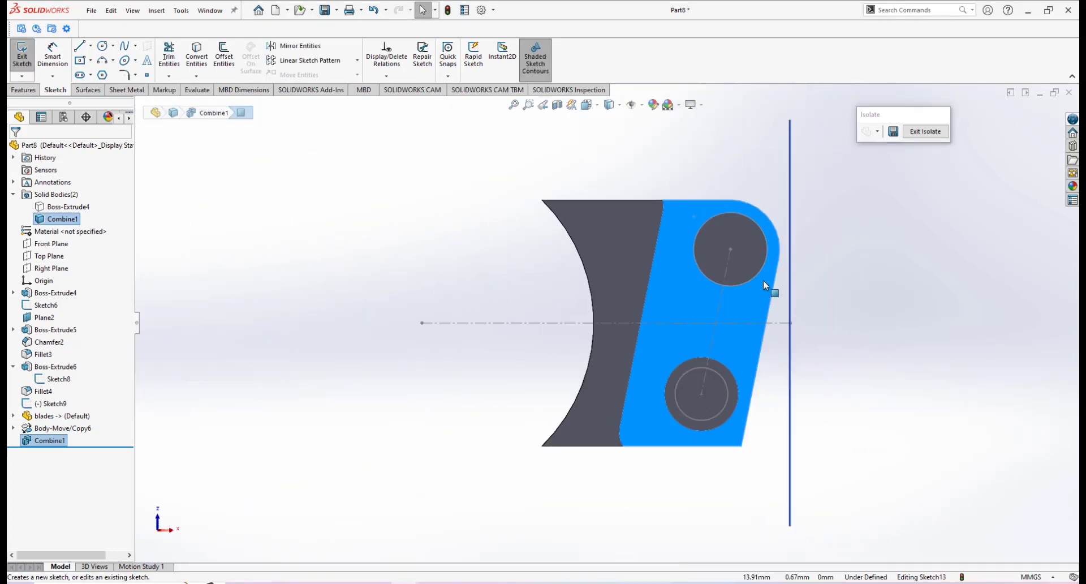
scroll(685, 456, "down", 1)
mouse_move(685, 456)
middle_mouse_down()
mouse_move(694, 474)
mouse_move(662, 489)
mouse_move(666, 462)
middle_mouse_up()
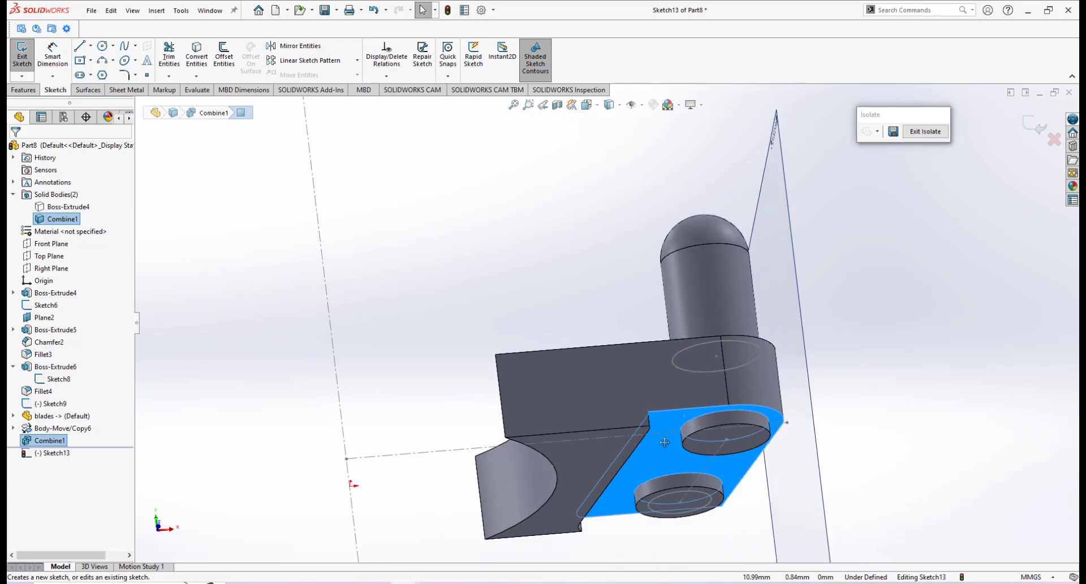
scroll(664, 442, "down", 3)
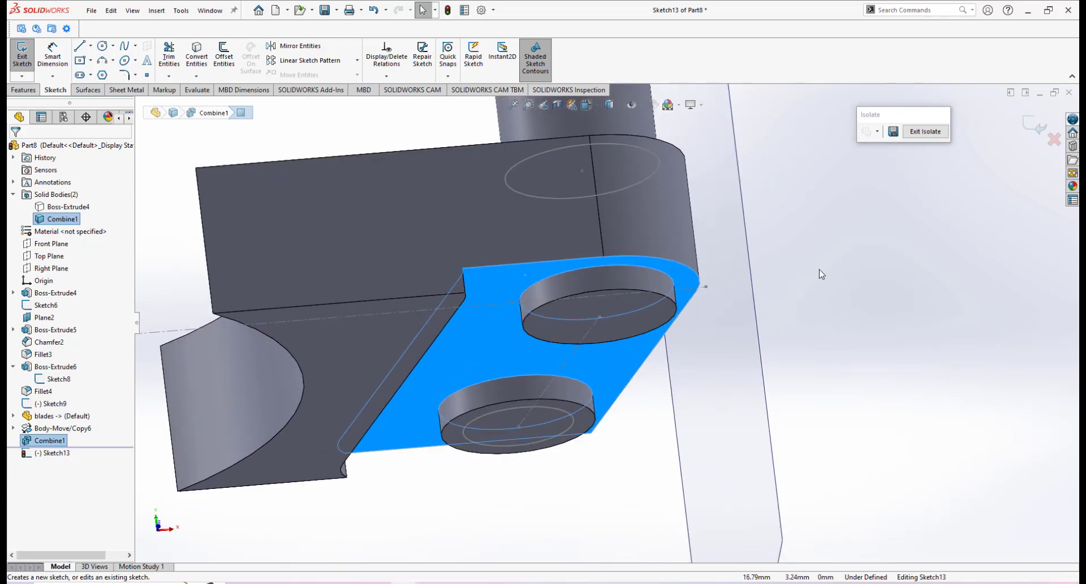
left_click(710, 300)
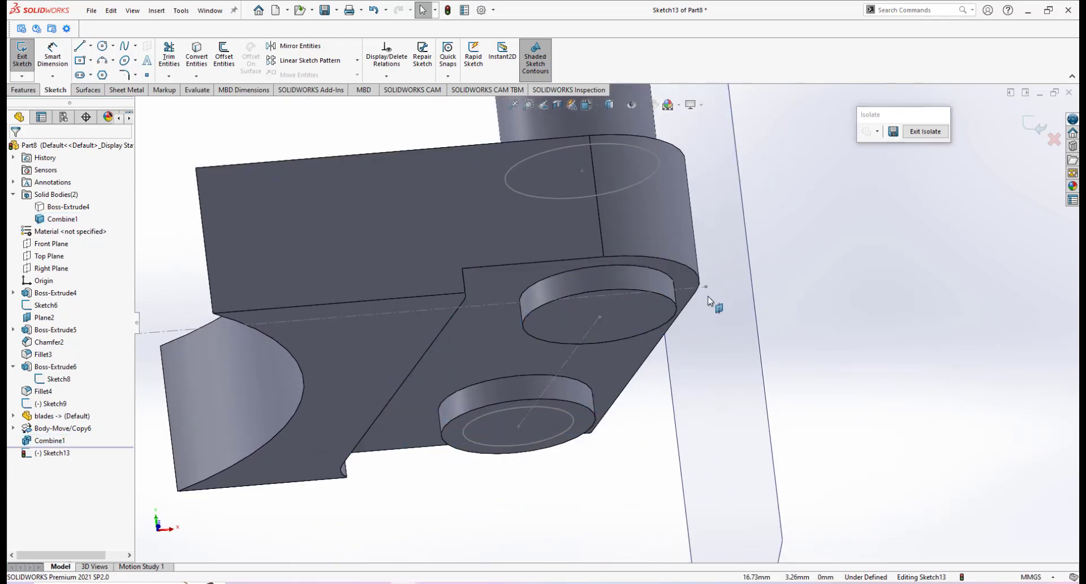
left_click(614, 264)
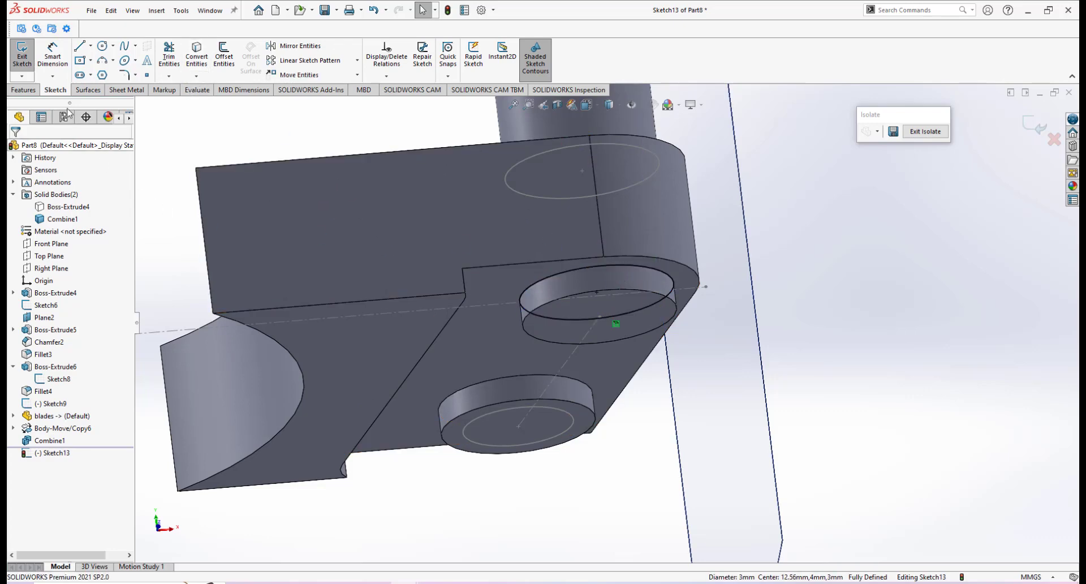
Cut away the boss beneath the domed pin with a reversed Through All extruded cut of the converted circle.
left_click(26, 91)
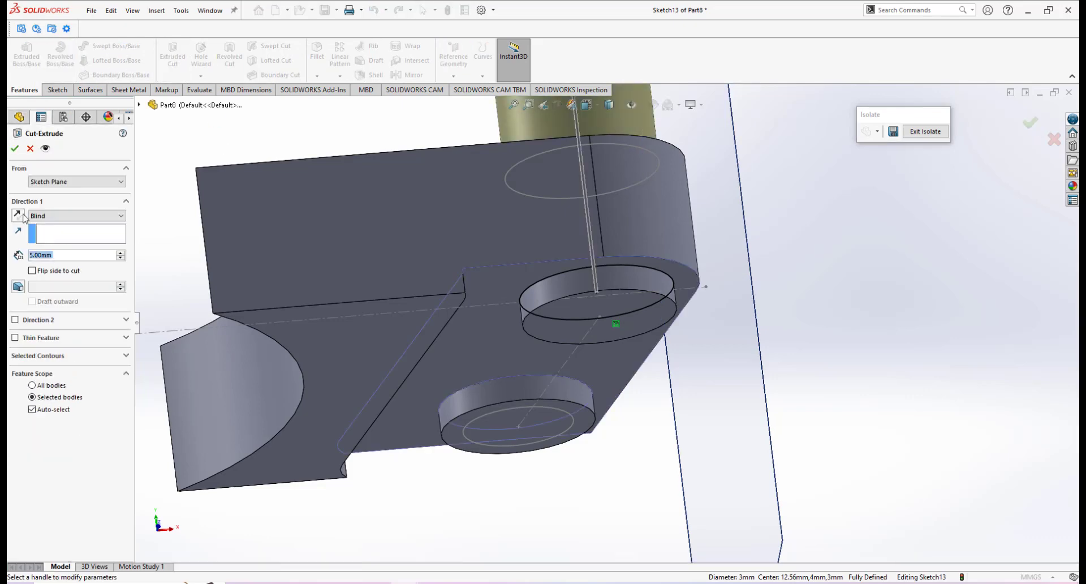
left_click(17, 216)
left_click(64, 218)
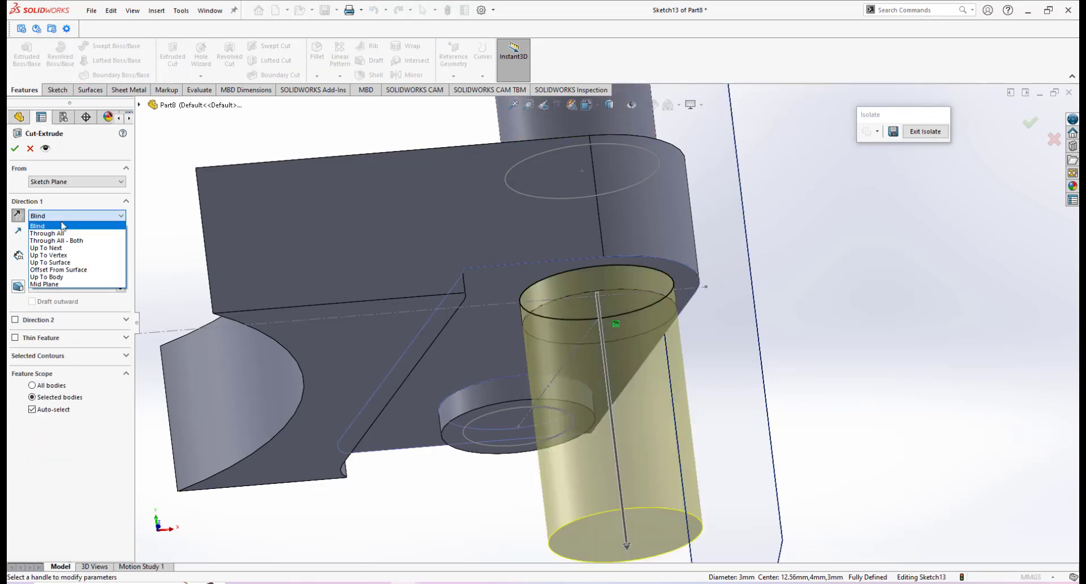
left_click(61, 233)
left_click(15, 149)
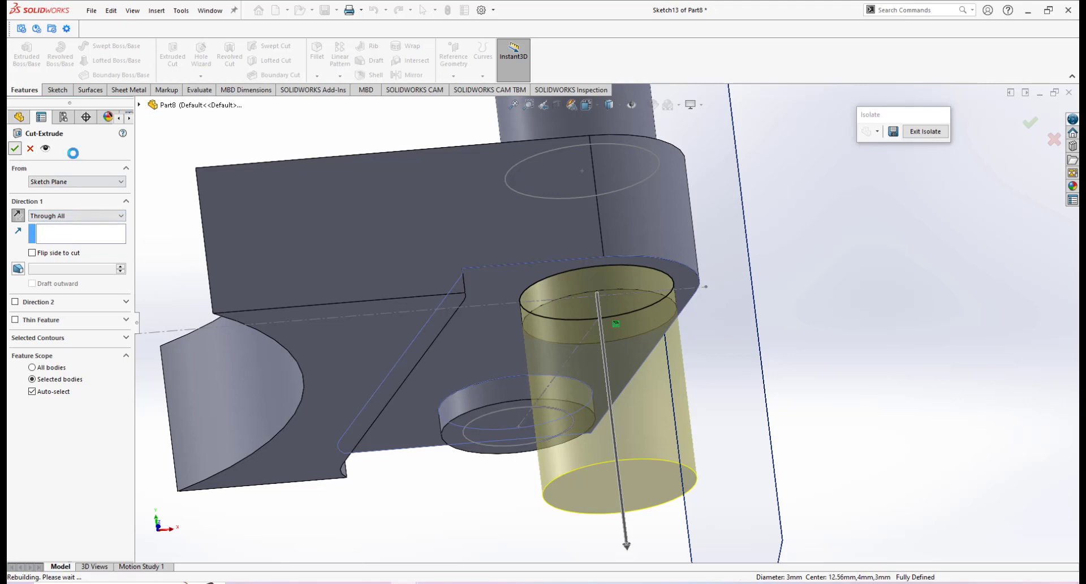
left_click(743, 359)
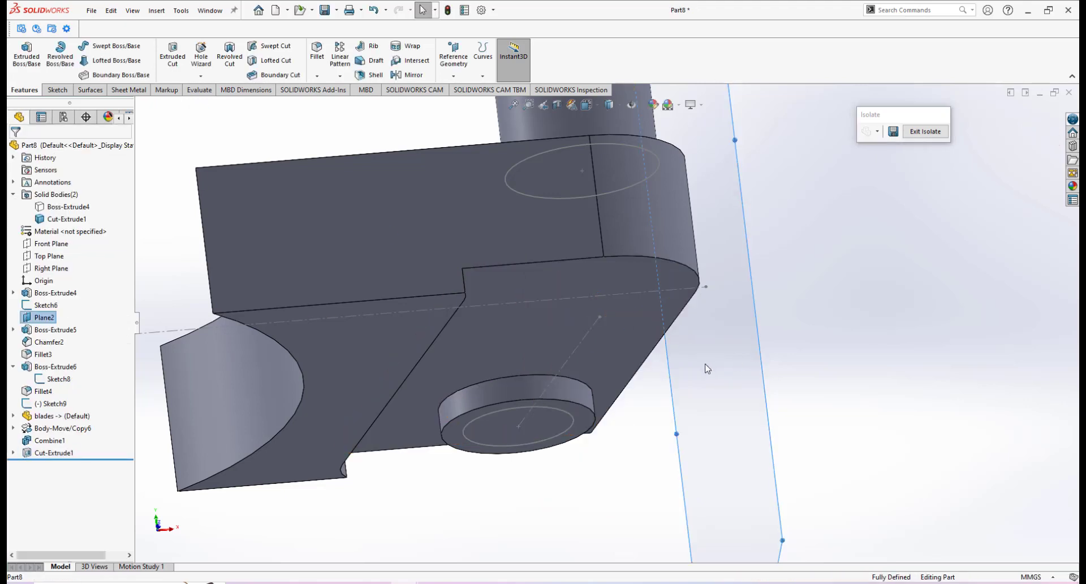
Examine the remaining round boss and its sketched circle on the underside of the blade arm.
middle_click_drag(535, 294, 557, 337)
scroll(511, 389, "down", 1)
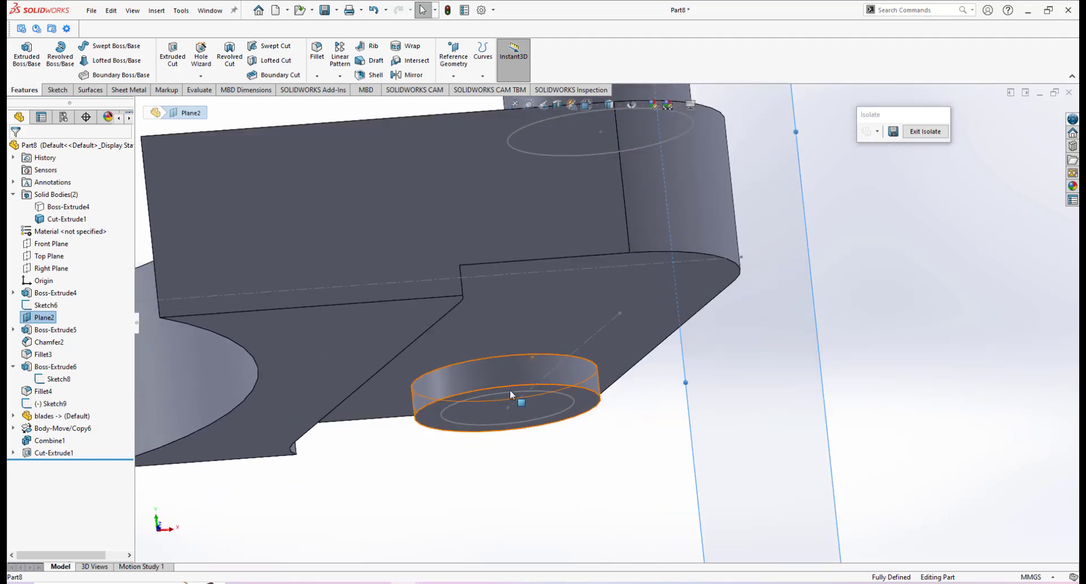
scroll(515, 388, "up", 4)
scroll(525, 376, "down", 4)
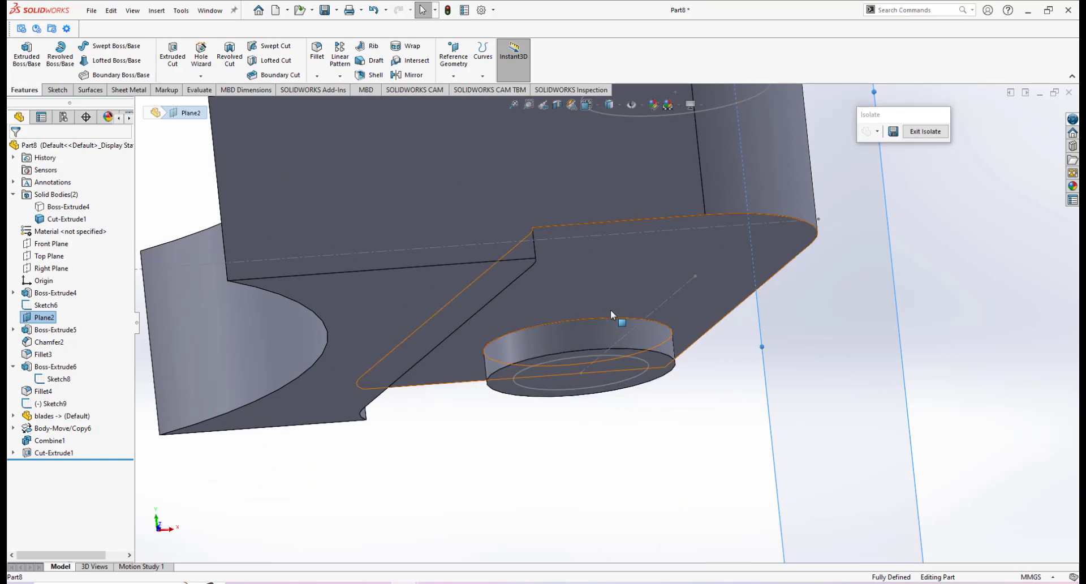
scroll(610, 311, "up", 3)
scroll(622, 317, "down", 4)
middle_click_drag(602, 339, 557, 317)
scroll(546, 345, "up", 2)
scroll(563, 351, "up", 1)
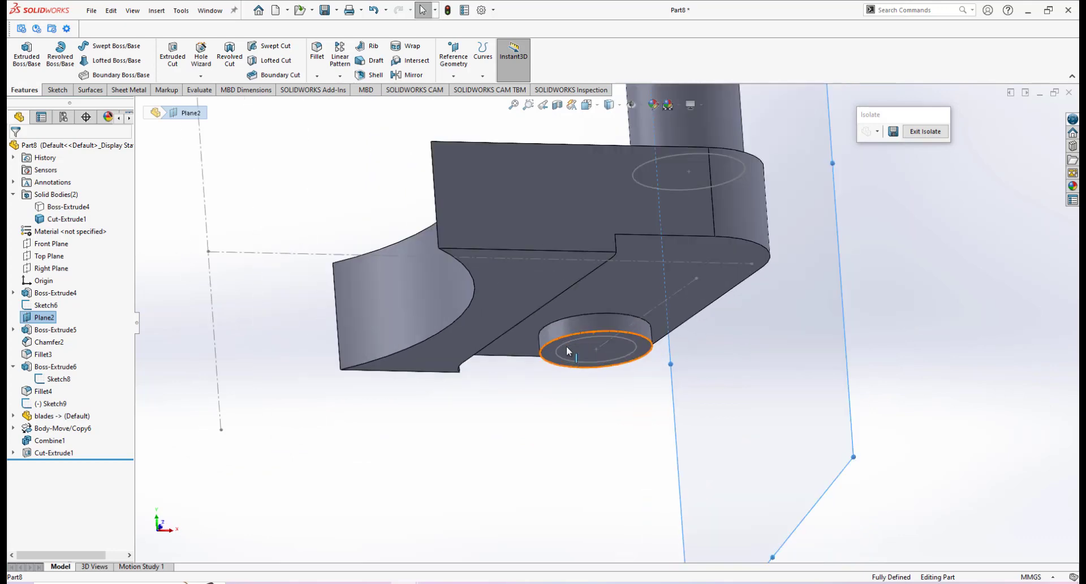
scroll(601, 321, "down", 1)
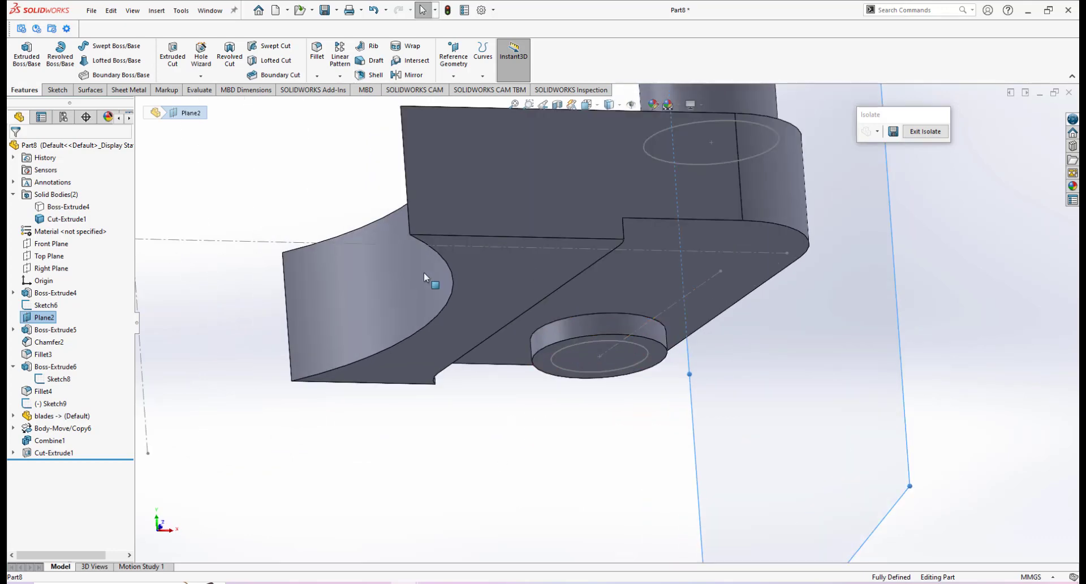
Open the recent part blades.SLDPRT and compare its two holes with the remaining round boss under the arm.
left_click(92, 10)
mouse_move(114, 59)
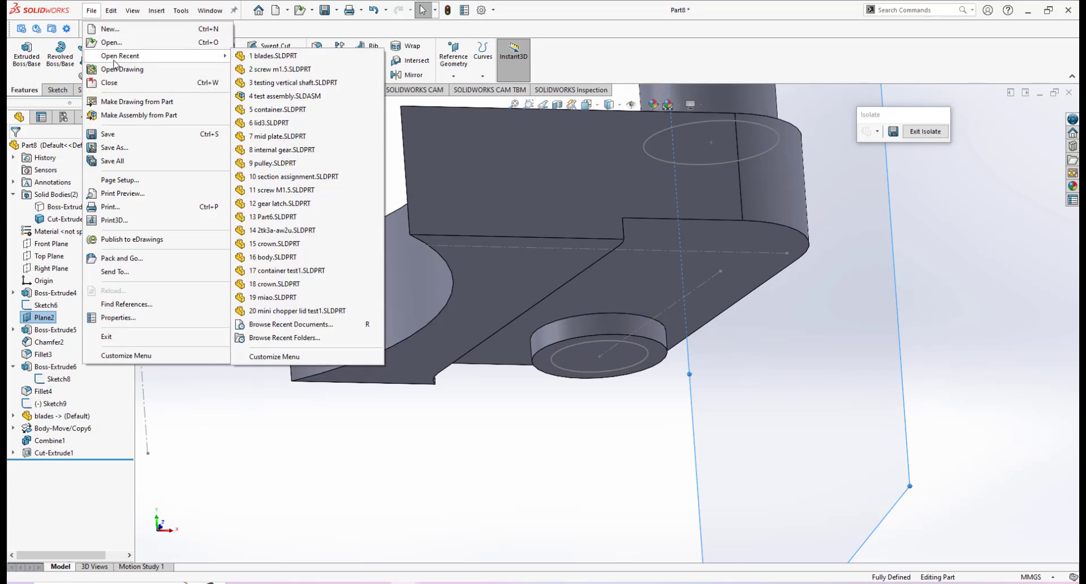
left_click(263, 57)
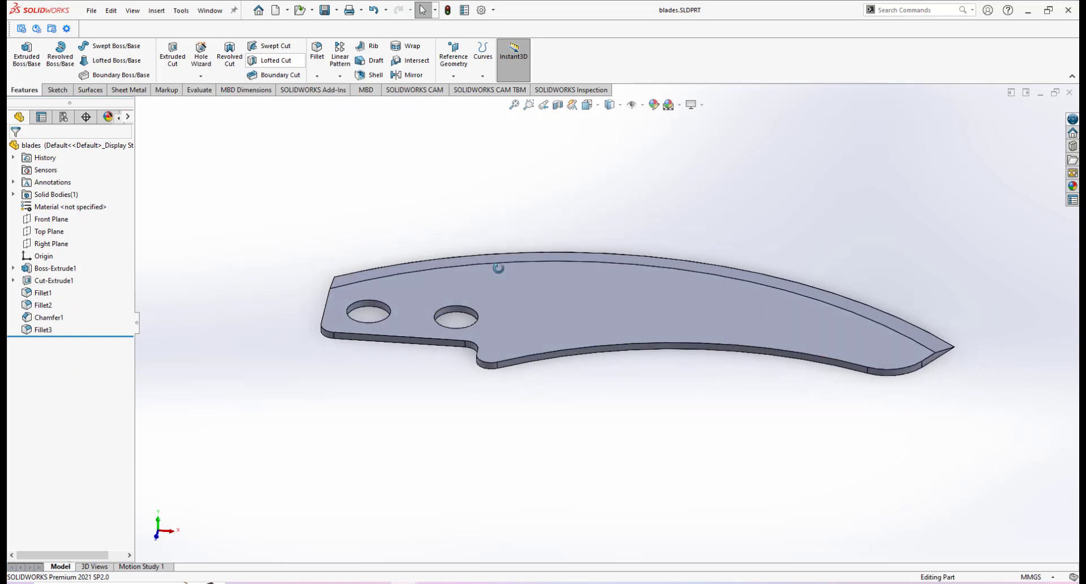
middle_click_drag(497, 268, 430, 316)
scroll(487, 298, "down", 4)
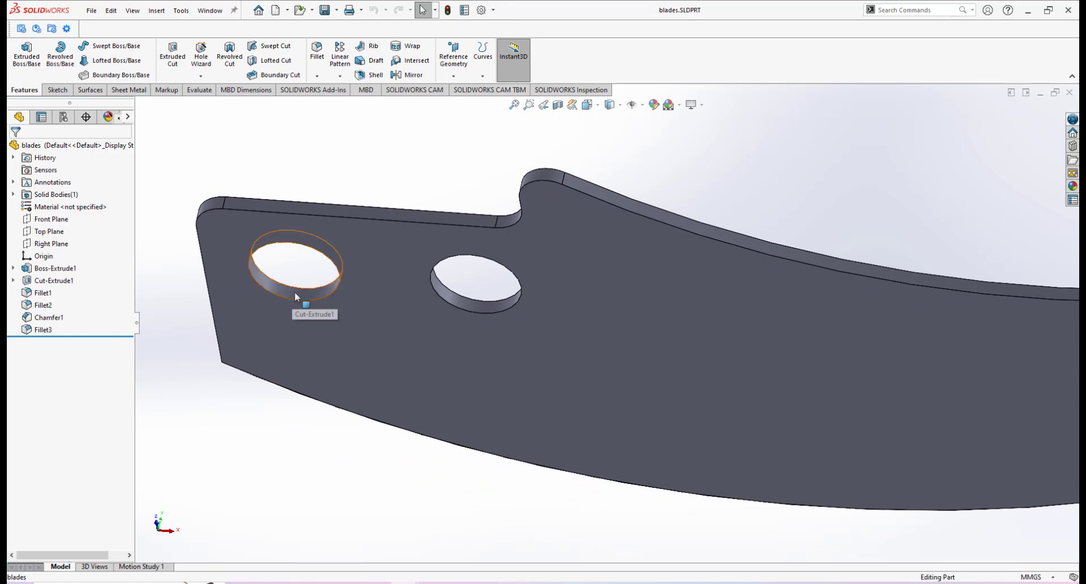
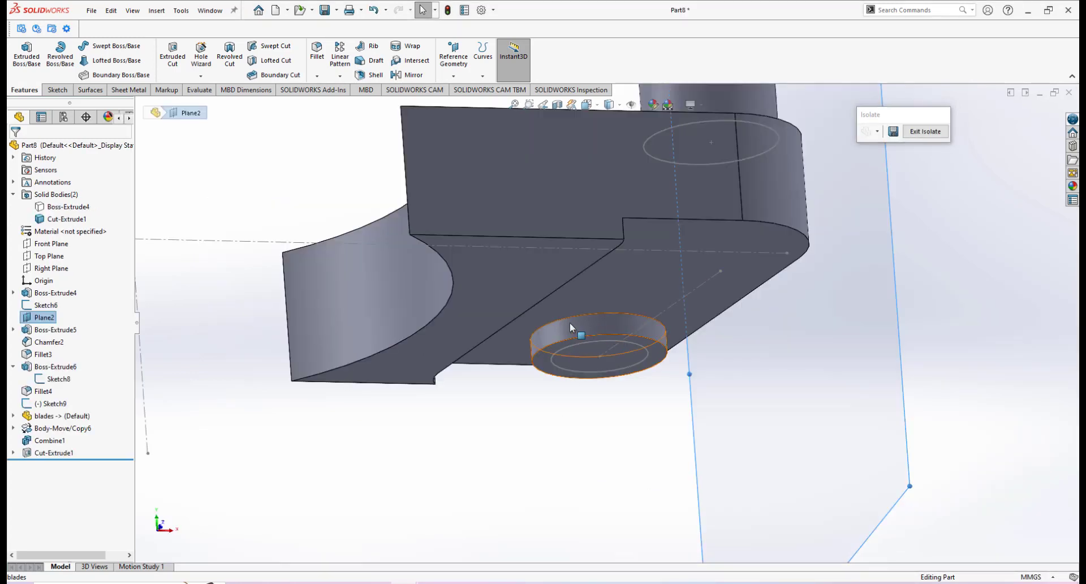
scroll(570, 323, "down", 2)
scroll(622, 328, "up", 2)
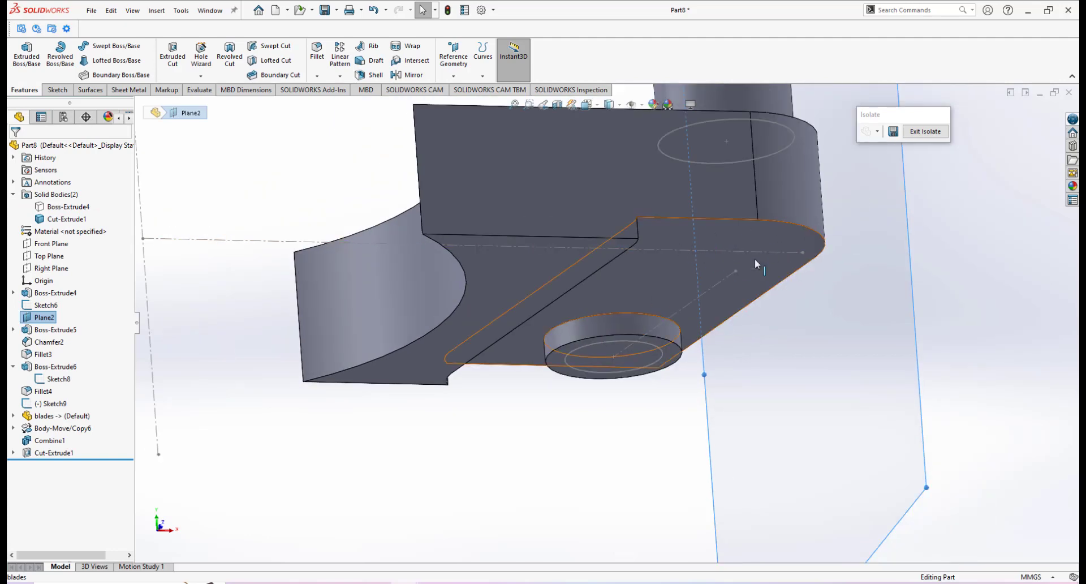
scroll(638, 318, "down", 1)
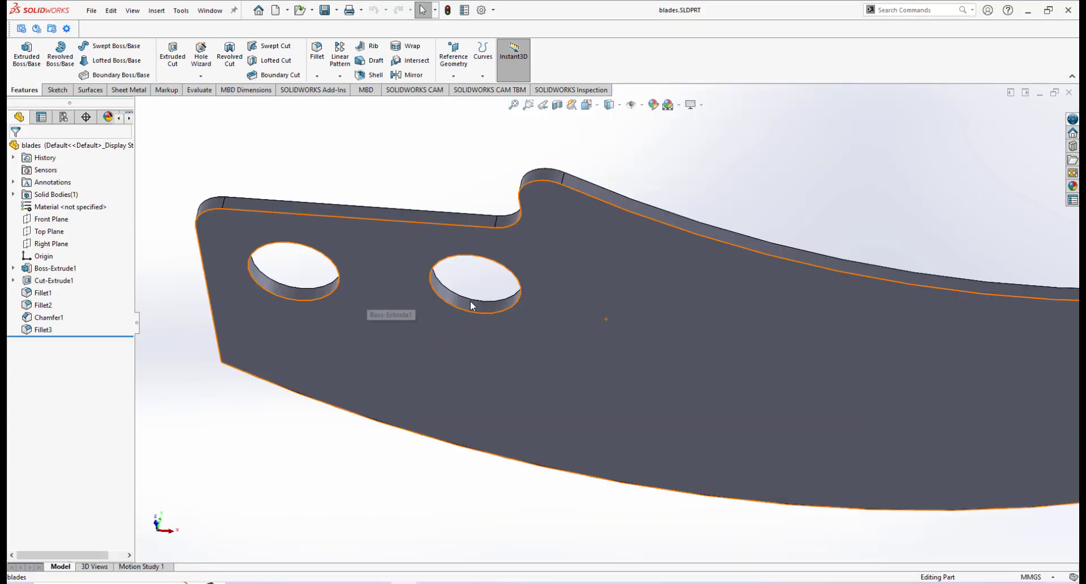
Set the diameter of the blade's two holes to 2 mm, rebuild and save the part.
middle_click_drag(515, 311, 536, 329)
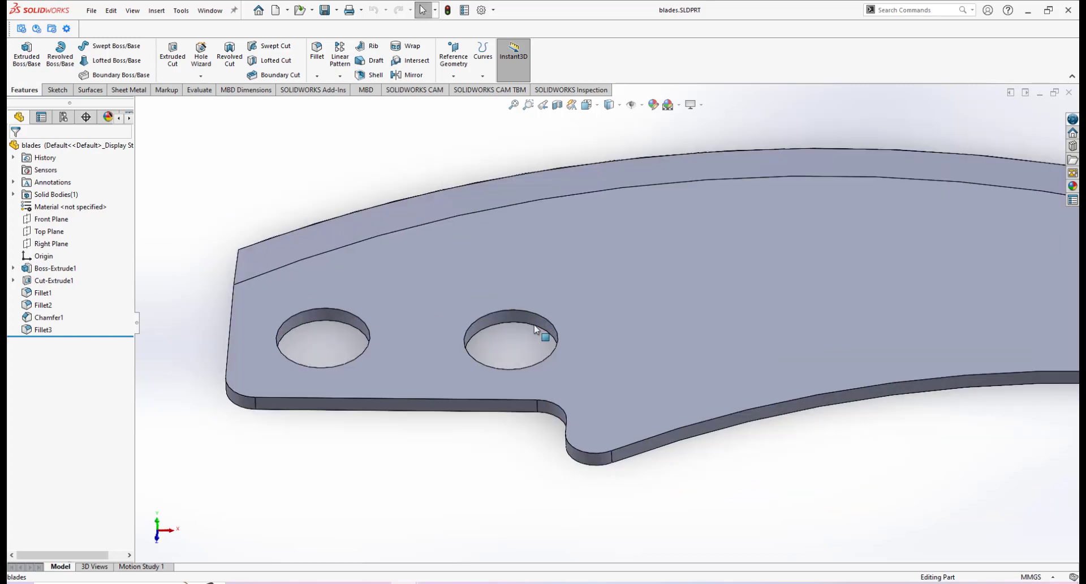
left_click(537, 322)
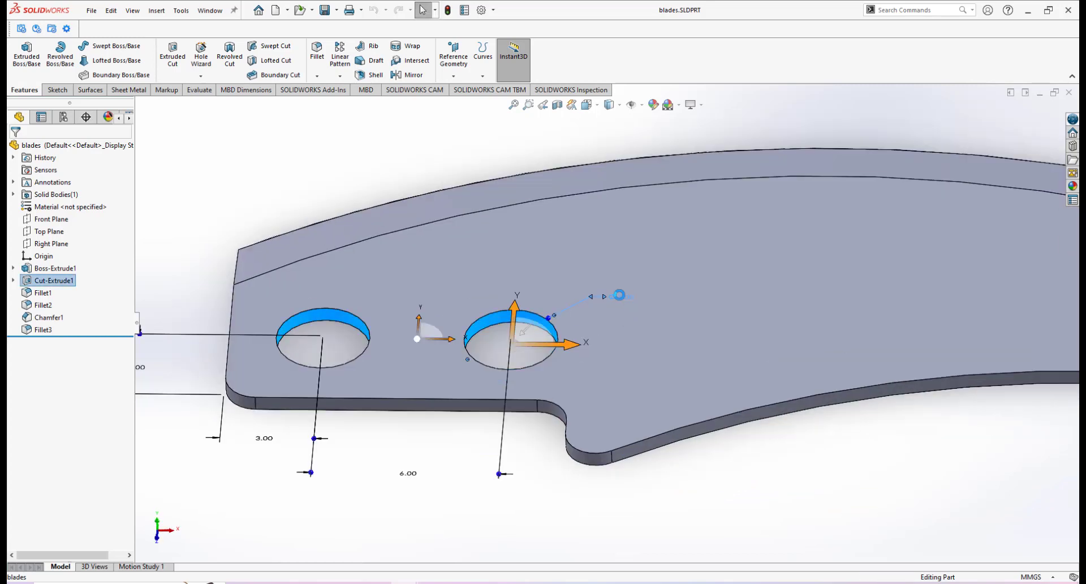
double_click(620, 295)
type("2")
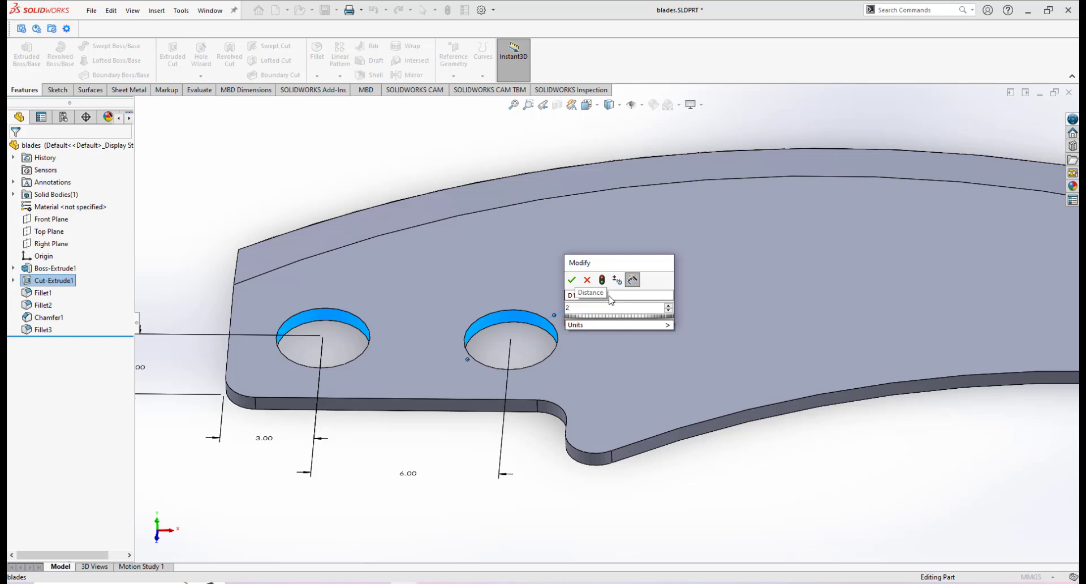
left_click(603, 280)
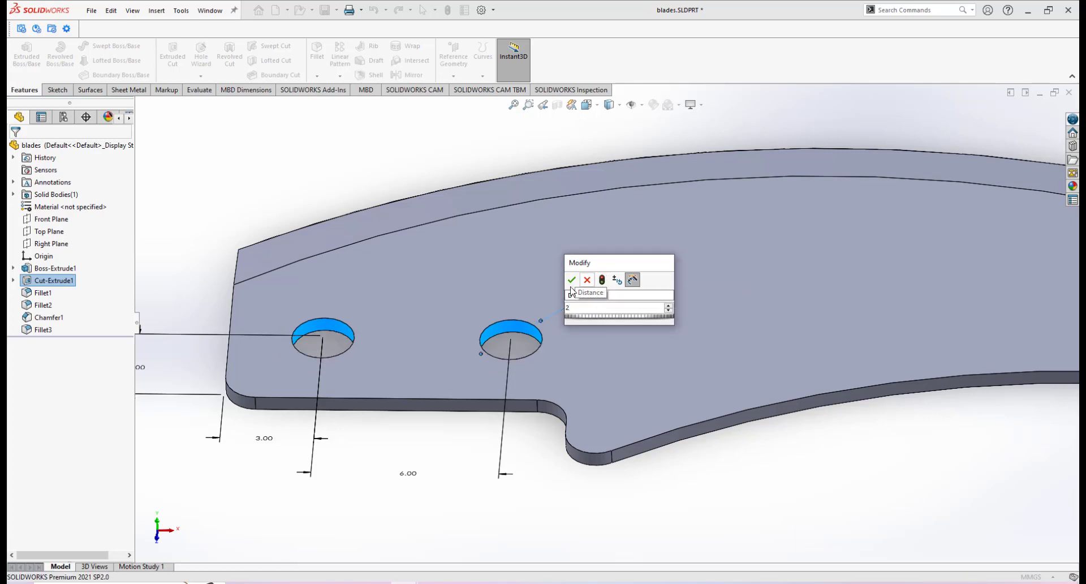
left_click(574, 281)
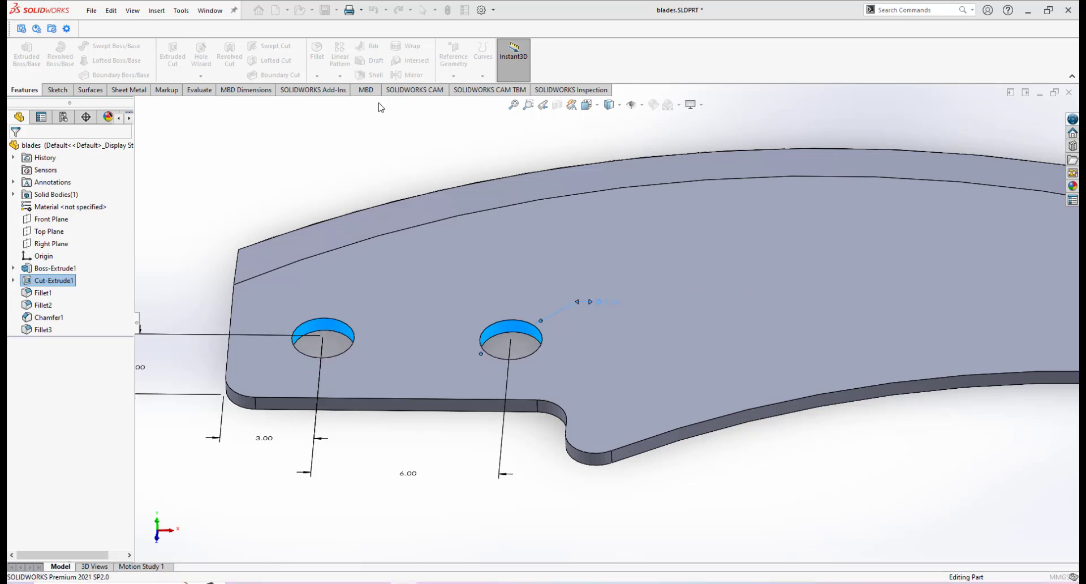
left_click(378, 157)
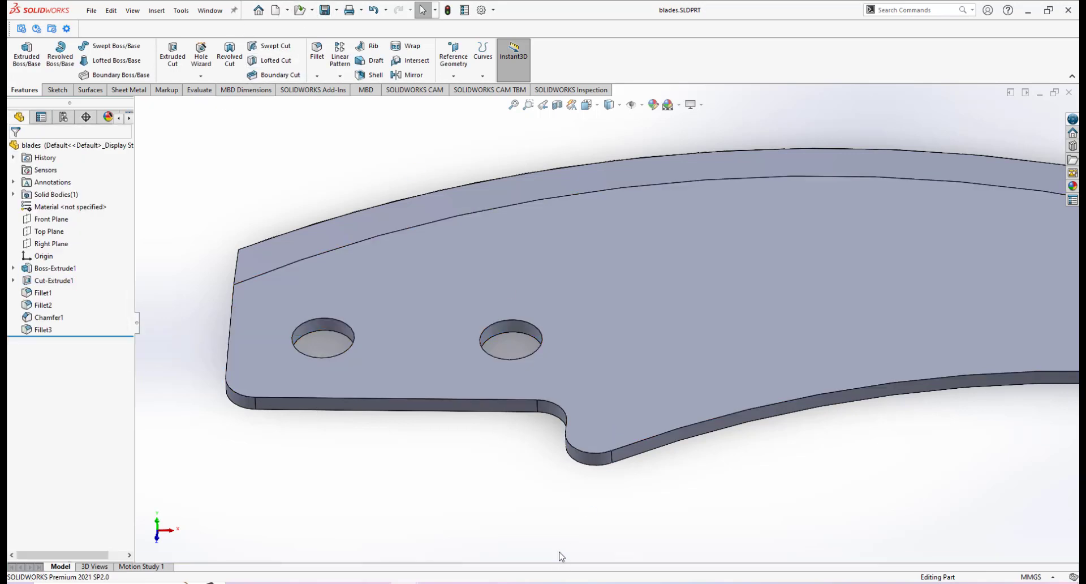
Switch back to Part8 and rebuild it to update the boss on the arm's underside.
mouse_move(404, 583)
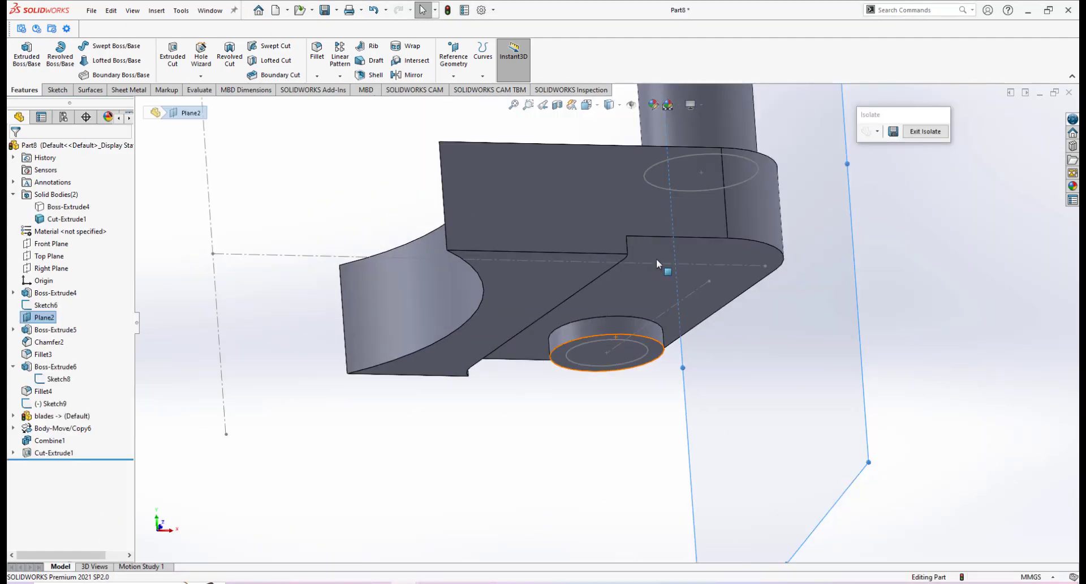
scroll(657, 263, "down", 3)
left_click(446, 11)
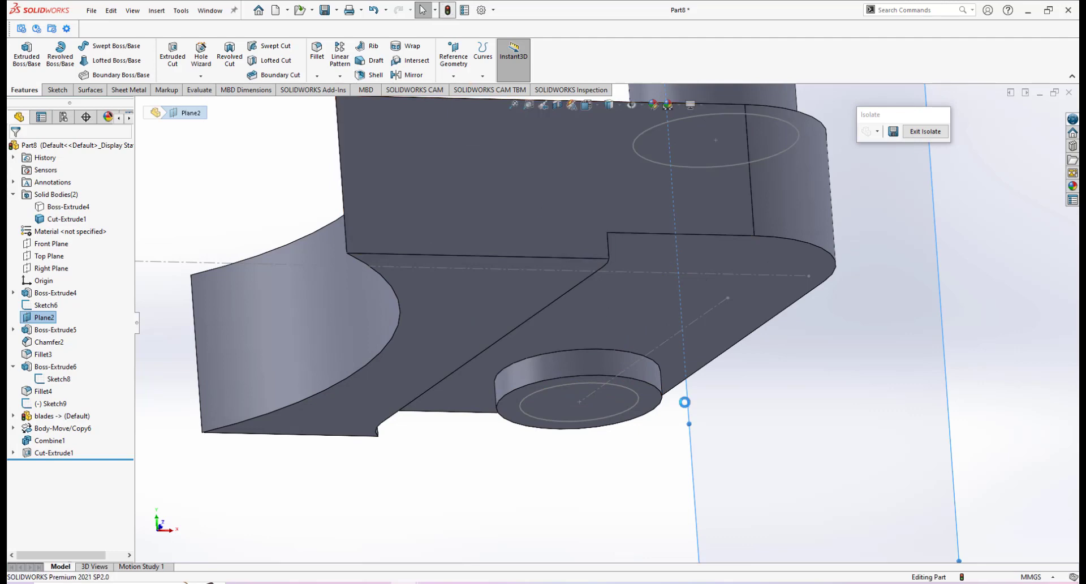
middle_click_drag(626, 401, 556, 366)
scroll(626, 365, "up", 3)
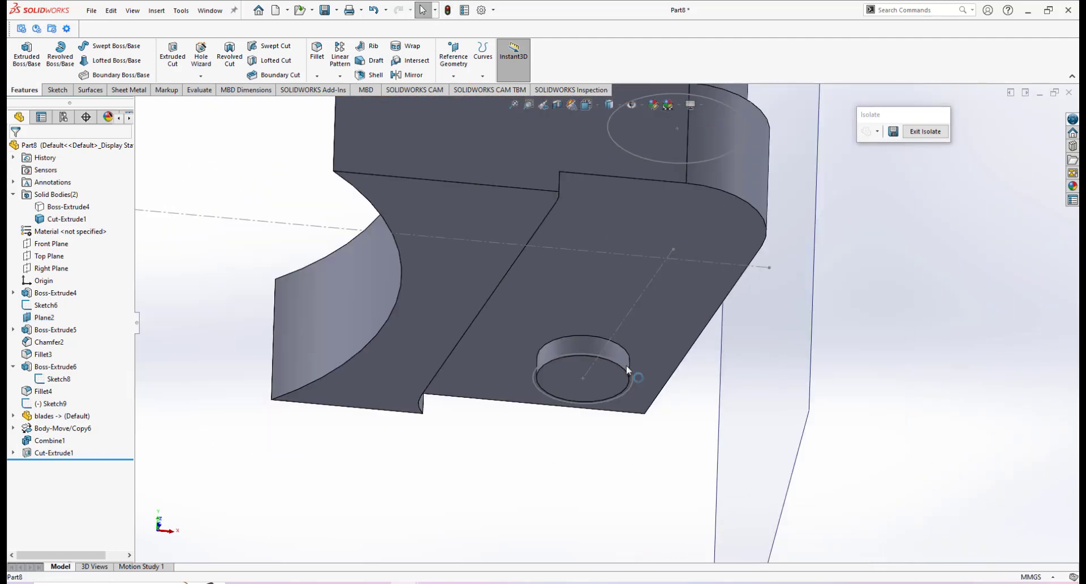
Examine the updated underside boss and the domed pin on the blade arm from several angles.
scroll(663, 294, "up", 5)
middle_click_drag(648, 291, 613, 268)
scroll(623, 274, "down", 3)
scroll(646, 316, "down", 6)
scroll(625, 317, "up", 5)
scroll(610, 324, "down", 4)
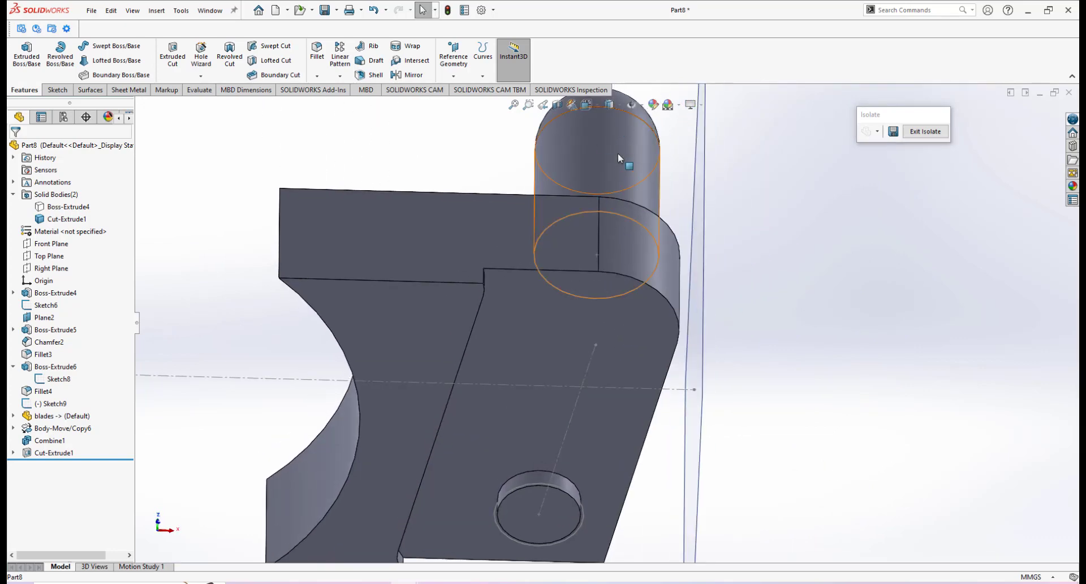
middle_click_drag(618, 153, 585, 179)
scroll(598, 341, "up", 3)
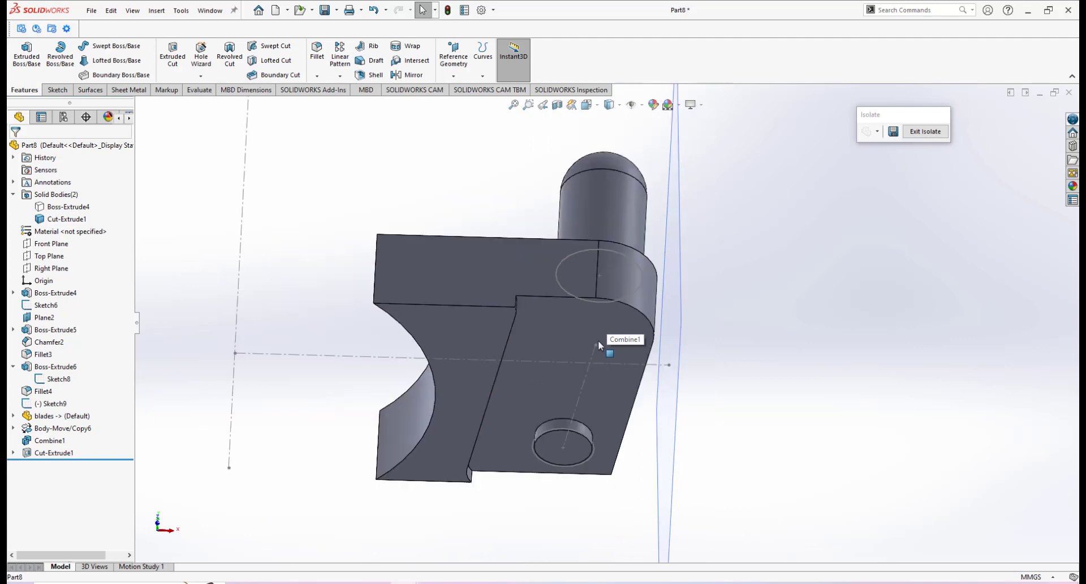
Insert the blades part beside the isolated arm, changing the derived part's units to those of the base part.
middle_click_drag(598, 340, 622, 317)
scroll(609, 342, "down", 3)
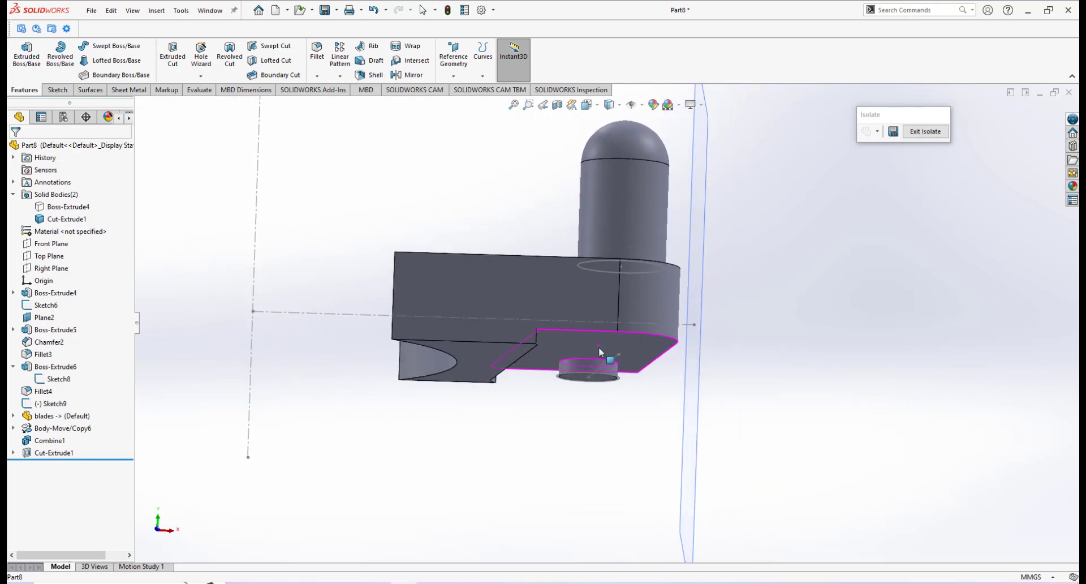
left_click(157, 12)
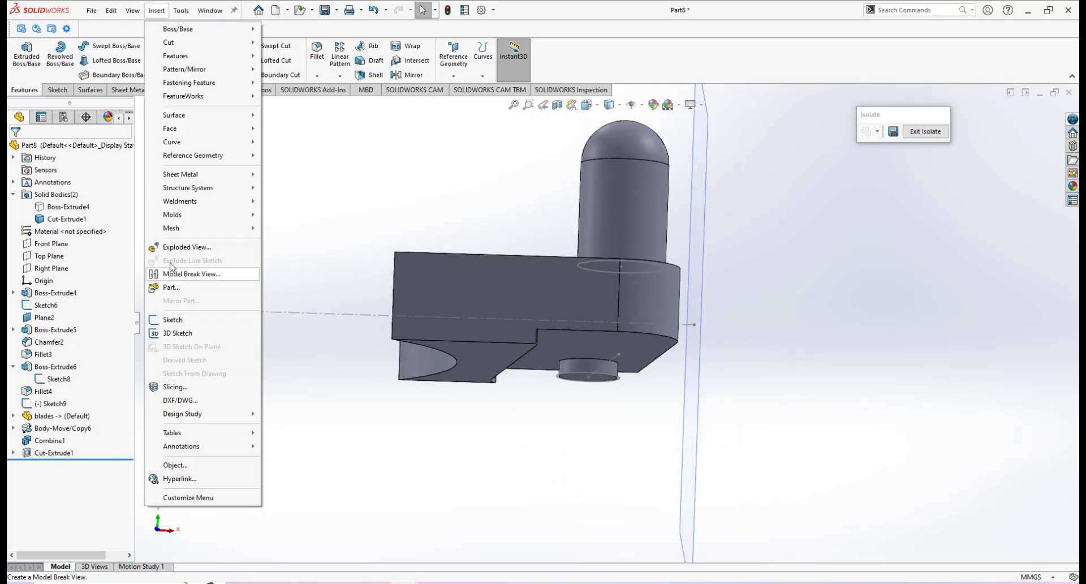
left_click(181, 289)
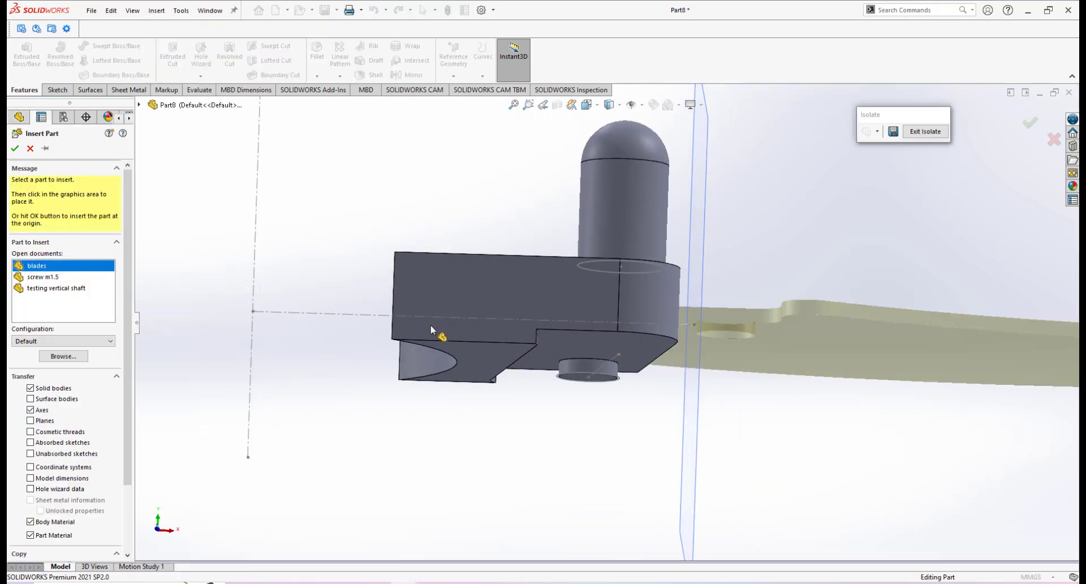
scroll(594, 340, "up", 3)
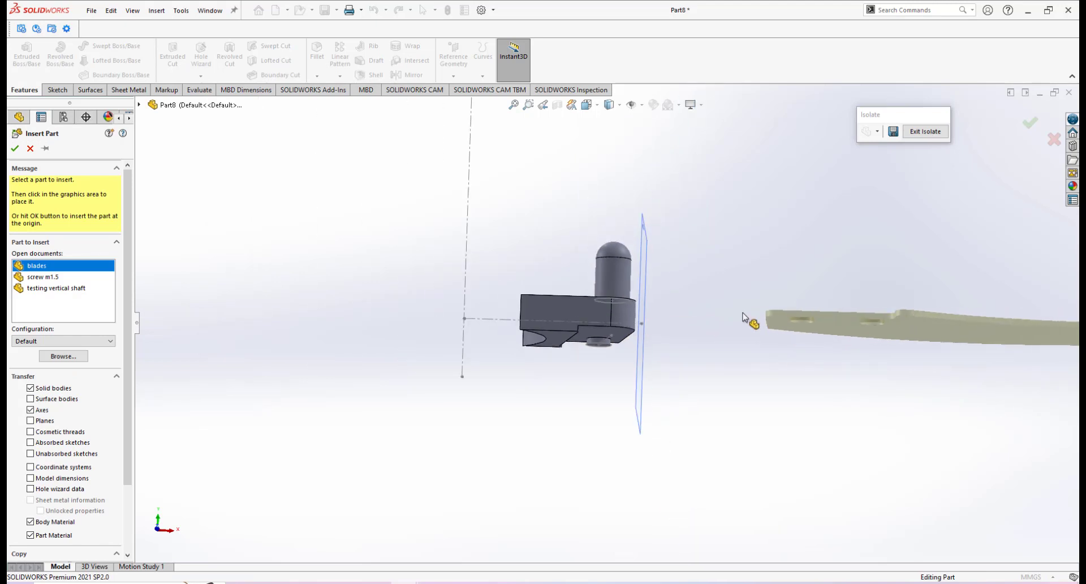
left_click(700, 275)
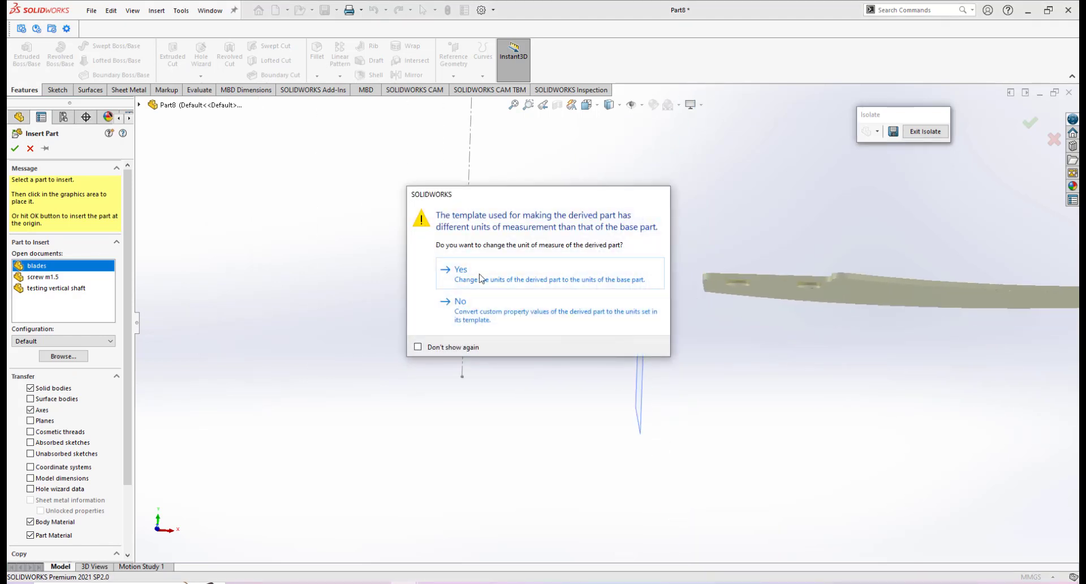
left_click(494, 279)
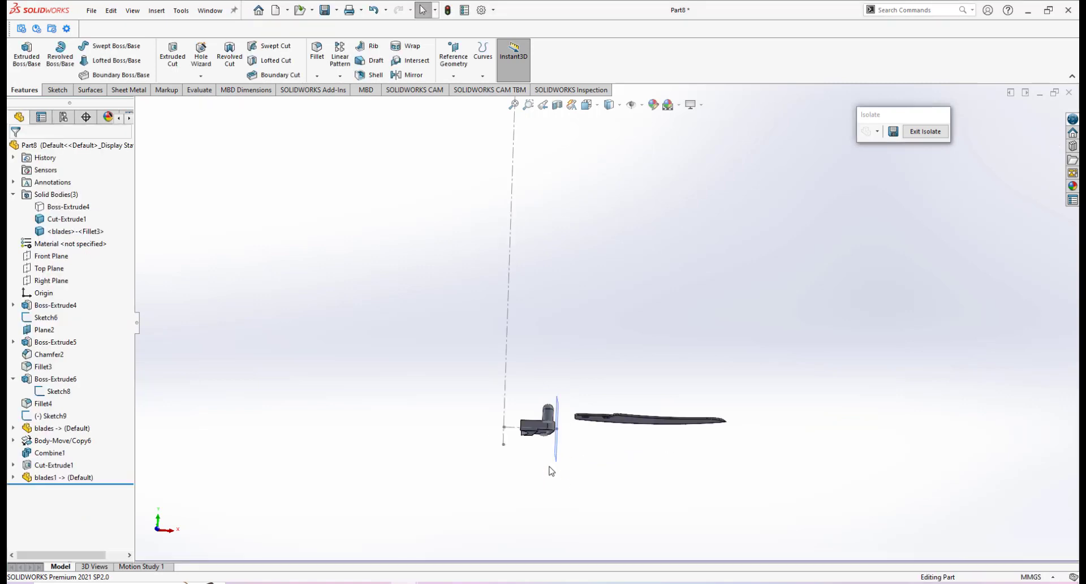
Start a Move/Copy Body feature with the newly inserted blade as the body to move.
scroll(576, 401, "down", 2)
mouse_move(576, 401)
middle_mouse_down()
mouse_move(585, 337)
mouse_move(595, 407)
middle_mouse_up()
scroll(671, 436, "up", 1)
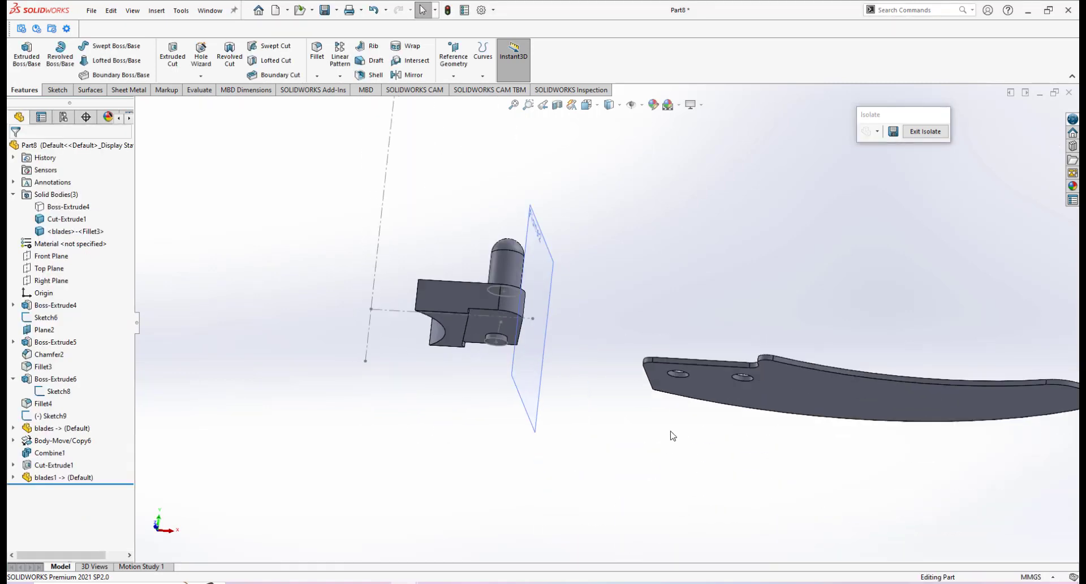
scroll(672, 436, "down", 1)
left_click(163, 15)
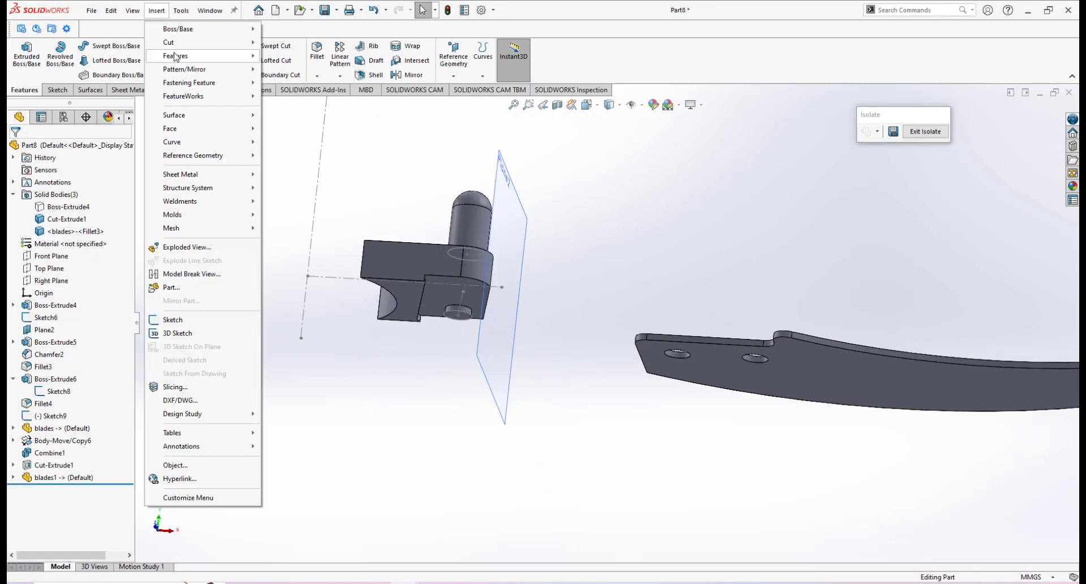
mouse_move(187, 55)
left_click(308, 354)
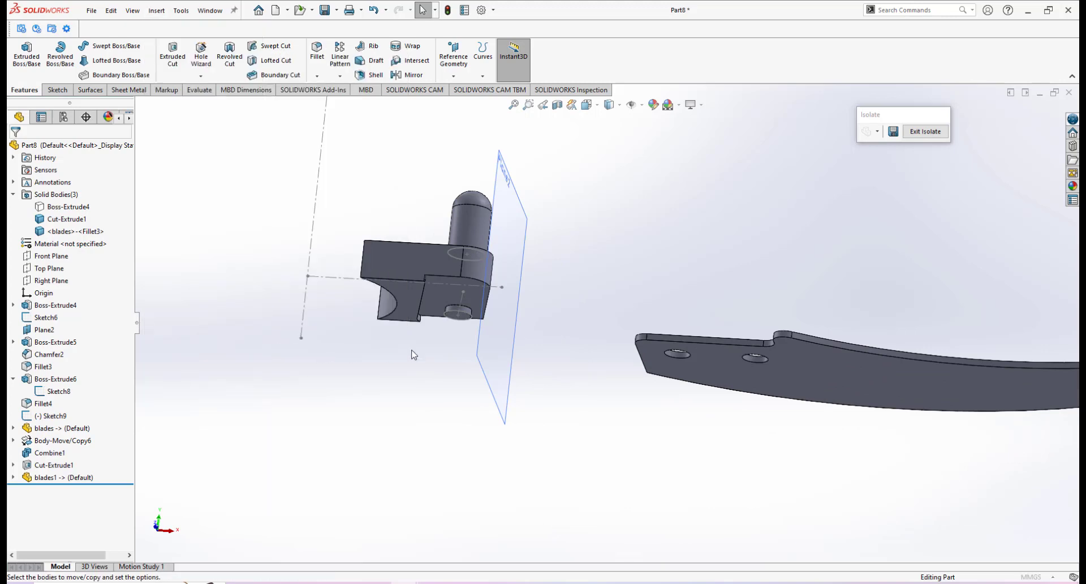
middle_click_drag(763, 337, 836, 407)
left_click(808, 387)
middle_click_drag(737, 340, 714, 424)
left_click(824, 373)
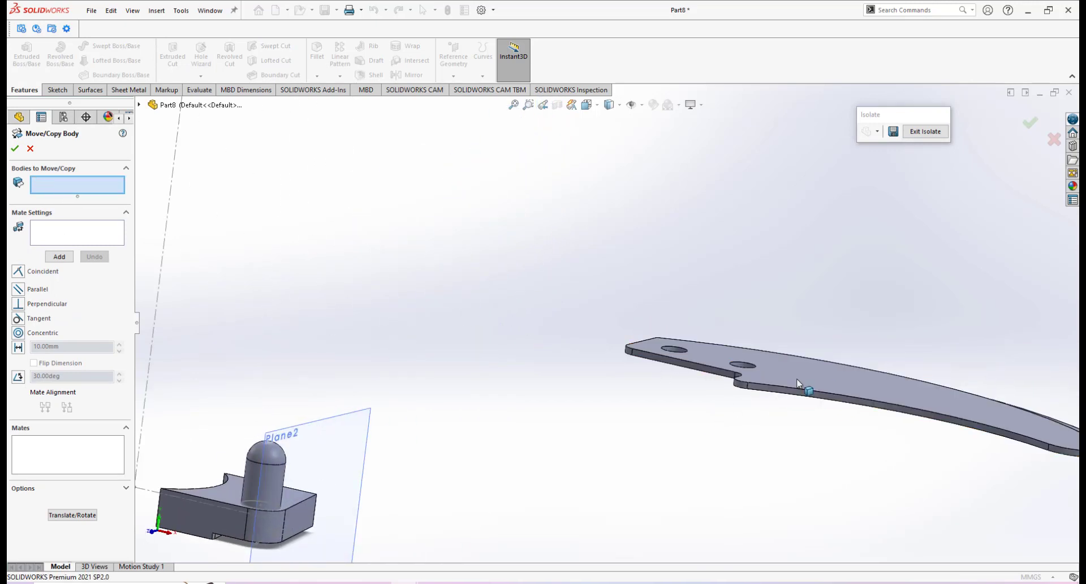
left_click(797, 384)
scroll(630, 439, "up", 3)
Add a coincident mate between the blade's flat upper face and the seat face on the arm's underside.
left_click(76, 237)
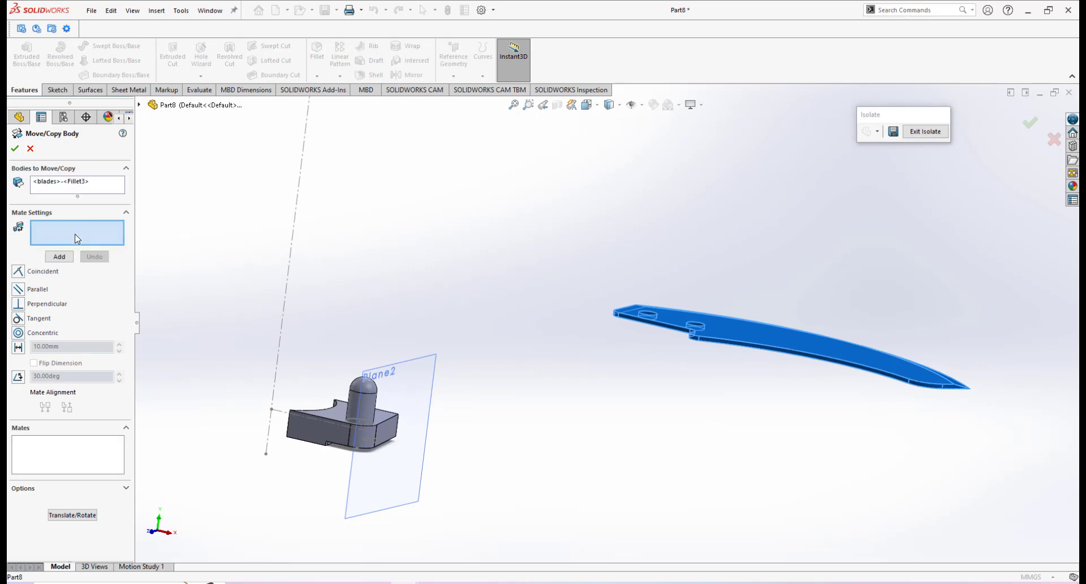
left_click(735, 332)
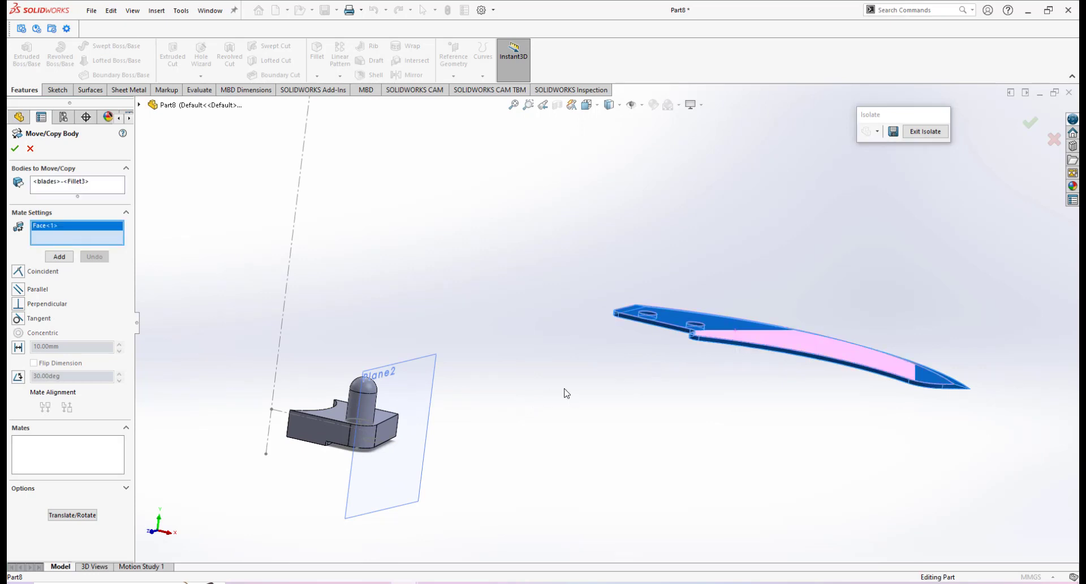
middle_click_drag(575, 407, 589, 322)
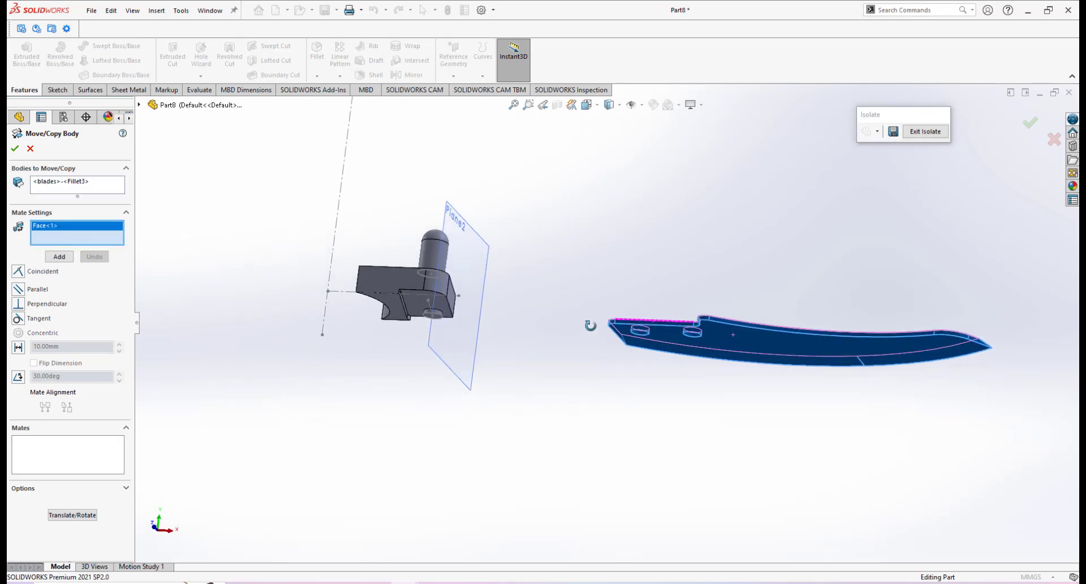
scroll(488, 305, "down", 3)
left_click(369, 315)
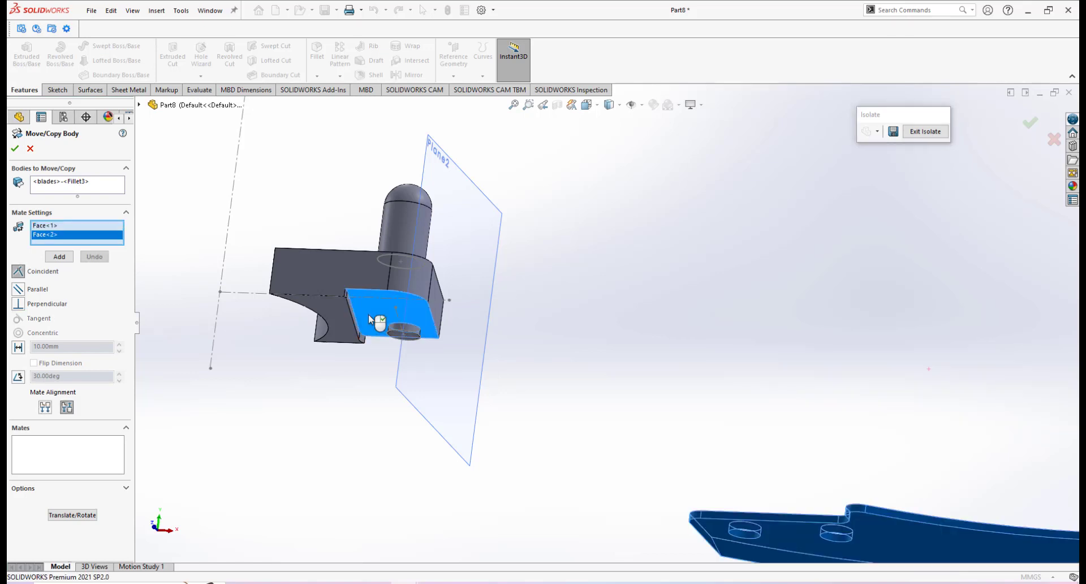
left_click(60, 256)
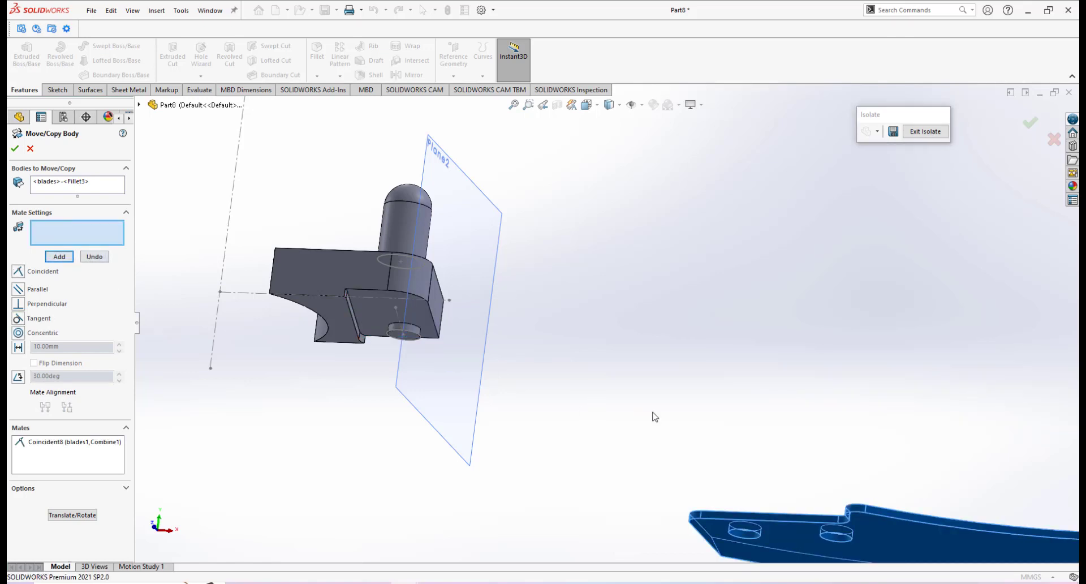
Add a concentric mate between the blade's end hole and the round boss under the arm.
middle_click_drag(652, 415, 702, 398)
scroll(673, 419, "down", 3)
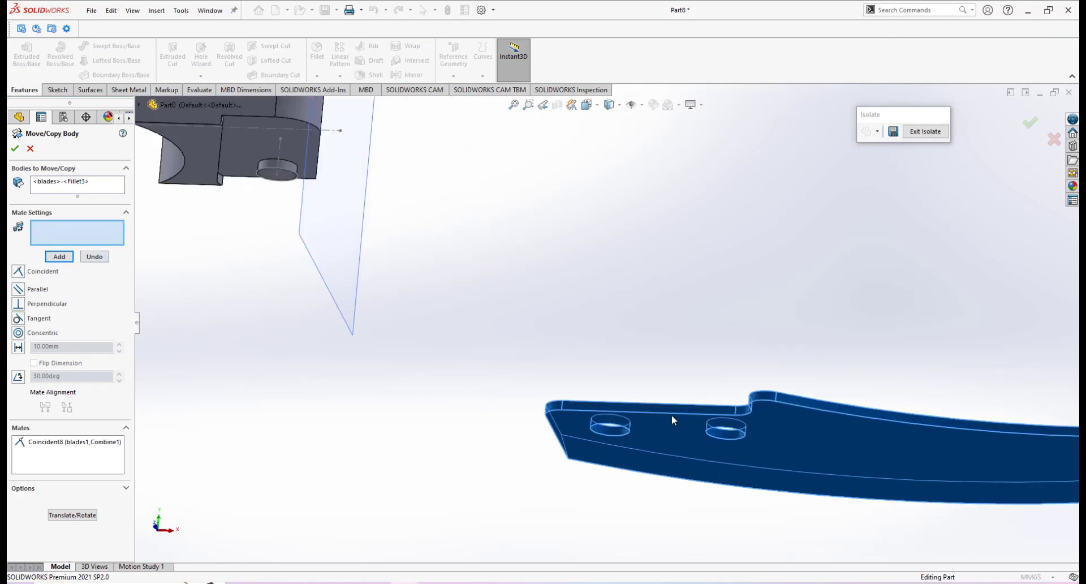
left_click(615, 436)
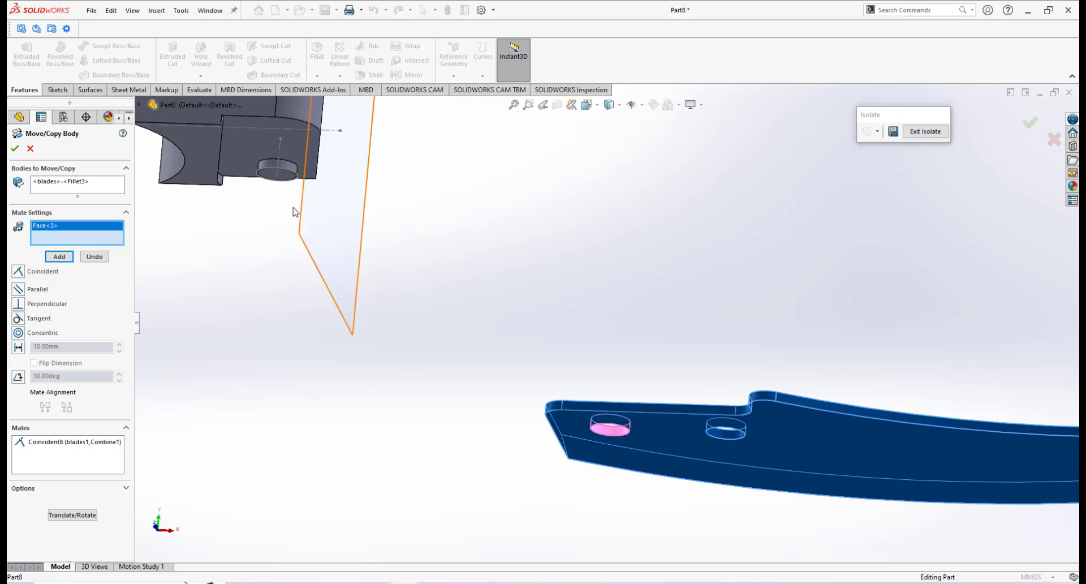
scroll(293, 206, "down", 4)
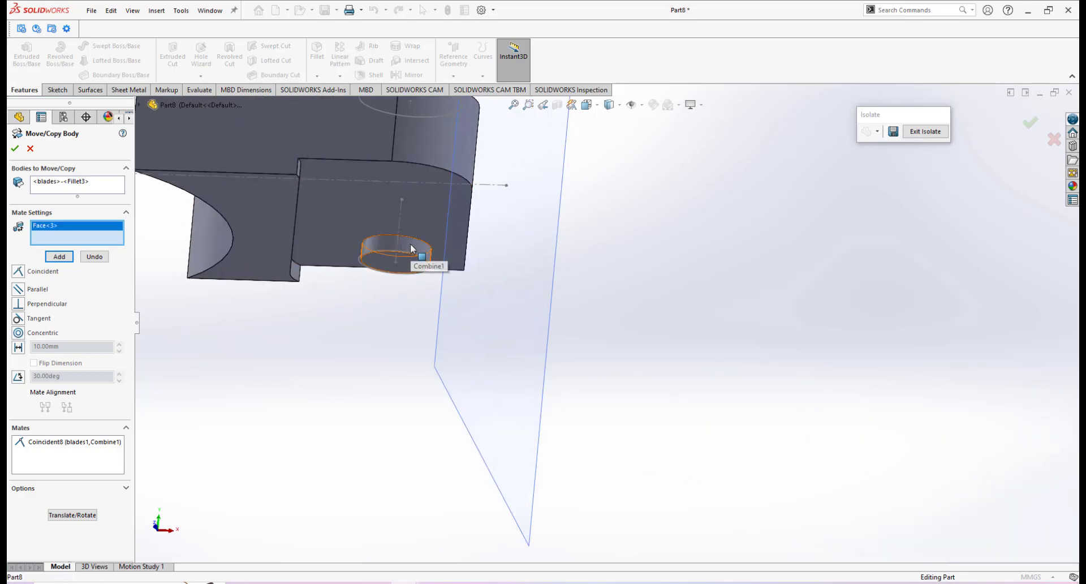
left_click(411, 249)
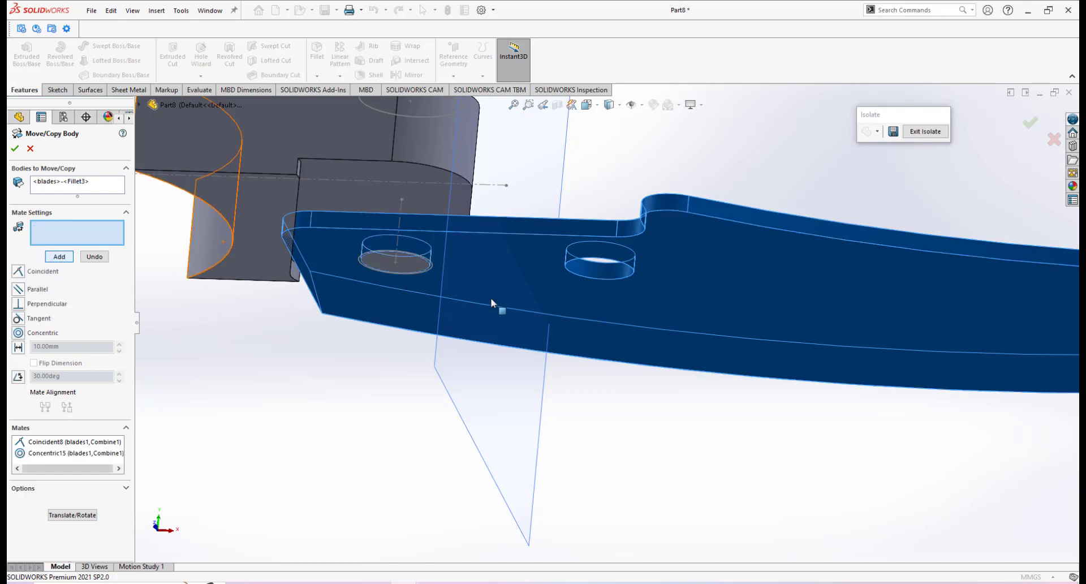
Add a concentric mate between the blade's second hole and the arm's domed pin, and finish the body move.
scroll(604, 324, "up", 2)
scroll(611, 289, "down", 1)
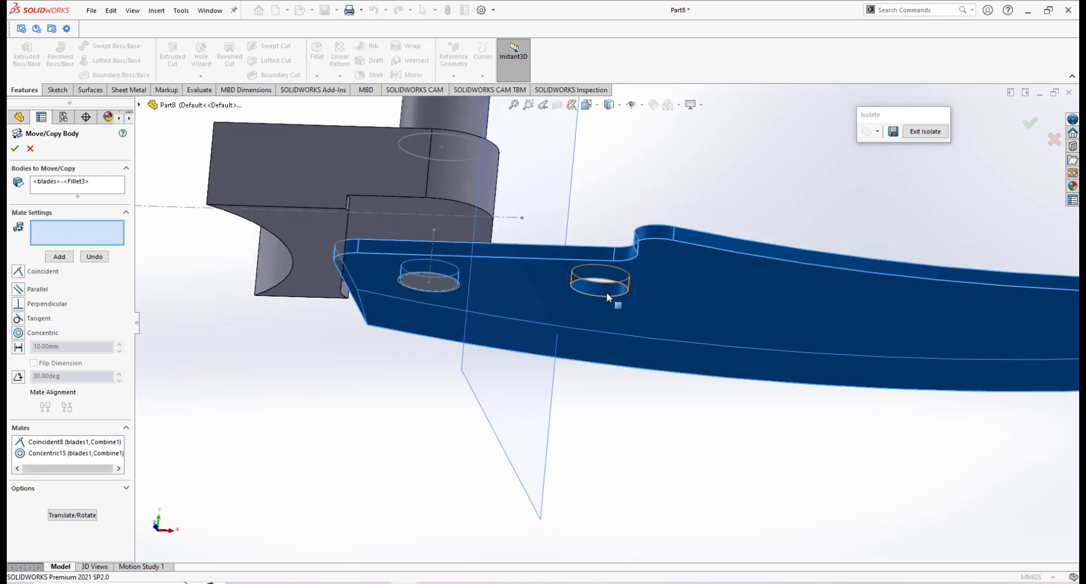
left_click(608, 297)
scroll(606, 317, "up", 2)
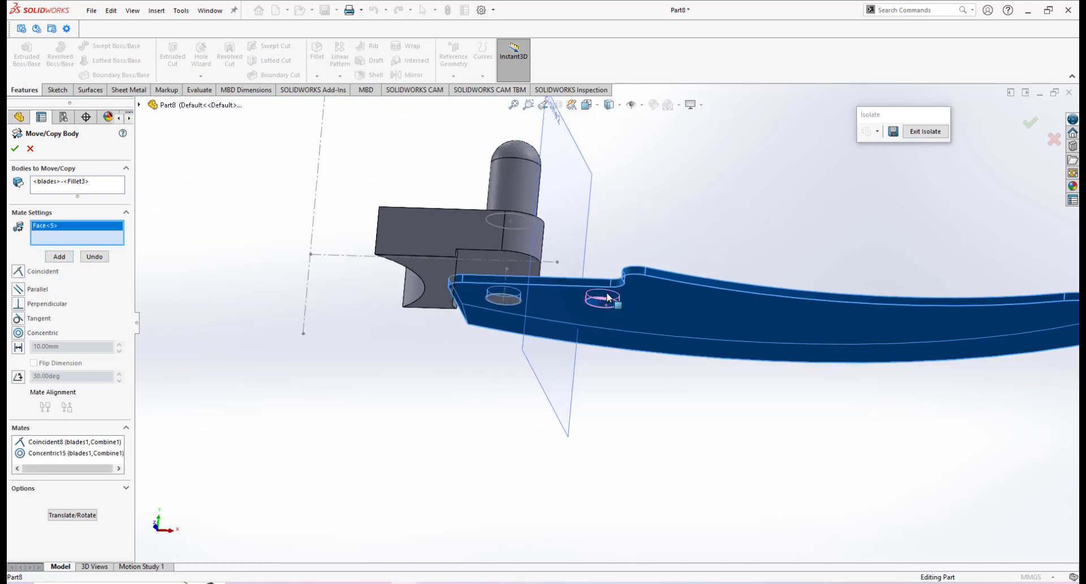
left_click(513, 192)
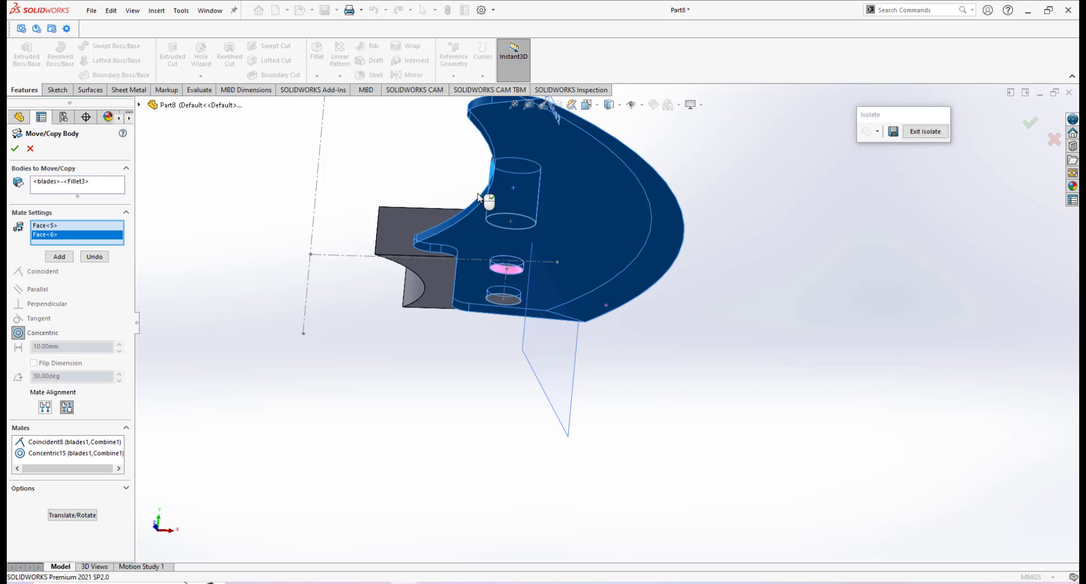
left_click(61, 257)
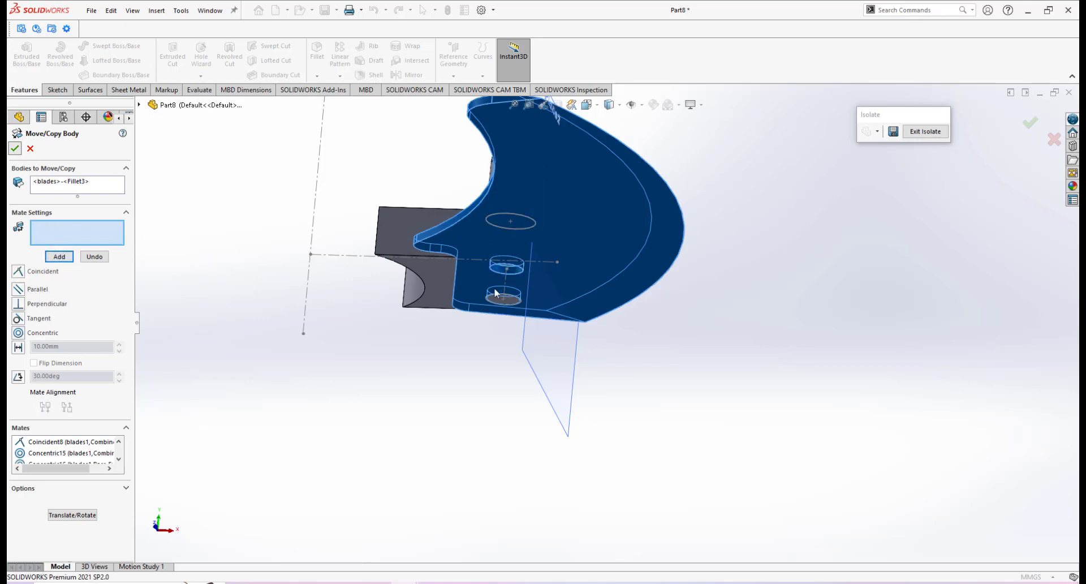
key("Return")
Examine from several angles how the blade sits in the arm's seat and how its two holes line up.
middle_click_drag(495, 292, 530, 269)
scroll(559, 313, "down", 5)
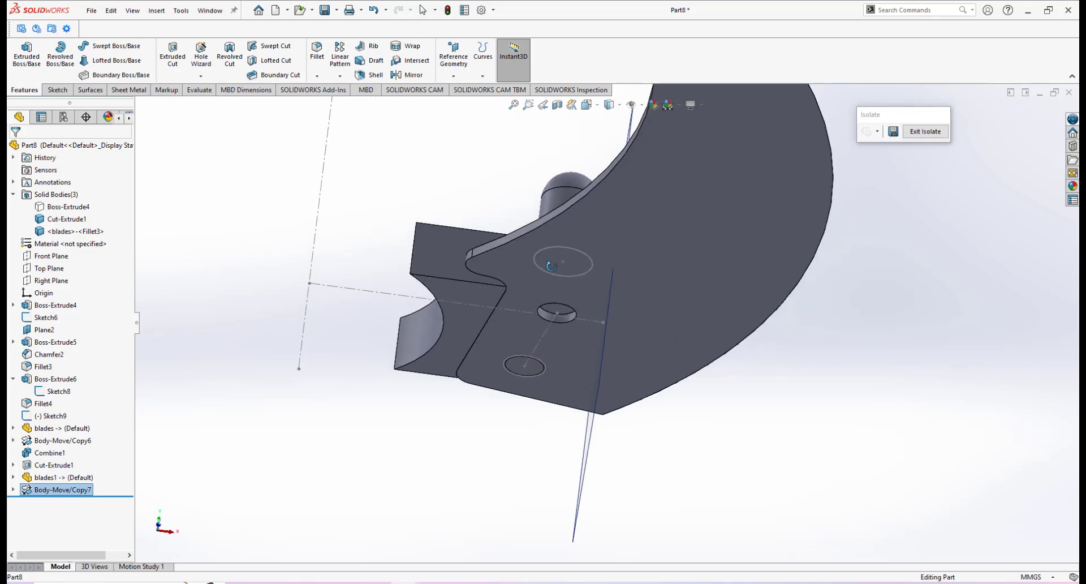
scroll(588, 286, "up", 3)
scroll(589, 286, "down", 4)
middle_click_drag(589, 286, 600, 291)
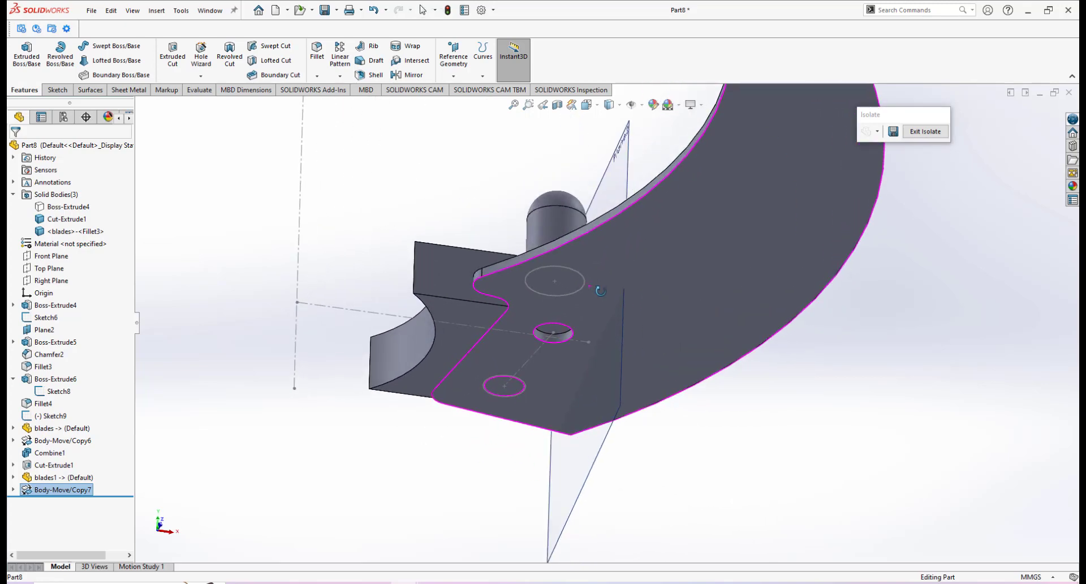
key("Escape")
scroll(593, 333, "down", 1)
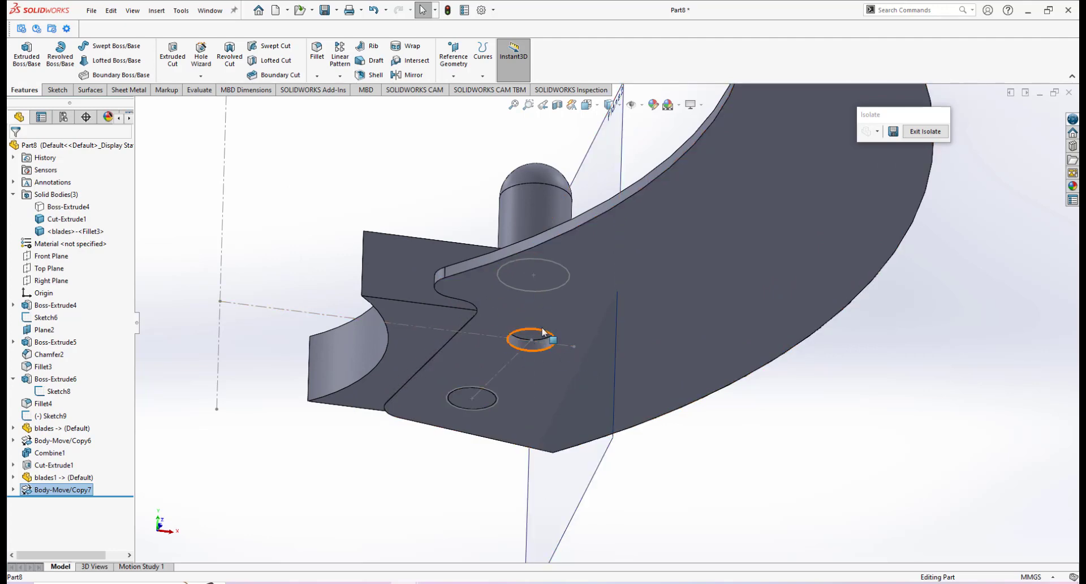
middle_click_drag(534, 336, 572, 321)
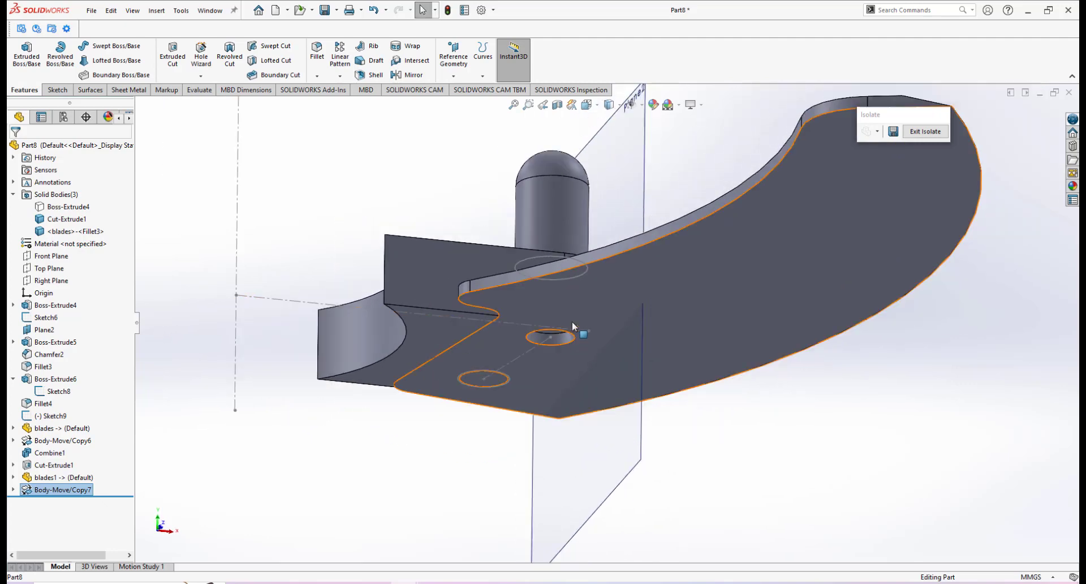
Insert the screw m1.5 part in the free space below the arm and blade.
left_click(156, 11)
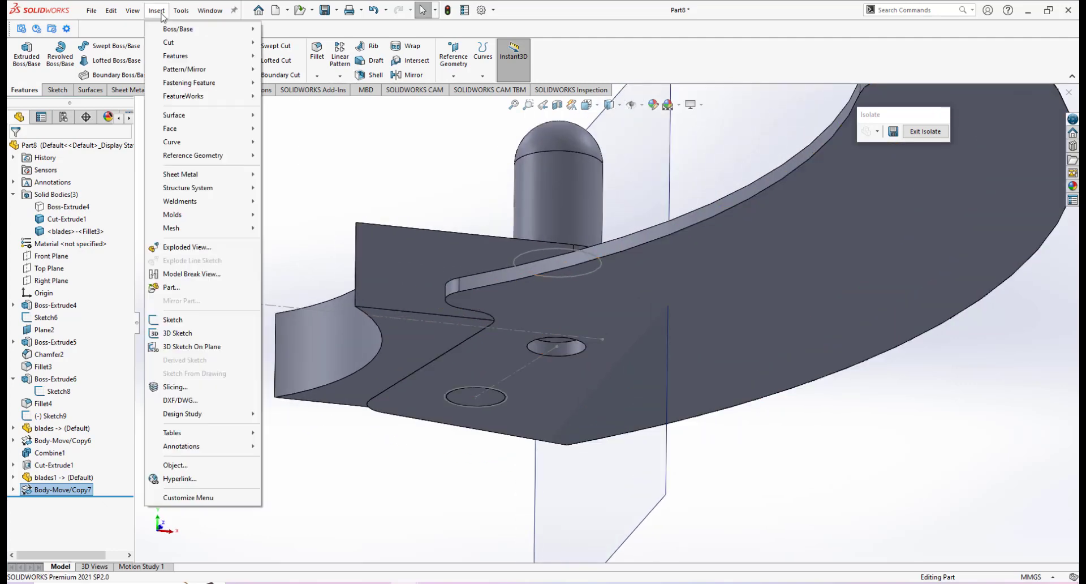
left_click(182, 291)
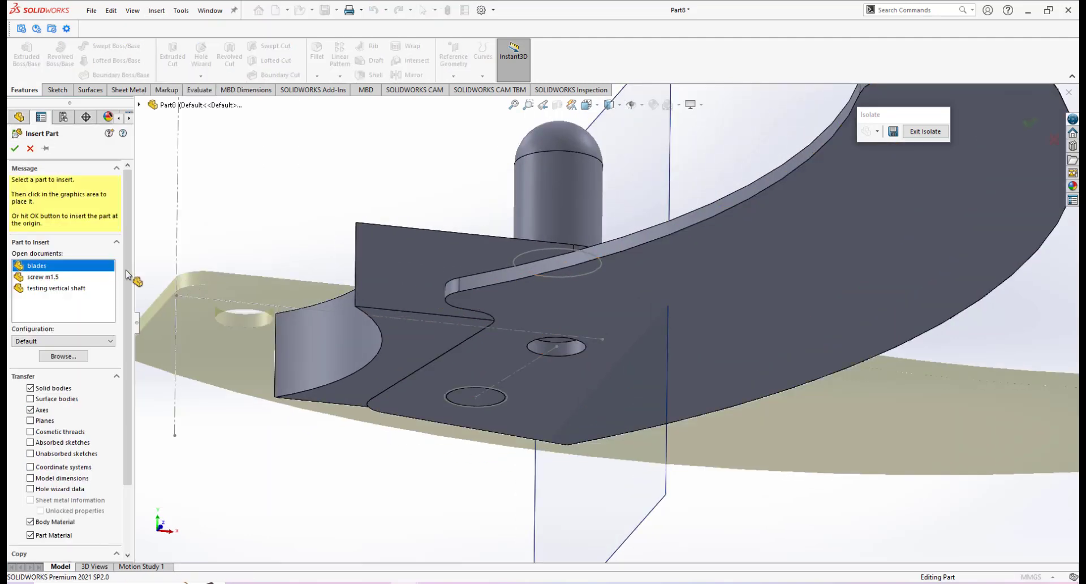
left_click(35, 278)
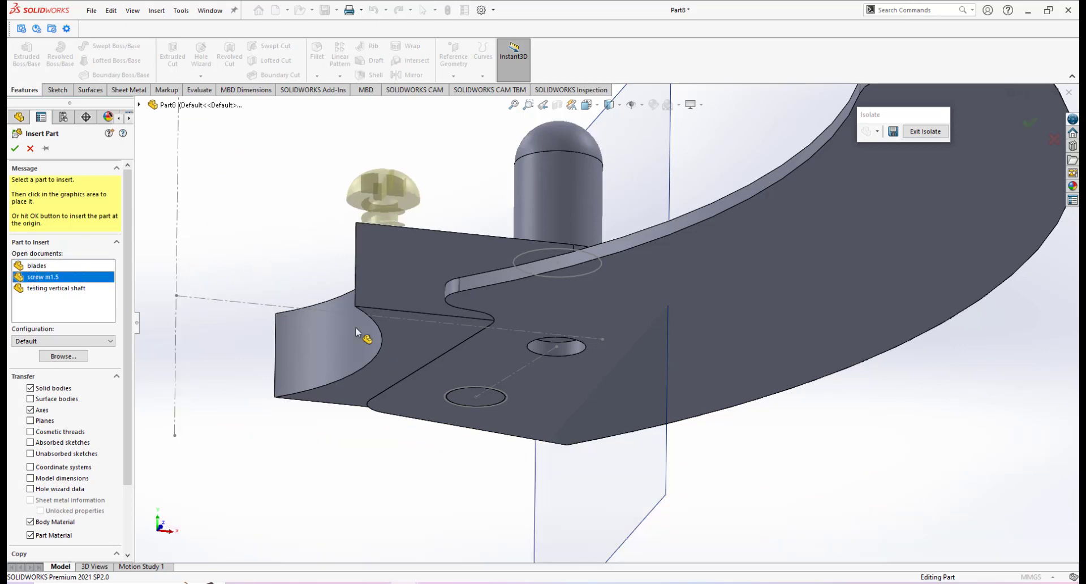
key("f")
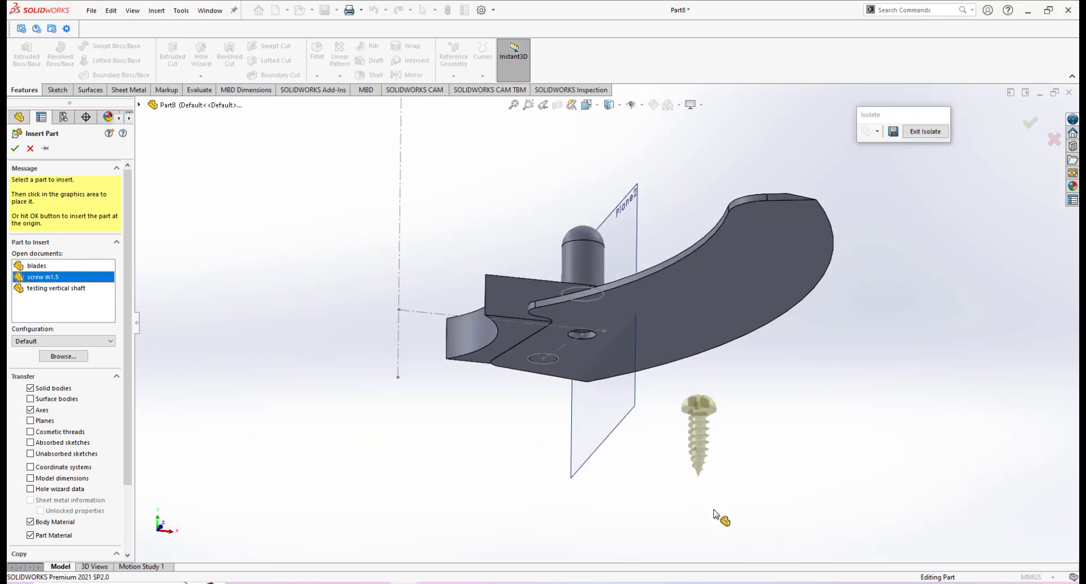
scroll(684, 512, "up", 3)
left_click(626, 508)
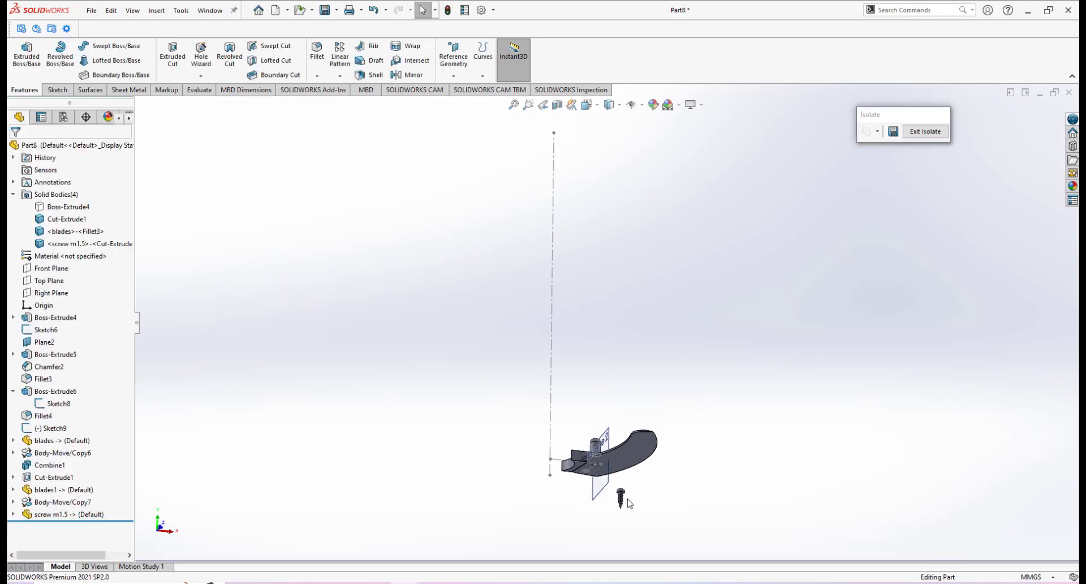
Start a Move/Copy Body operation with the screw m1.5 body as the body to move.
scroll(611, 475, "down", 4)
scroll(603, 419, "down", 2)
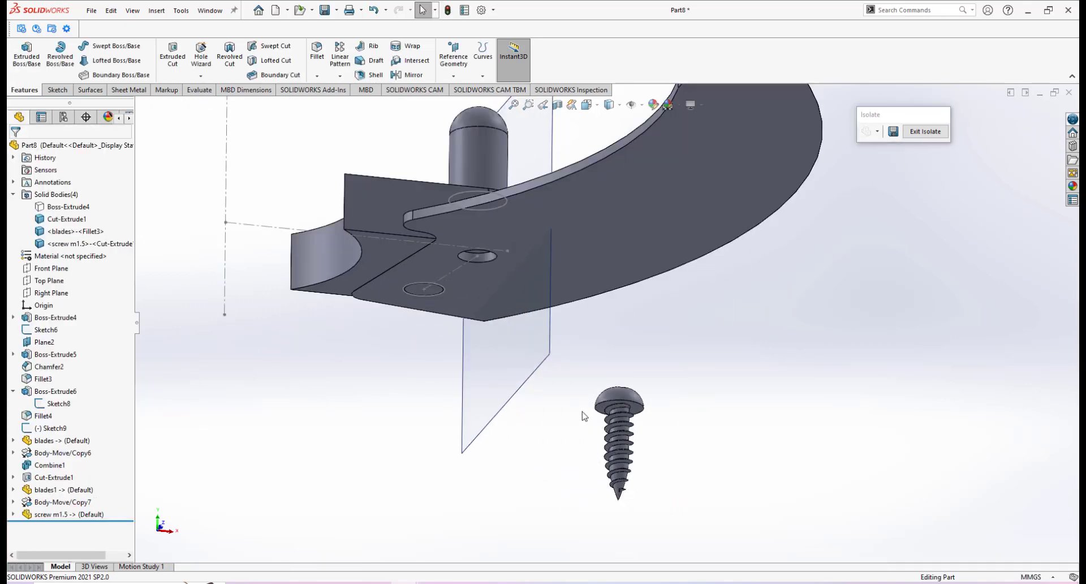
scroll(583, 415, "down", 2)
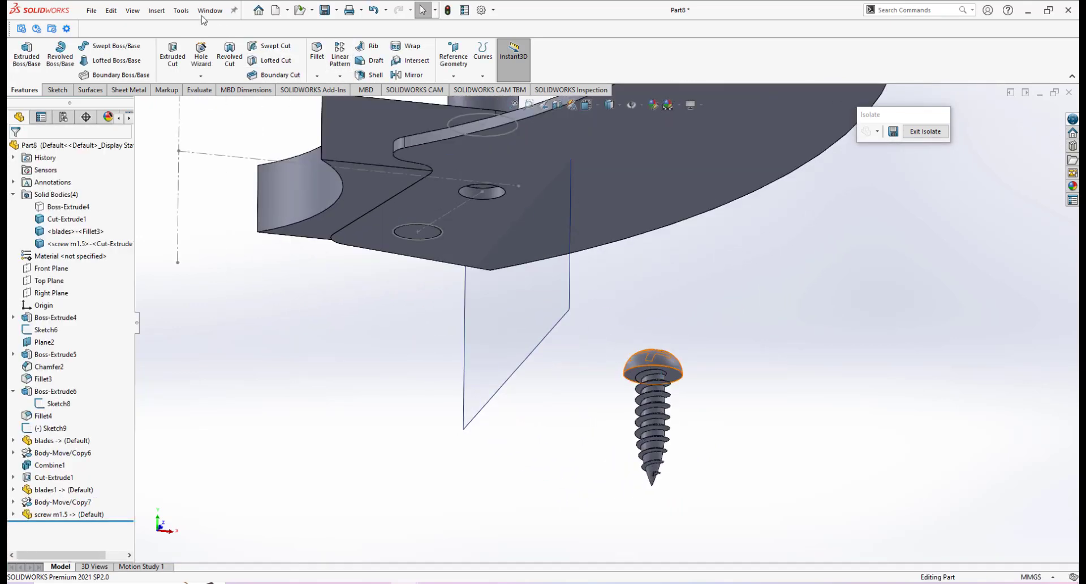
left_click(153, 12)
mouse_move(174, 58)
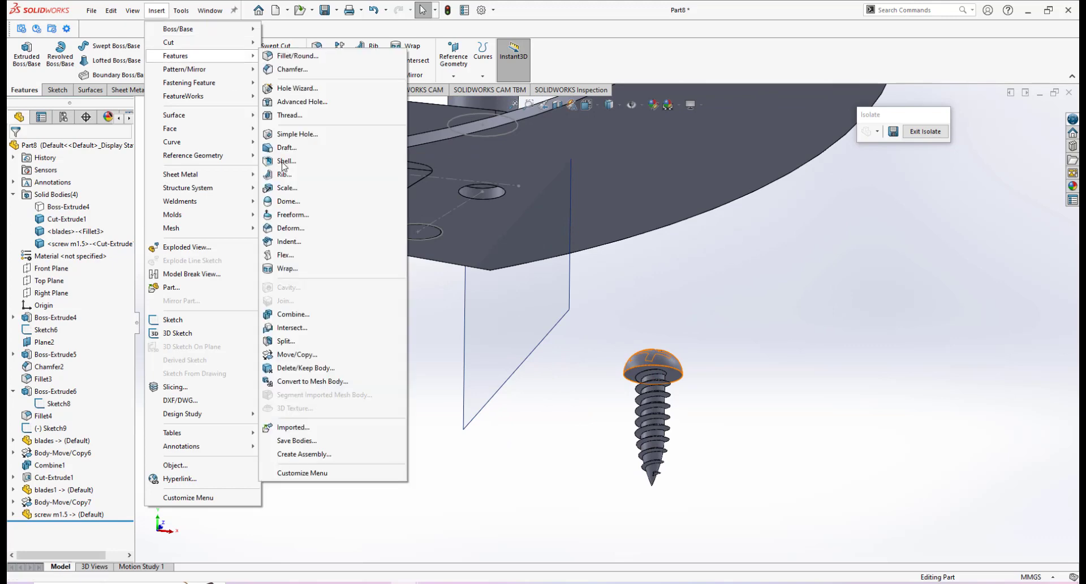
left_click(296, 354)
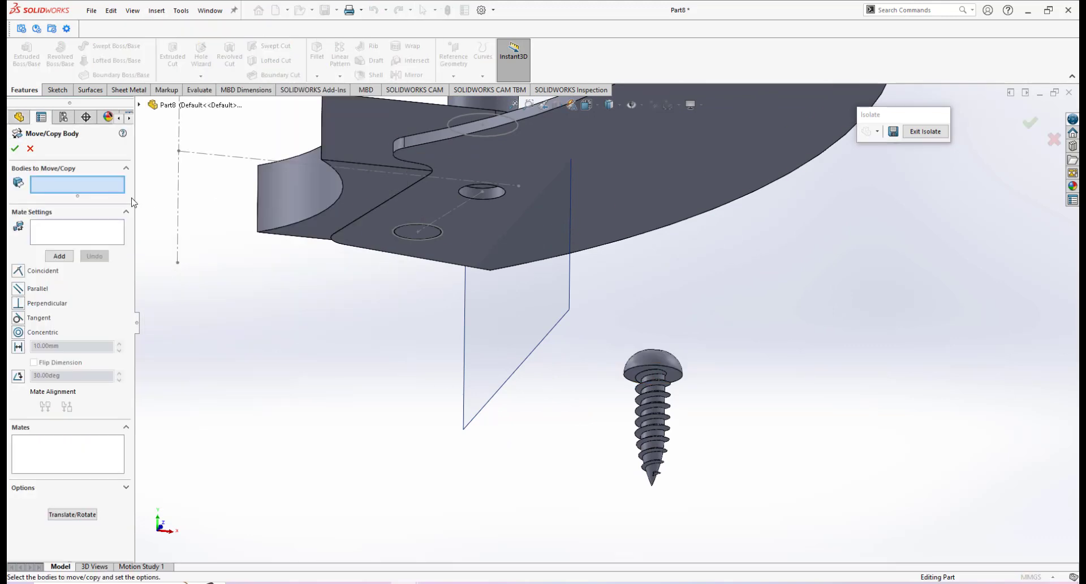
left_click(669, 364)
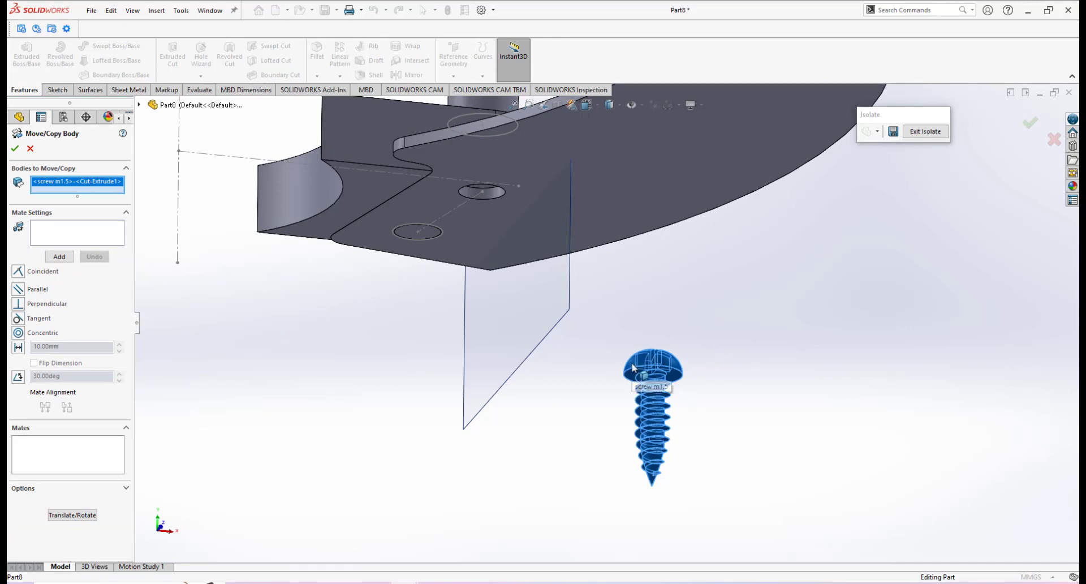
scroll(633, 369, "down", 2)
scroll(689, 383, "down", 2)
left_click(681, 368)
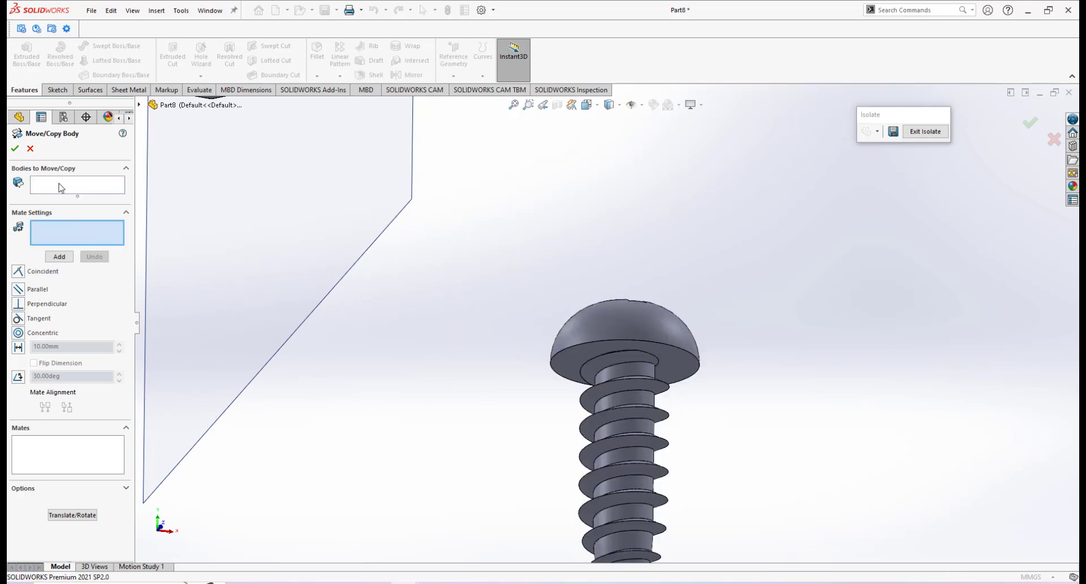
left_click(570, 314)
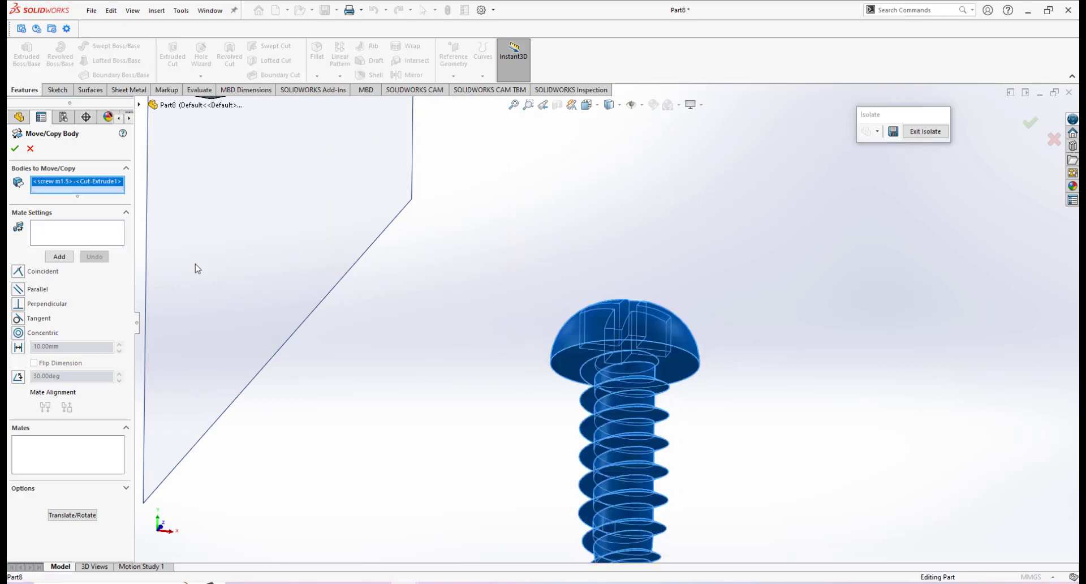
Mate the underside of the screw head coincident with the blade's bottom face, flipping the alignment so the screw tip points toward the blade.
left_click(55, 239)
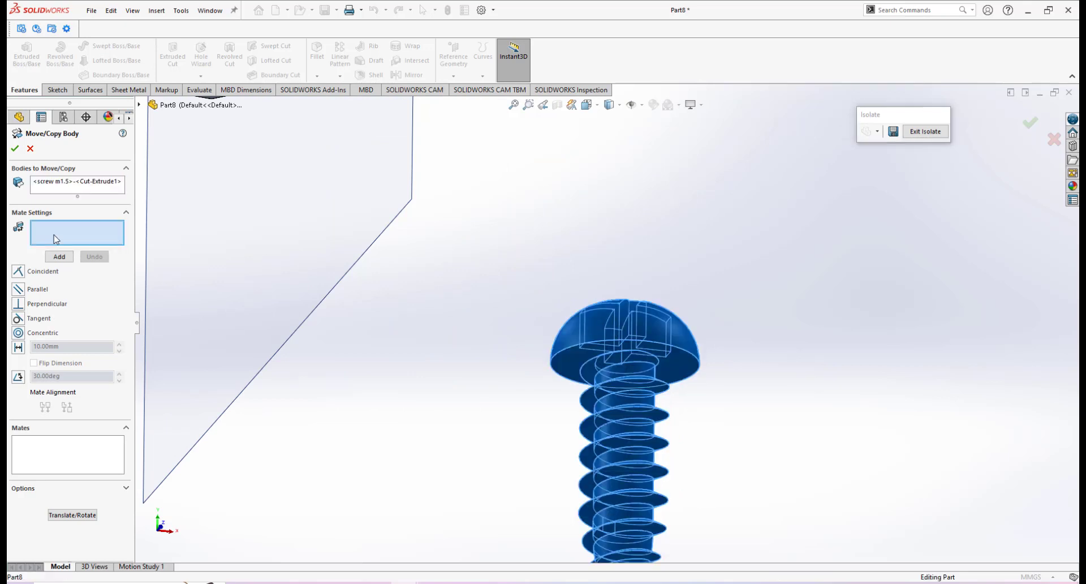
left_click(684, 373)
middle_click_drag(686, 383, 625, 343)
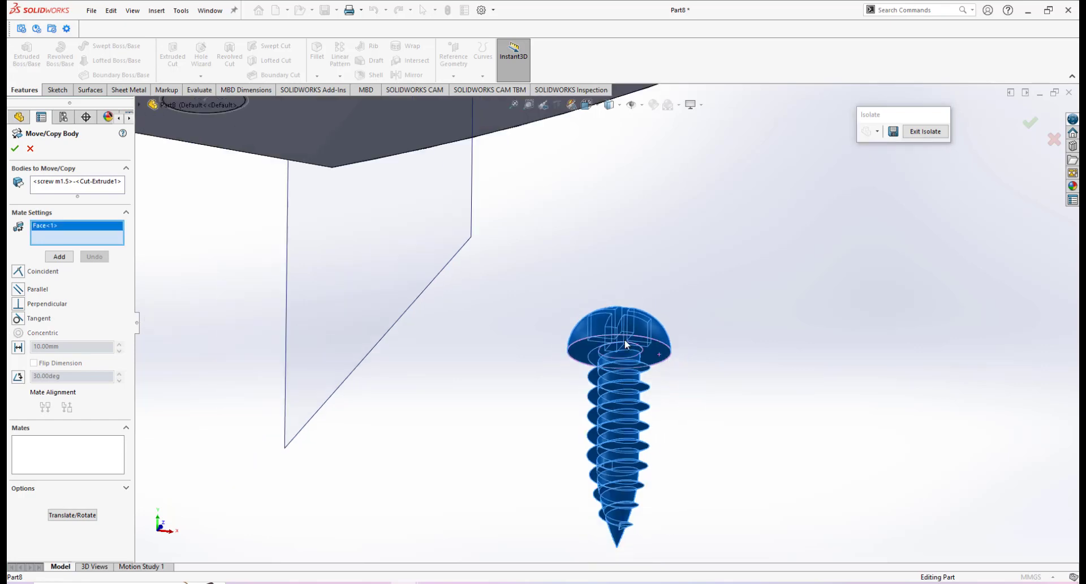
scroll(629, 341, "up", 5)
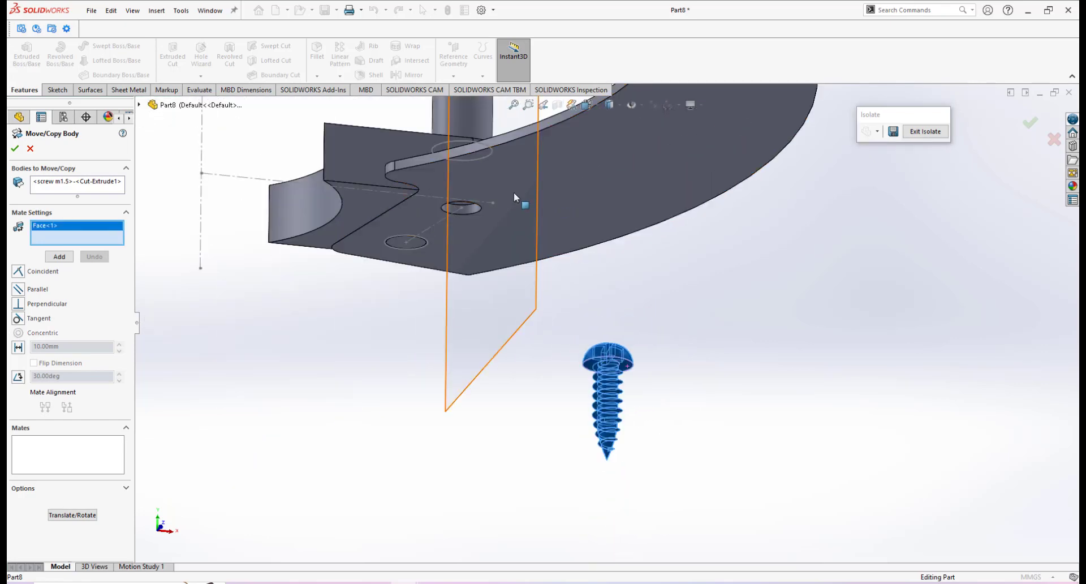
left_click(554, 185)
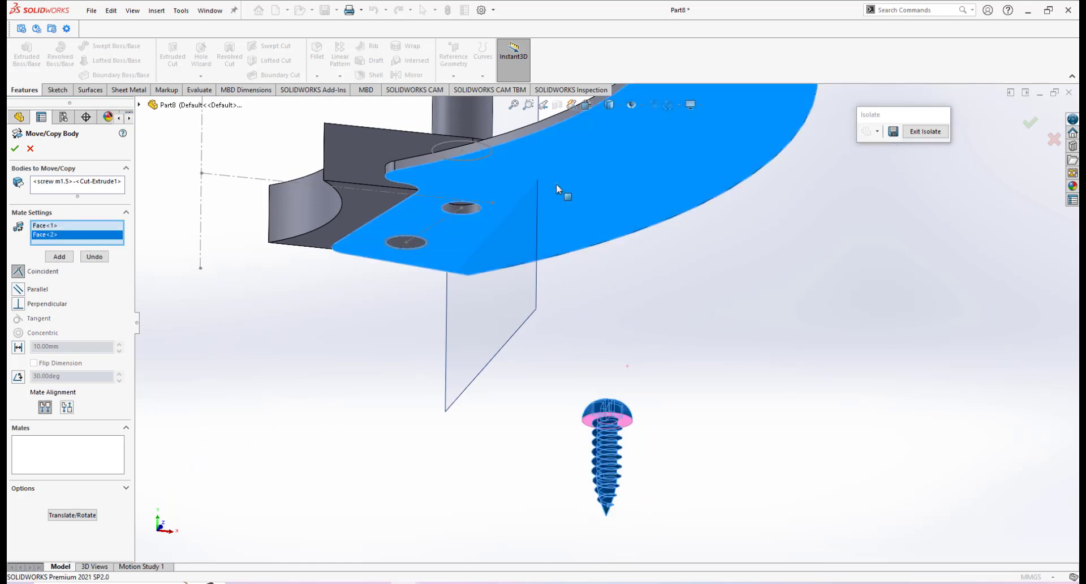
left_click(66, 407)
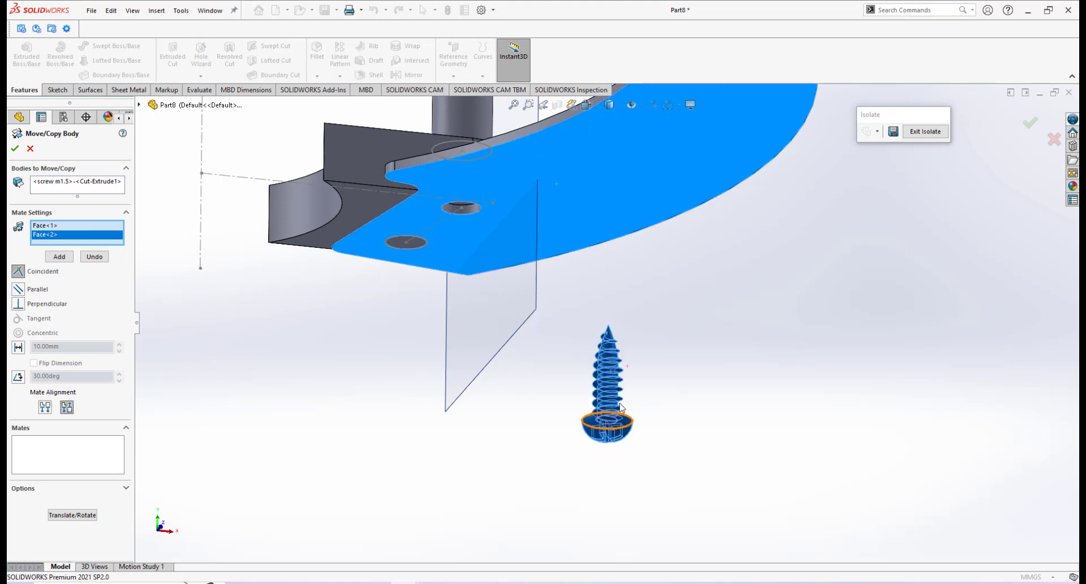
Mate the screw head's underside coincident with the blade's bottom face and the screw shank concentric with the blade hole, completing the body move.
left_click(60, 257)
scroll(616, 412, "down", 2)
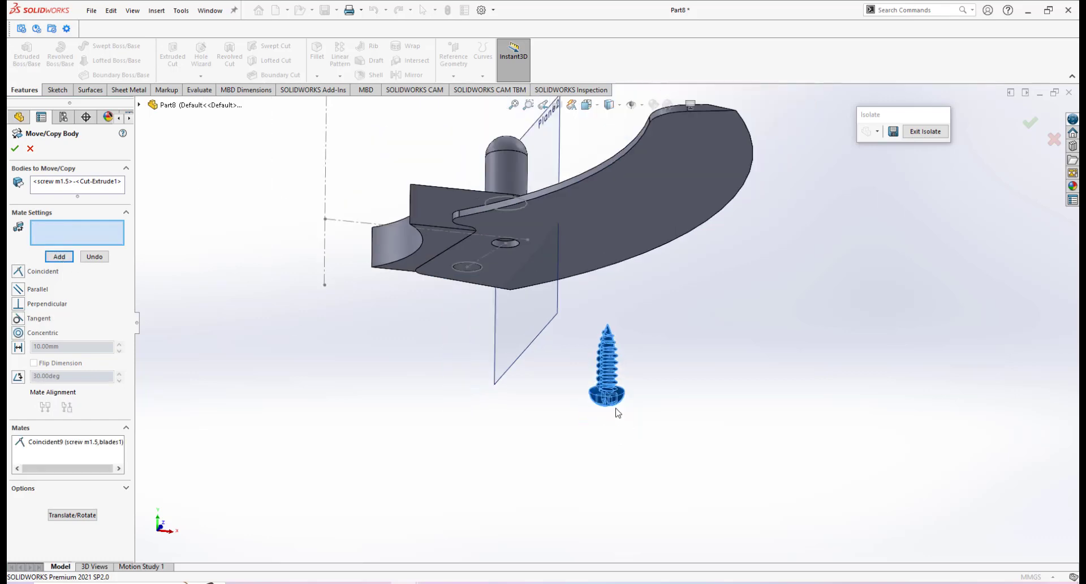
scroll(622, 396, "up", 5)
scroll(609, 349, "down", 6)
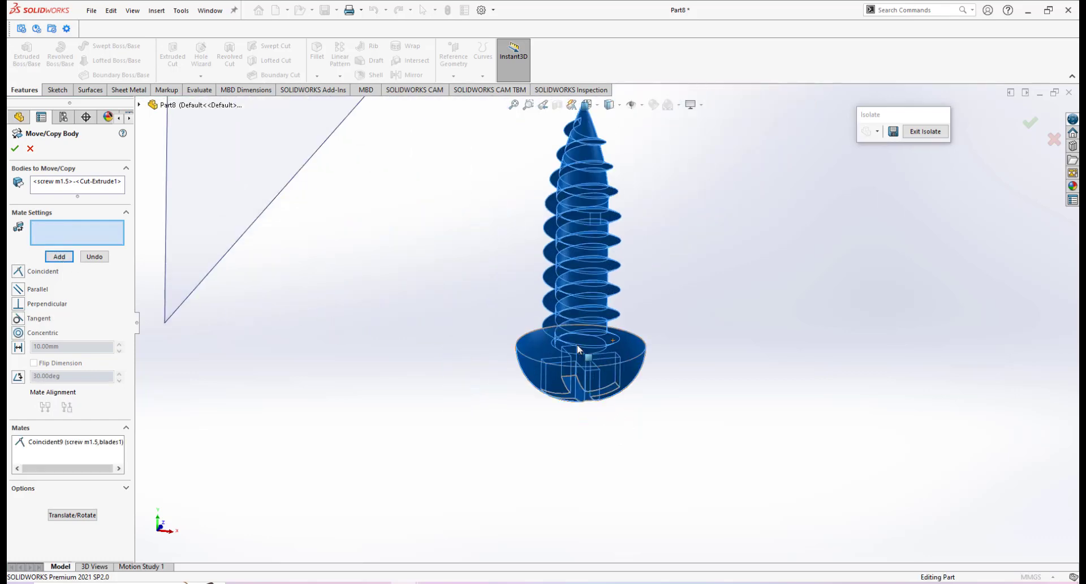
middle_click_drag(592, 332, 557, 306)
left_click(610, 293)
scroll(556, 302, "up", 8)
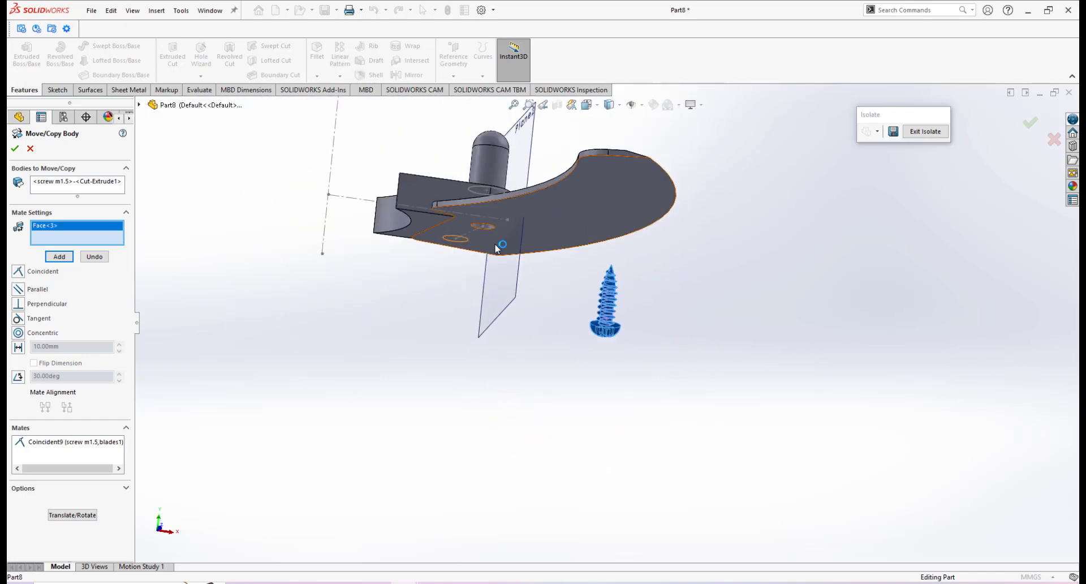
scroll(490, 240, "down", 6)
left_click(521, 223)
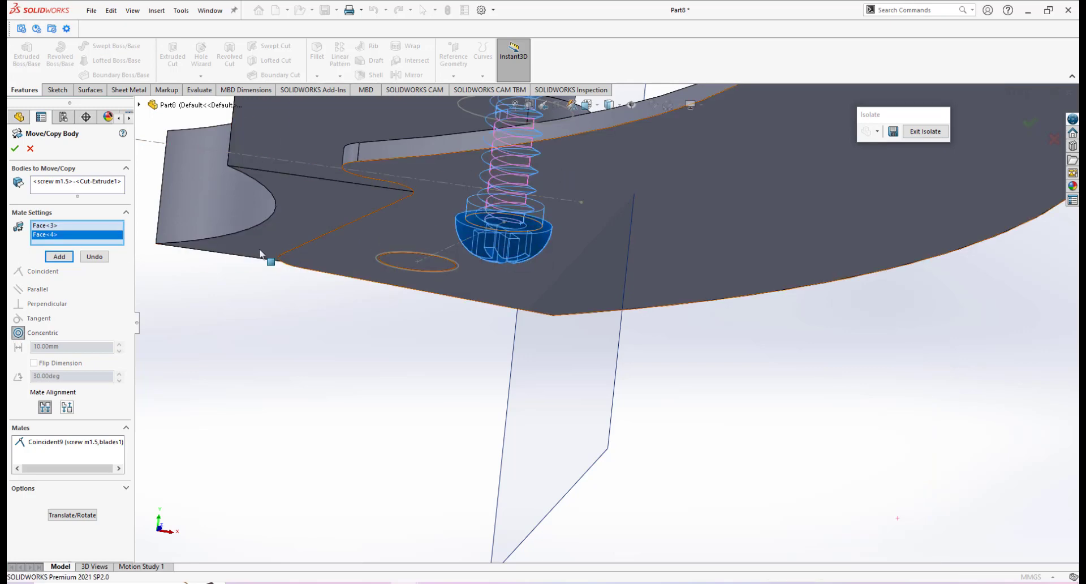
scroll(526, 232, "up", 3)
scroll(536, 231, "down", 2)
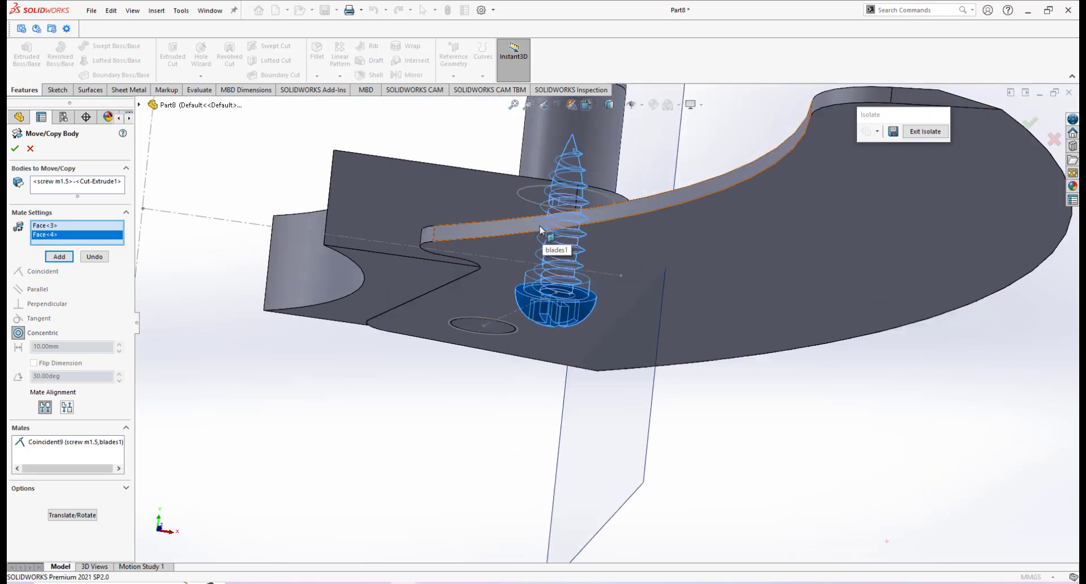
left_click(60, 258)
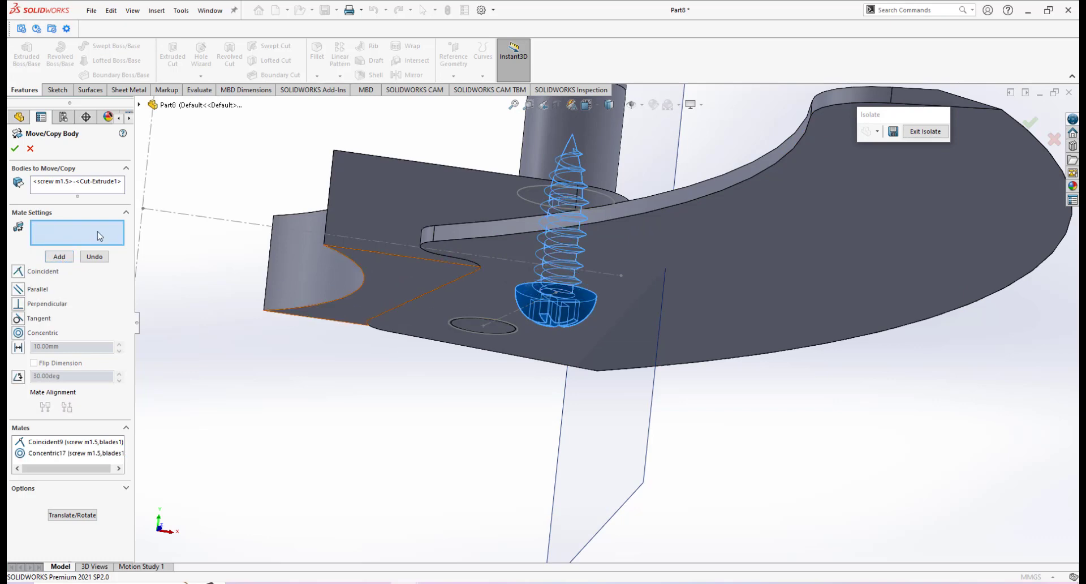
left_click(14, 148)
Examine the screw's seating beneath the blade and its alignment with the domed post from several angles.
scroll(604, 363, "up", 3)
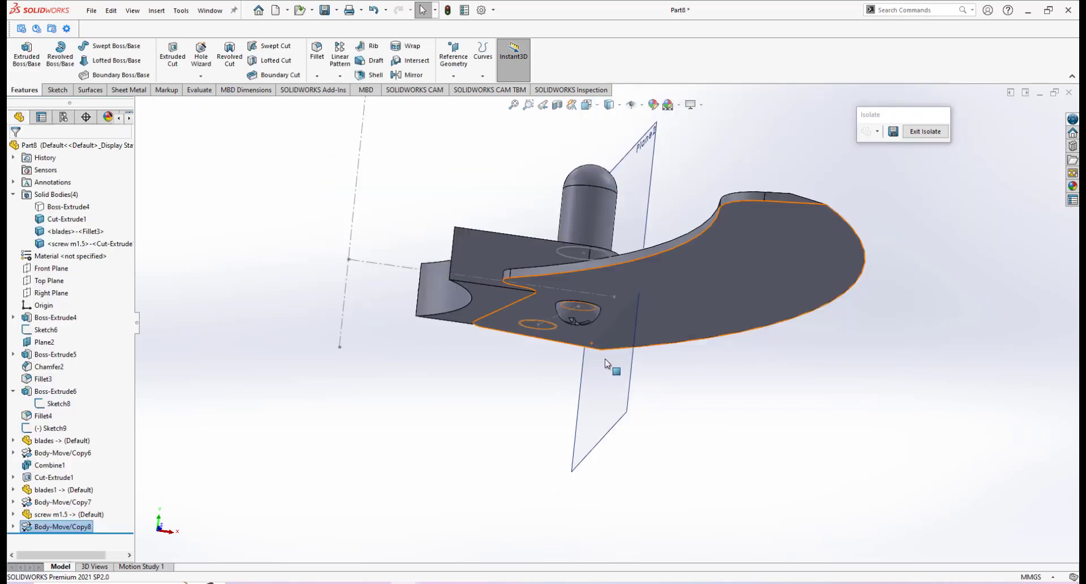
middle_click_drag(606, 362, 538, 338)
scroll(613, 301, "down", 3)
scroll(582, 315, "down", 2)
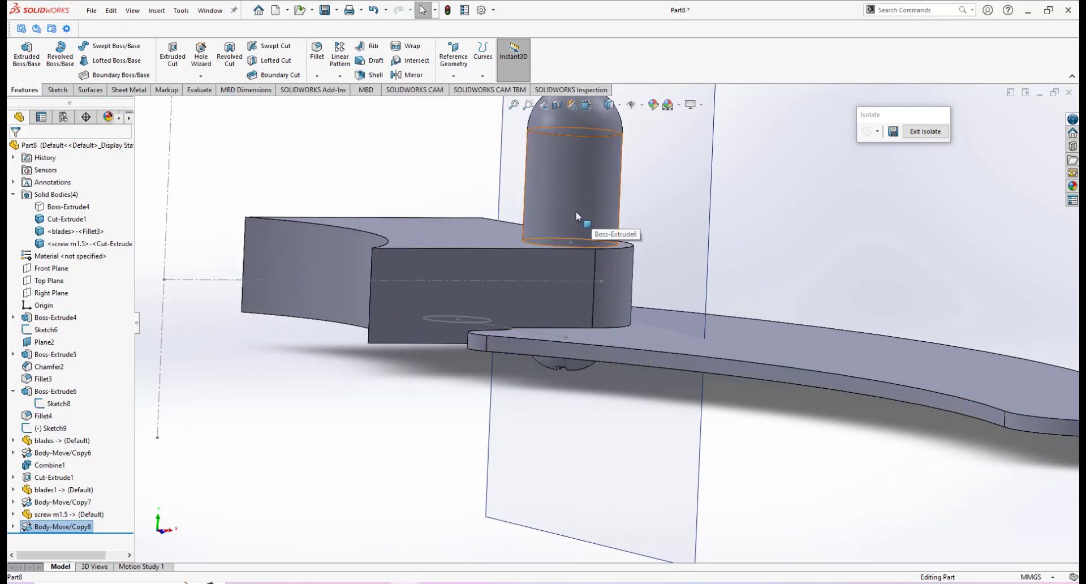
middle_click_drag(576, 211, 596, 233, "ctrl")
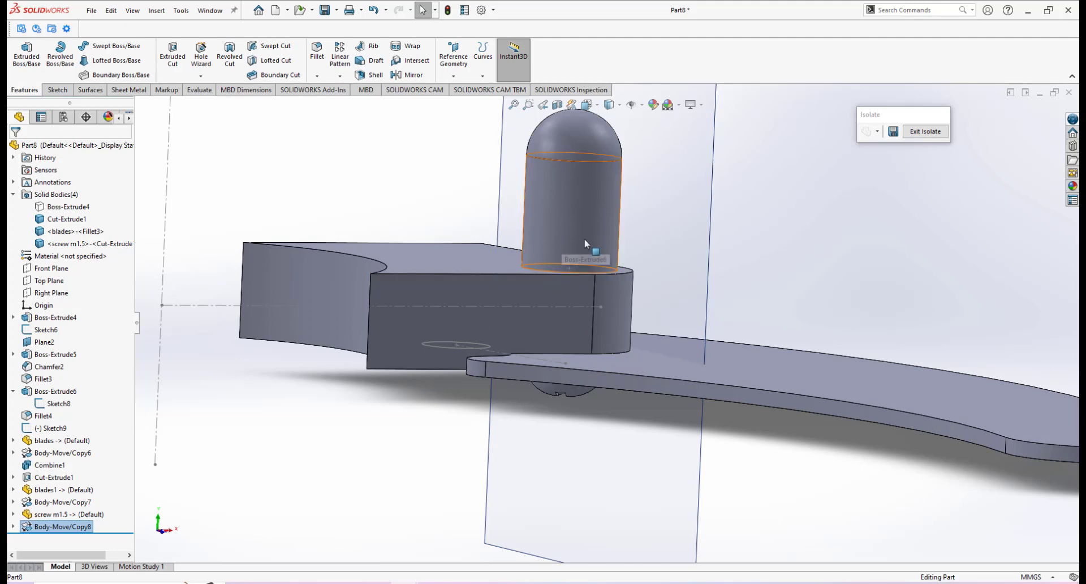
middle_click_drag(580, 259, 551, 412)
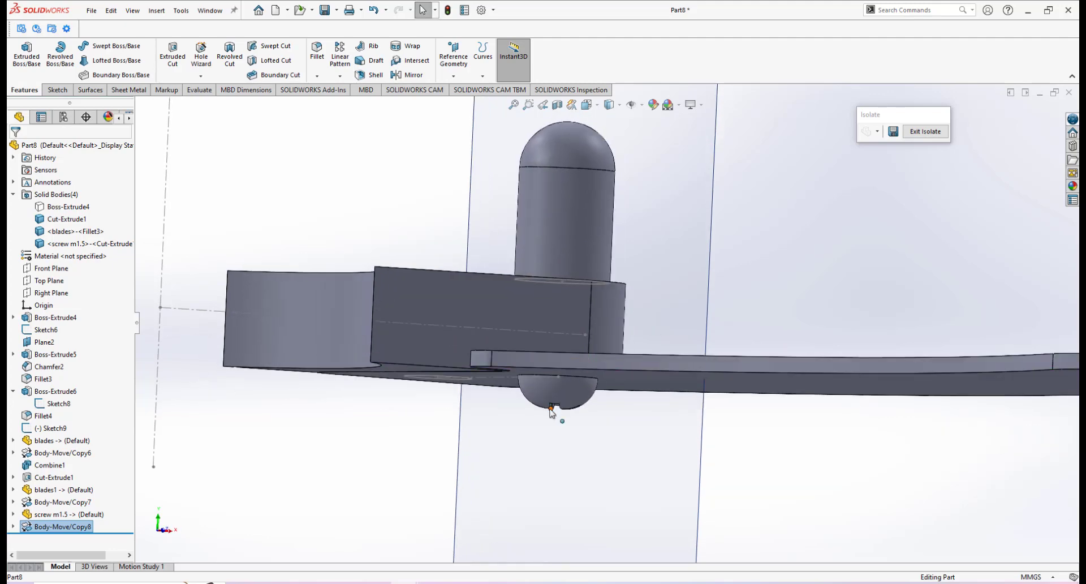
scroll(550, 410, "down", 2)
scroll(590, 283, "up", 3)
scroll(593, 270, "down", 2)
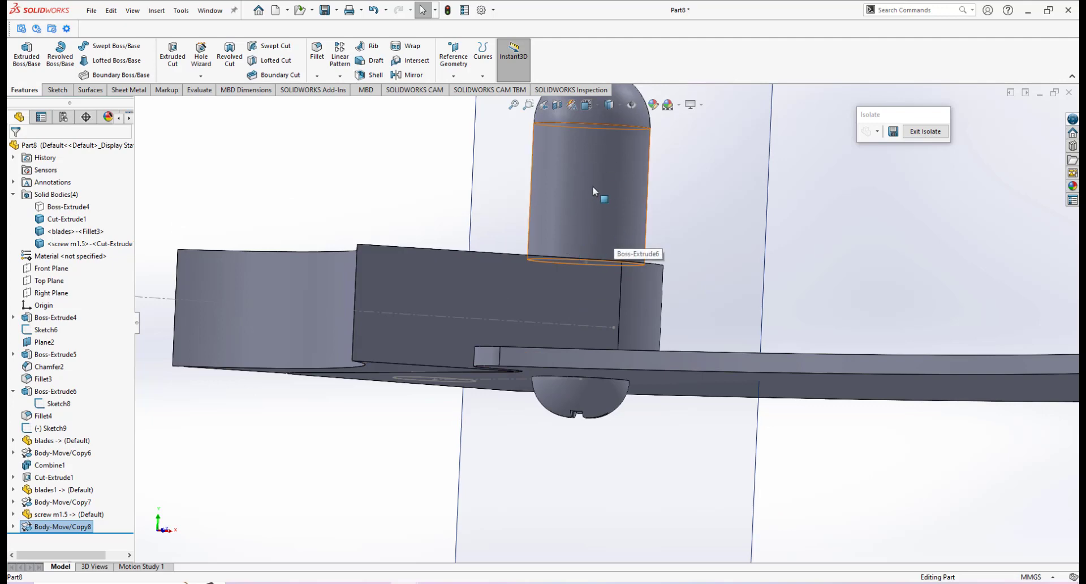
scroll(594, 198, "up", 2)
scroll(644, 331, "up", 1)
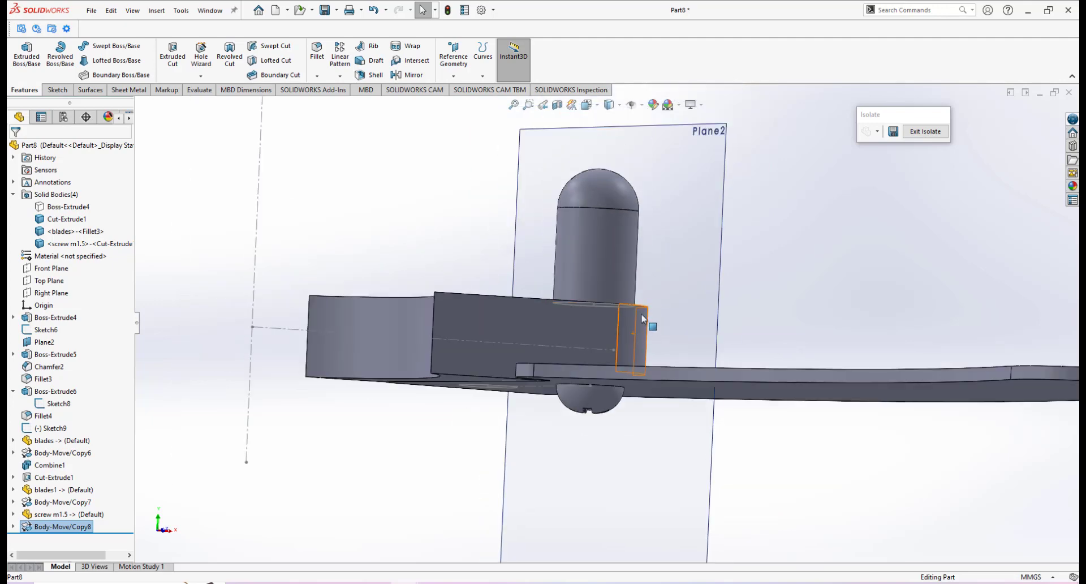
scroll(646, 311, "down", 2)
middle_click_drag(590, 367, 582, 384)
scroll(581, 367, "up", 1)
scroll(581, 369, "up", 1)
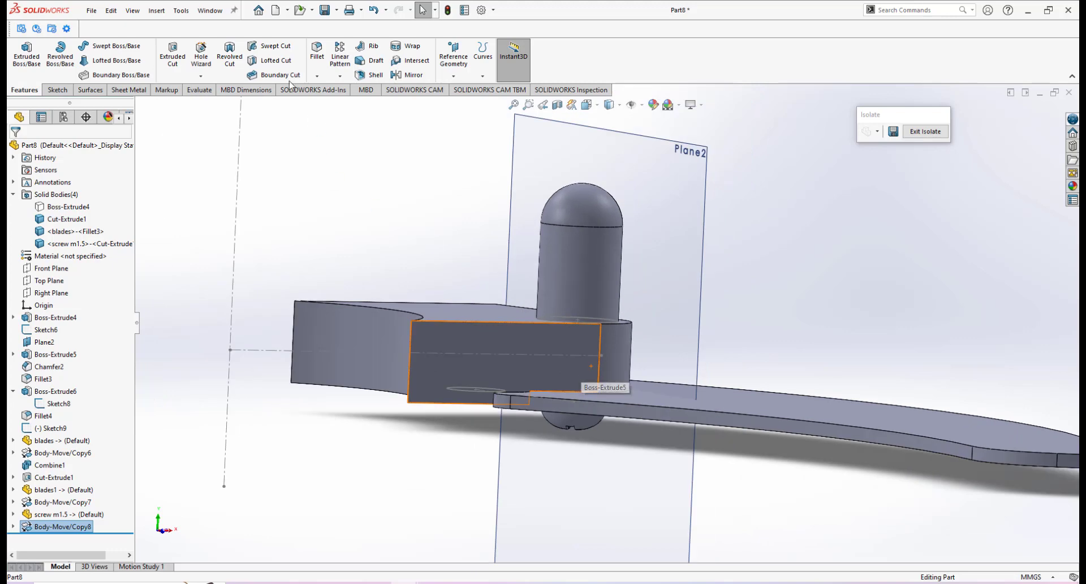
Subtract the screw m1.5 body from the main holder body with the domed post using Combine.
left_click(157, 10)
mouse_move(167, 63)
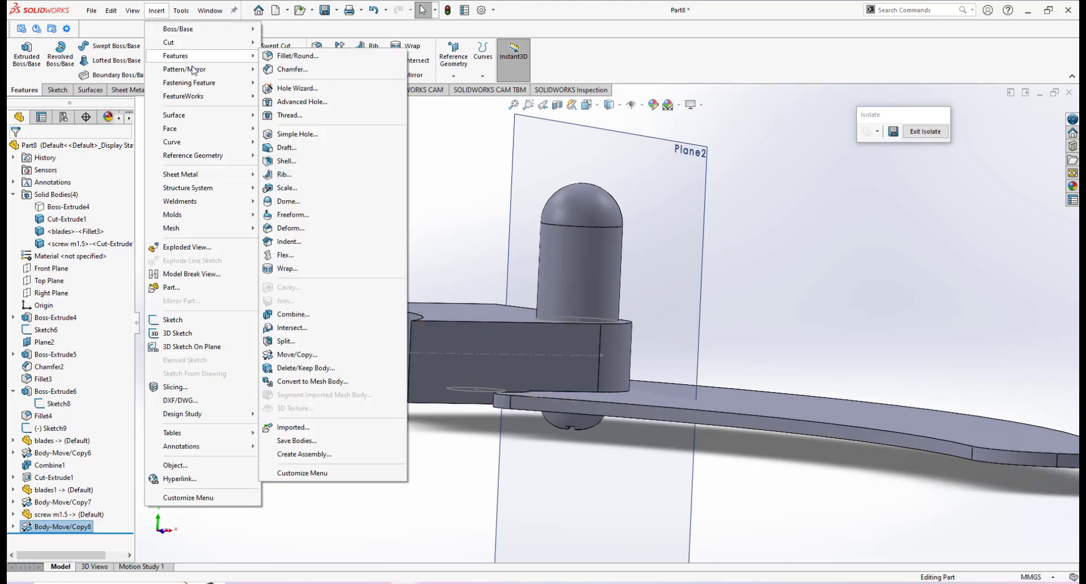
left_click(302, 320)
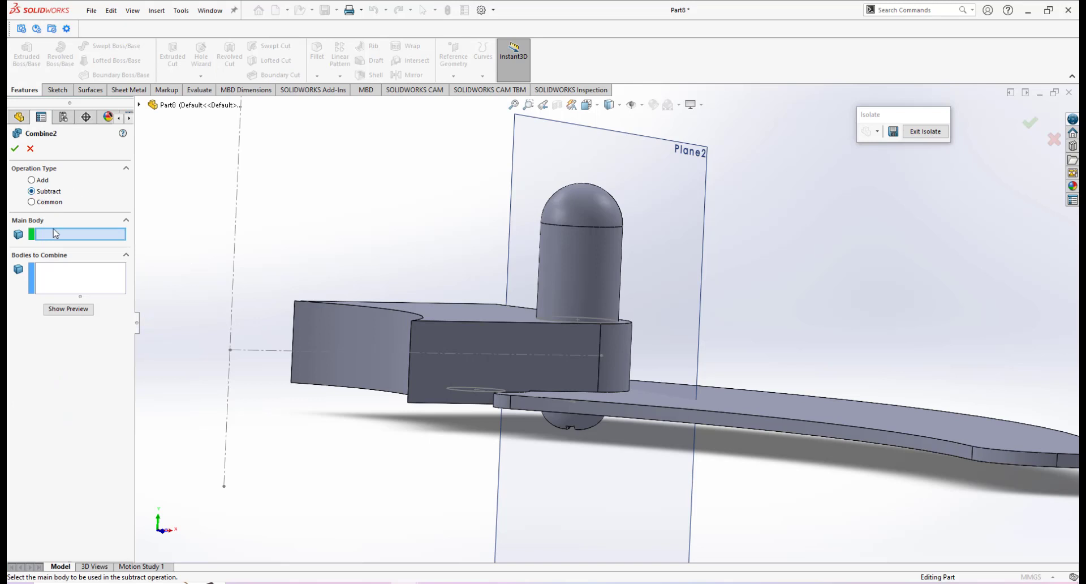
left_click(579, 266)
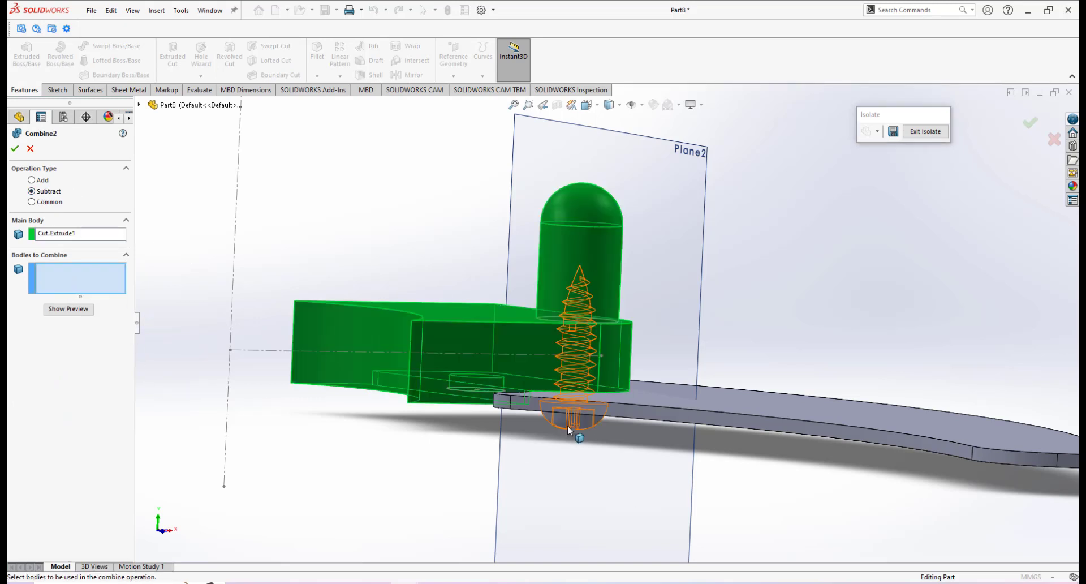
left_click(568, 425)
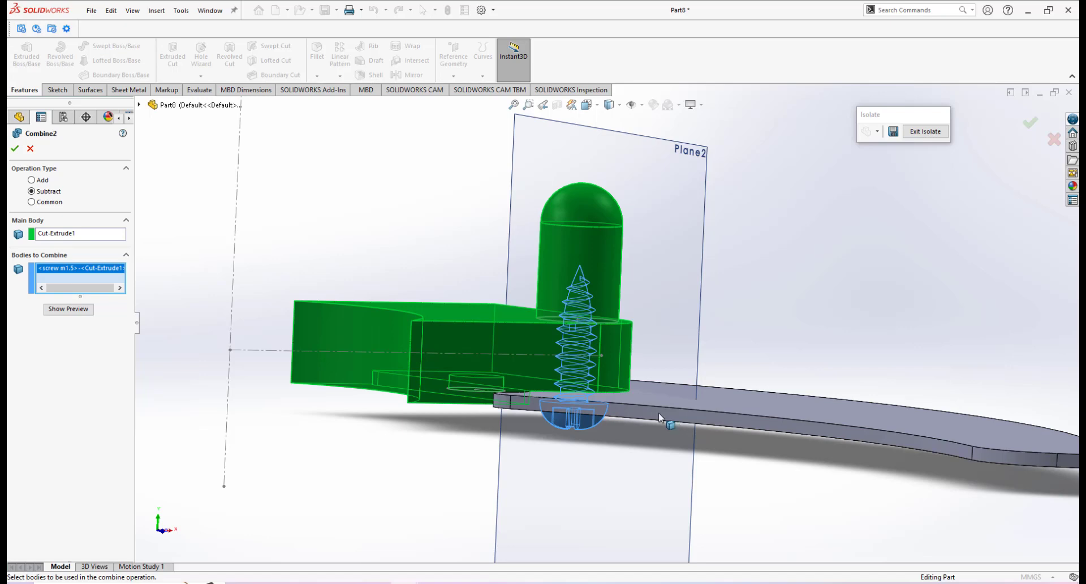
scroll(580, 383, "up", 2)
scroll(609, 416, "down", 4)
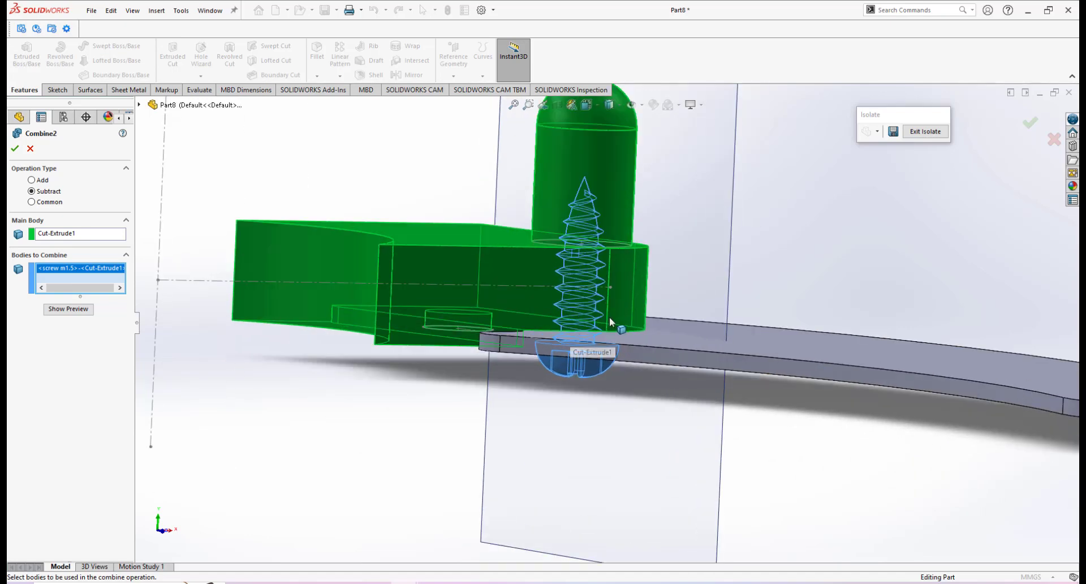
mouse_move(609, 318)
middle_mouse_down()
mouse_move(622, 289)
mouse_move(609, 340)
mouse_move(608, 300)
middle_mouse_up()
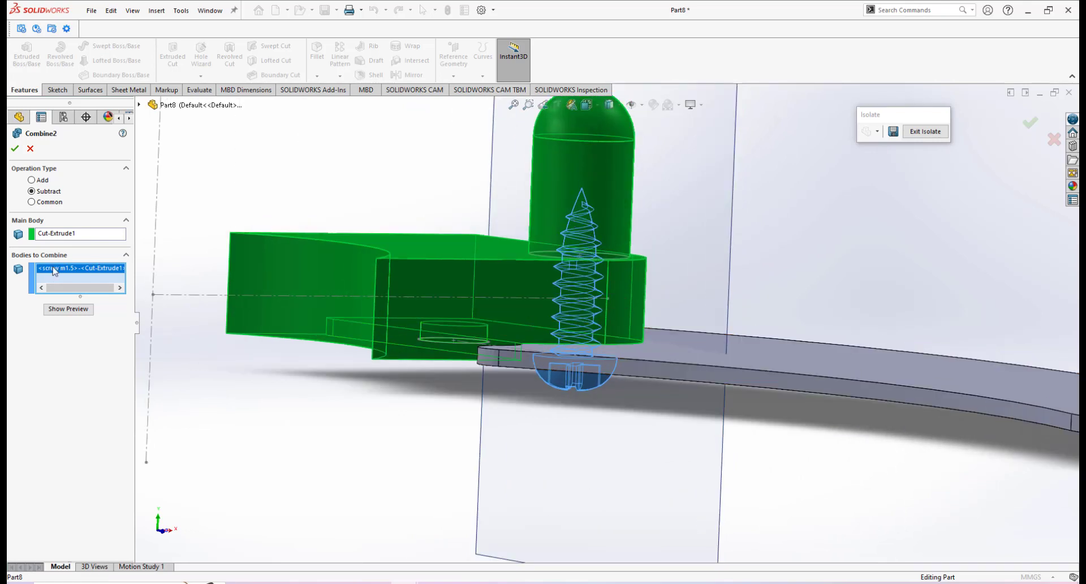
left_click(15, 149)
Delete the curved blade body, clearing the holder body from the deletion selection.
scroll(594, 340, "up", 3)
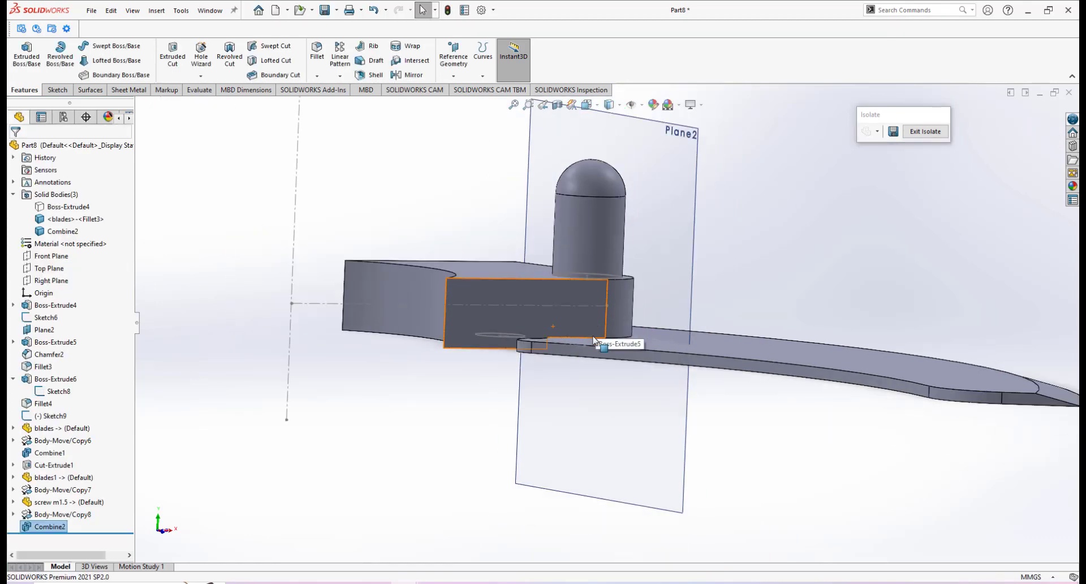
middle_click_drag(597, 342, 616, 299)
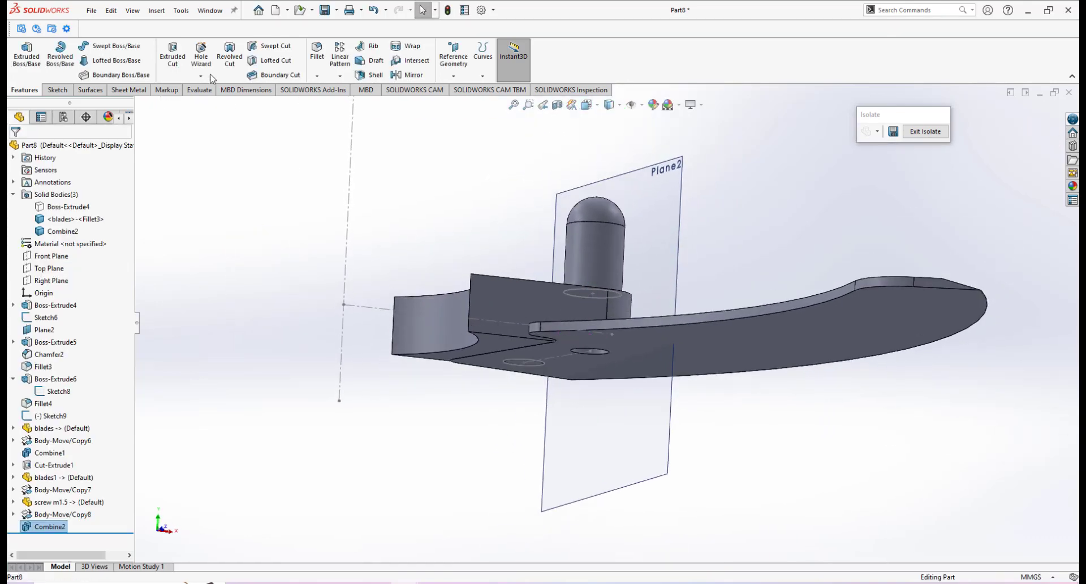
left_click(156, 10)
mouse_move(173, 60)
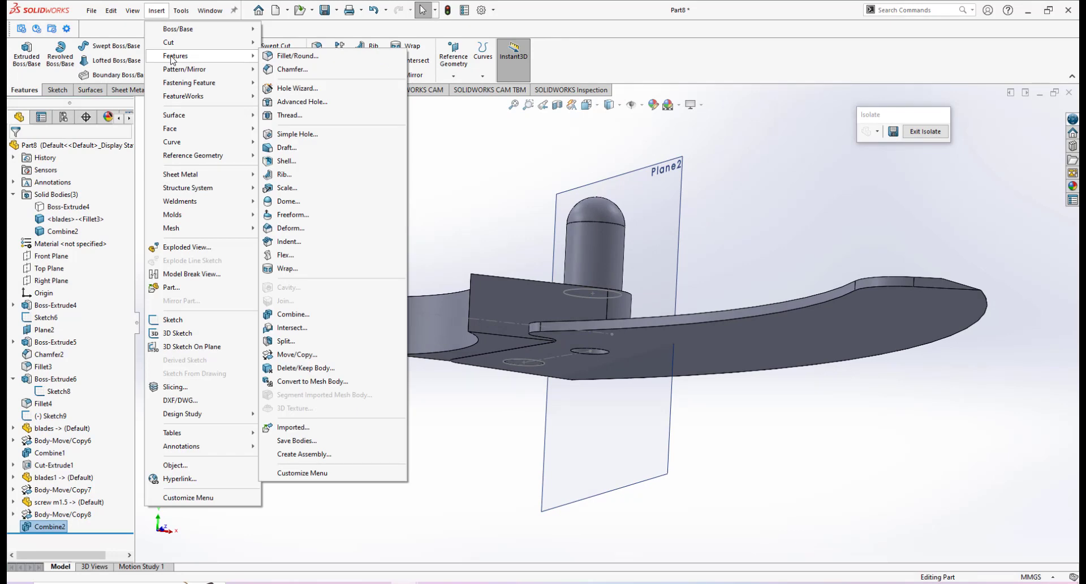
left_click(302, 368)
left_click(715, 349)
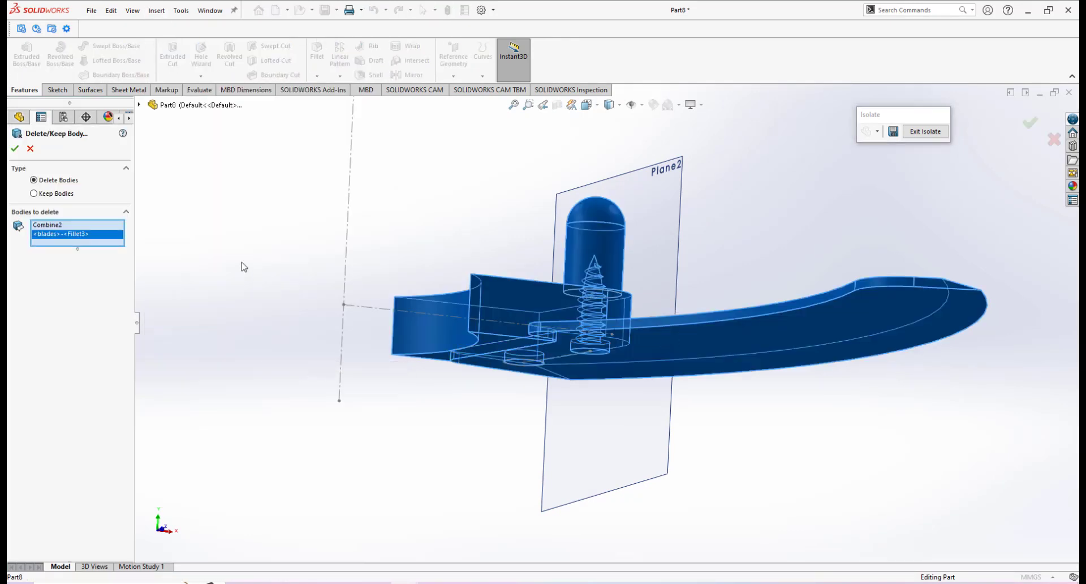
right_click(65, 239)
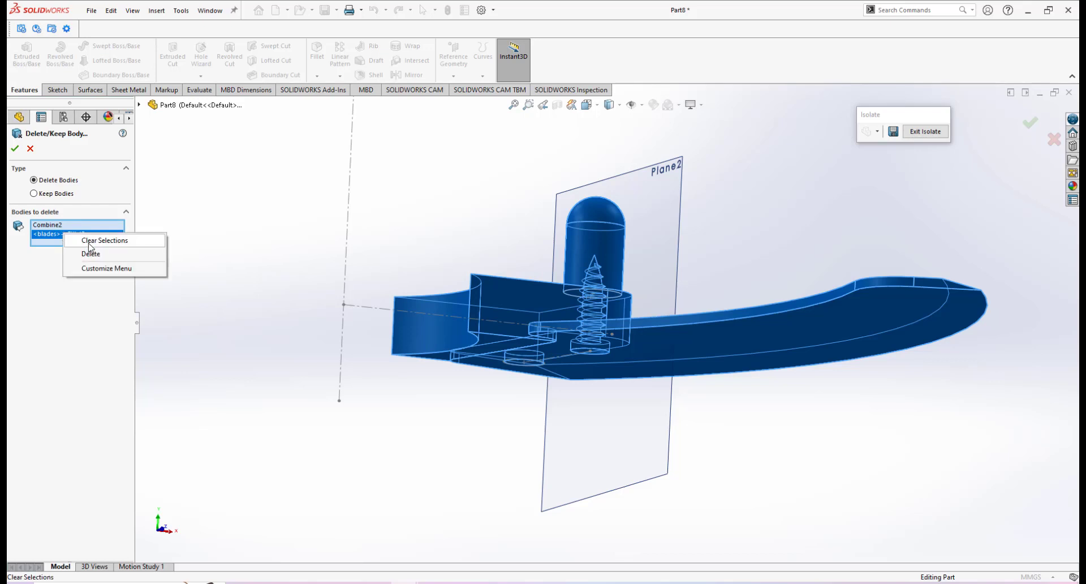
left_click(85, 243)
middle_click_drag(405, 262, 600, 299)
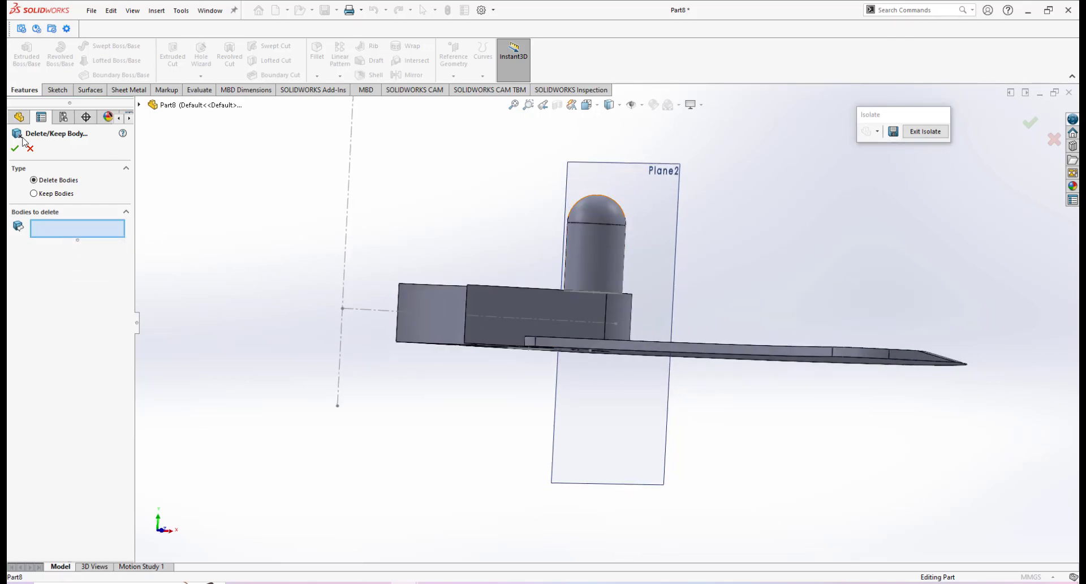
mouse_move(729, 323)
middle_mouse_down()
mouse_move(744, 362)
mouse_move(741, 330)
middle_mouse_up()
left_click(742, 330)
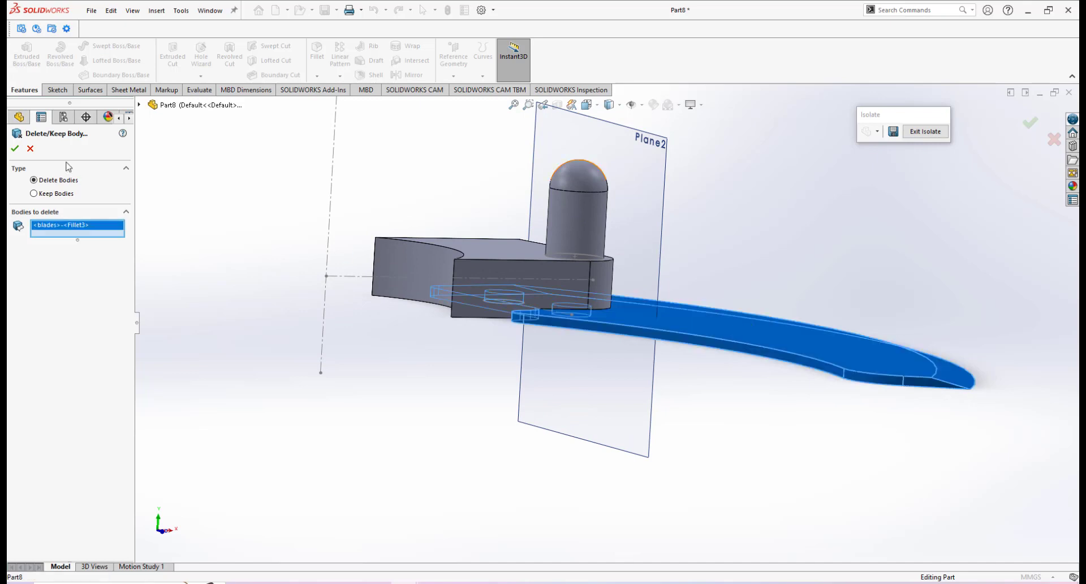
left_click(12, 148)
Examine the threaded screw hole in the underside of the holder body.
scroll(574, 291, "down", 3)
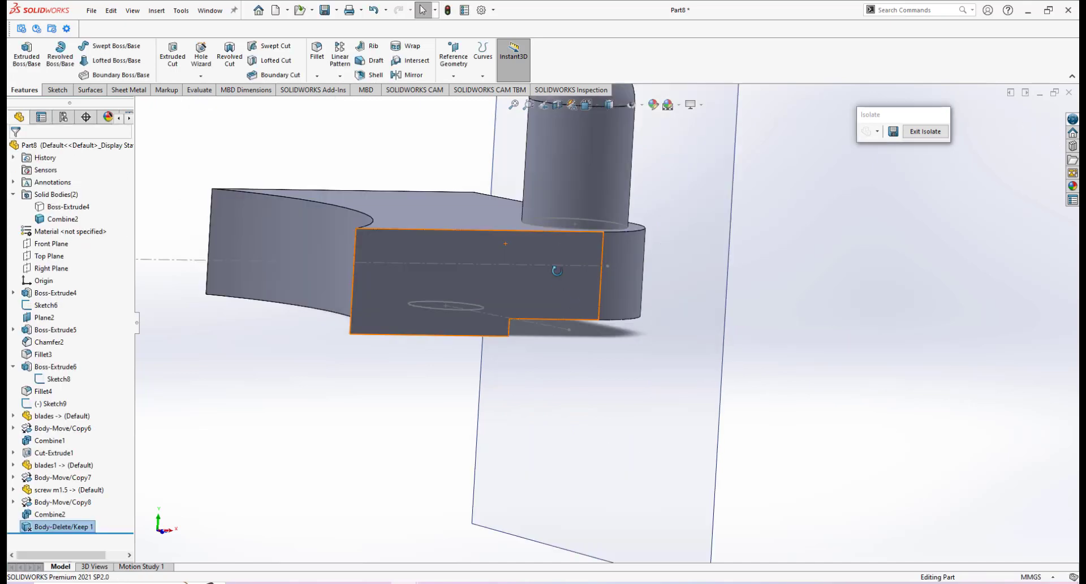
middle_click_drag(557, 271, 563, 402)
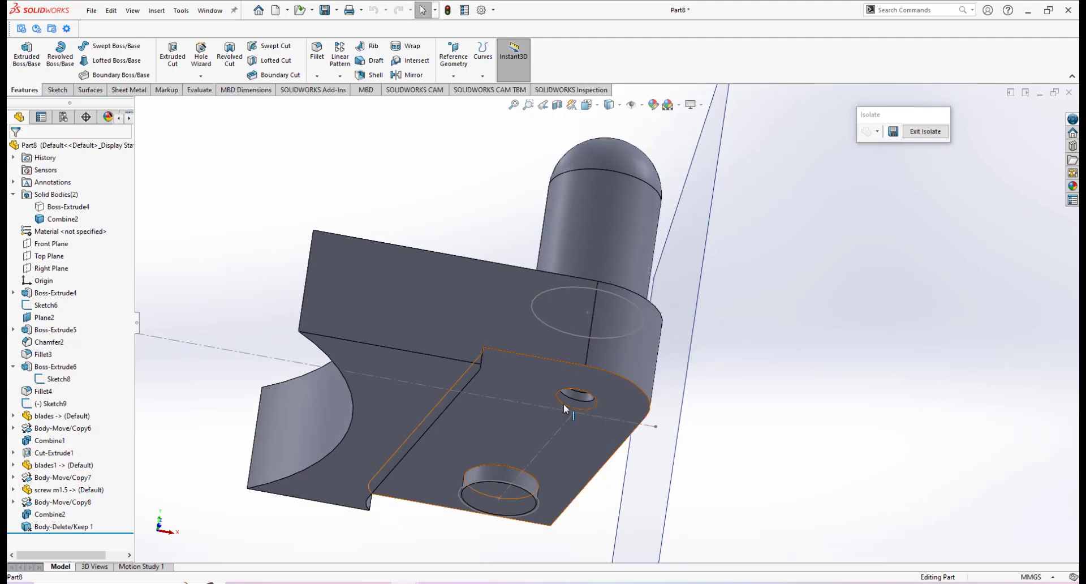
scroll(569, 395, "down", 4)
scroll(568, 395, "up", 3)
scroll(613, 328, "down", 1)
mouse_move(614, 325)
middle_mouse_down()
mouse_move(618, 259)
mouse_move(595, 318)
mouse_move(627, 231)
mouse_move(594, 322)
middle_mouse_up()
scroll(593, 319, "down", 2)
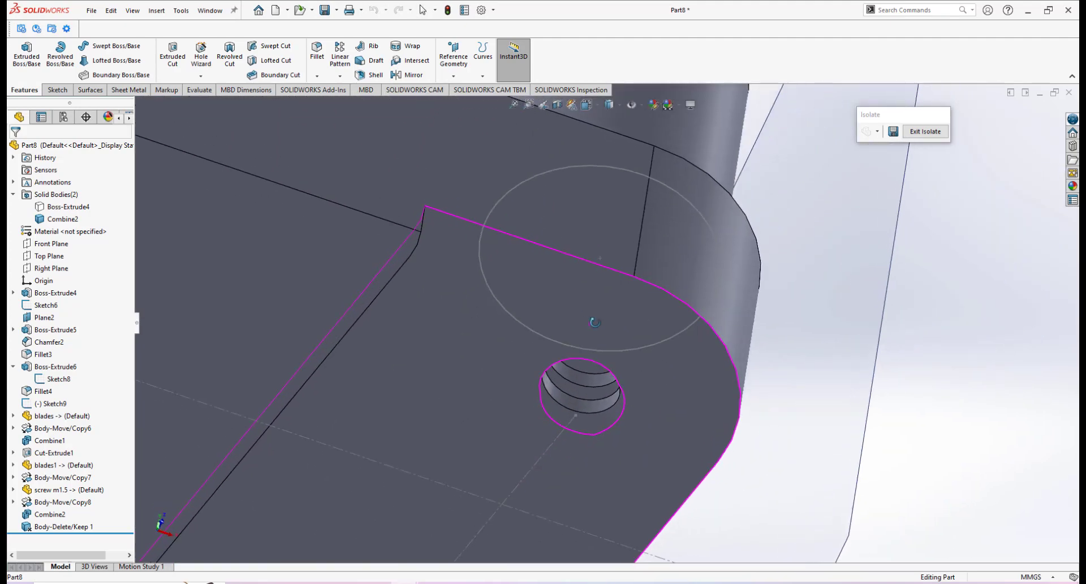
scroll(594, 322, "up", 3)
middle_click_drag(617, 273, 586, 320)
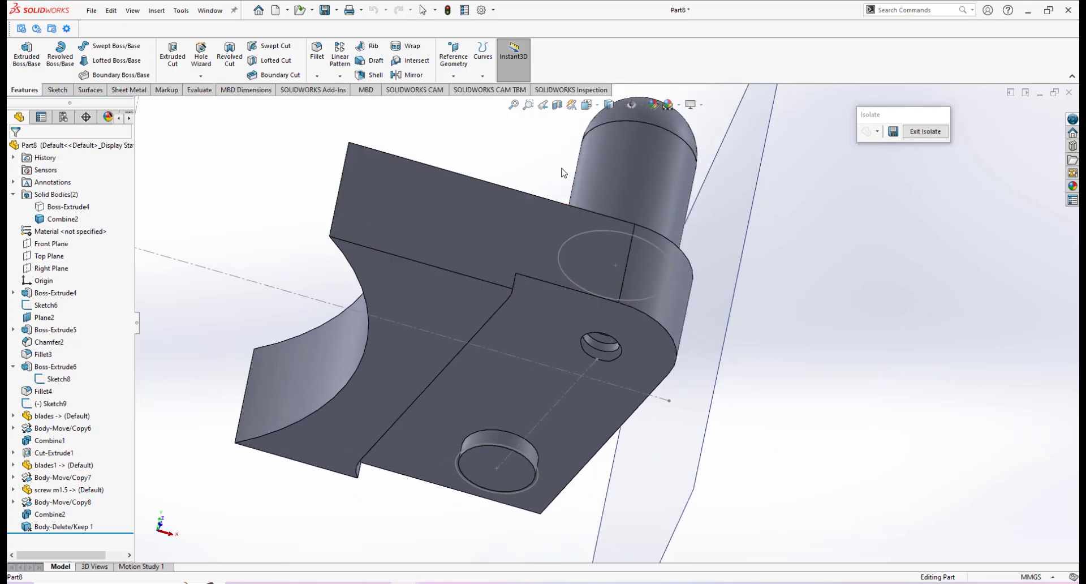
Section the part along the Front Plane at a 3 mm offset and examine the screw-shaped cavity inside the post.
left_click(557, 104)
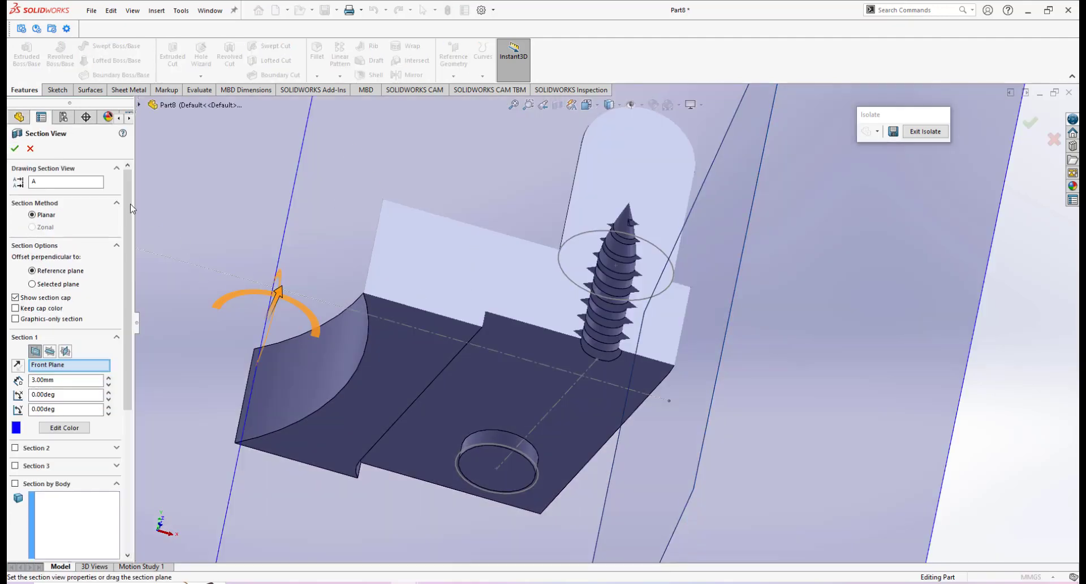
left_click(16, 149)
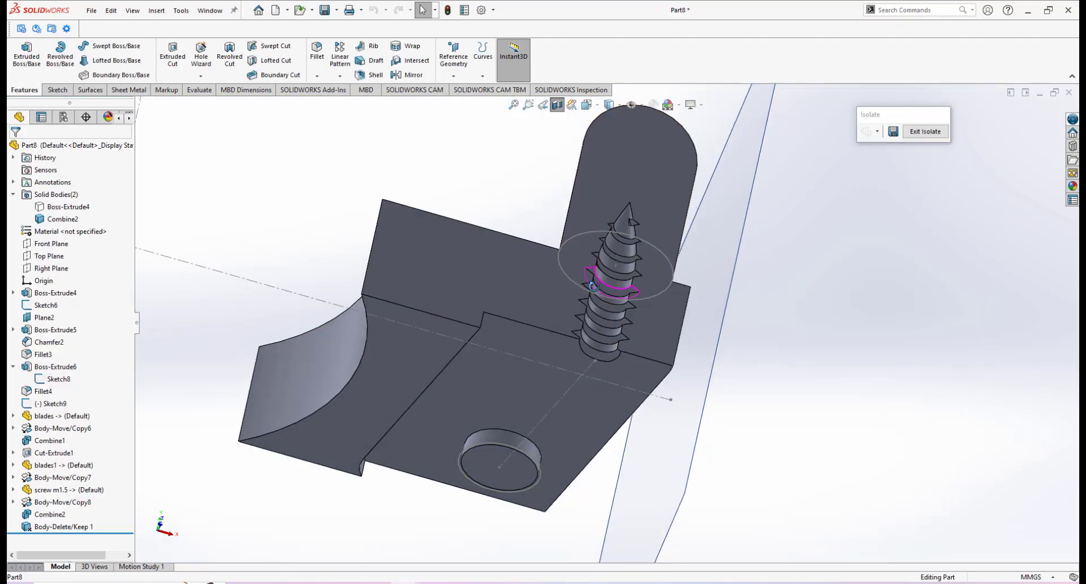
scroll(614, 312, "down", 2)
mouse_move(614, 312)
middle_mouse_down()
mouse_move(599, 322)
mouse_move(620, 313)
middle_mouse_up()
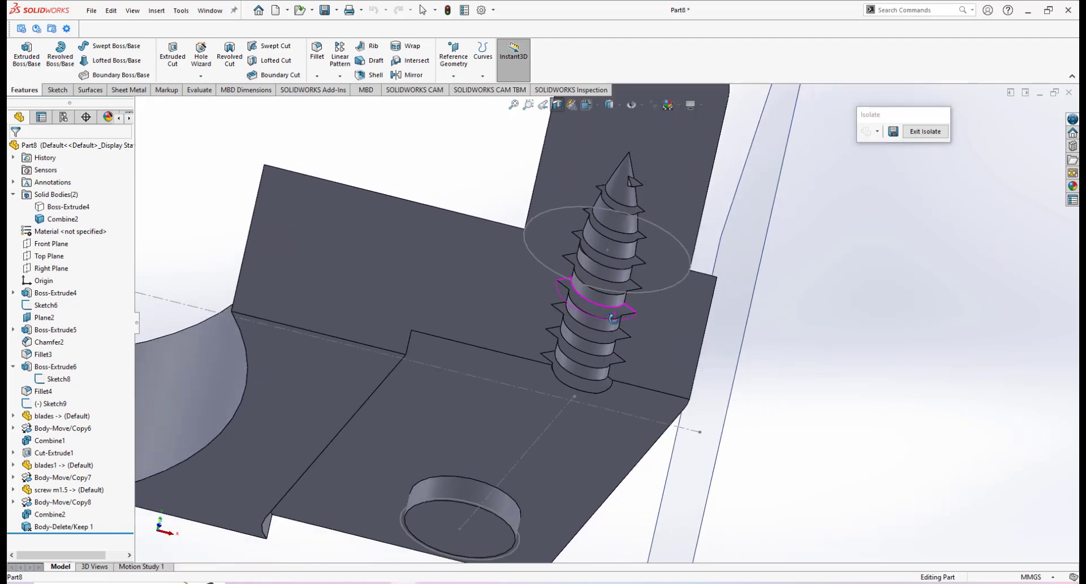
scroll(620, 312, "up", 2)
scroll(620, 311, "down", 2)
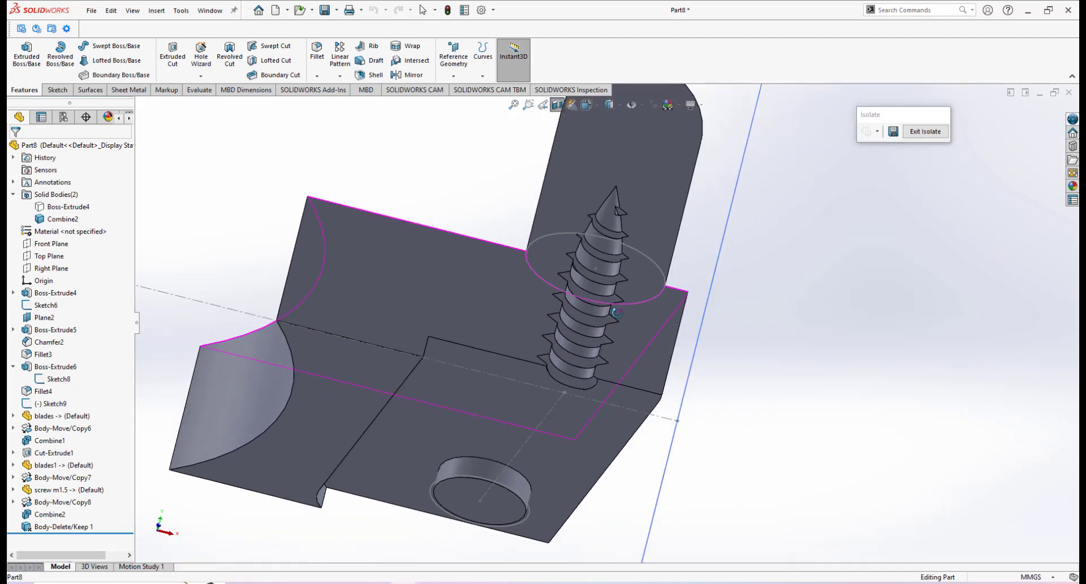
scroll(617, 313, "up", 2)
middle_click_drag(614, 296, 578, 335)
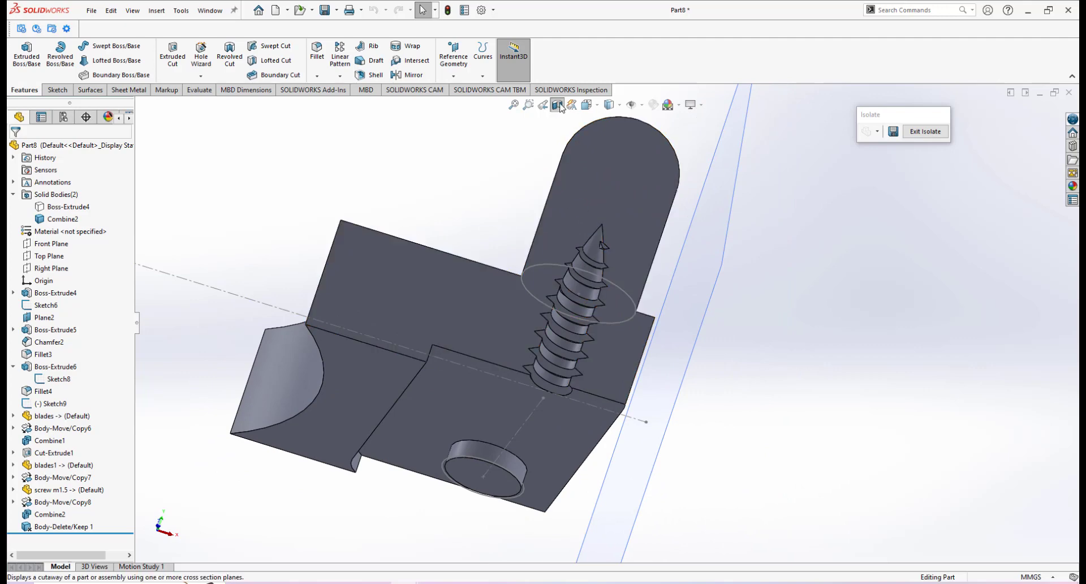
Exit the isolated display of the holder body and show the whole part in the isometric view.
middle_click_drag(586, 299, 606, 247)
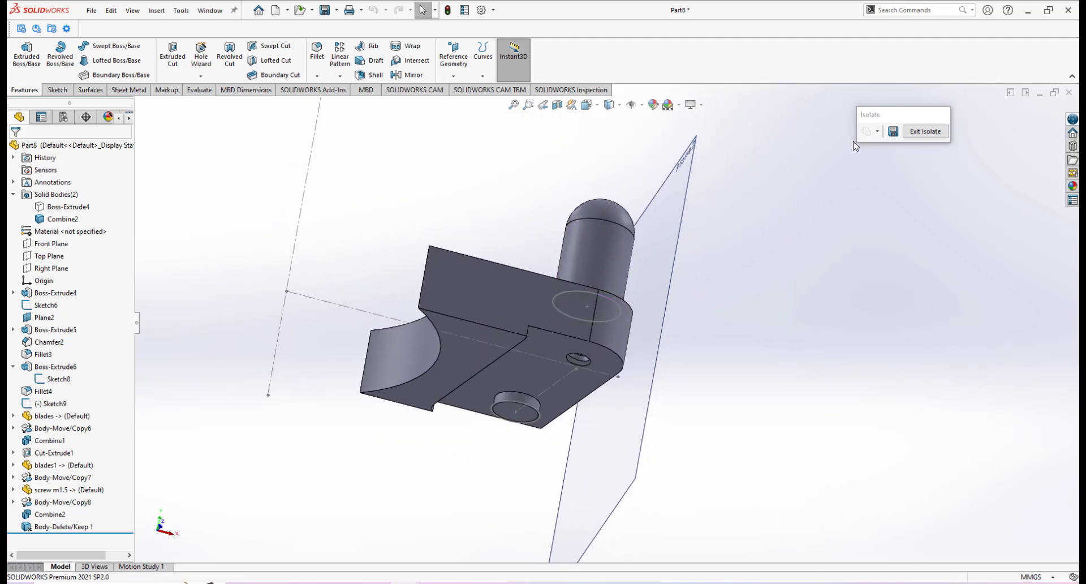
left_click(917, 134)
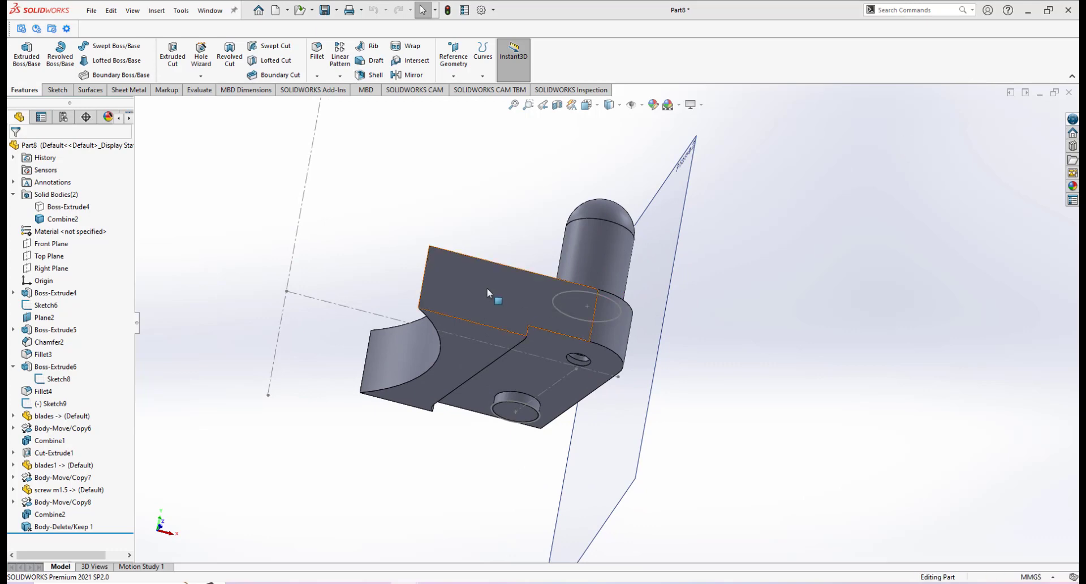
scroll(543, 317, "up", 10)
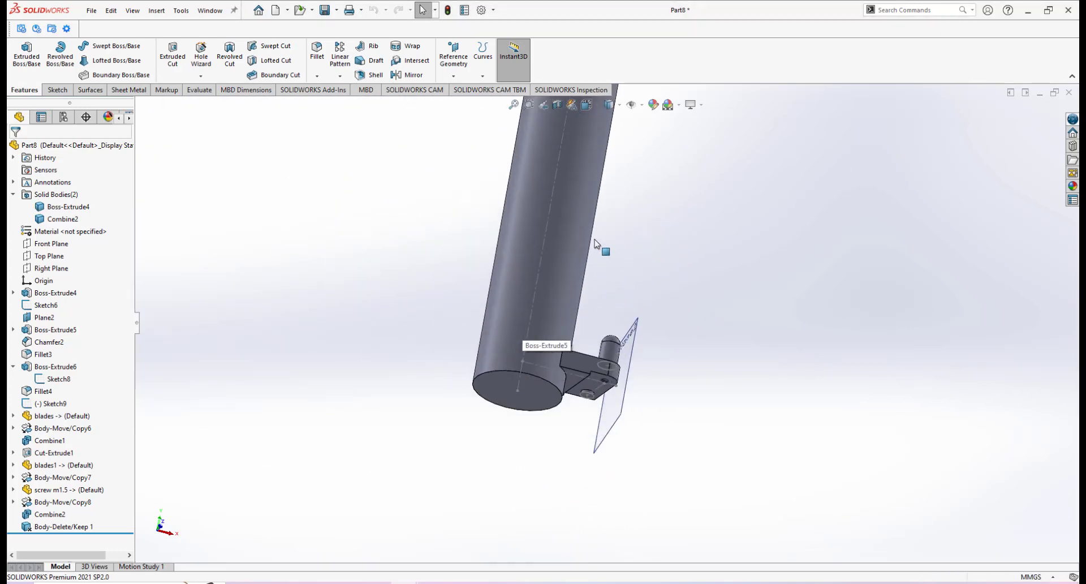
key("f")
key("space")
left_click(127, 45)
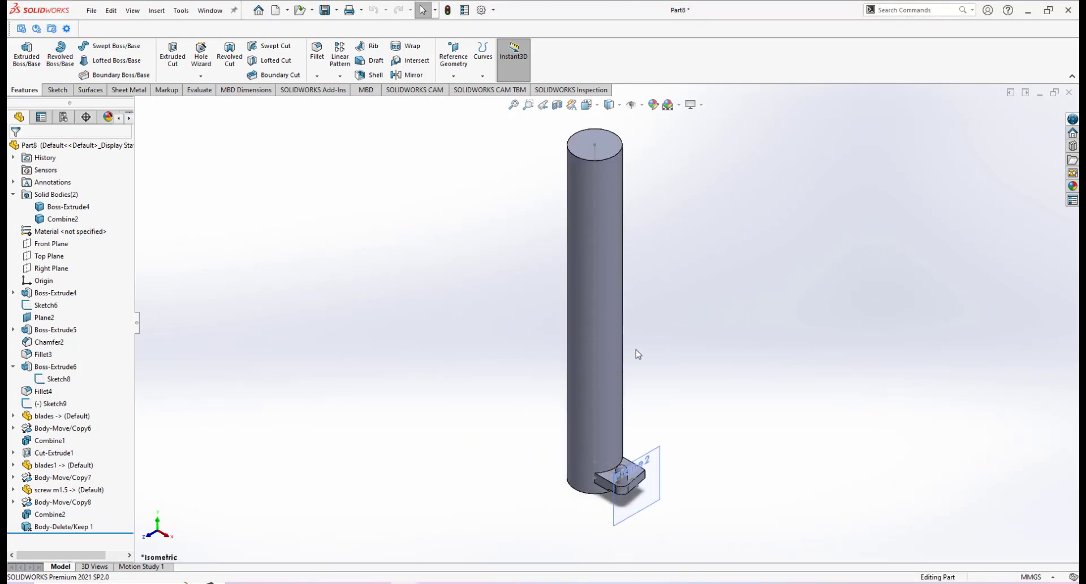
Examine the cylinder and the holder with the domed post near its base.
left_click(612, 311)
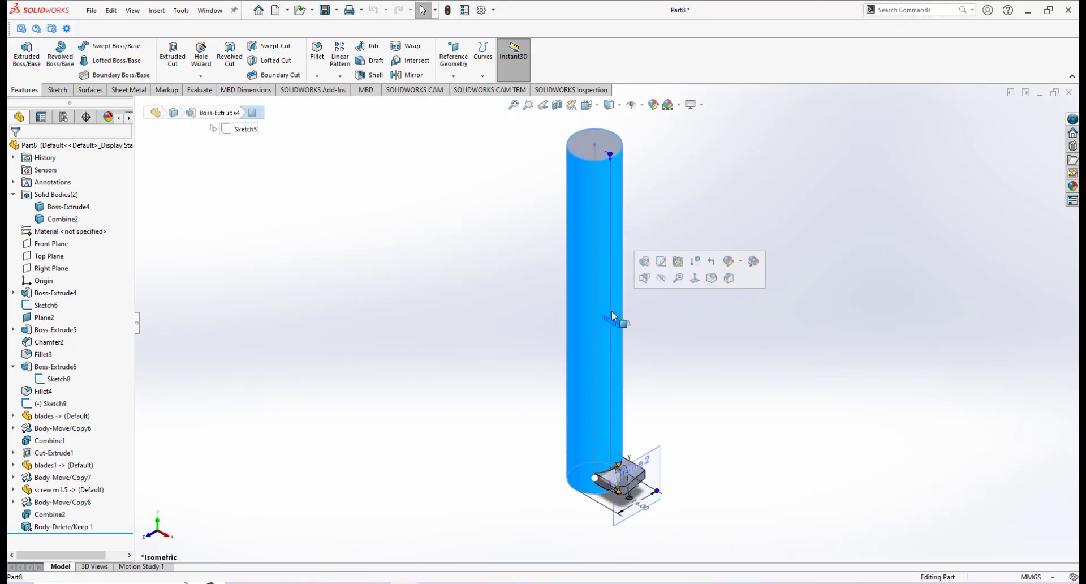
left_click(700, 422)
scroll(632, 456, "down", 2)
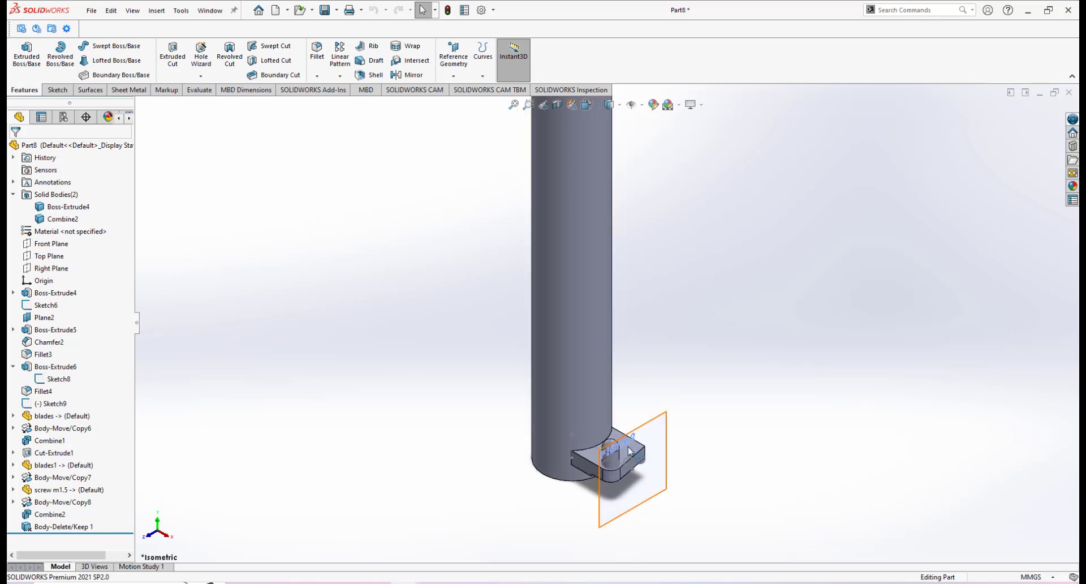
left_click(632, 456)
left_click(614, 449)
left_click(696, 312)
scroll(620, 404, "up", 1)
scroll(612, 399, "down", 3)
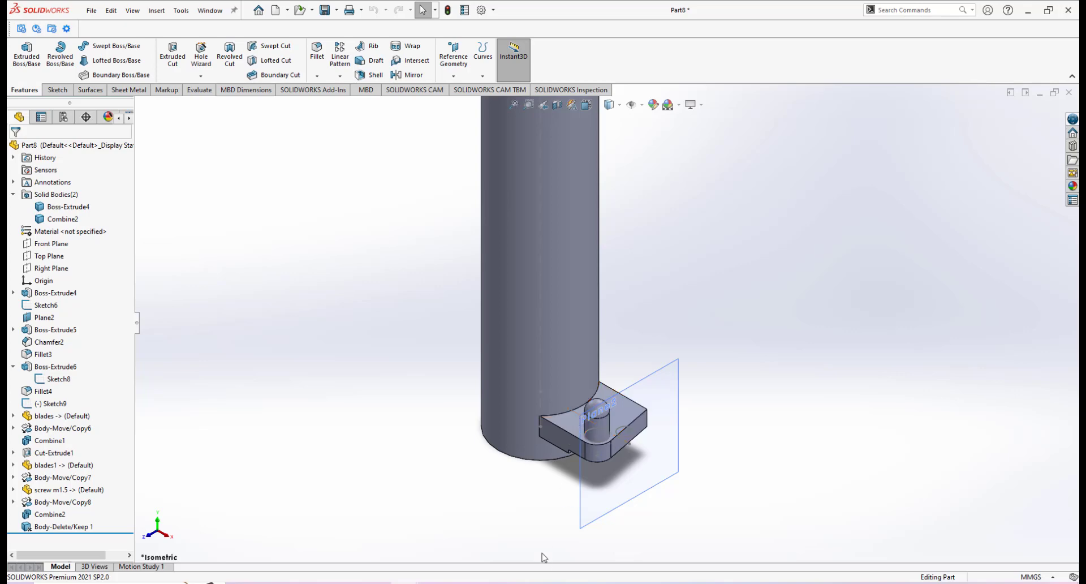
View the reference photo IMG_20221227_124156.jpg of the bladed shaft, then return to the model.
mouse_move(589, 579)
left_click(571, 509)
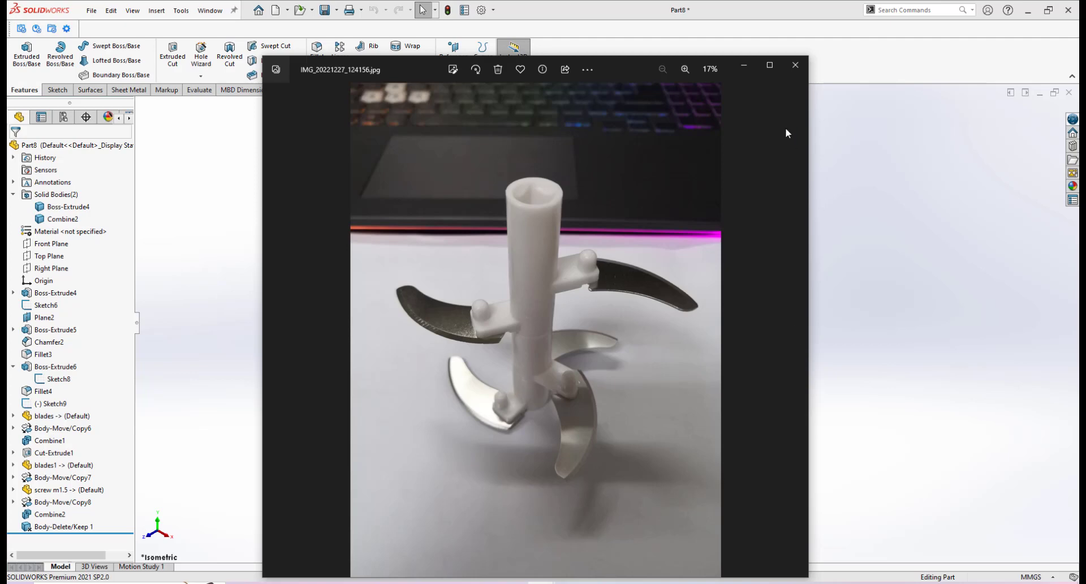
left_click(743, 65)
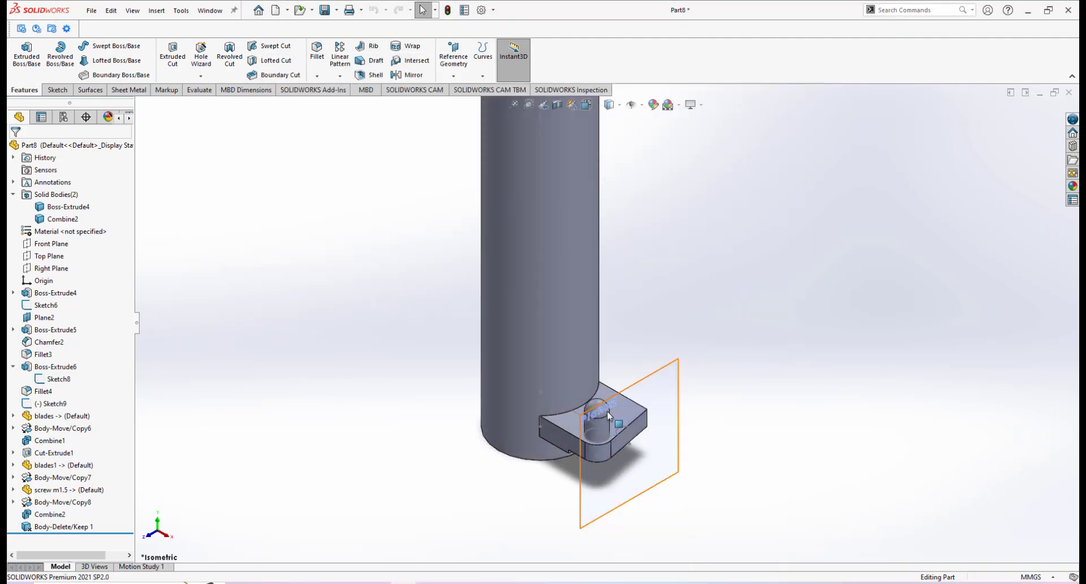
Create a reference plane offset 5 mm from the cylinder's bottom face, flipped into the cylinder.
scroll(607, 414, "up", 2)
scroll(608, 416, "down", 2)
middle_click_drag(602, 392, 561, 346)
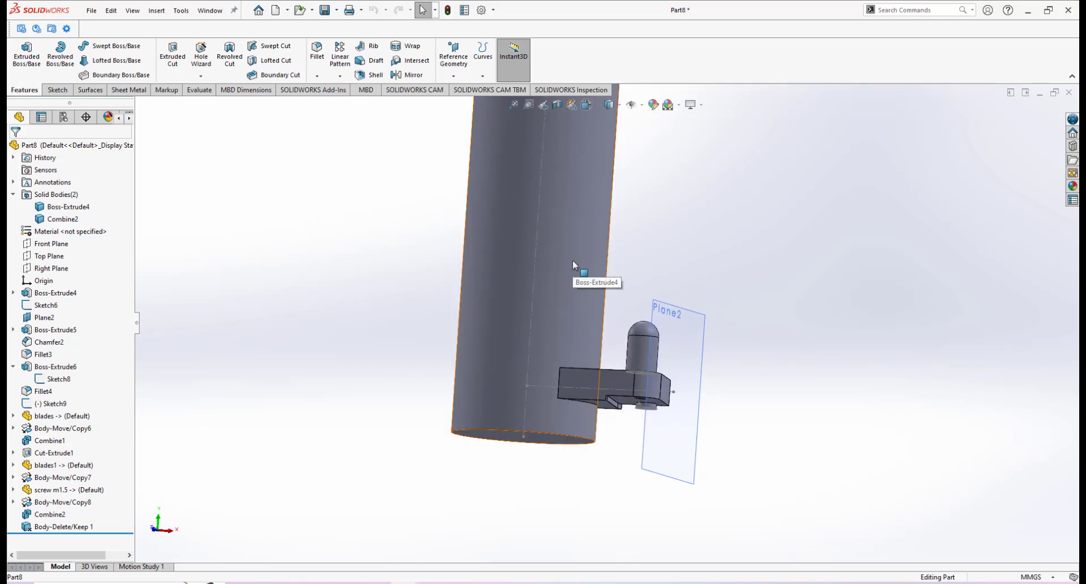
middle_click_drag(572, 260, 532, 408)
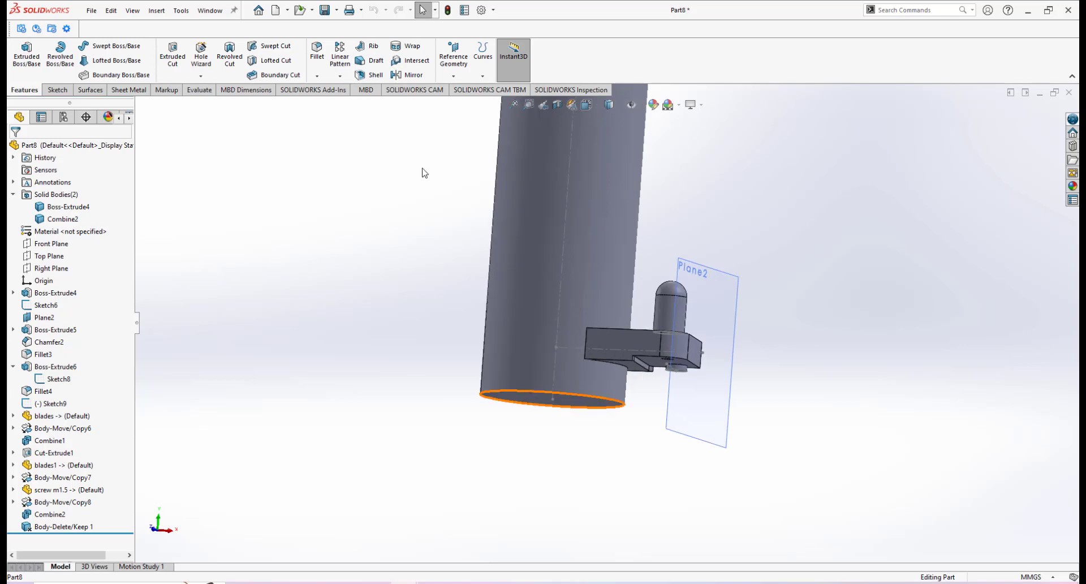
left_click(453, 76)
left_click(461, 89)
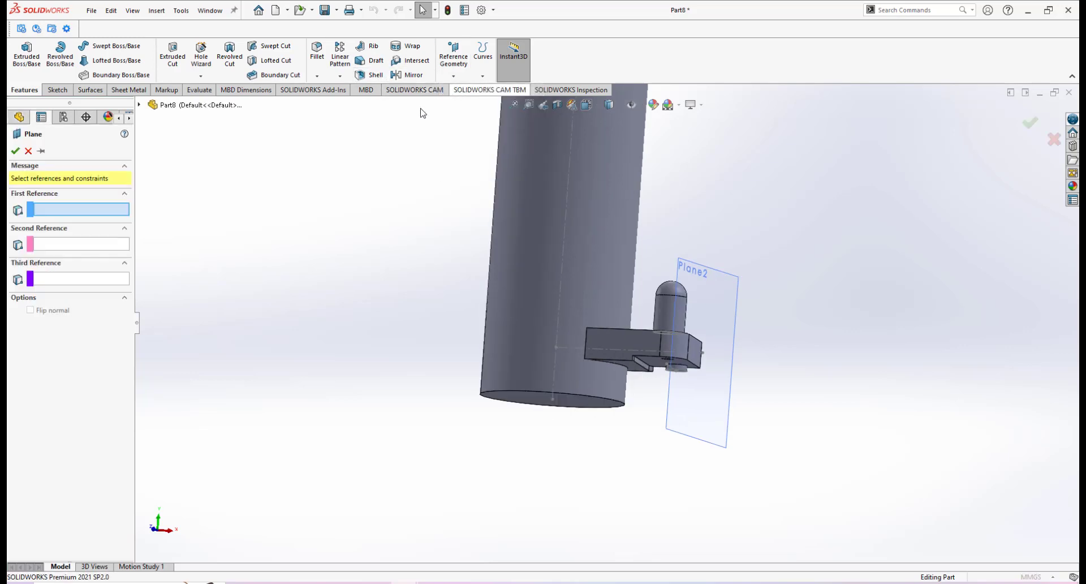
left_click(537, 404)
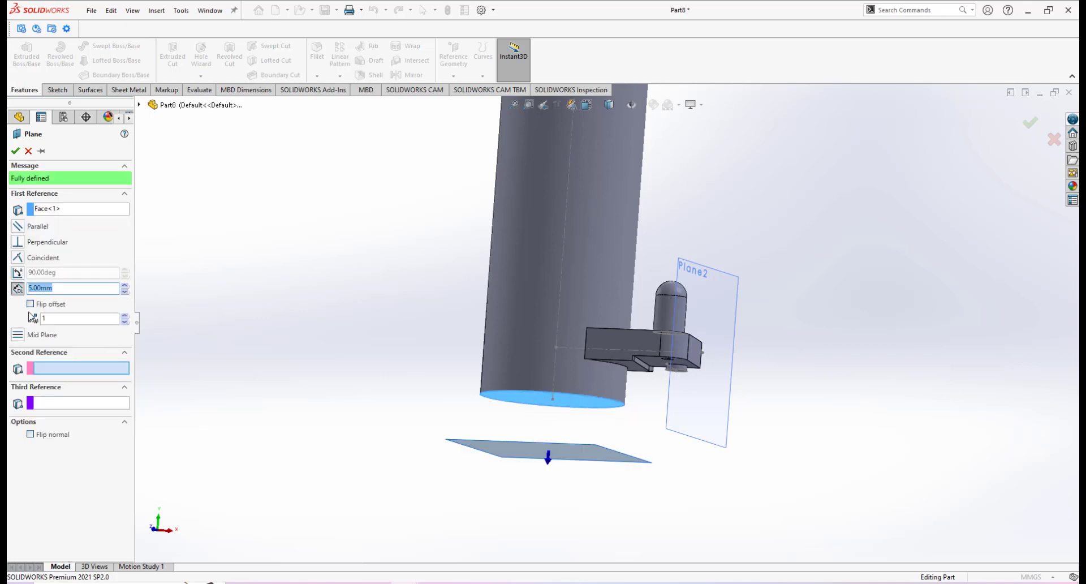
key("BackSpace")
left_click(31, 304)
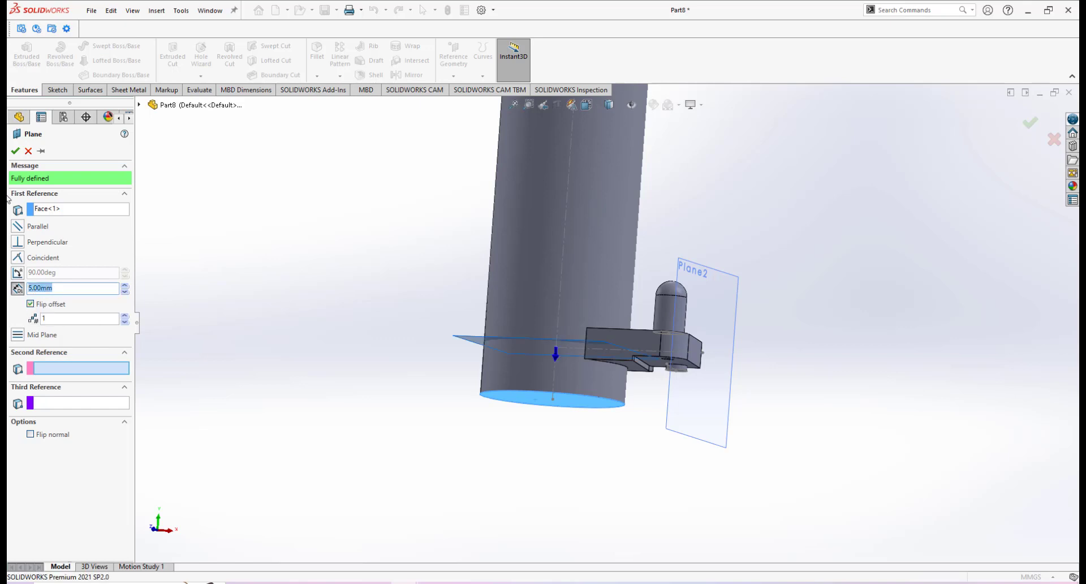
left_click(15, 151)
Start a sketch on the new offset plane and convert the cylinder's bottom circular edge into it.
middle_click_drag(575, 327, 575, 365)
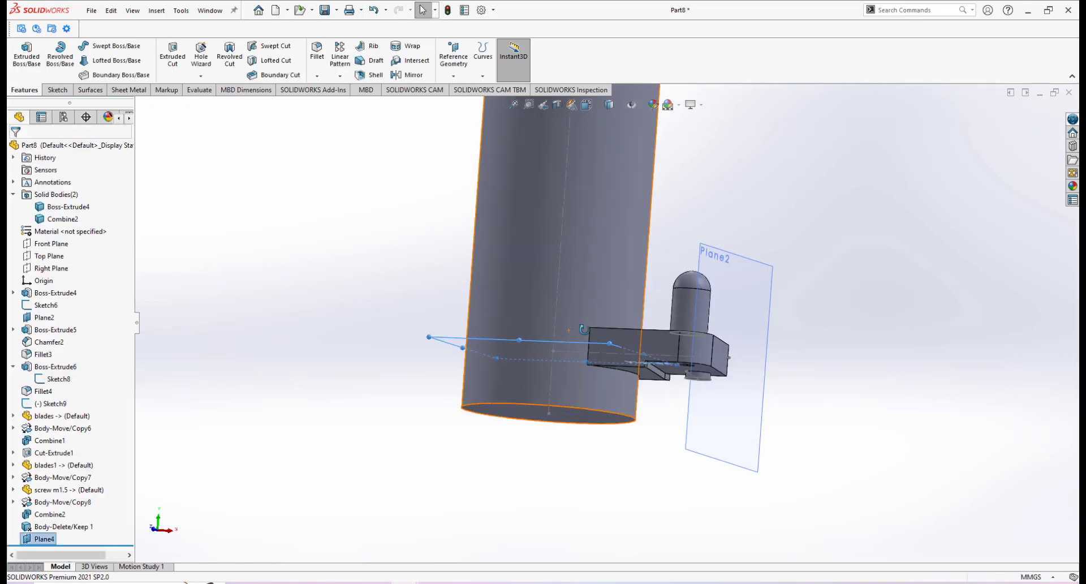
scroll(560, 310, "down", 3)
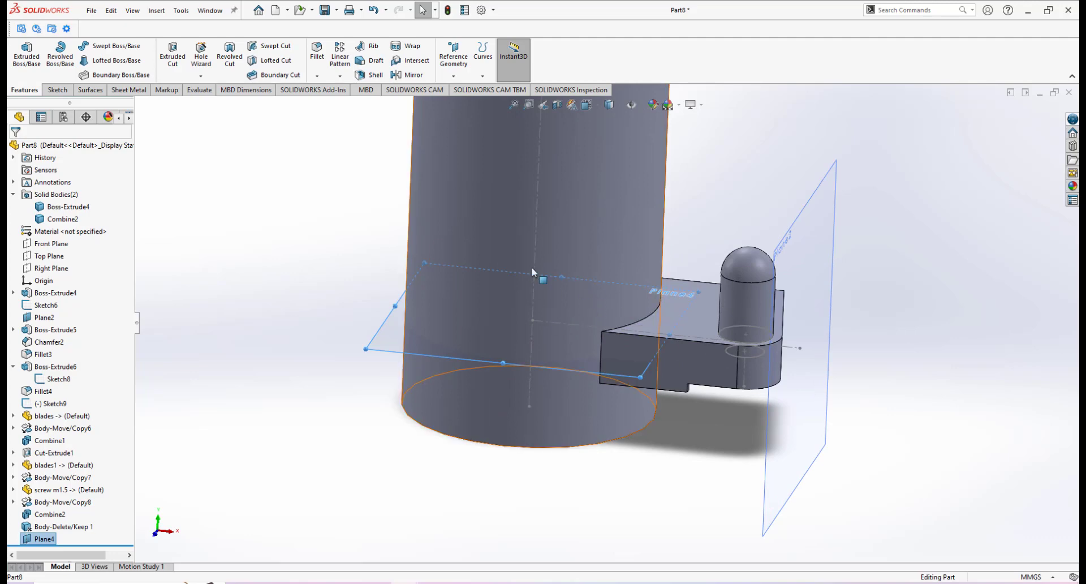
scroll(604, 290, "up", 1)
scroll(605, 289, "down", 1)
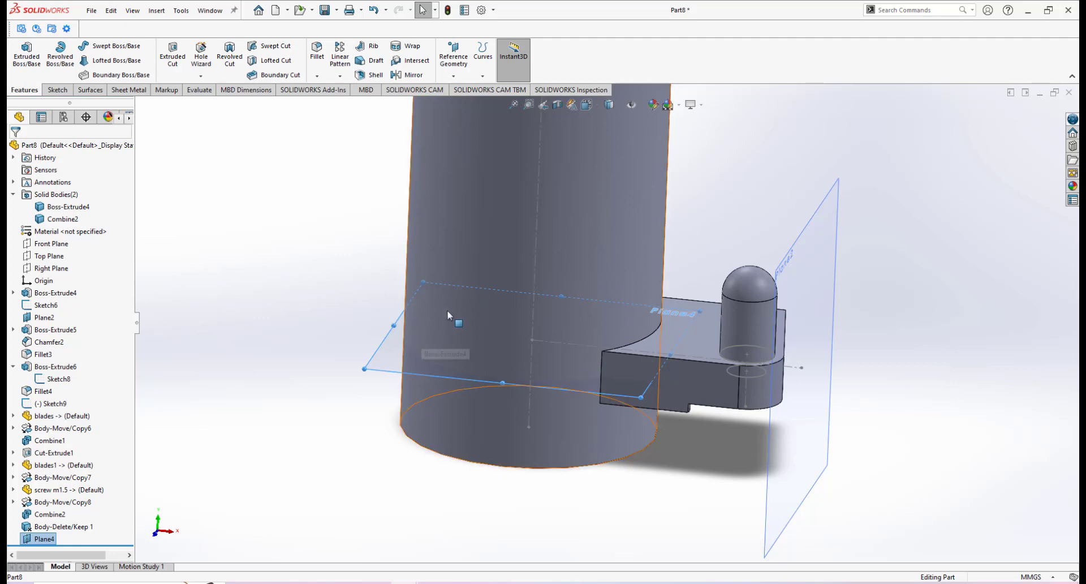
left_click(371, 372)
left_click(420, 338)
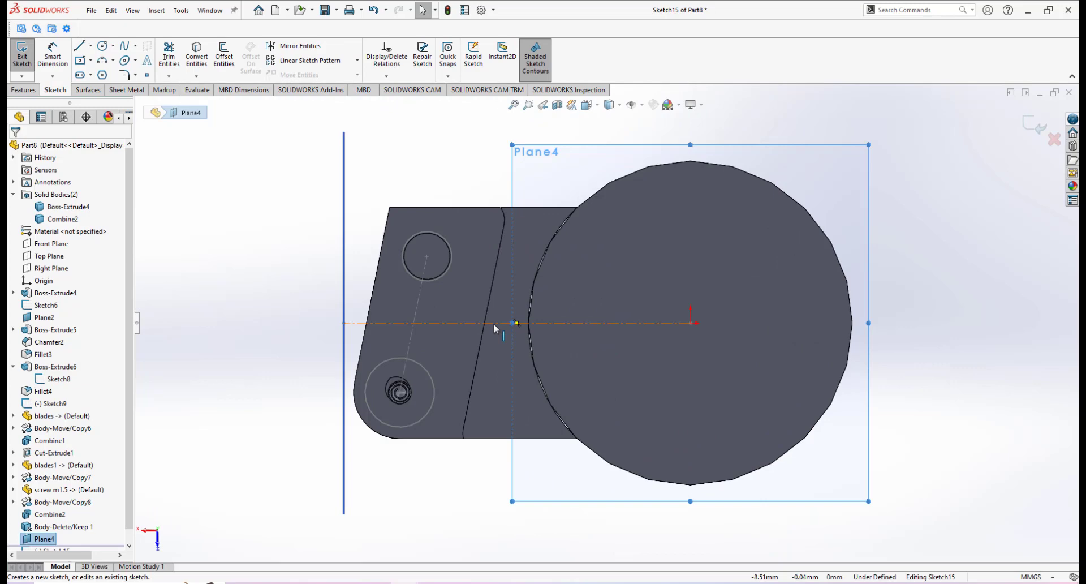
key("space")
left_click(126, 44)
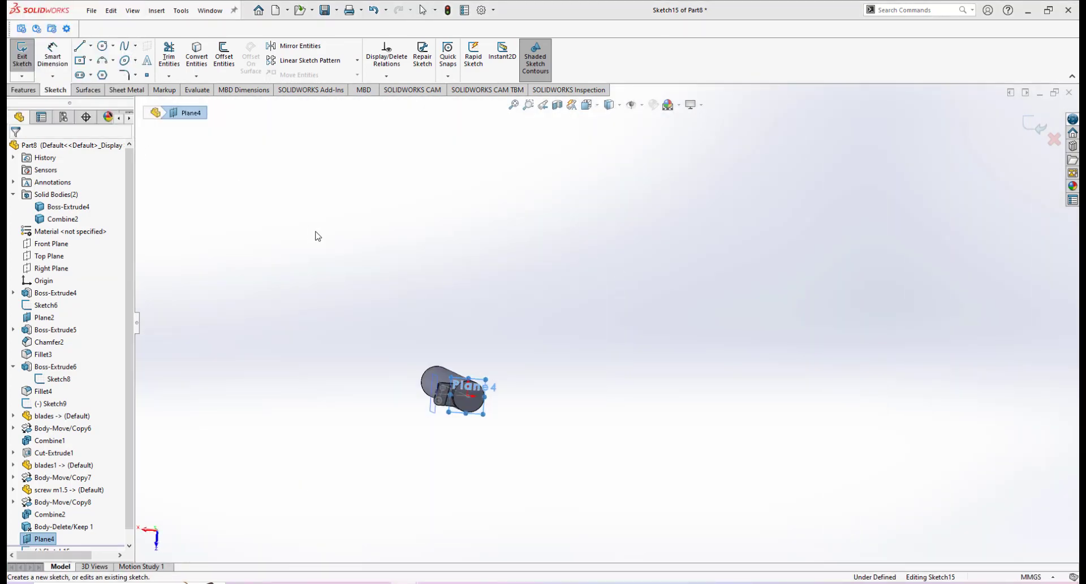
scroll(636, 548, "down", 5)
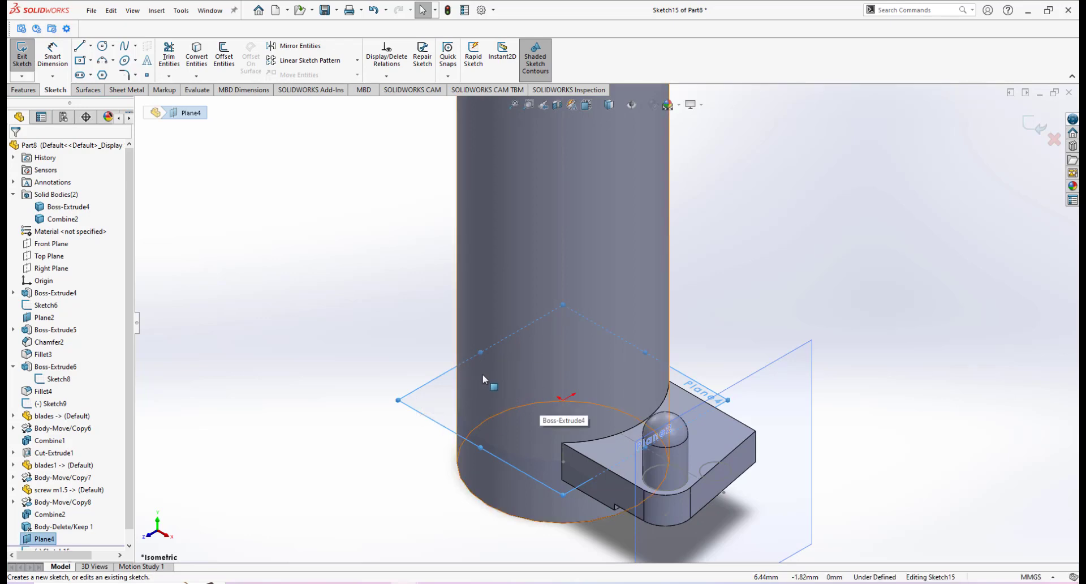
scroll(448, 485, "down", 2)
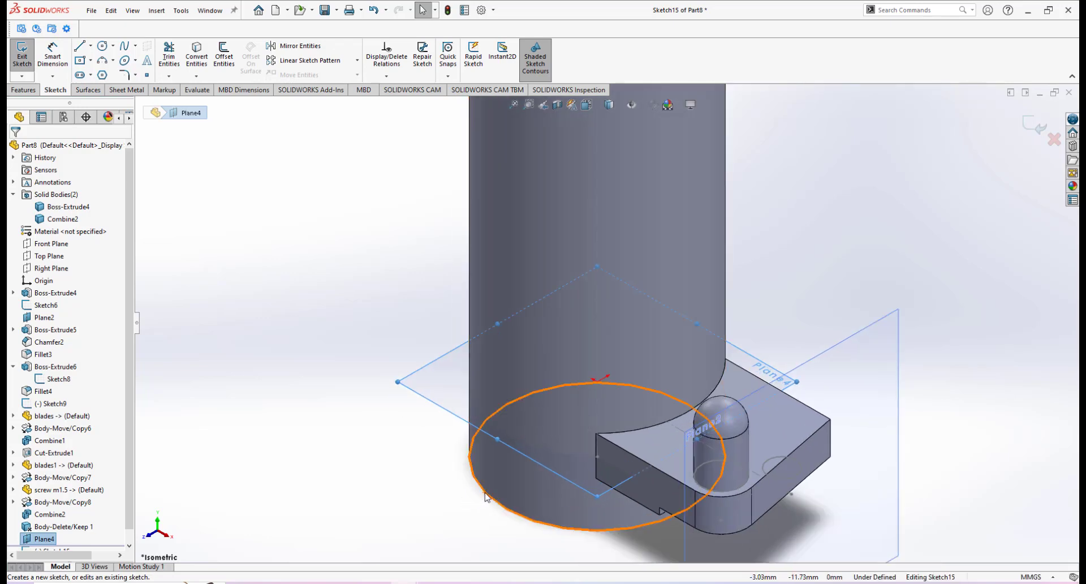
left_click(484, 496)
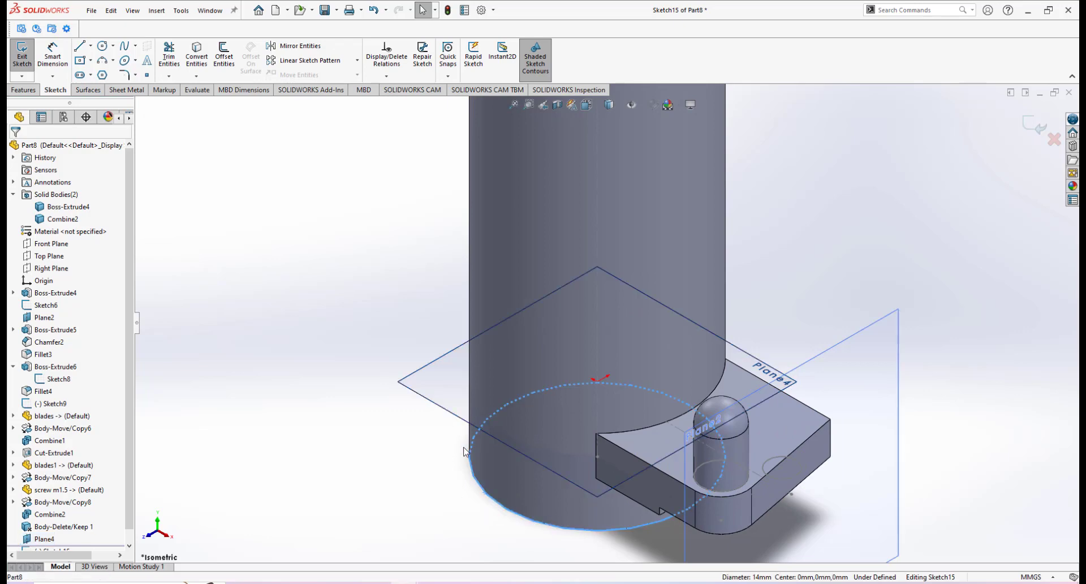
left_click(195, 50)
mouse_move(692, 362)
middle_mouse_down()
mouse_move(701, 306)
mouse_move(616, 377)
middle_mouse_up()
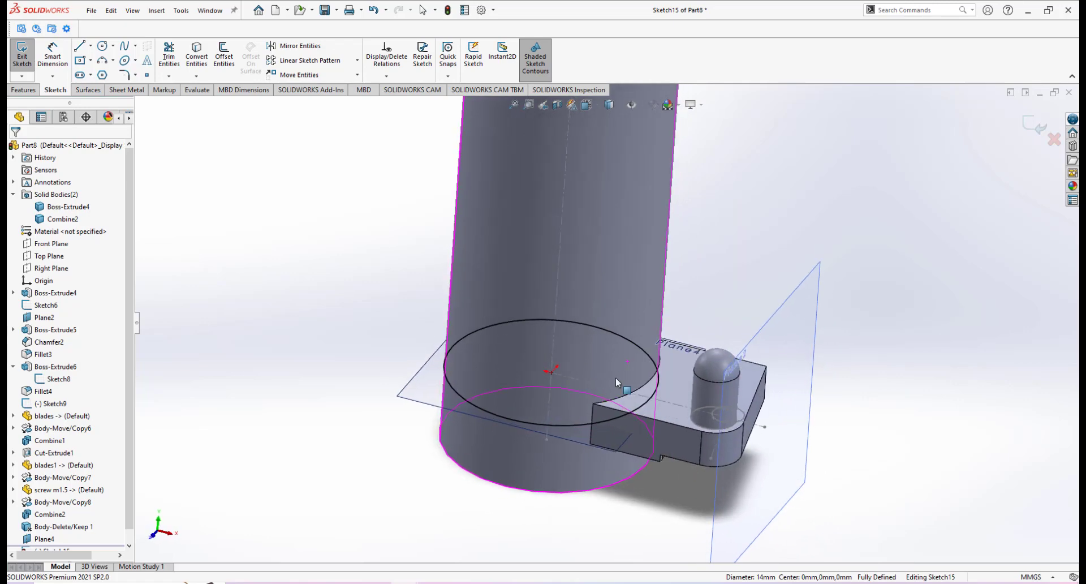
Start a Helix/Spiral from the converted circle and move its end-parameter callout clear of the cylinder.
scroll(551, 351, "down", 3)
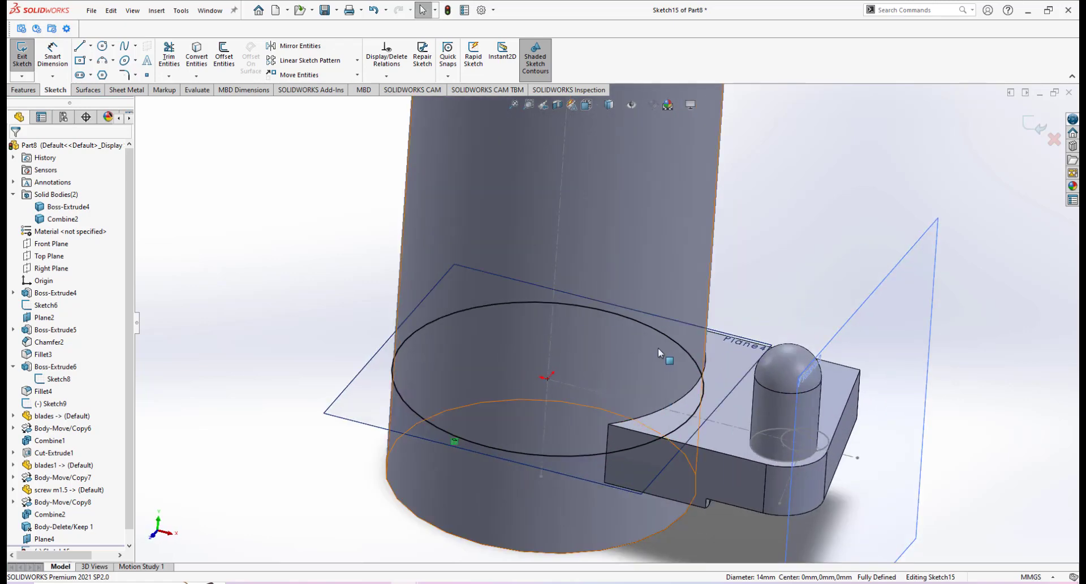
scroll(650, 349, "up", 2)
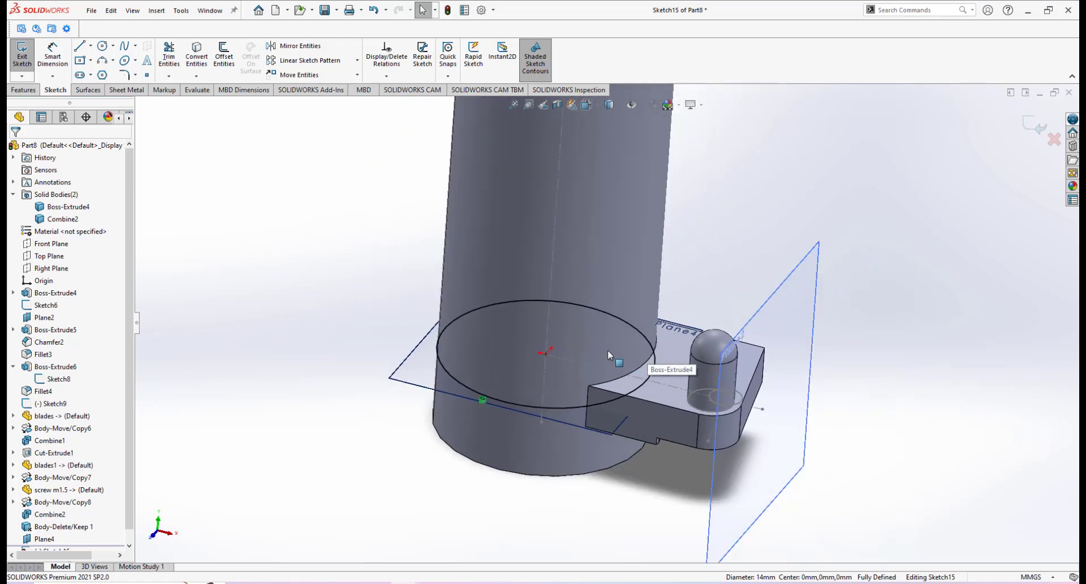
scroll(598, 313, "up", 2)
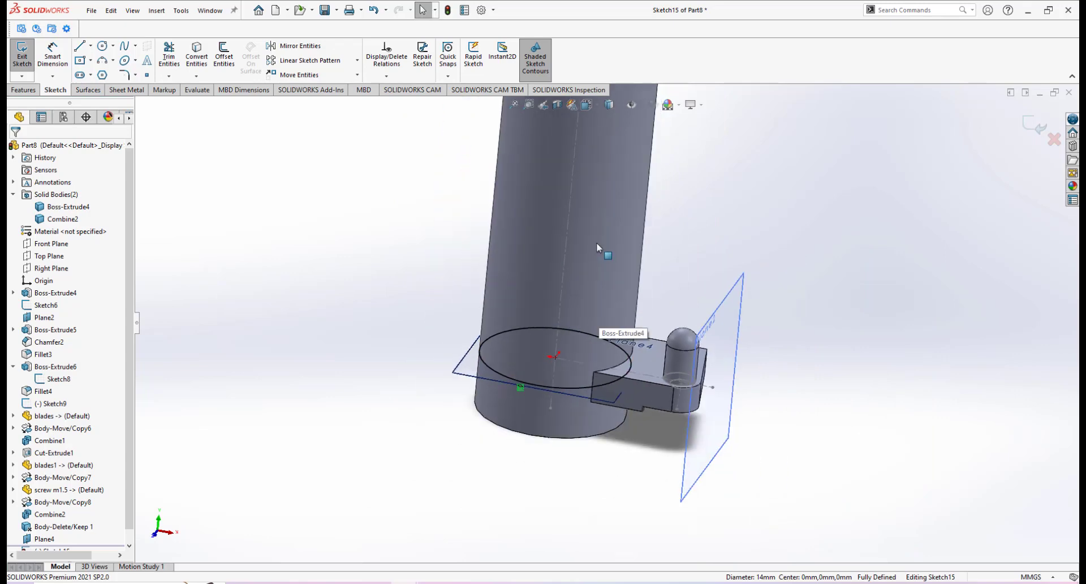
scroll(596, 242, "down", 2)
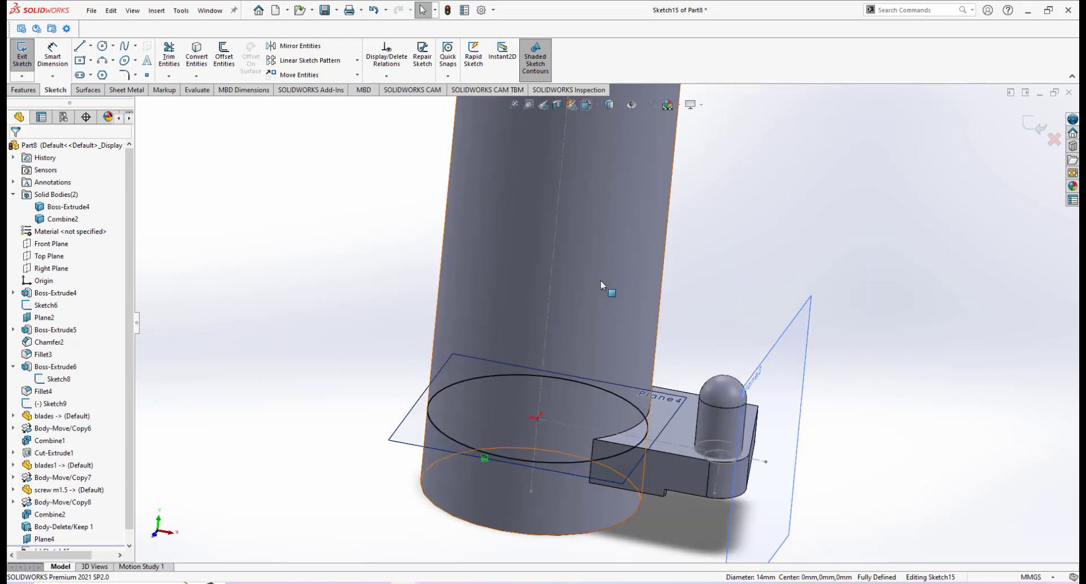
scroll(601, 281, "up", 2)
scroll(613, 267, "down", 2)
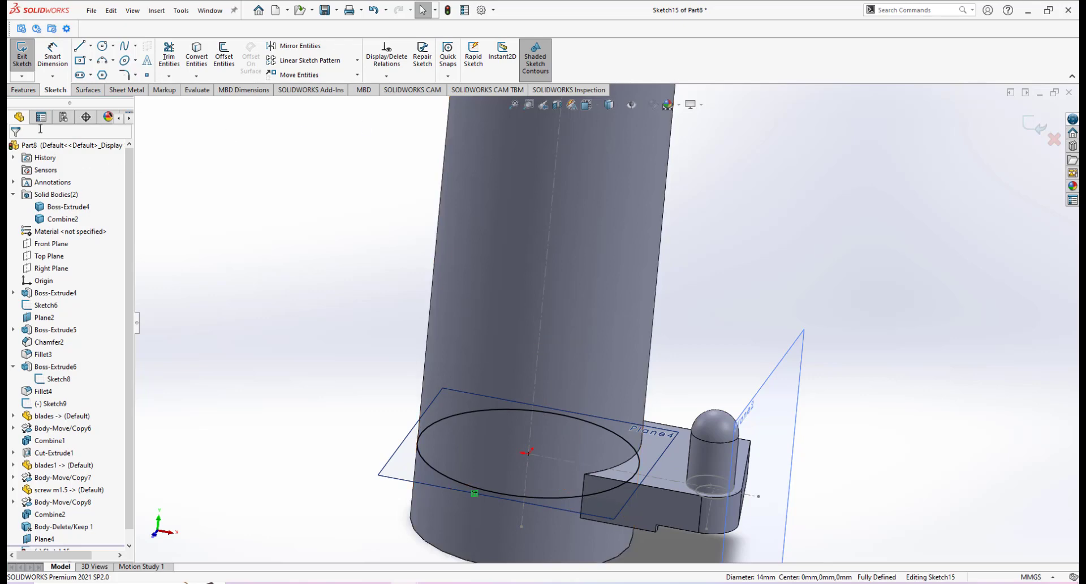
left_click(22, 90)
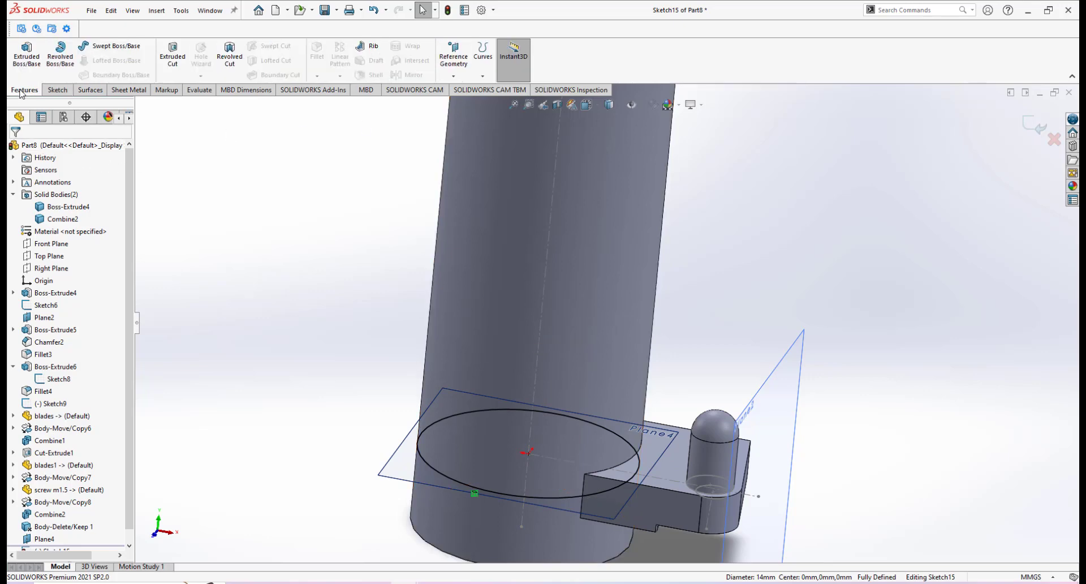
left_click(482, 75)
left_click(490, 104)
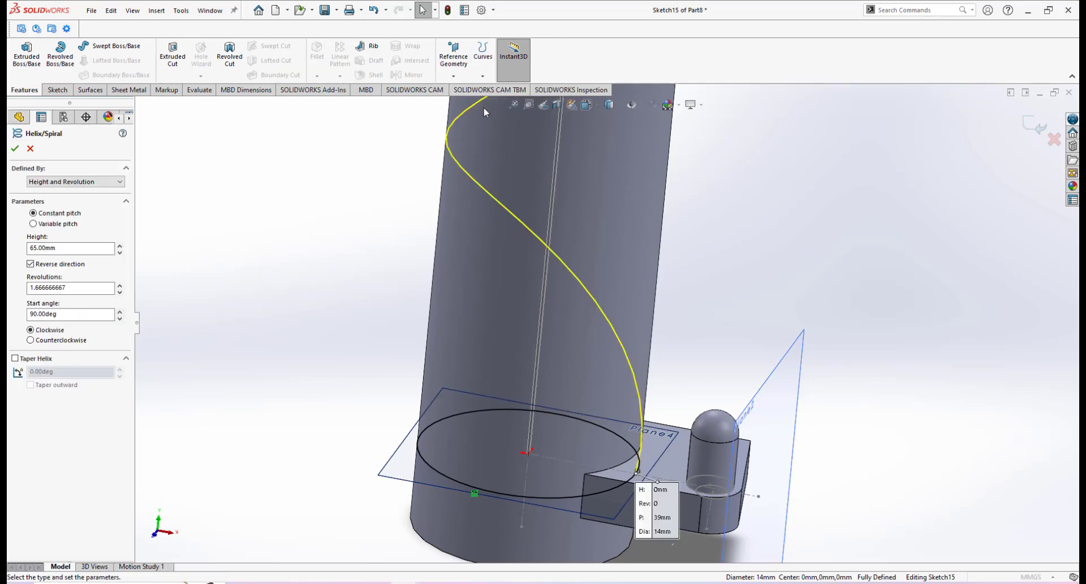
scroll(650, 339, "up", 5)
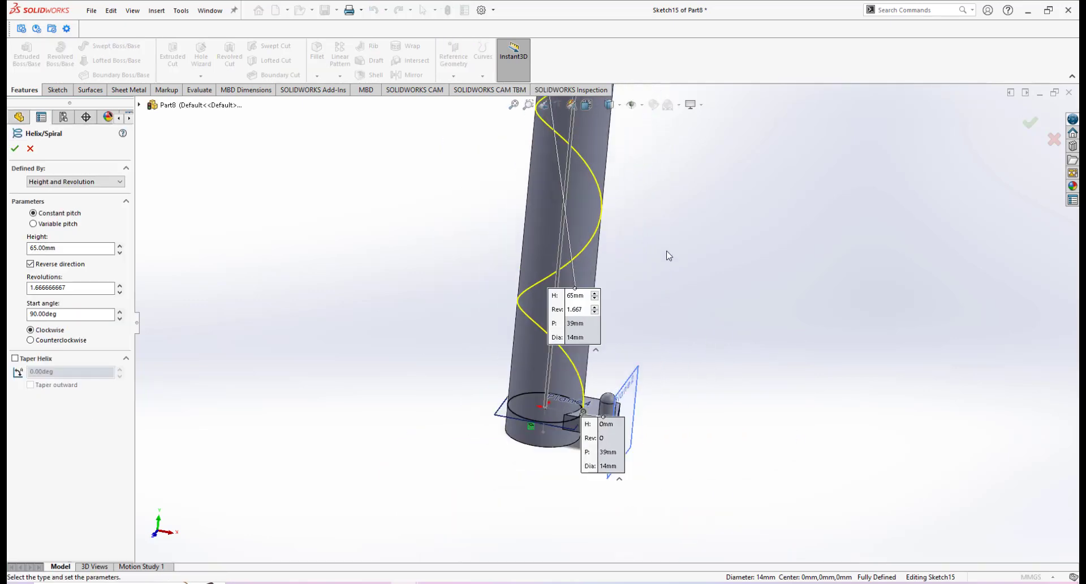
left_click_drag(569, 304, 401, 242)
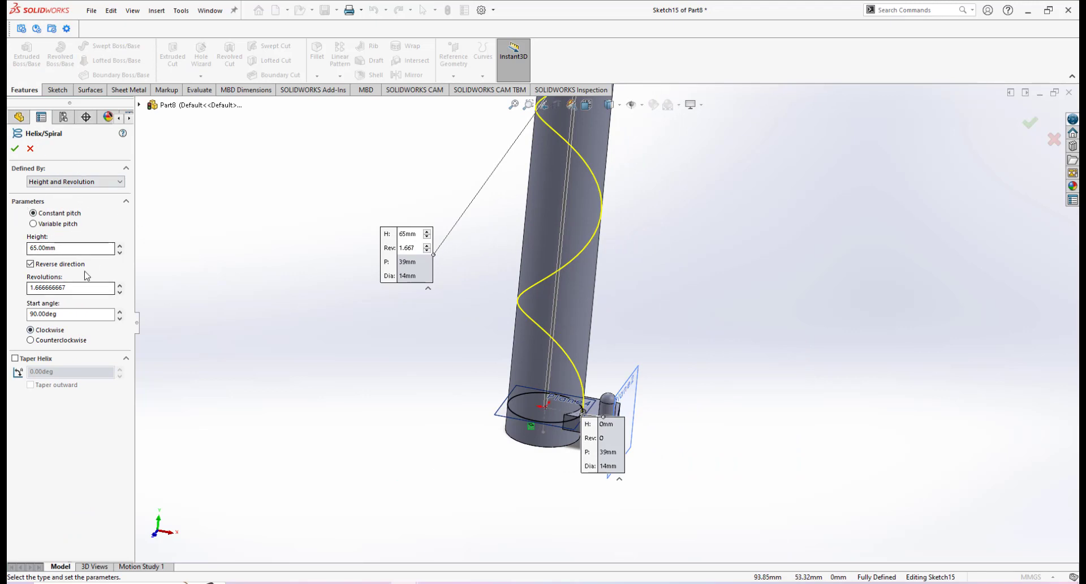
Try defining the helix by Pitch and Revolution, and return it to Height and Revolution.
left_click(83, 183)
left_click(75, 191)
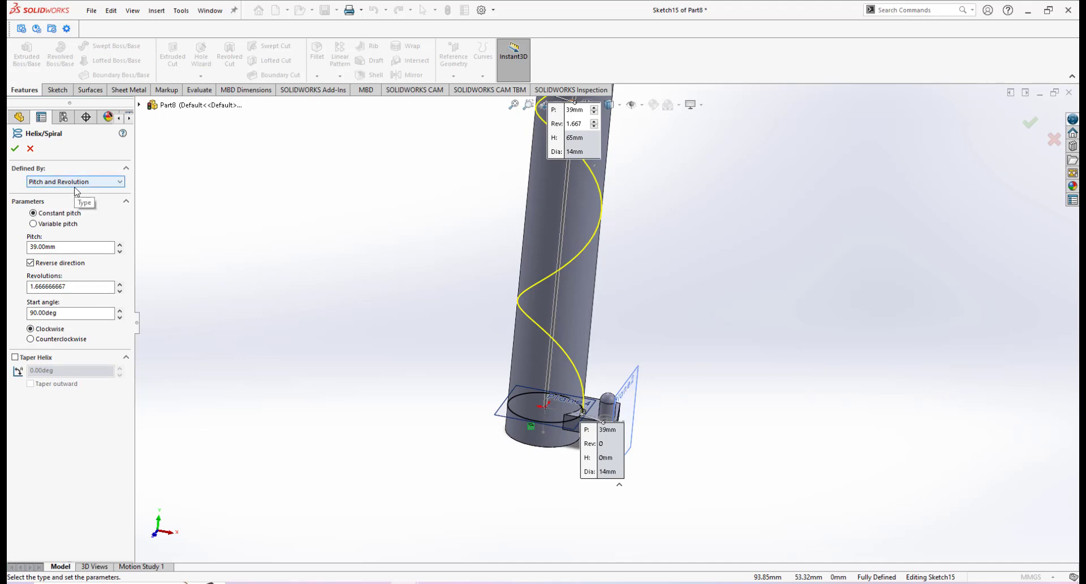
scroll(622, 273, "up", 2)
middle_click_drag(537, 314, 552, 318, "ctrl")
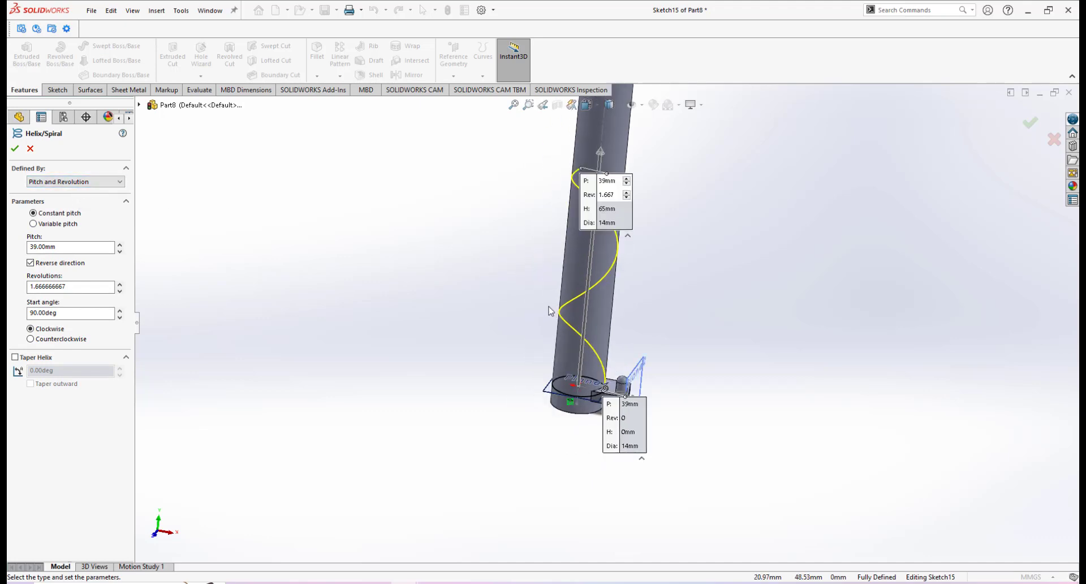
scroll(603, 283, "down", 2)
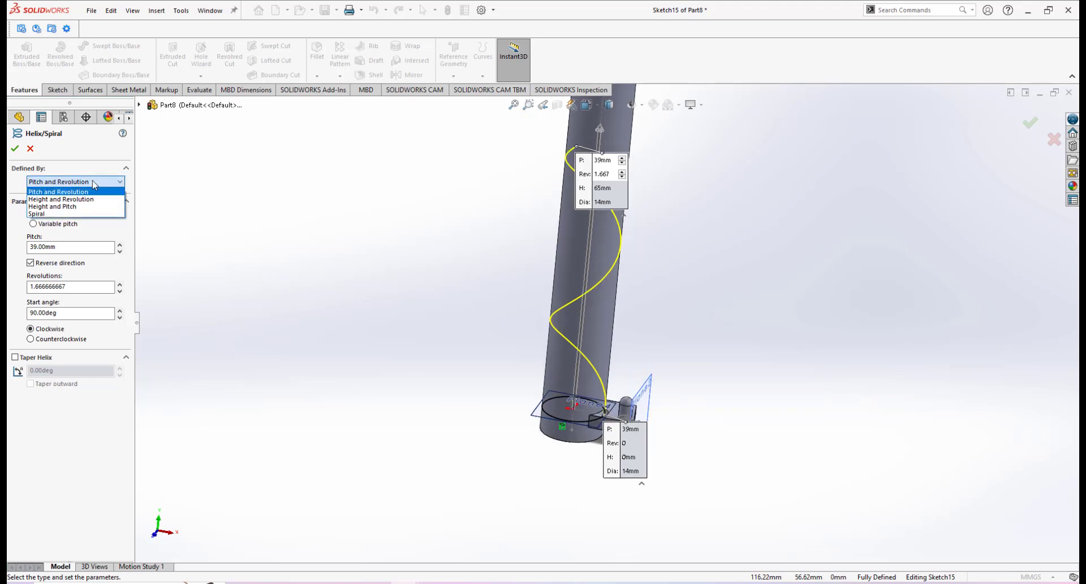
left_click(50, 199)
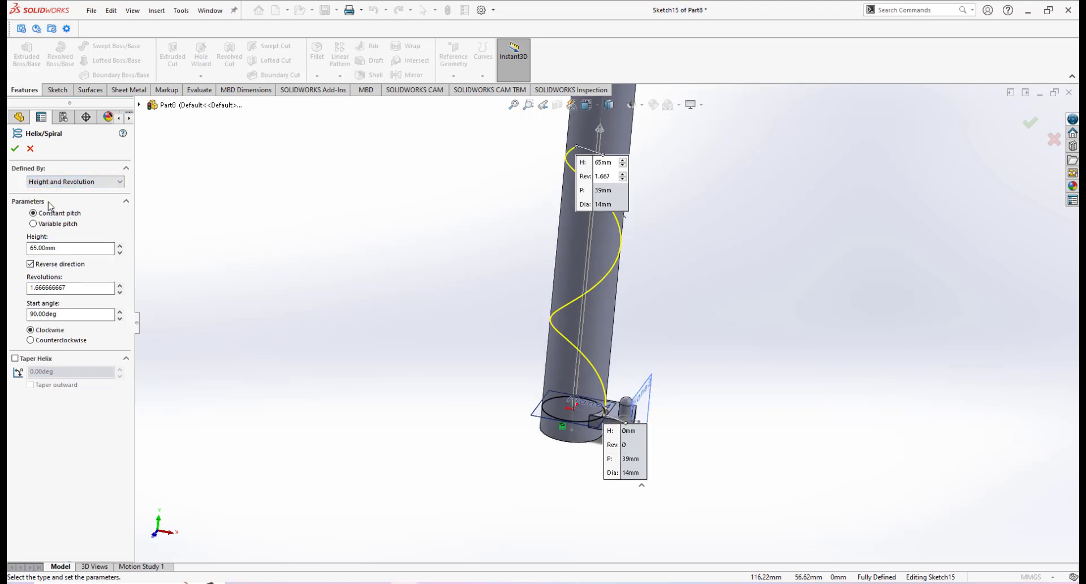
Set the helix height to 65 mm.
scroll(680, 242, "down", 1)
scroll(655, 296, "up", 1)
scroll(656, 295, "down", 1)
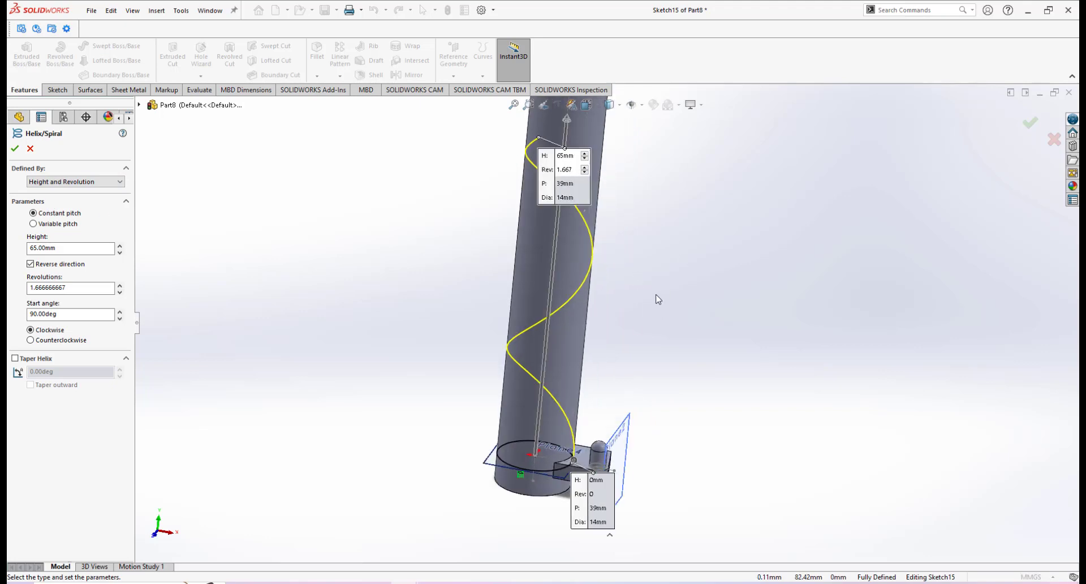
scroll(607, 324, "up", 1)
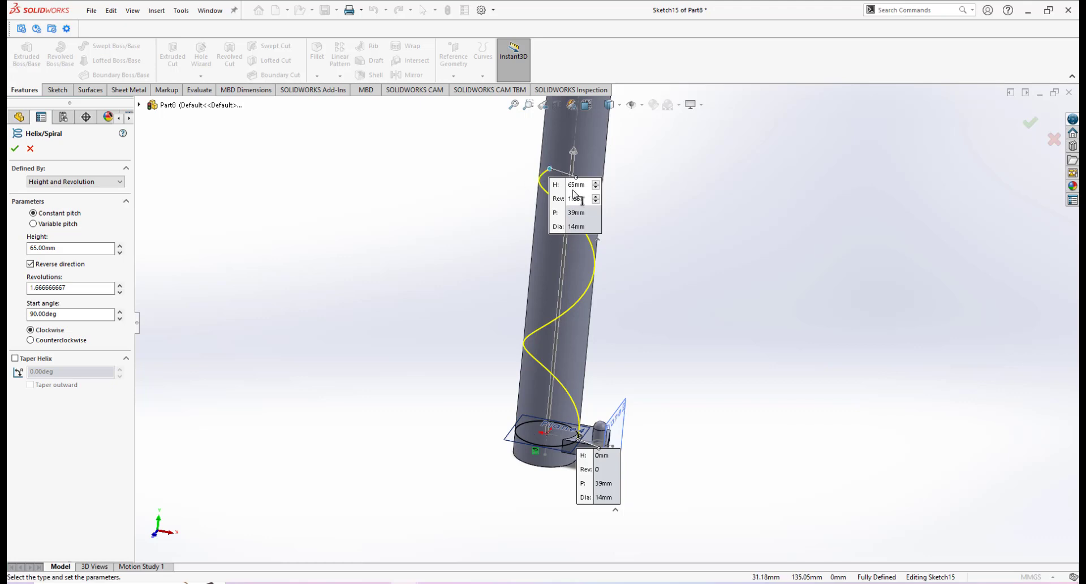
left_click(62, 249)
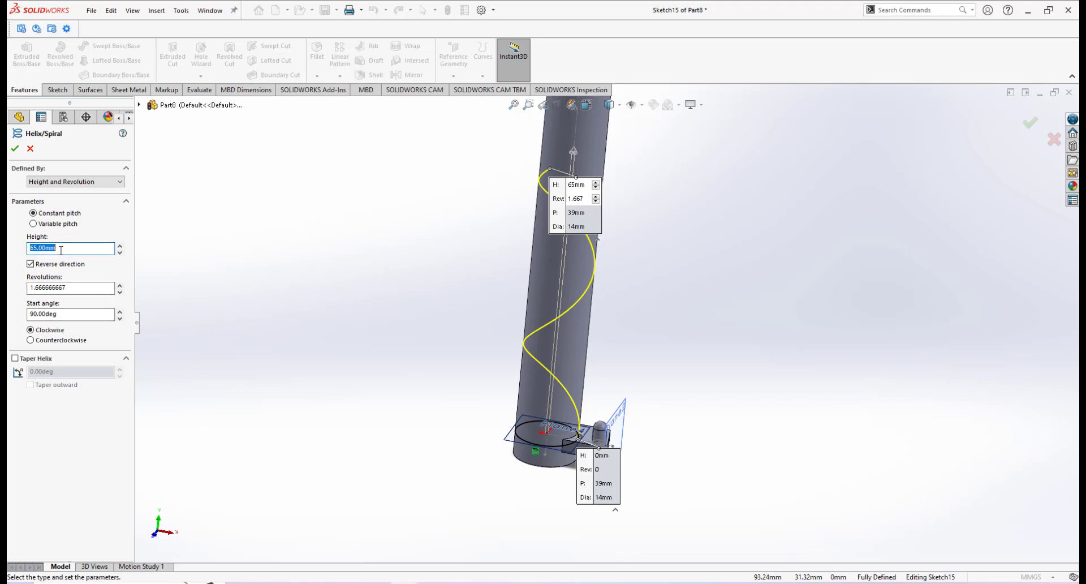
type("65")
Try the helix without Reverse direction, and restore the option so it runs up the cylinder.
left_click(31, 264)
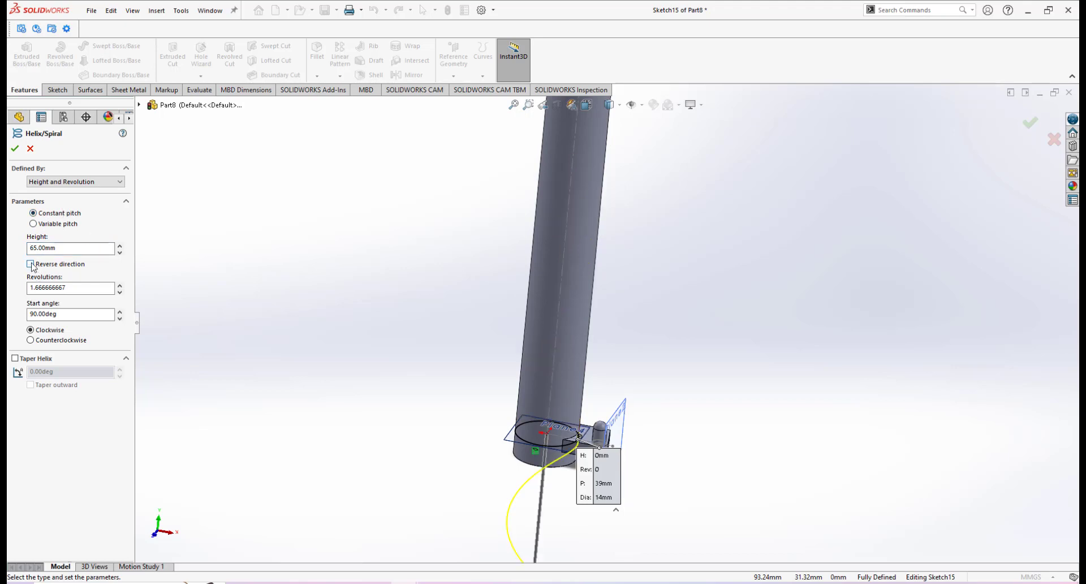
scroll(593, 348, "up", 3)
scroll(621, 414, "down", 2)
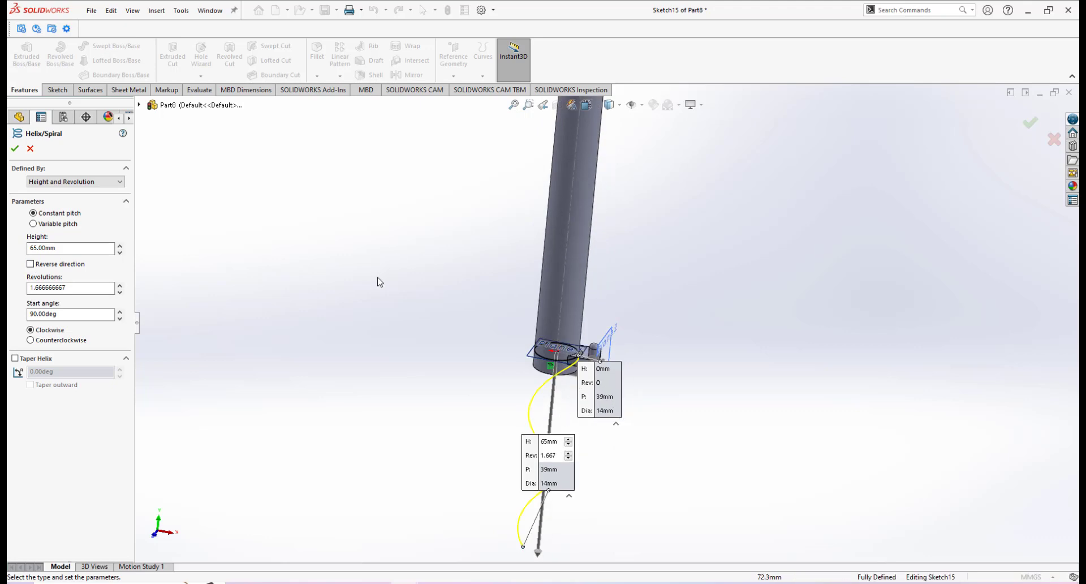
left_click(31, 263)
scroll(620, 208, "down", 2)
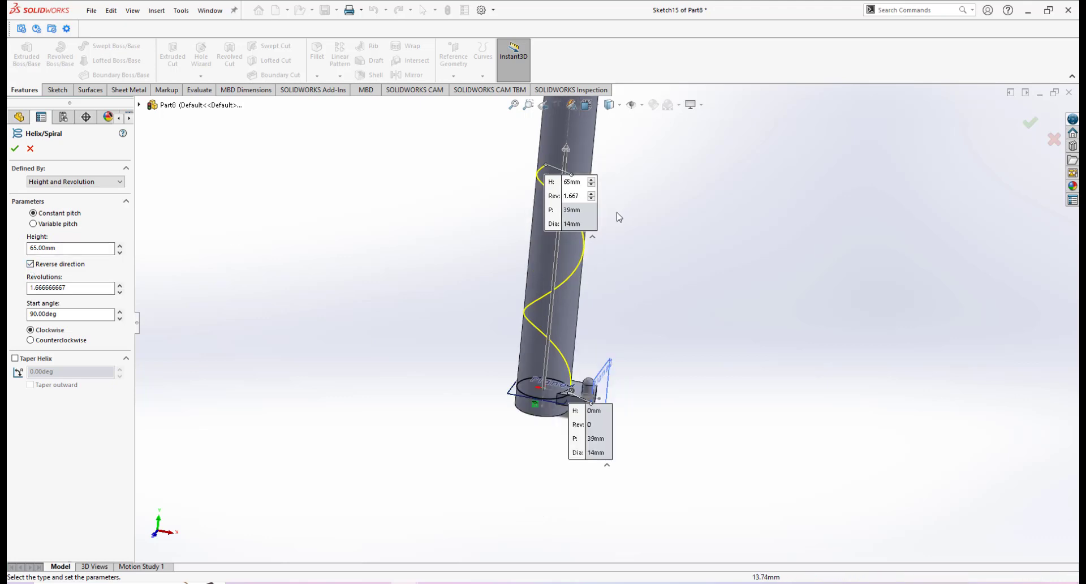
Examine the helix preview's start point at the blade holder and its path along the cylinder.
left_click(71, 286)
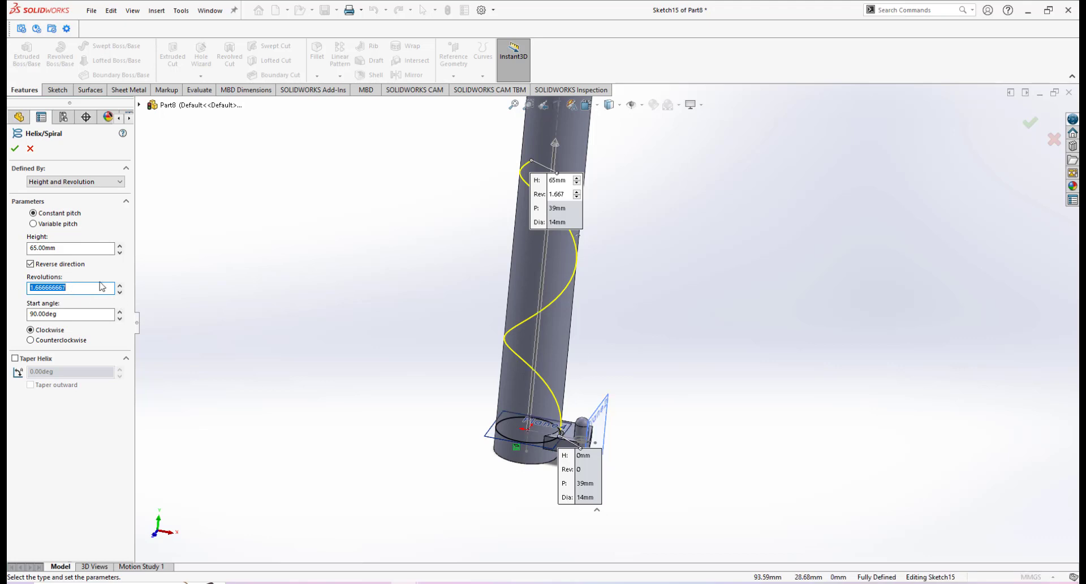
scroll(514, 436, "down", 1)
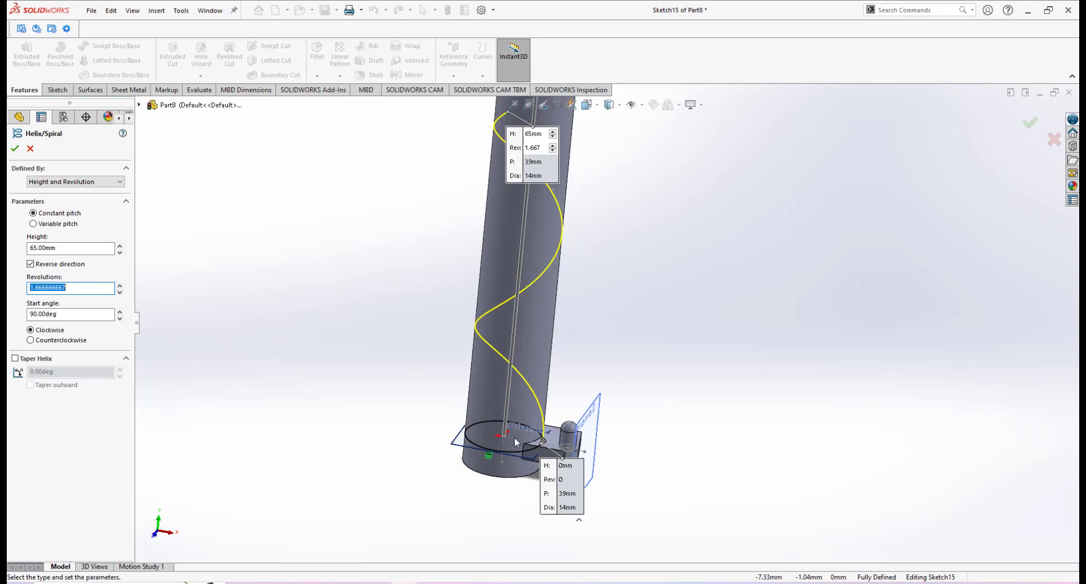
scroll(526, 424, "down", 1)
scroll(546, 428, "down", 2)
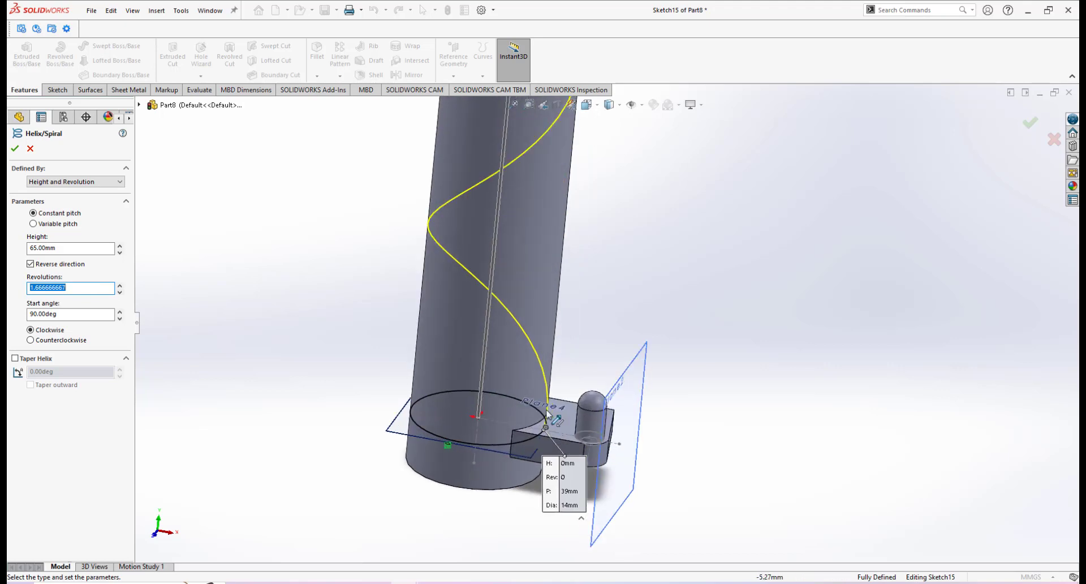
scroll(593, 404, "up", 1)
scroll(616, 365, "up", 2)
scroll(616, 368, "up", 2)
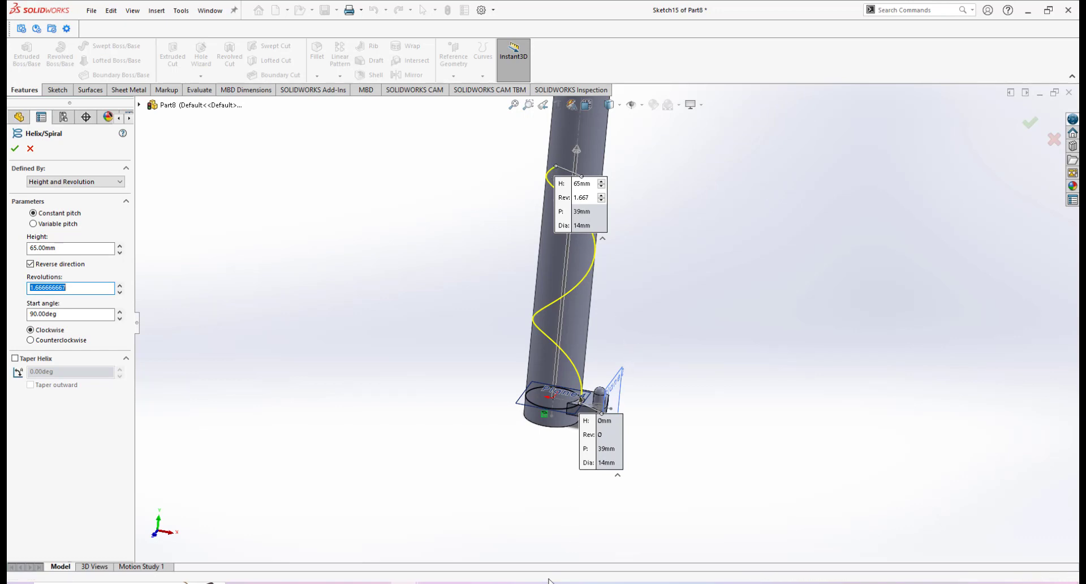
View the reference photo IMG_20221227_124156.jpg to check the blades' angular spacing, and return to the helix settings.
mouse_move(540, 574)
left_click(587, 486)
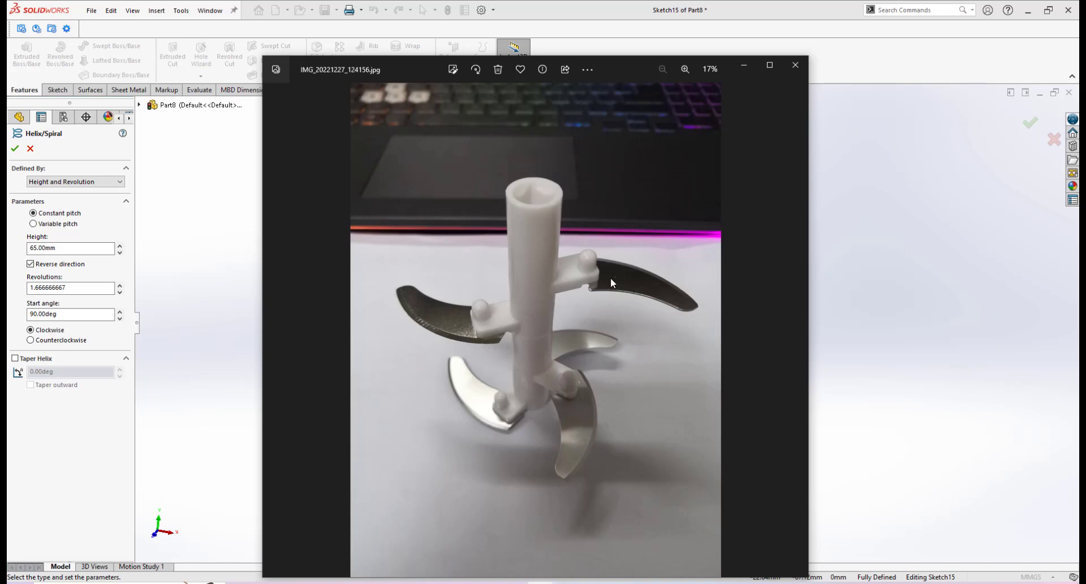
left_click(849, 365)
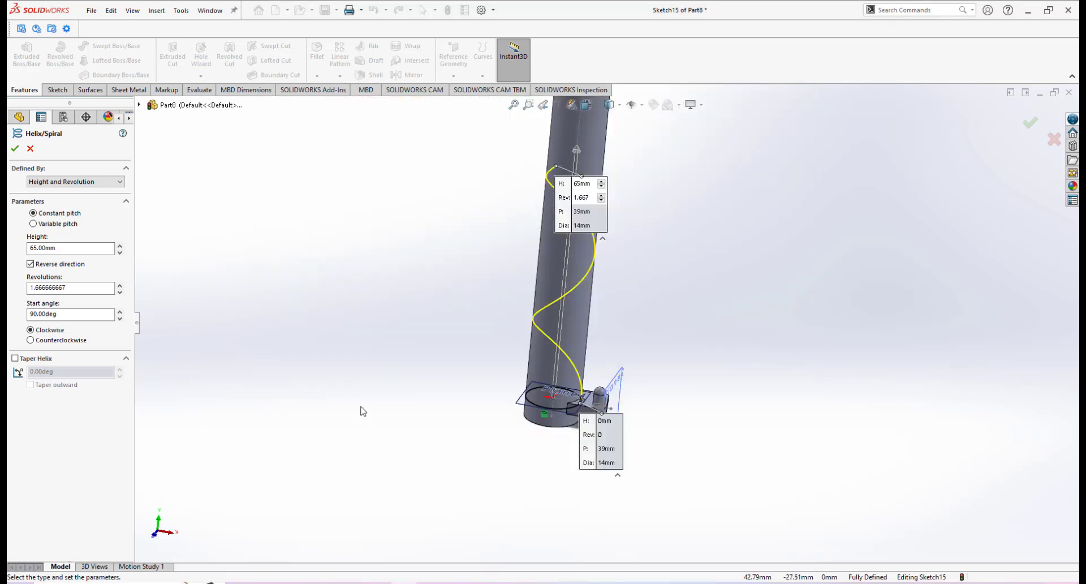
Switch to Calculator and multiply 120 by 5 to work out the helix's total rotation angle.
left_click(487, 583)
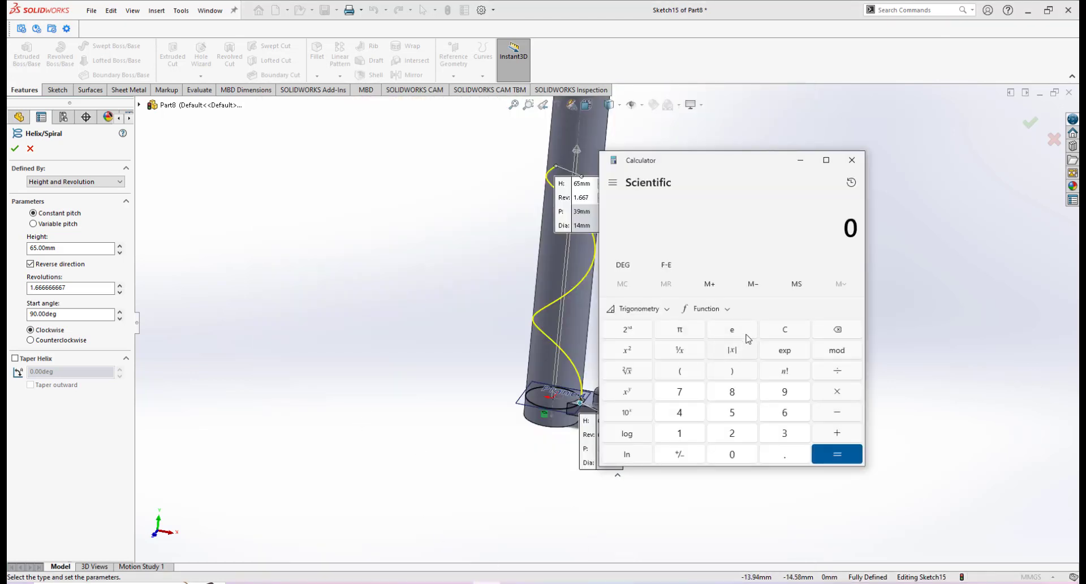
left_click(695, 431)
left_click(734, 434)
left_click(733, 455)
left_click(839, 395)
left_click(732, 413)
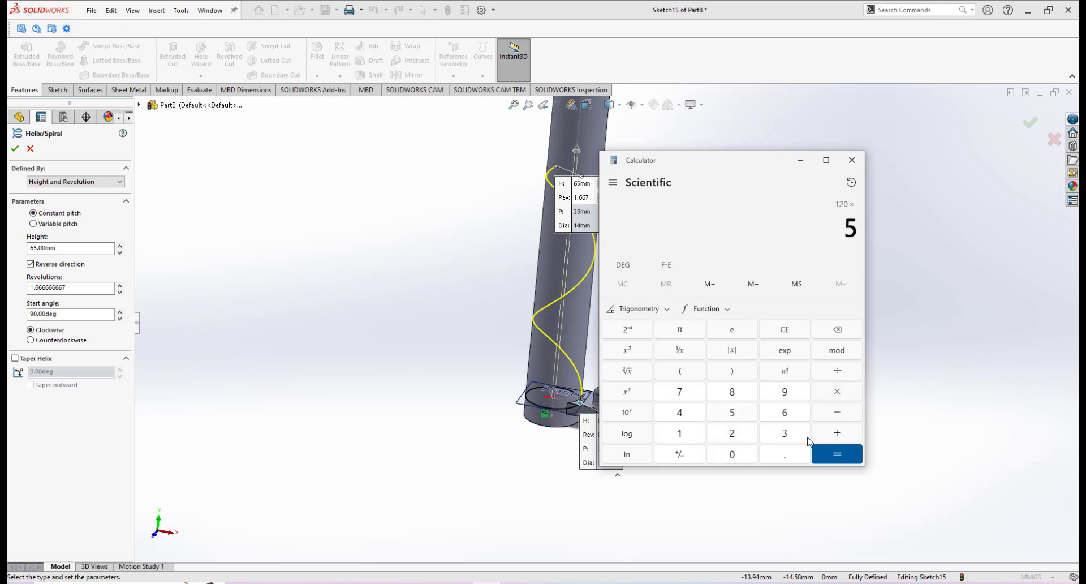
left_click(835, 455)
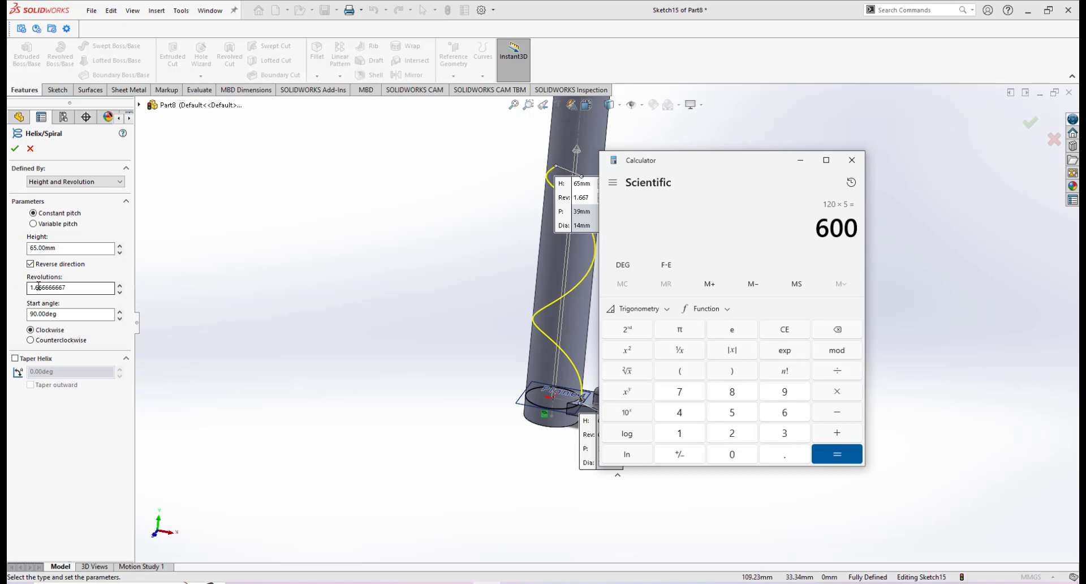
Divide the calculated total angle by 360 in Calculator and return to the helix's revolutions value.
left_click(76, 287)
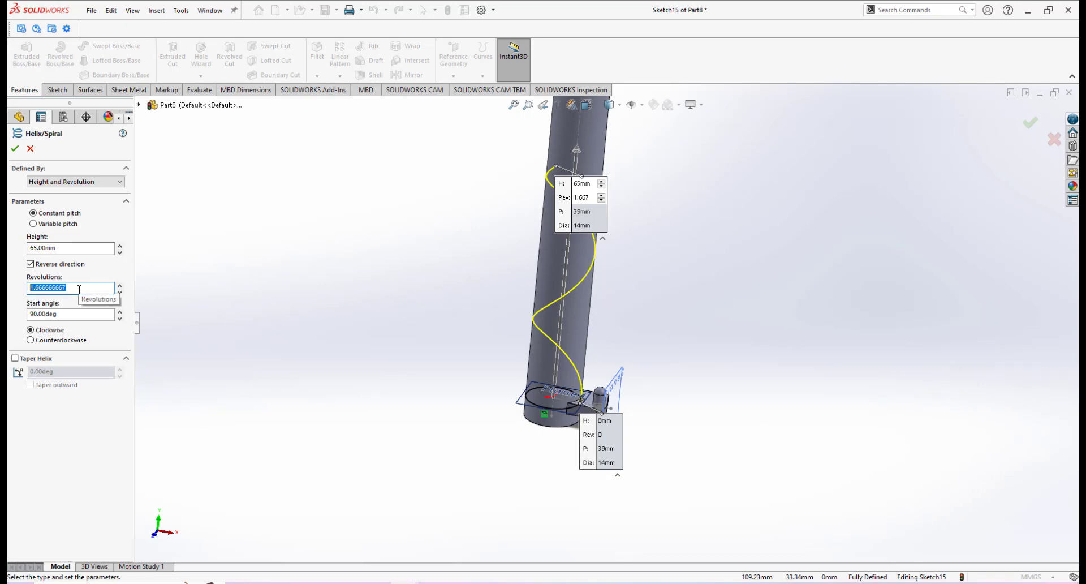
left_click(487, 583)
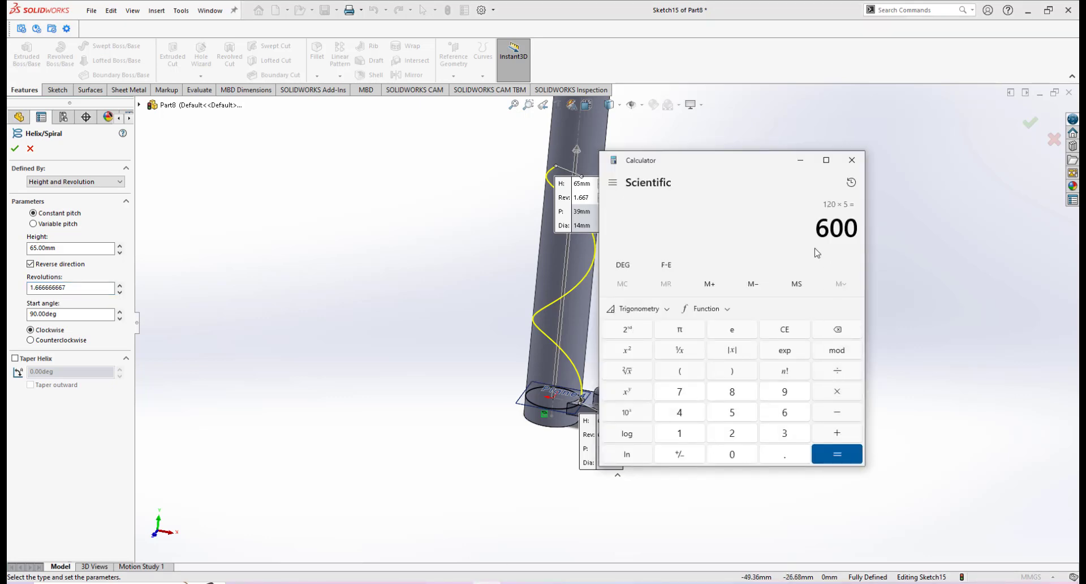
left_click(785, 434)
left_click(784, 412)
left_click(732, 453)
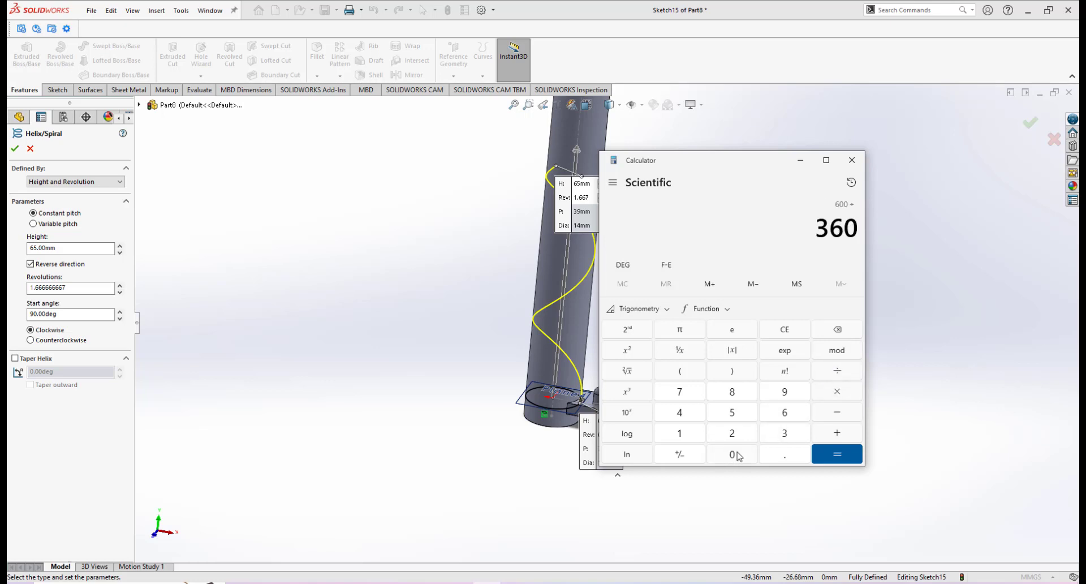
left_click(830, 455)
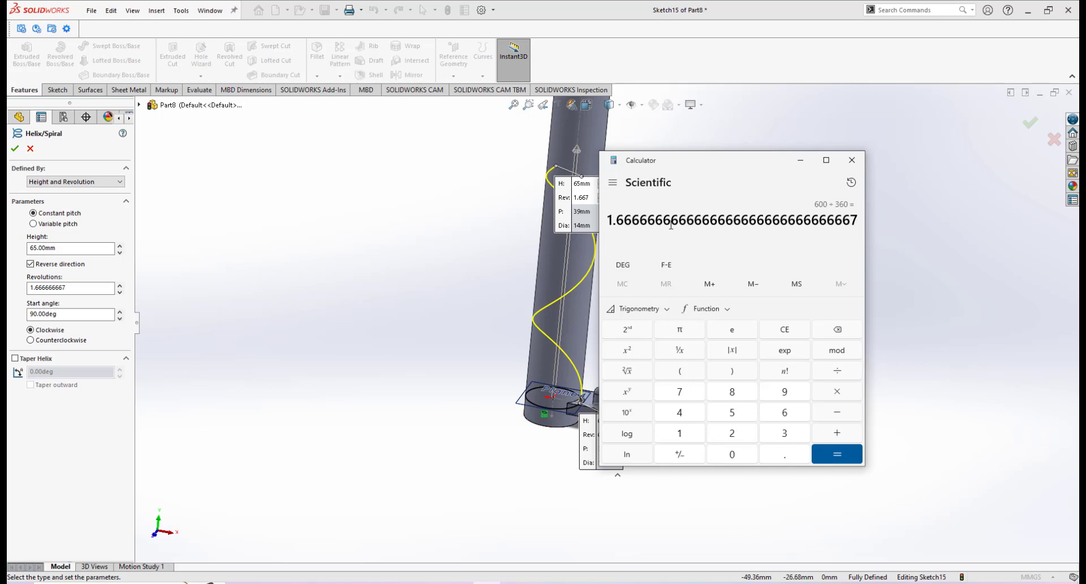
left_click(85, 287)
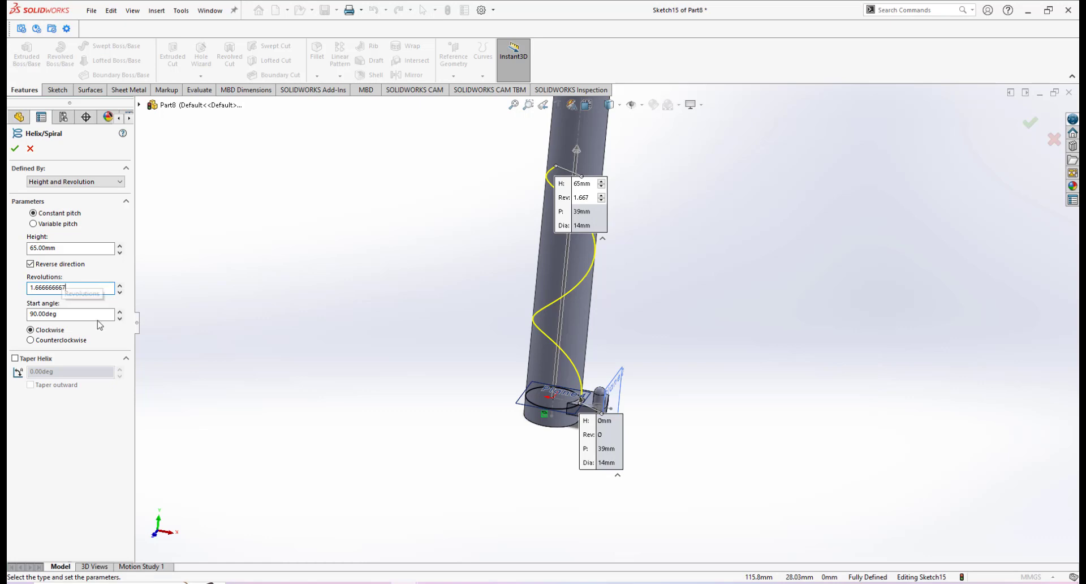
Try a start angle of 0 degrees for the helix, and set it back to 90 degrees.
scroll(583, 399, "down", 6)
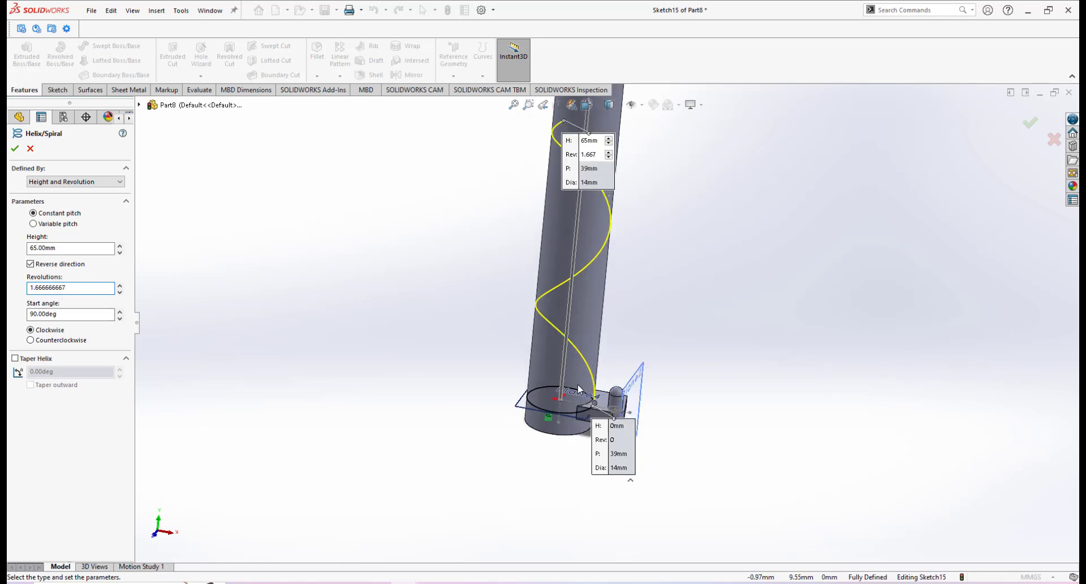
double_click(67, 314)
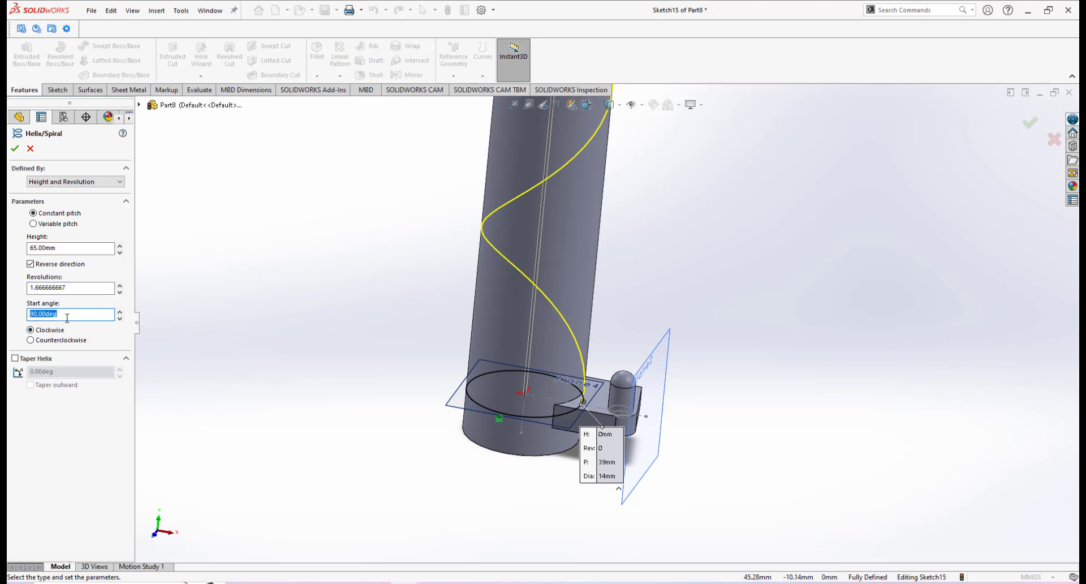
type("0")
key("Return")
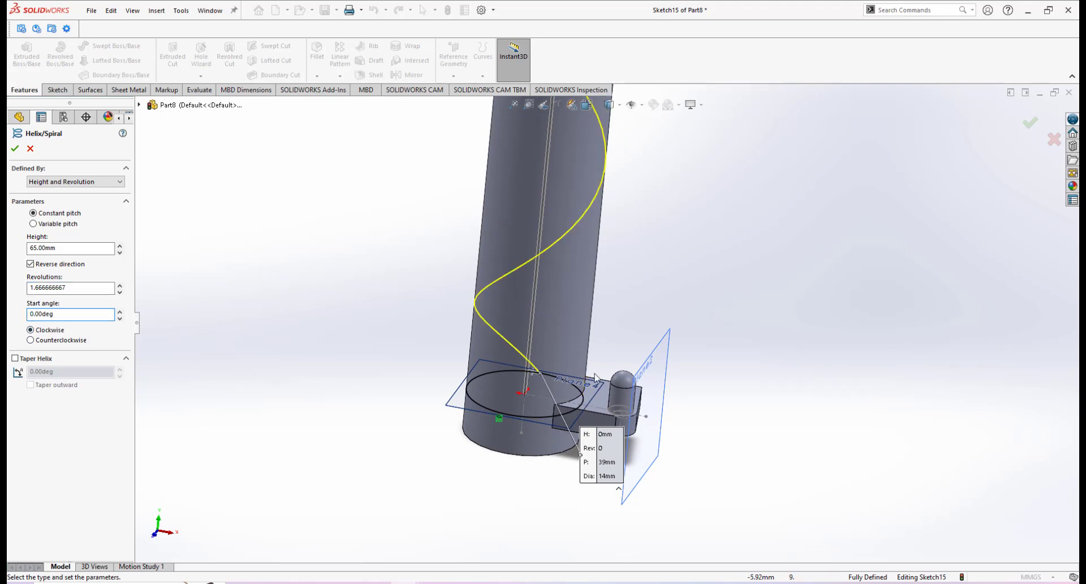
scroll(594, 377, "down", 3)
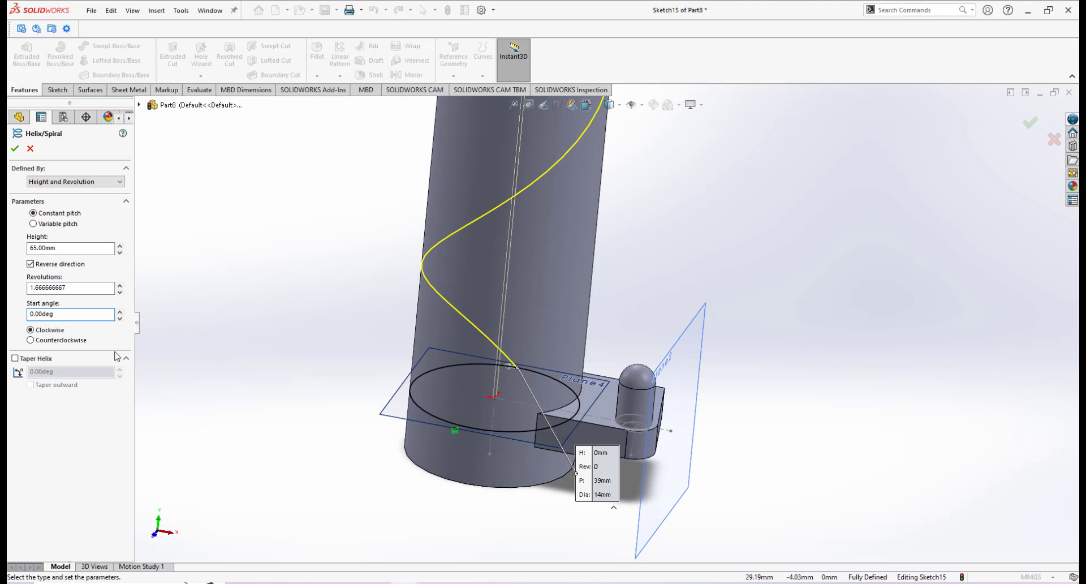
double_click(68, 315)
type("90")
key("Return")
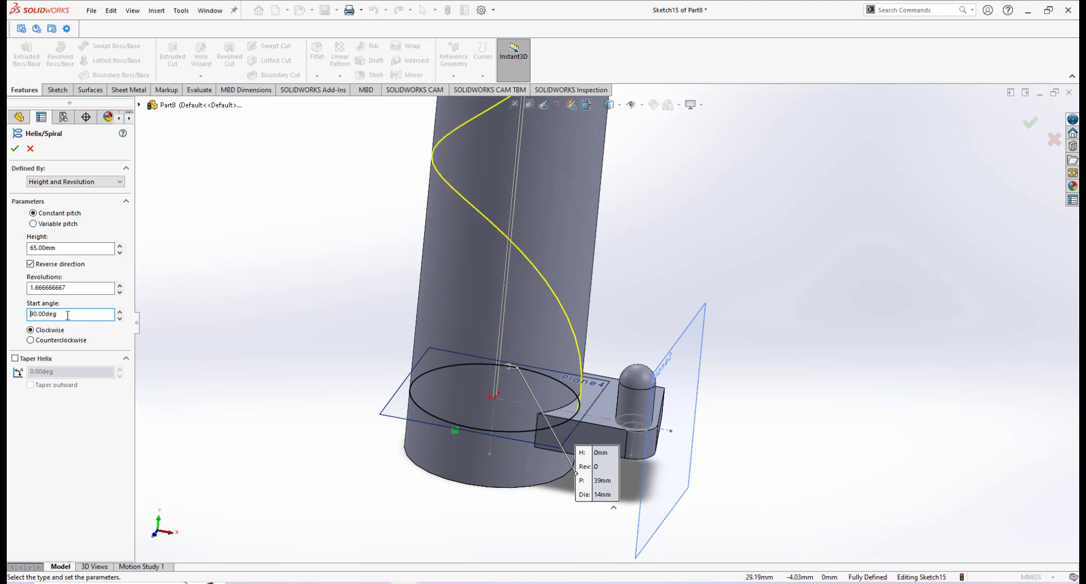
Examine where the helix preview starts on the blade holder and how it runs along the cylinder.
scroll(580, 396, "down", 2)
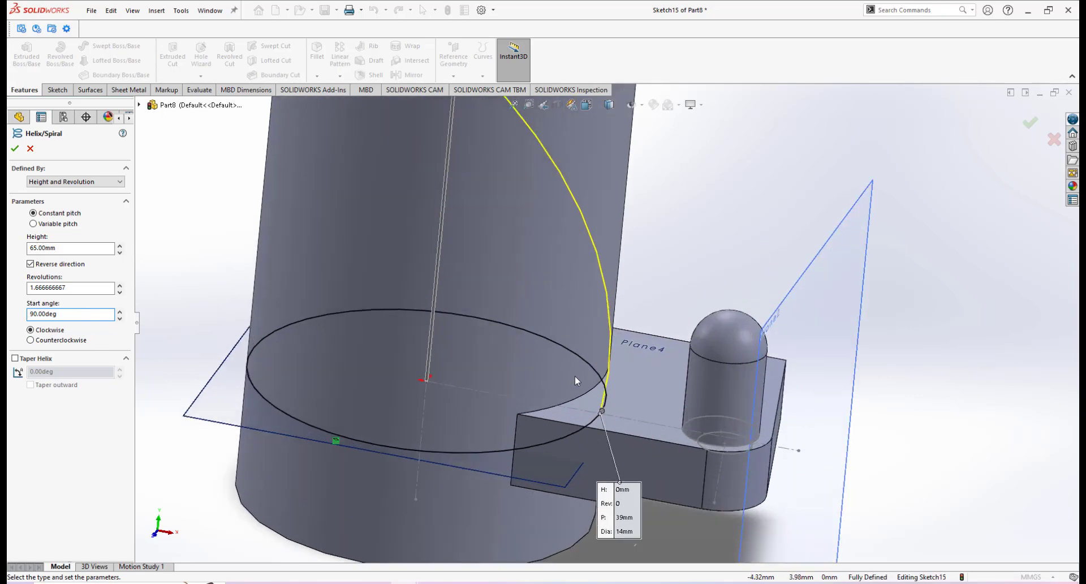
scroll(575, 376, "down", 2)
scroll(609, 390, "up", 3)
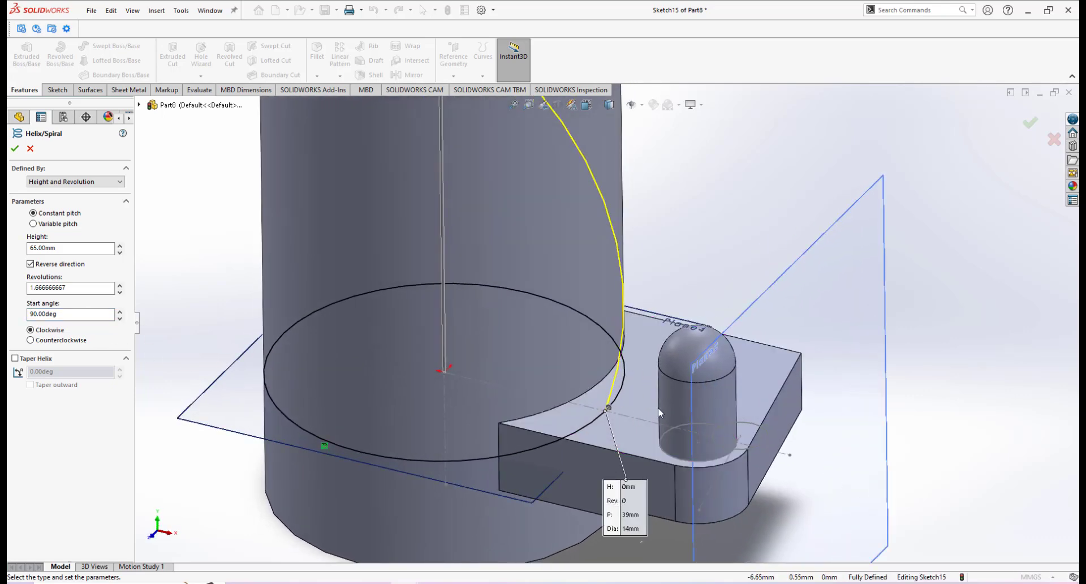
middle_click_drag(609, 390, 616, 347)
scroll(592, 358, "down", 3)
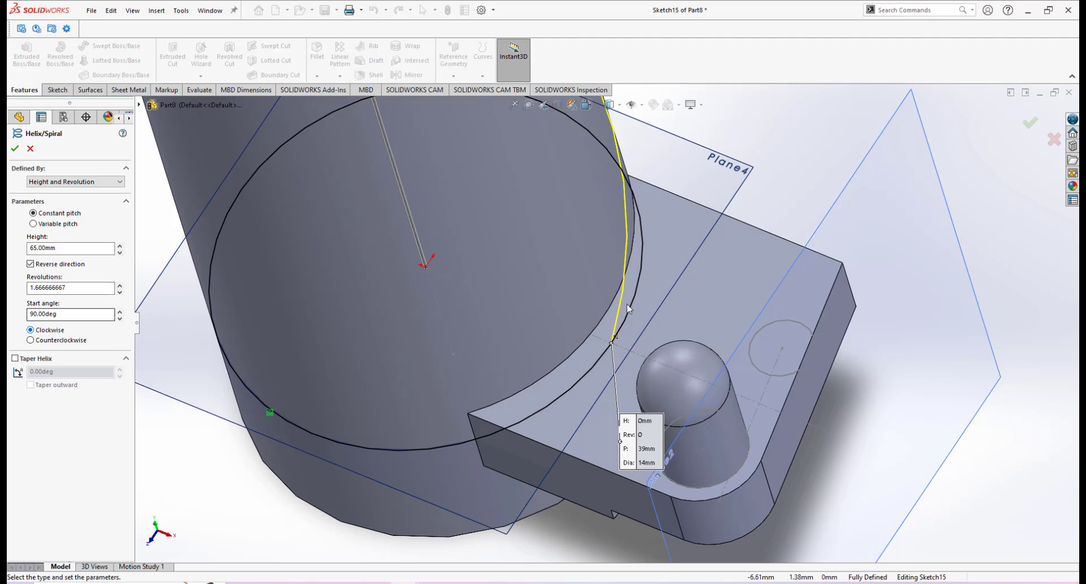
scroll(627, 309, "up", 3)
scroll(512, 273, "up", 5)
middle_click_drag(512, 273, 498, 268)
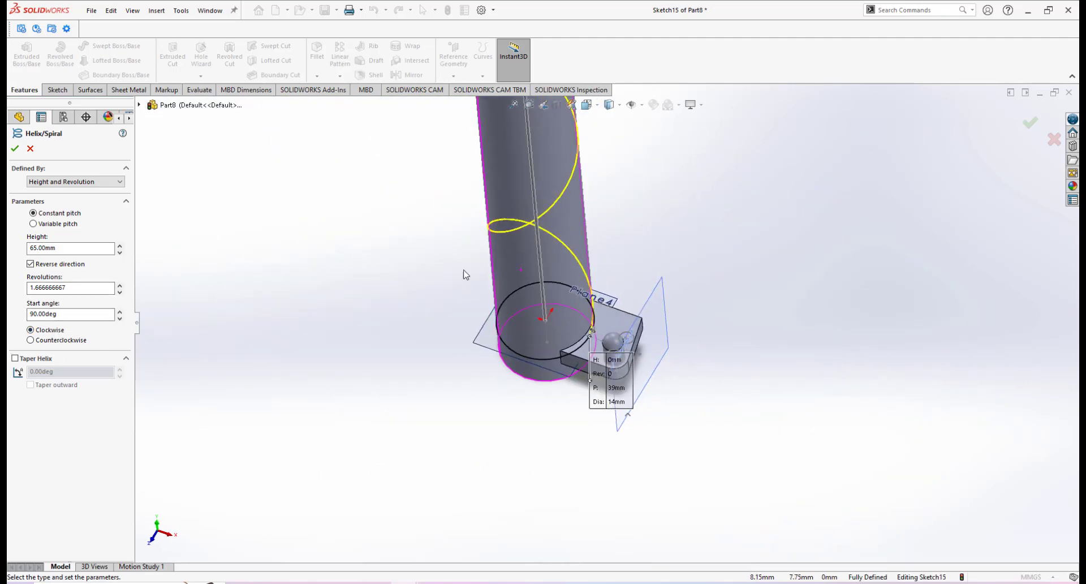
Try the counterclockwise direction, switch back to clockwise, and create the helix.
left_click(31, 340)
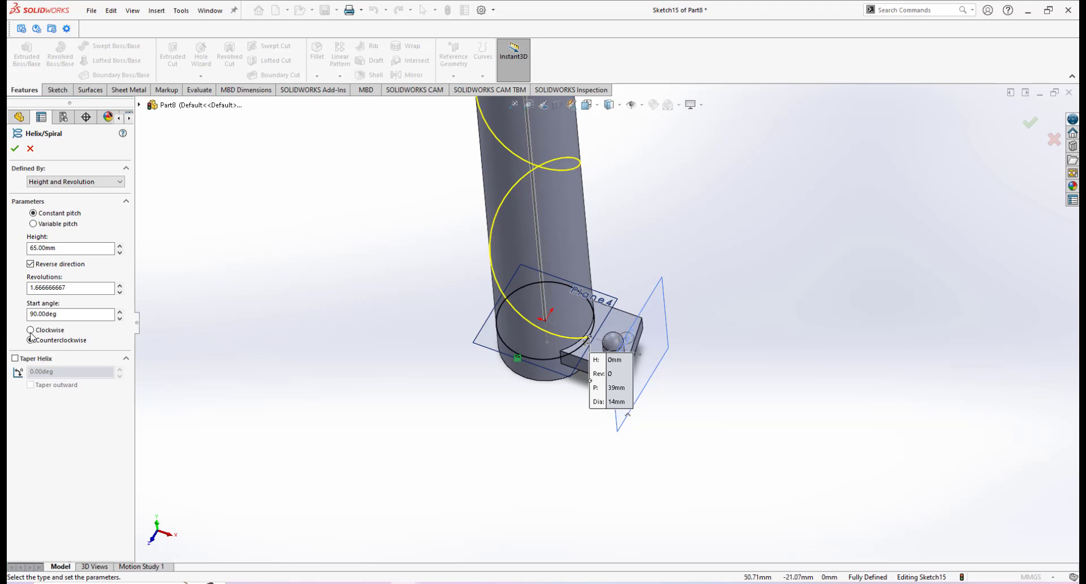
left_click(30, 330)
scroll(630, 242, "up", 2)
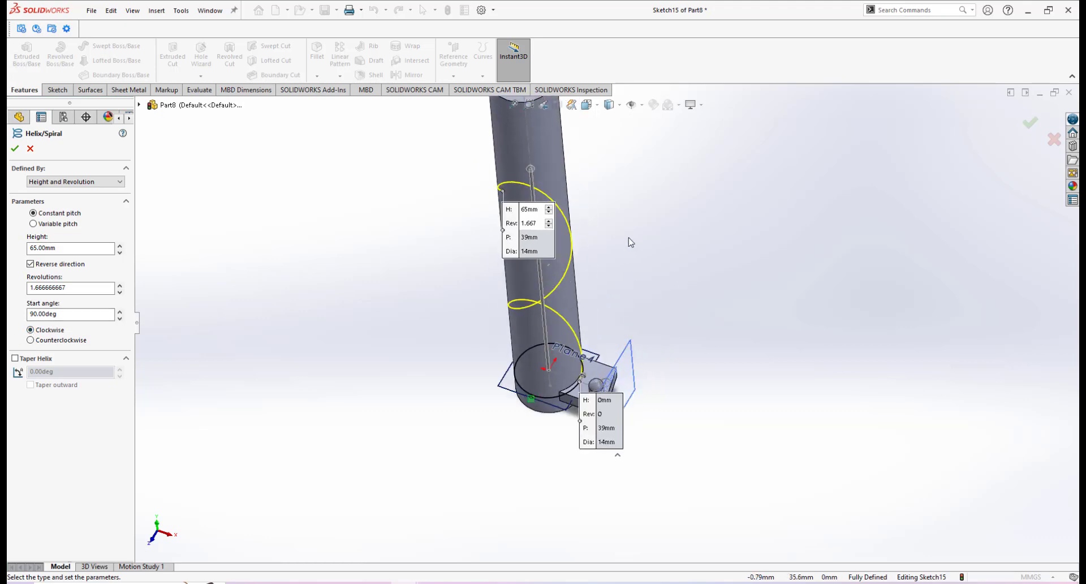
left_click(15, 149)
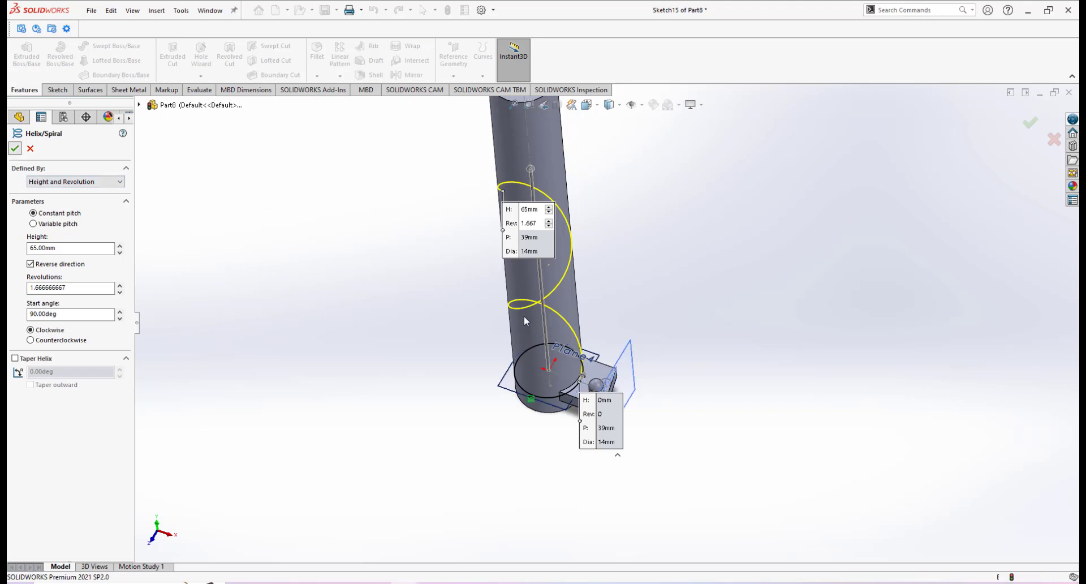
left_click(621, 263)
Examine the finished helix along the cylinder and its start at the blade holder.
scroll(534, 312, "down", 1)
middle_click_drag(534, 312, 569, 317)
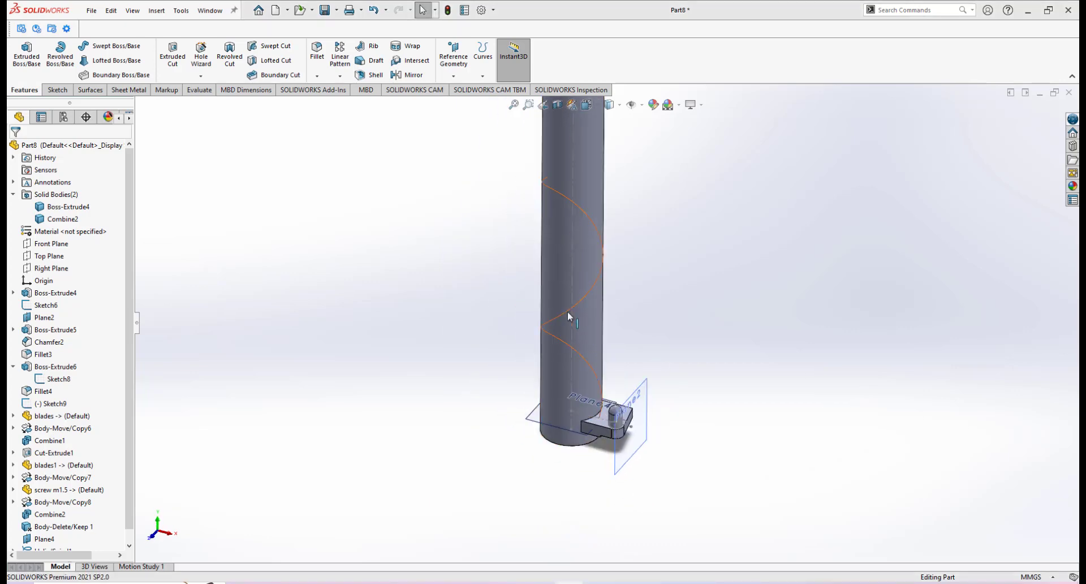
scroll(584, 311, "down", 2)
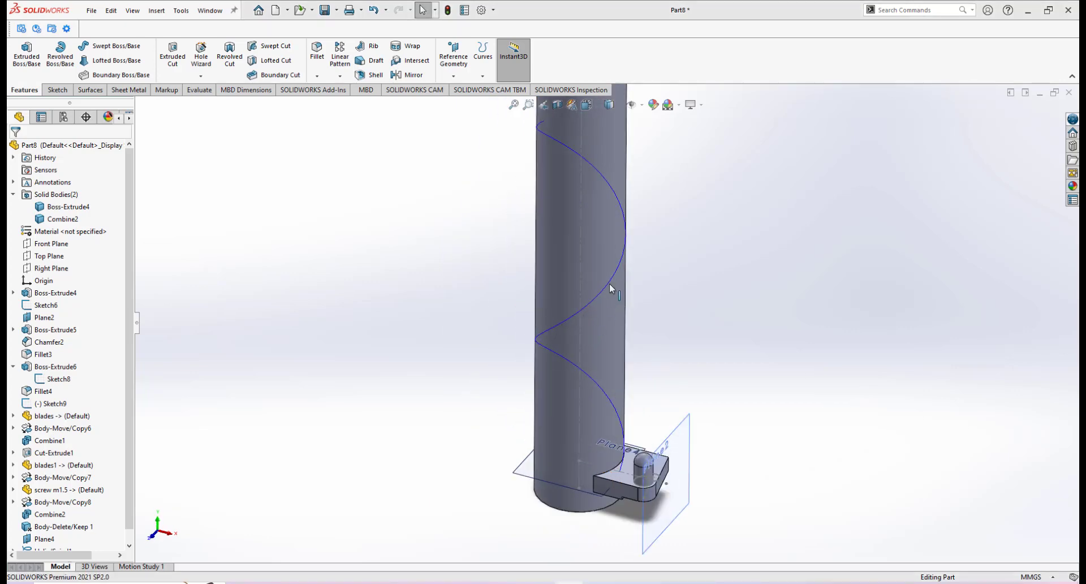
scroll(582, 320, "up", 1)
scroll(585, 322, "down", 2)
scroll(620, 307, "up", 1)
scroll(619, 305, "down", 1)
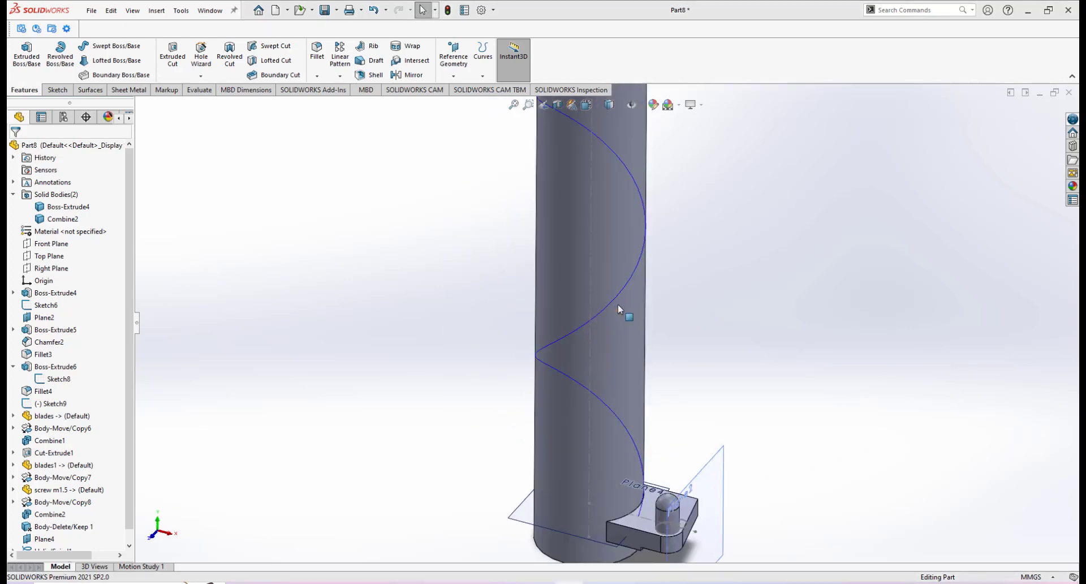
scroll(612, 320, "up", 2)
scroll(609, 365, "down", 2)
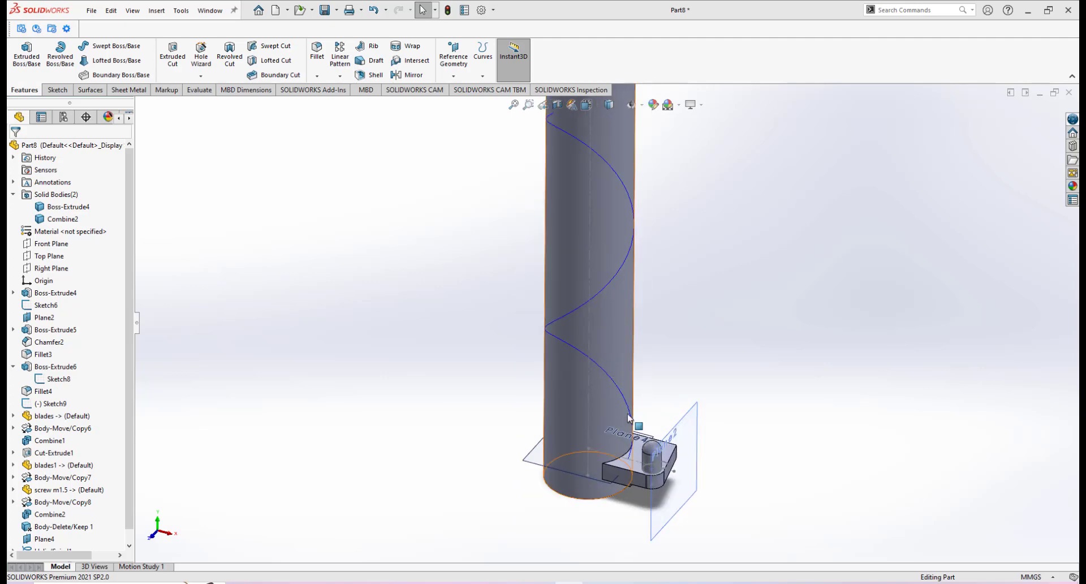
scroll(700, 191, "up", 2)
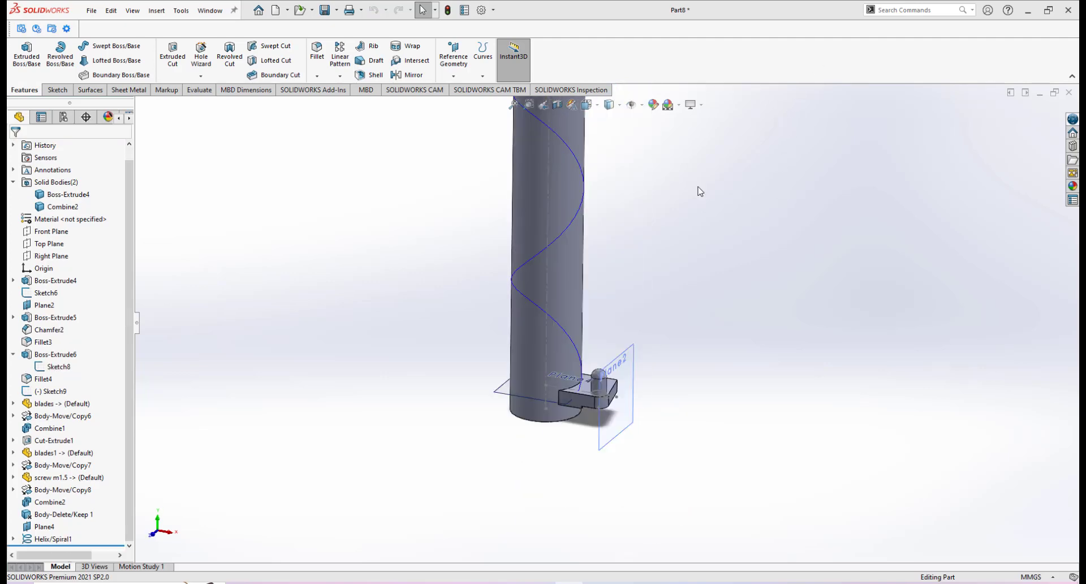
scroll(566, 314, "down", 1)
scroll(581, 295, "up", 1)
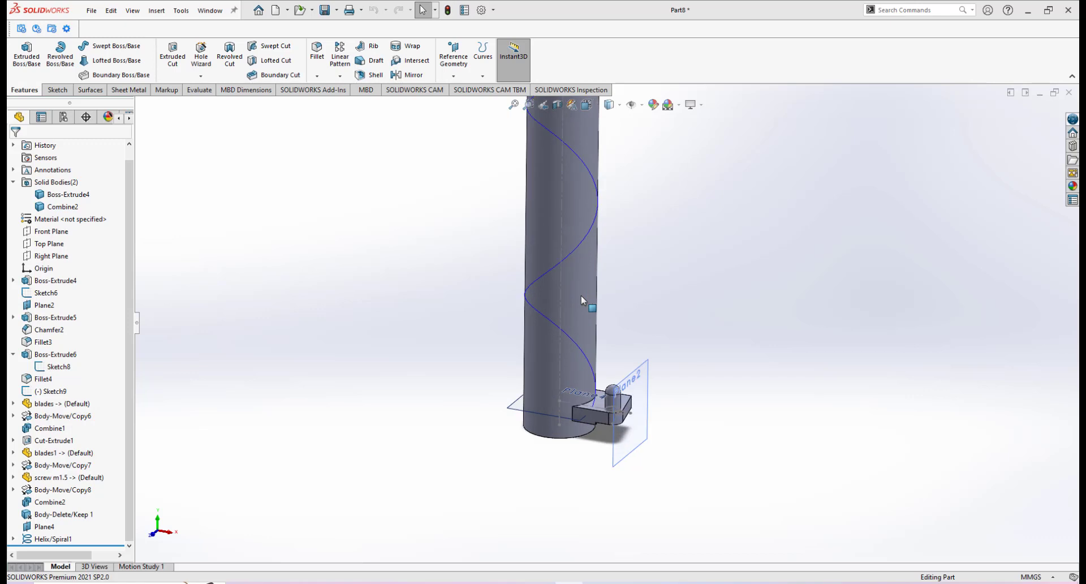
scroll(581, 296, "down", 1)
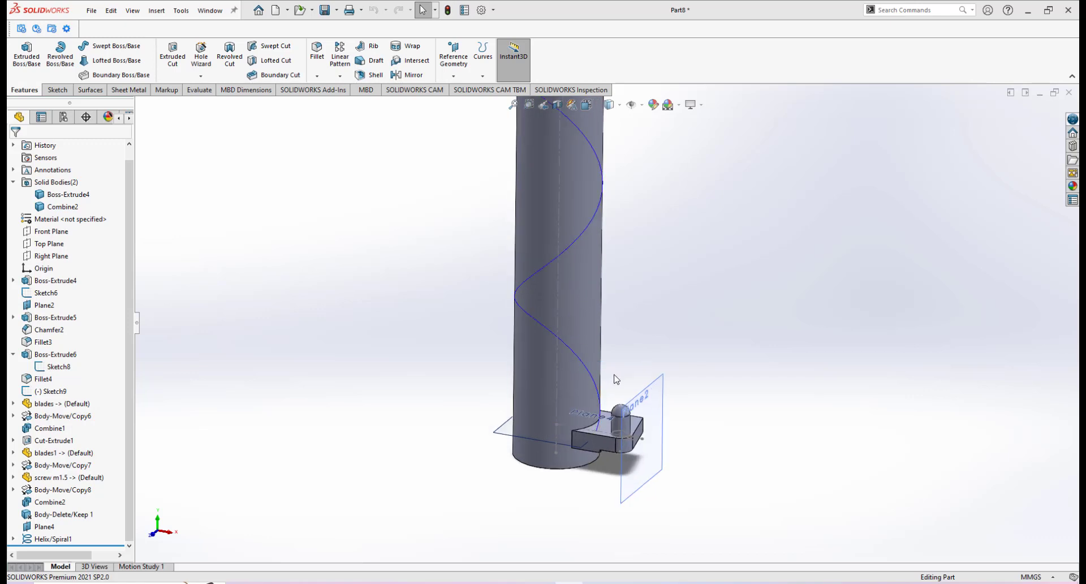
scroll(605, 385, "down", 2)
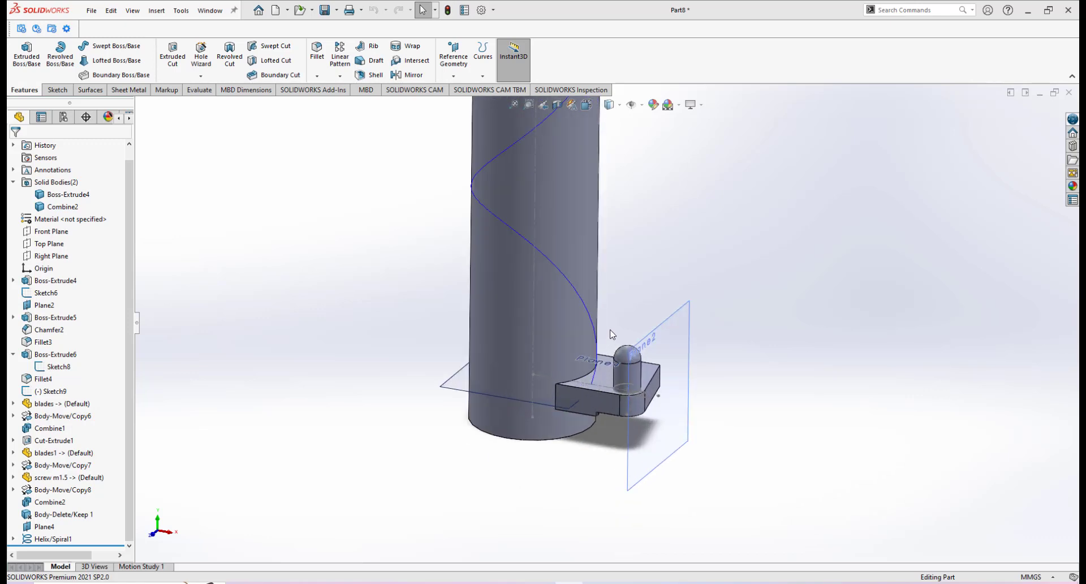
Isolate the blade holder body so that the cylinder is hidden.
right_click(601, 378)
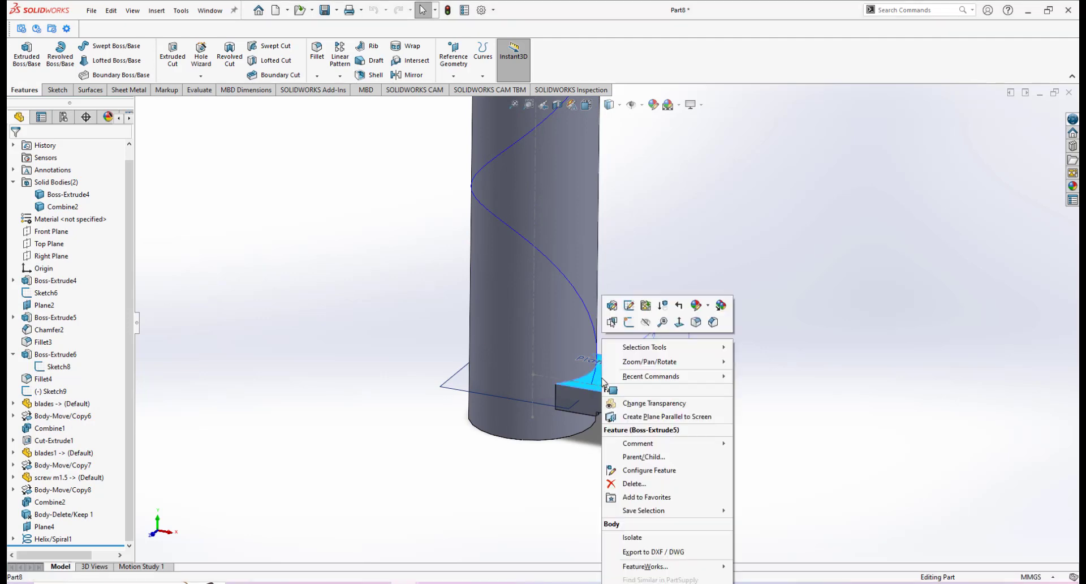
left_click(628, 538)
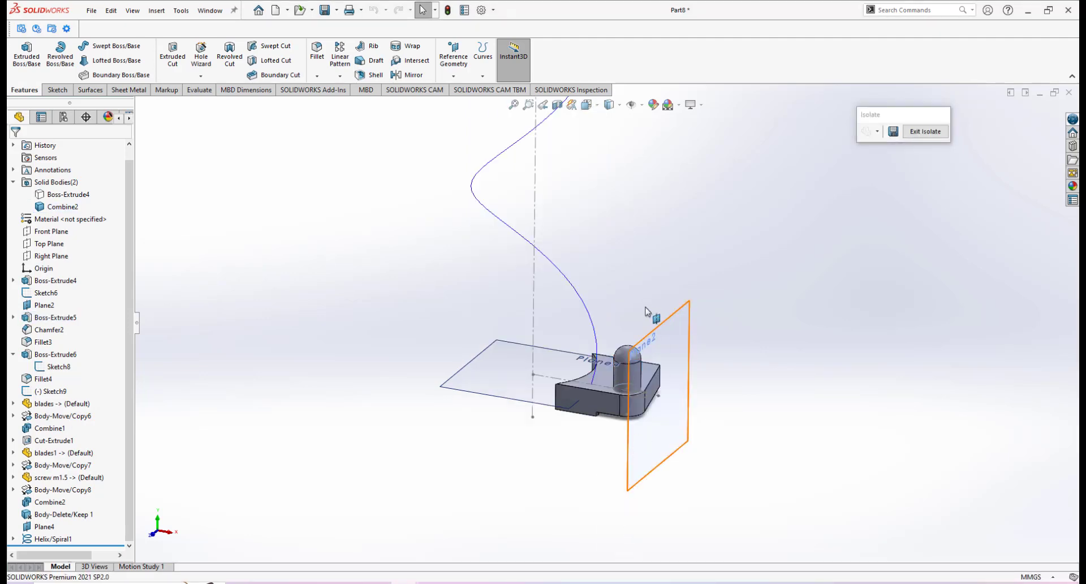
middle_click_drag(646, 311, 591, 356)
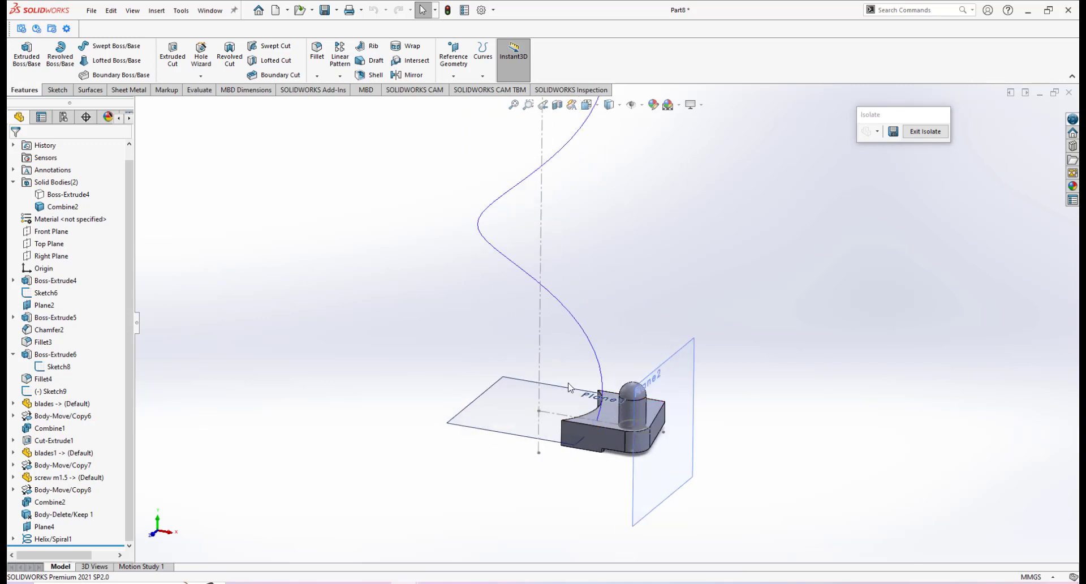
middle_click_drag(599, 365, 626, 365)
middle_click_drag(591, 219, 584, 273, "ctrl")
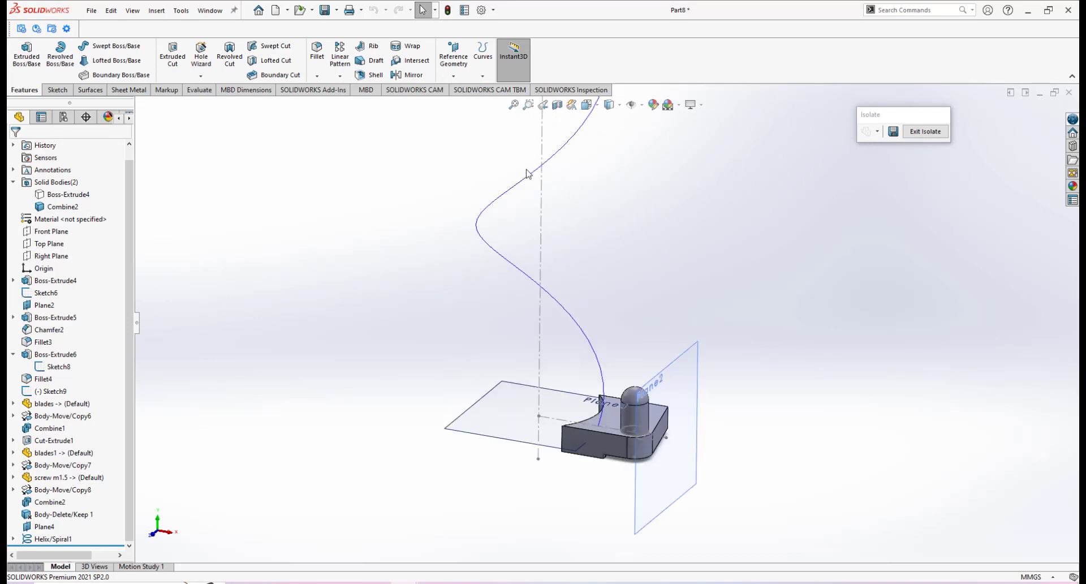
Start a Curve Driven Pattern with the helix as Direction 1, using 6 instances with equal spacing.
left_click(340, 79)
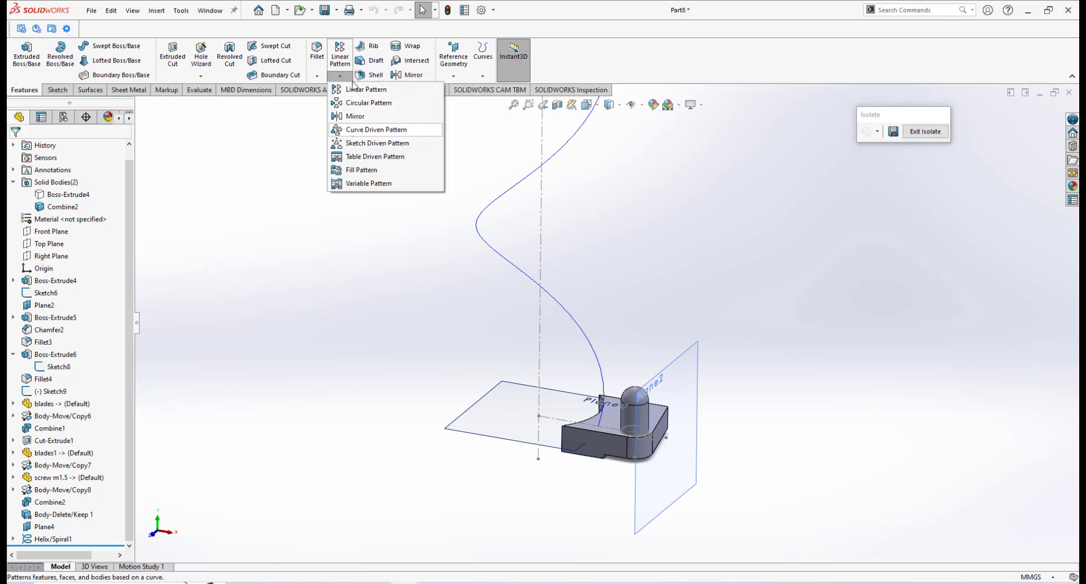
left_click(354, 131)
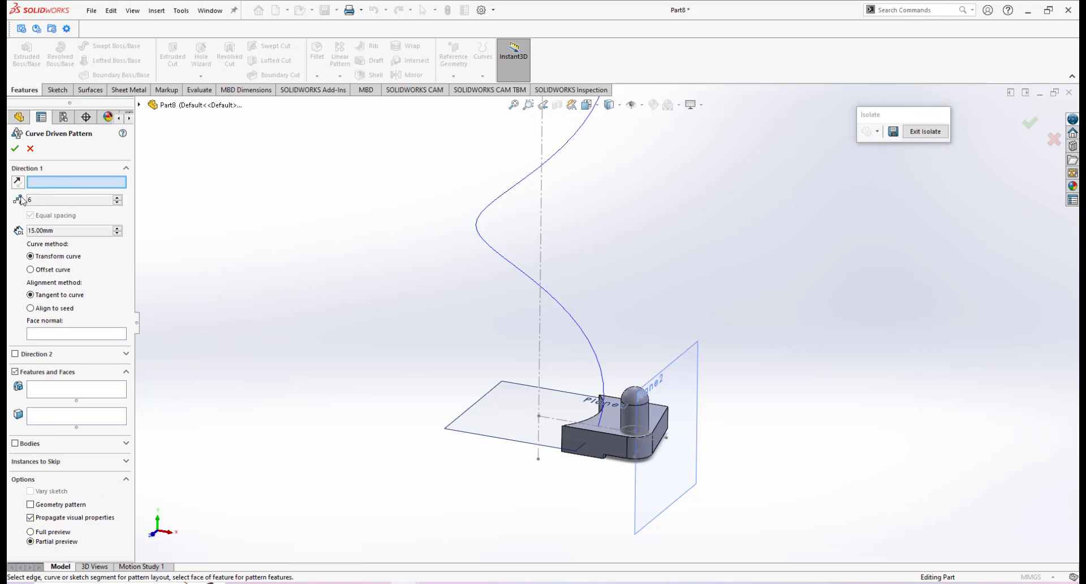
left_click(588, 338)
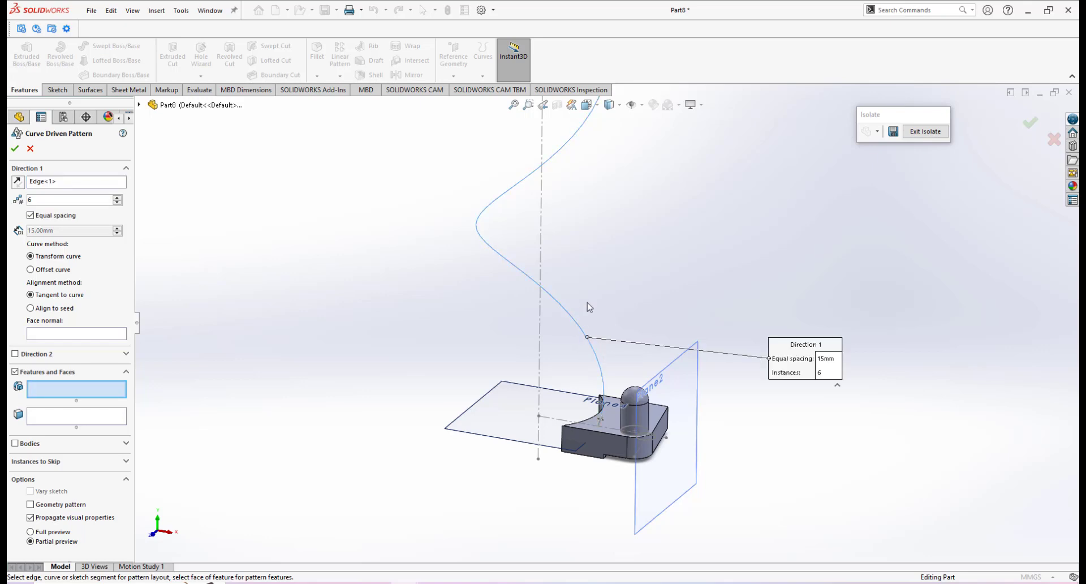
scroll(632, 312, "up", 5)
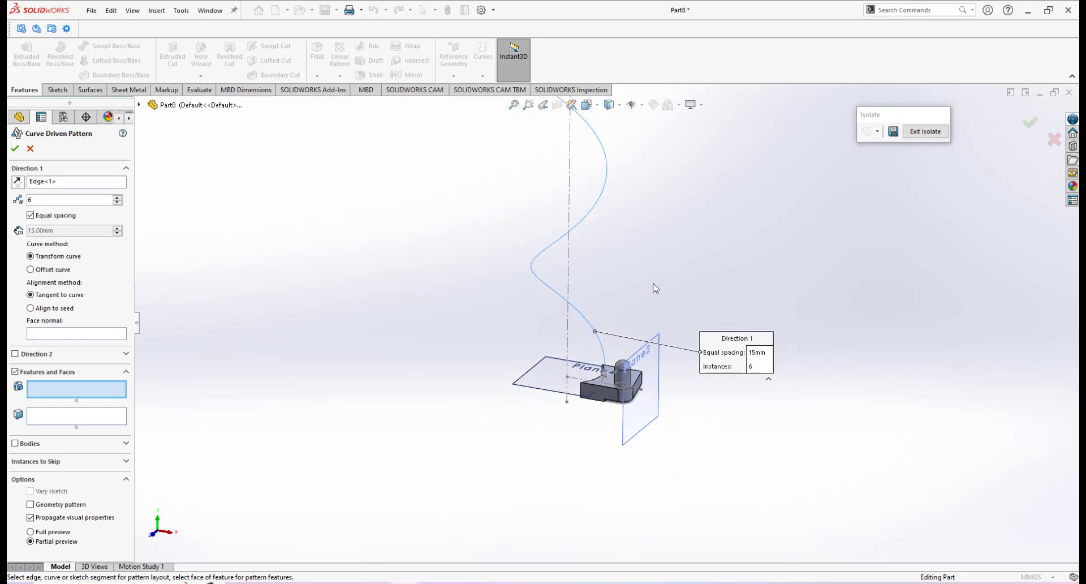
scroll(586, 268, "up", 1)
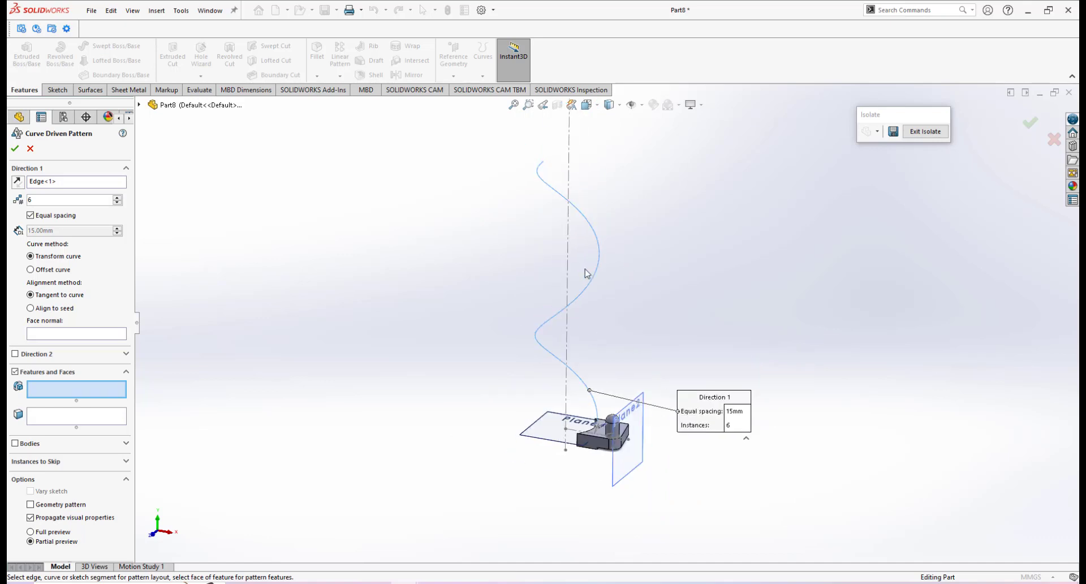
scroll(575, 281, "down", 1)
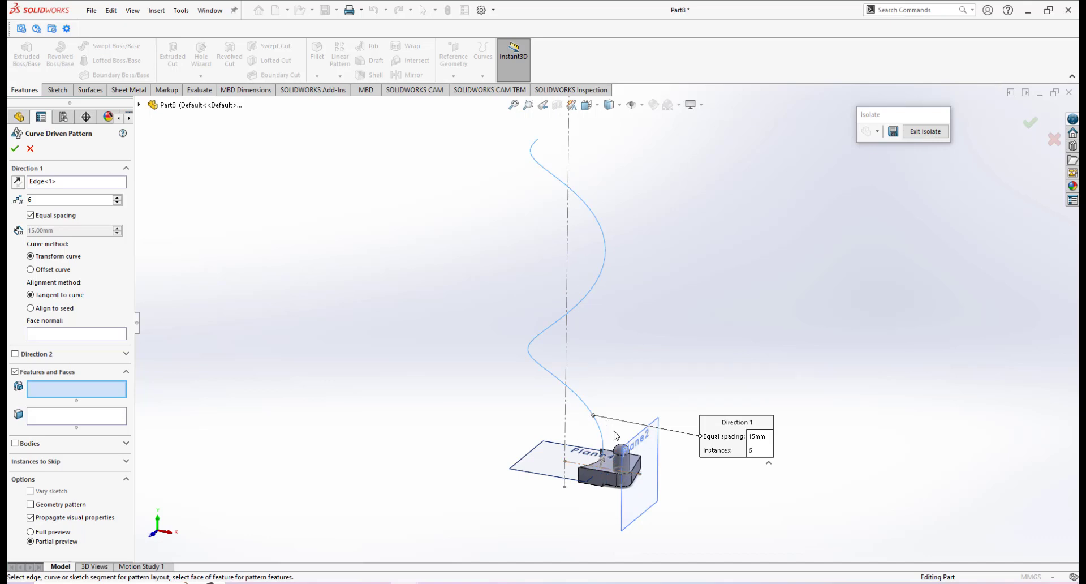
double_click(38, 200)
left_click(32, 216)
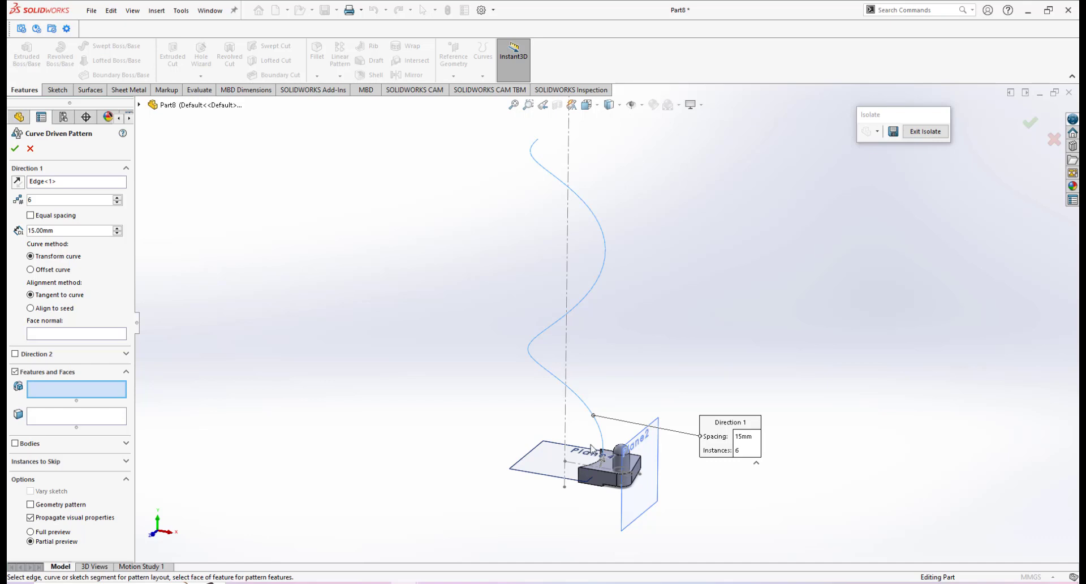
left_click(31, 215)
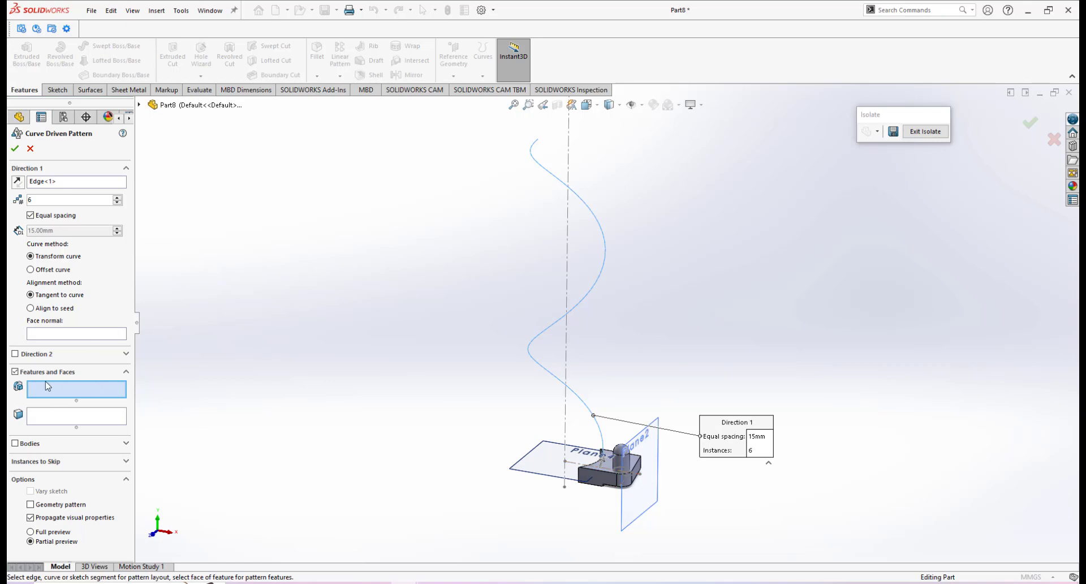
Set the blade holder body as the body to pattern and its concave shaft-side face as the face normal.
left_click(14, 443)
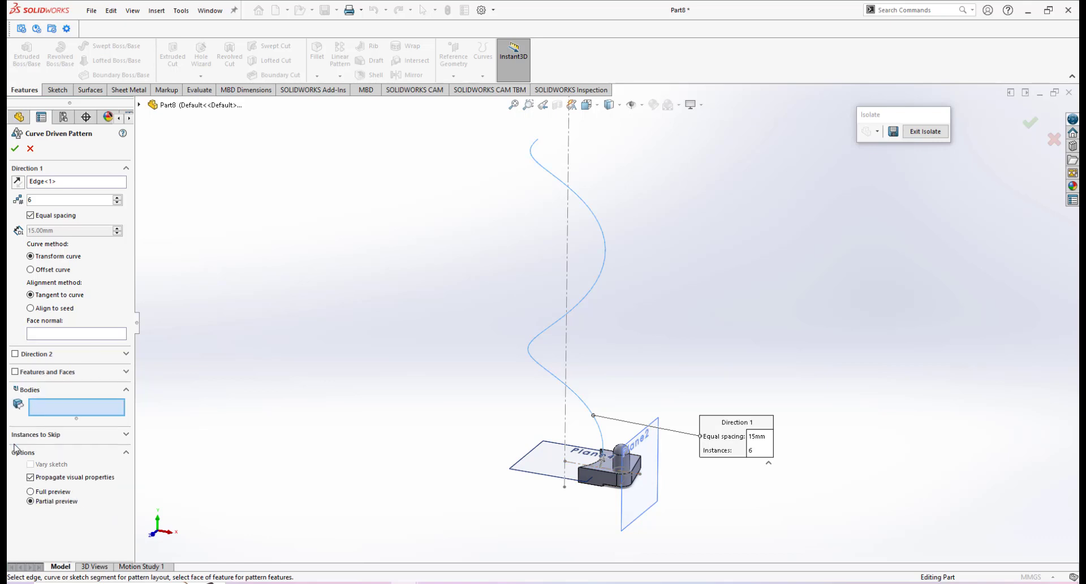
left_click(609, 467)
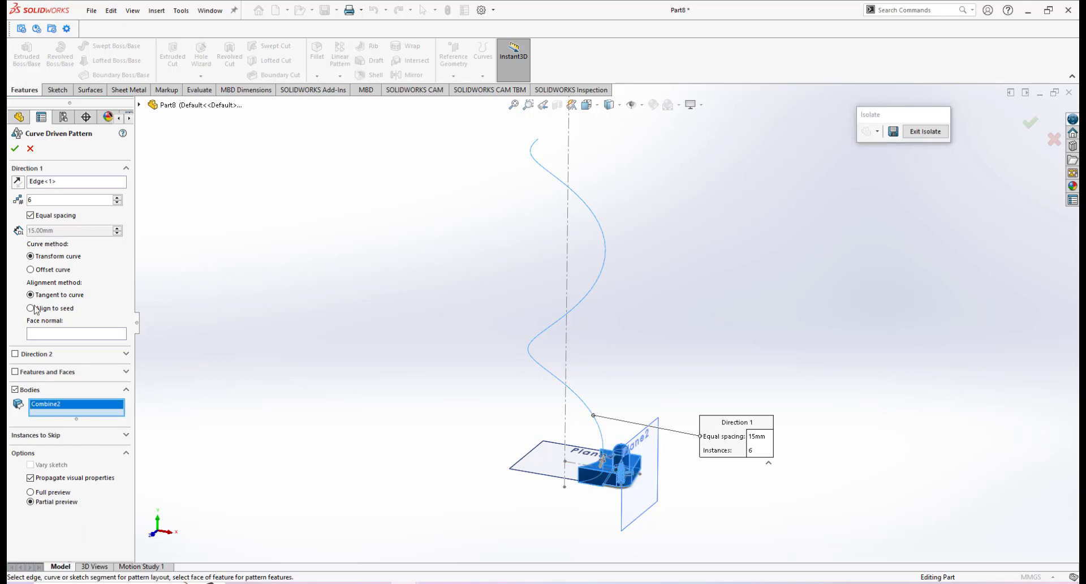
left_click(63, 334)
scroll(575, 452, "down", 5)
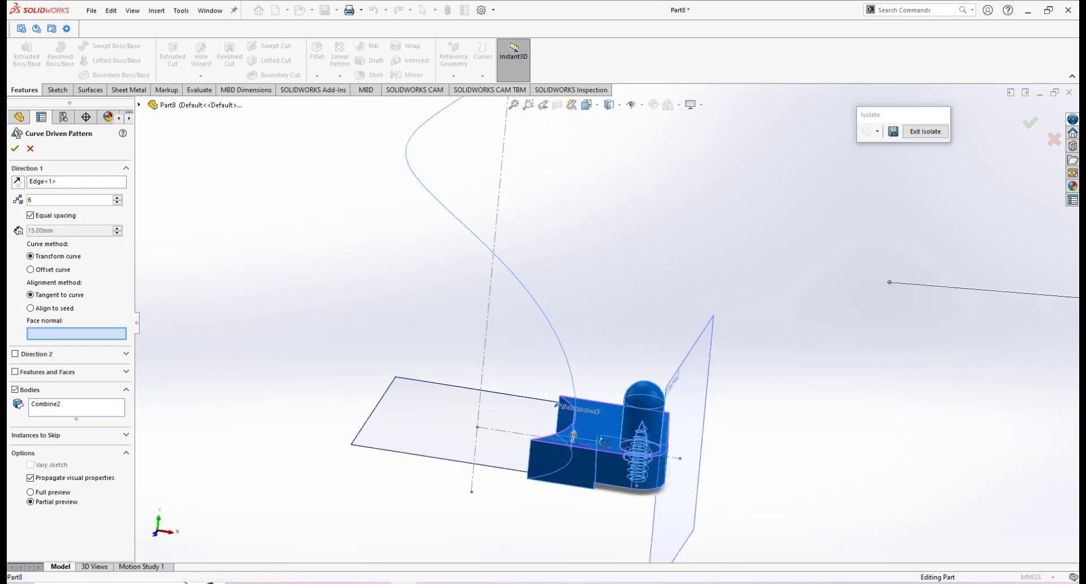
middle_click_drag(604, 441, 659, 464)
scroll(506, 424, "down", 2)
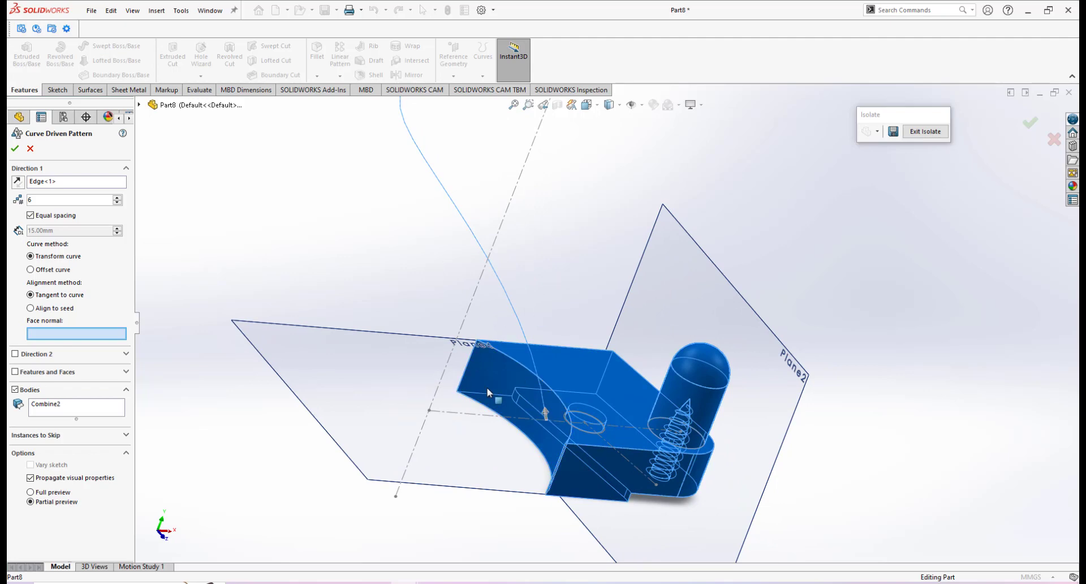
middle_click_drag(498, 382, 532, 395)
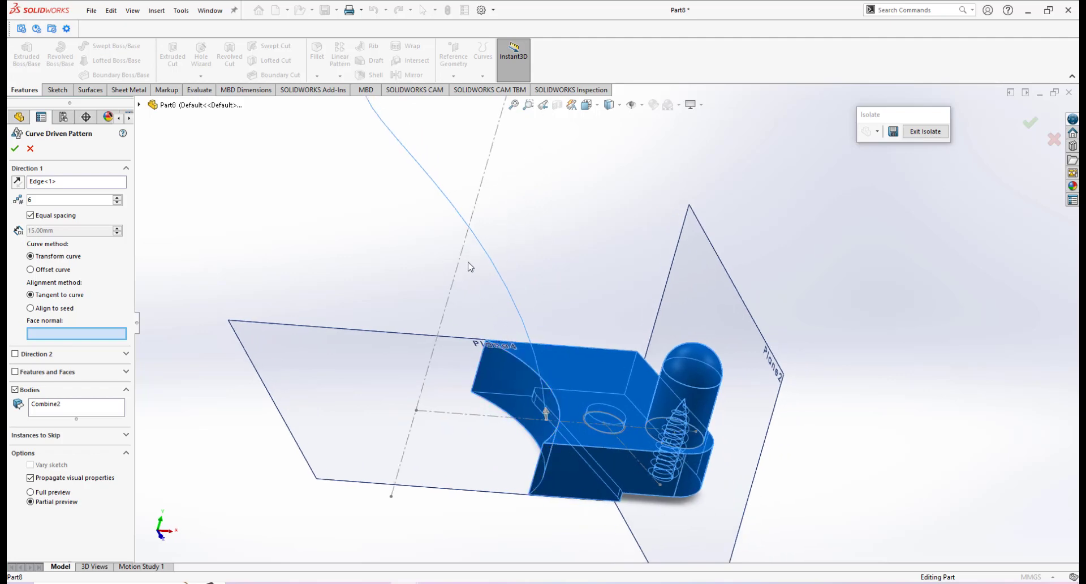
scroll(546, 408, "down", 1)
mouse_move(455, 365)
middle_mouse_down()
mouse_move(546, 405)
mouse_move(461, 357)
middle_mouse_up()
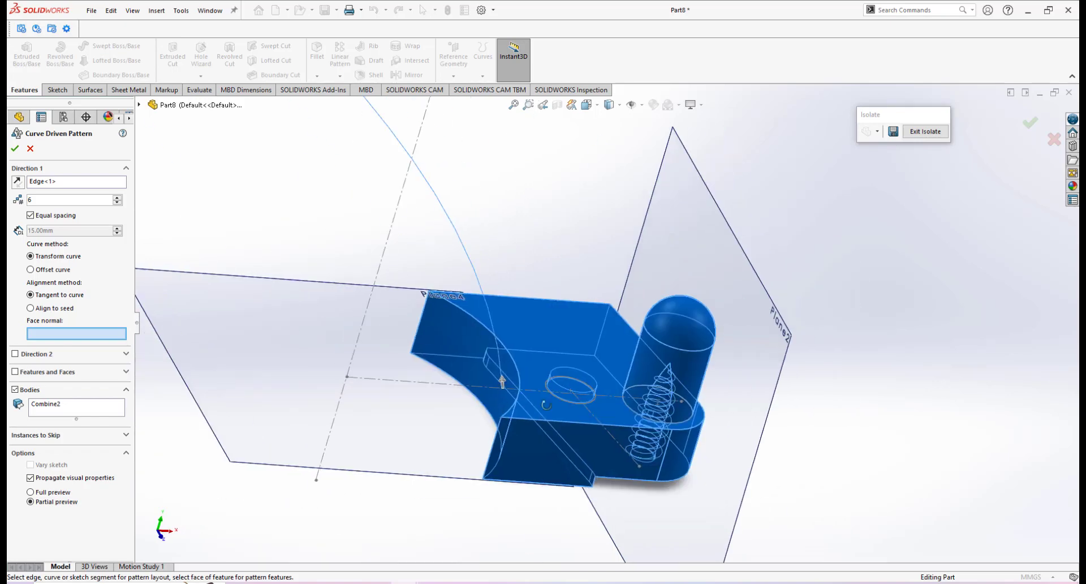
left_click(463, 362)
scroll(481, 372, "up", 5)
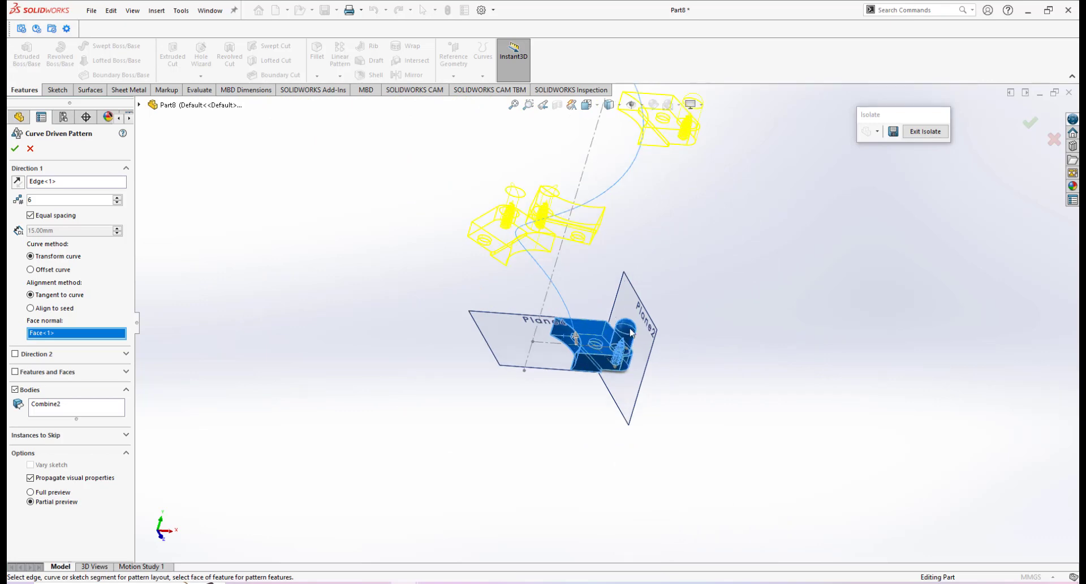
Examine the preview of the blade holder instances along the helix and their orientation around the axis.
middle_click_drag(610, 315, 608, 342)
scroll(604, 467, "down", 4)
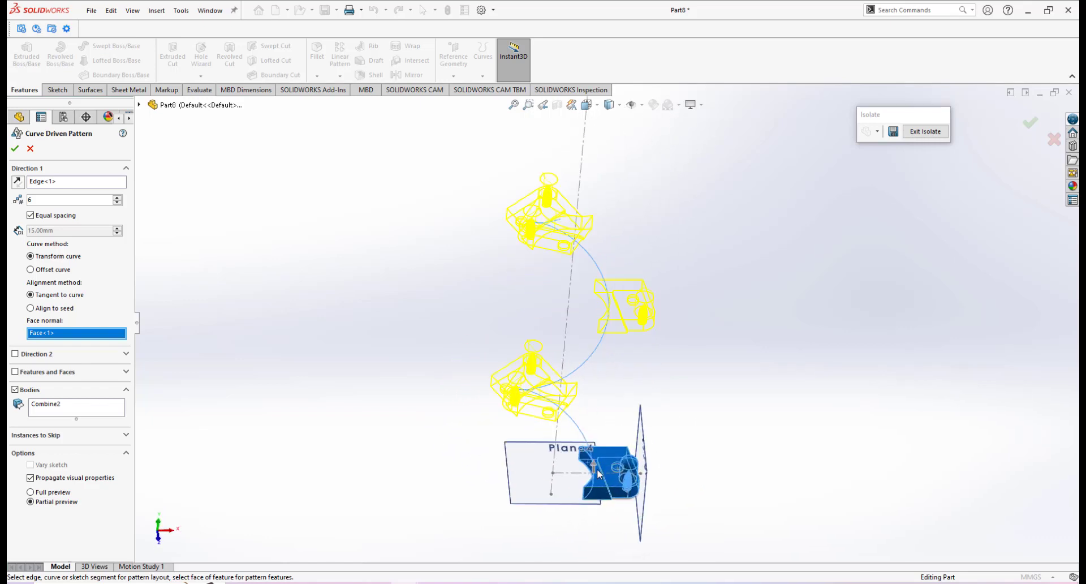
scroll(504, 310, "up", 1)
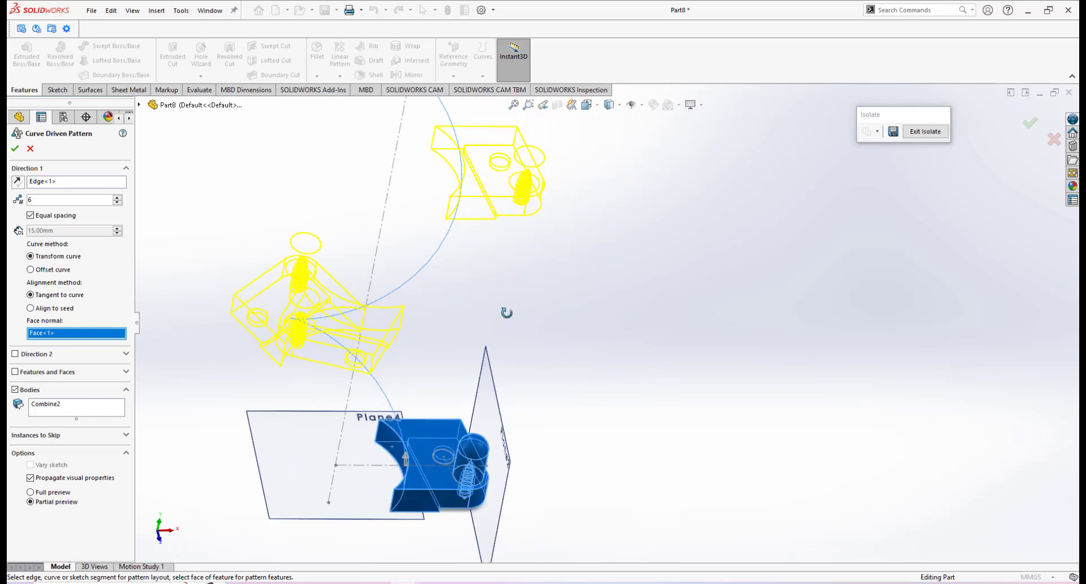
scroll(443, 310, "up", 3)
scroll(447, 312, "down", 3)
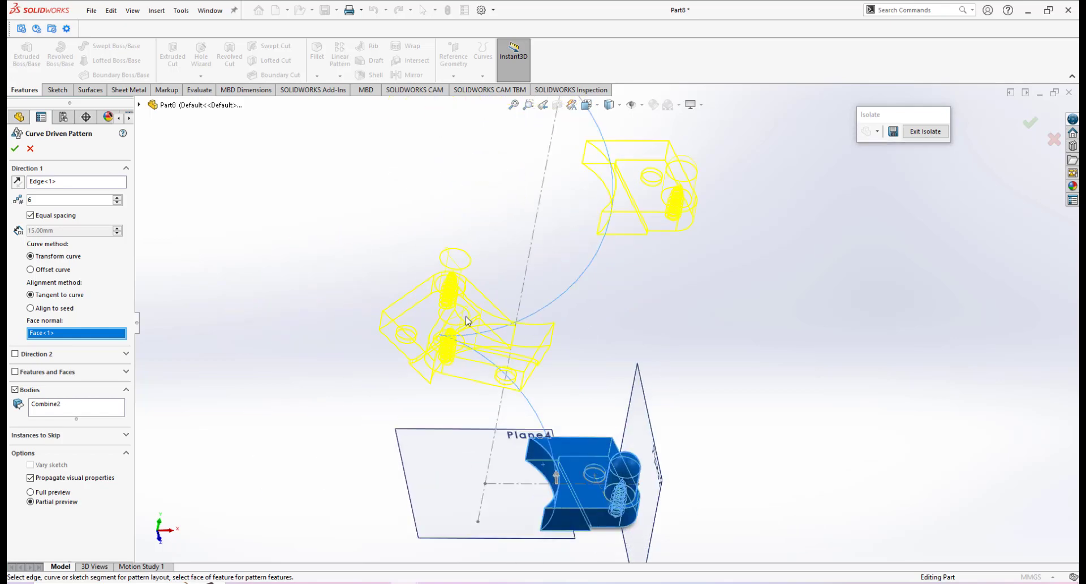
scroll(588, 271, "up", 4)
scroll(602, 260, "down", 1)
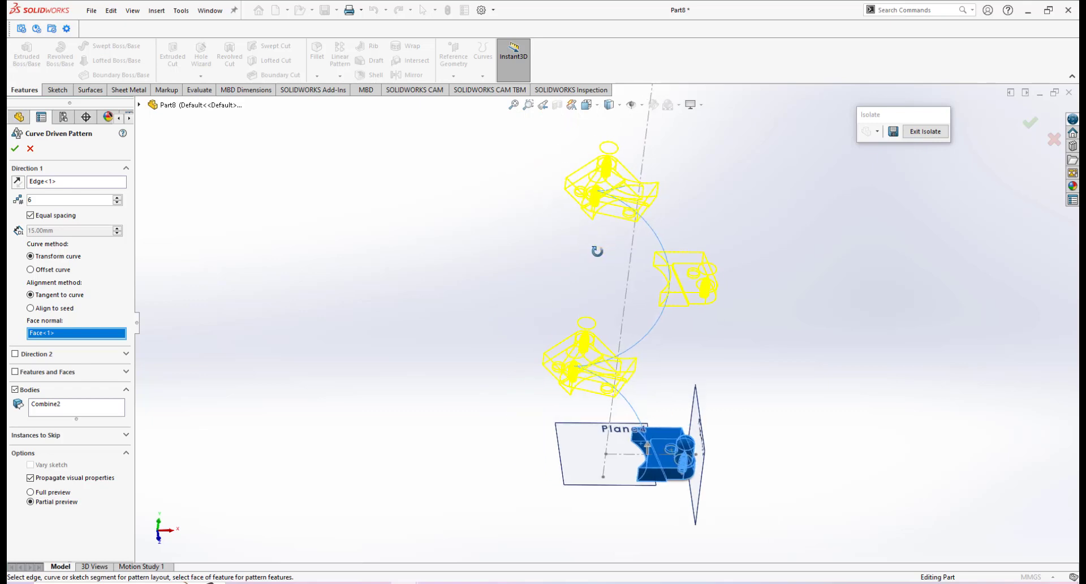
left_click(59, 200)
scroll(465, 331, "up", 2)
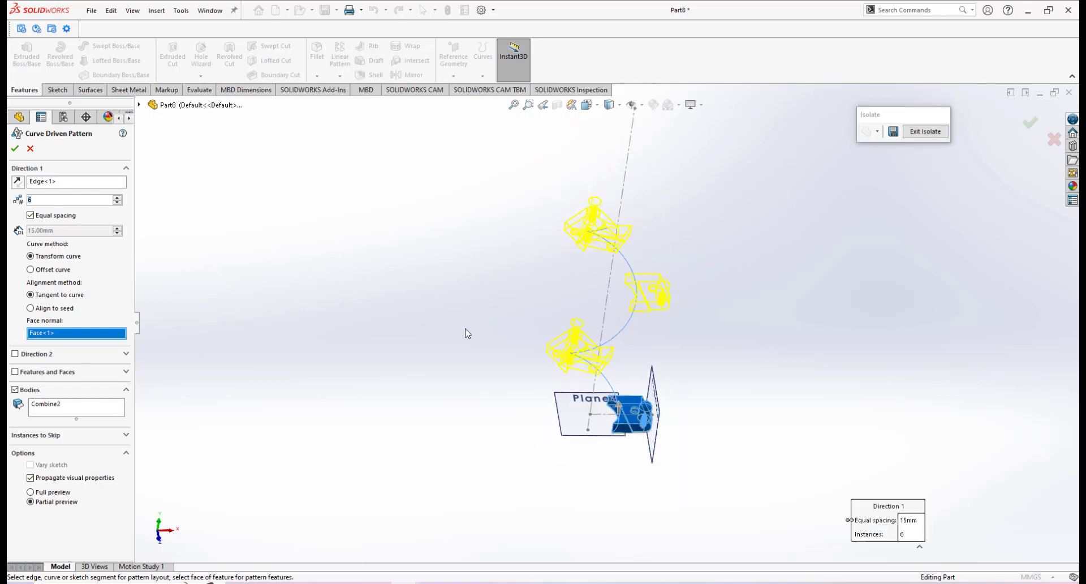
scroll(614, 376, "up", 2)
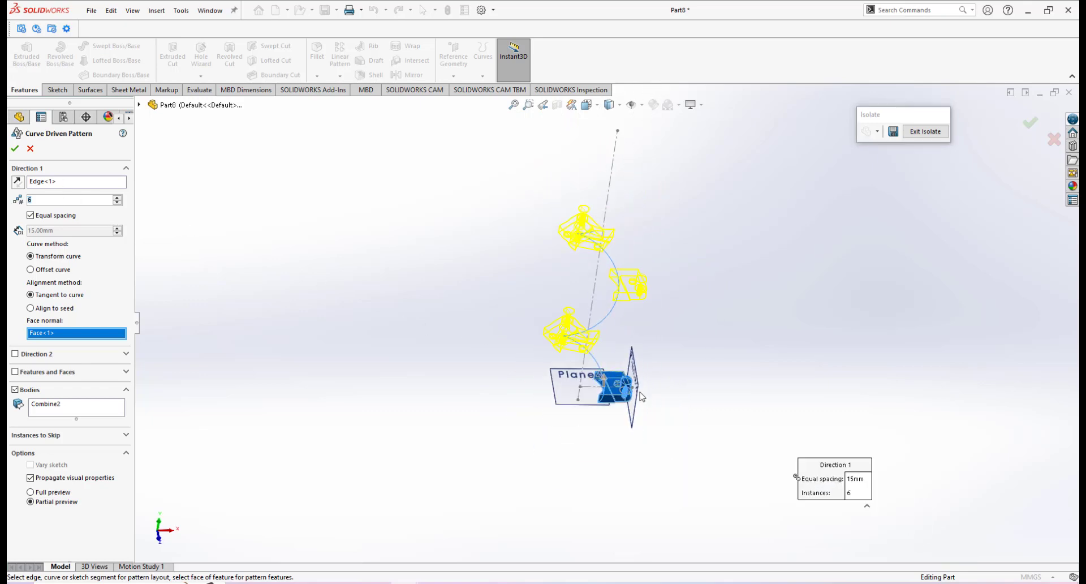
scroll(606, 375, "down", 2)
scroll(605, 335, "down", 2)
scroll(589, 286, "up", 1)
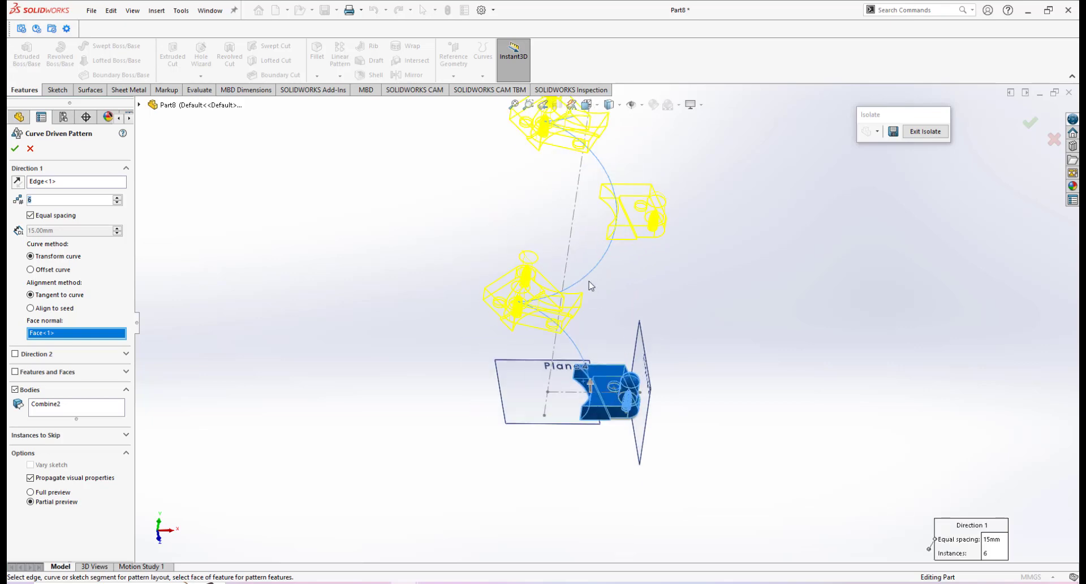
middle_click_drag(625, 211, 612, 180)
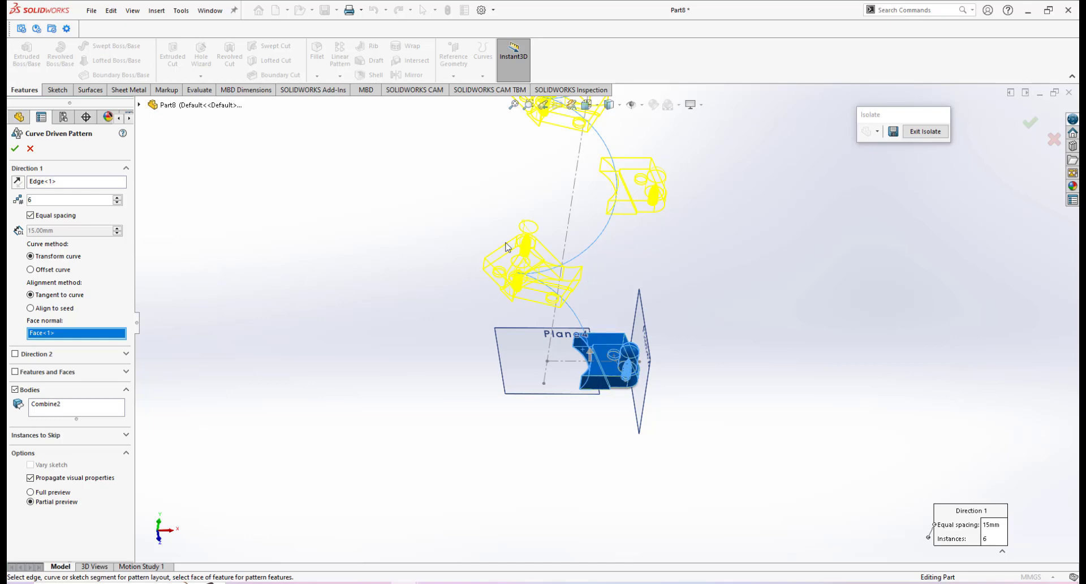
Create the curve-driven pattern of the blade holder body along the helix.
left_click(14, 148)
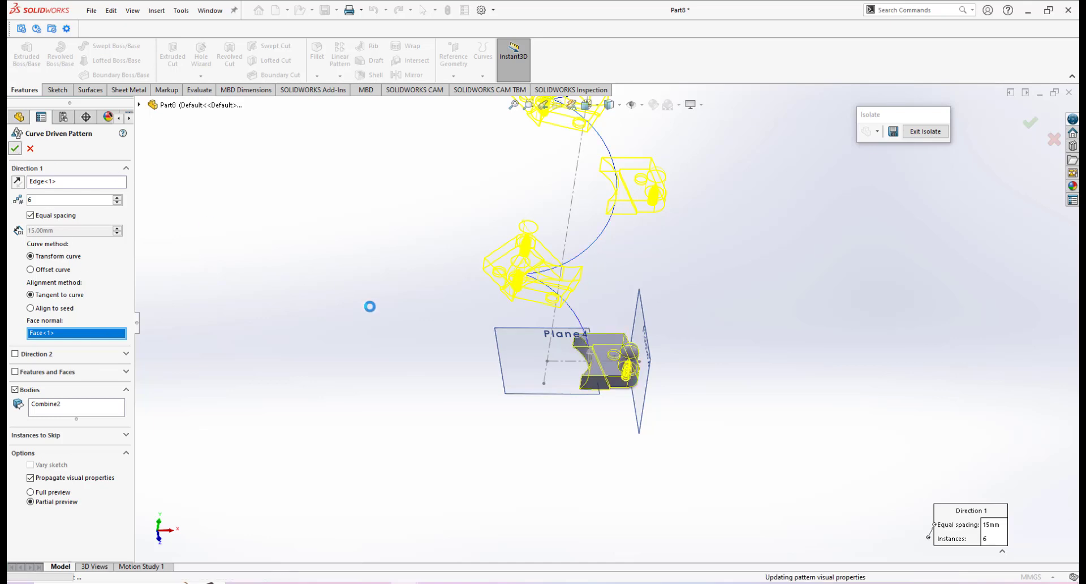
scroll(637, 276, "up", 5)
middle_click_drag(637, 276, 602, 256)
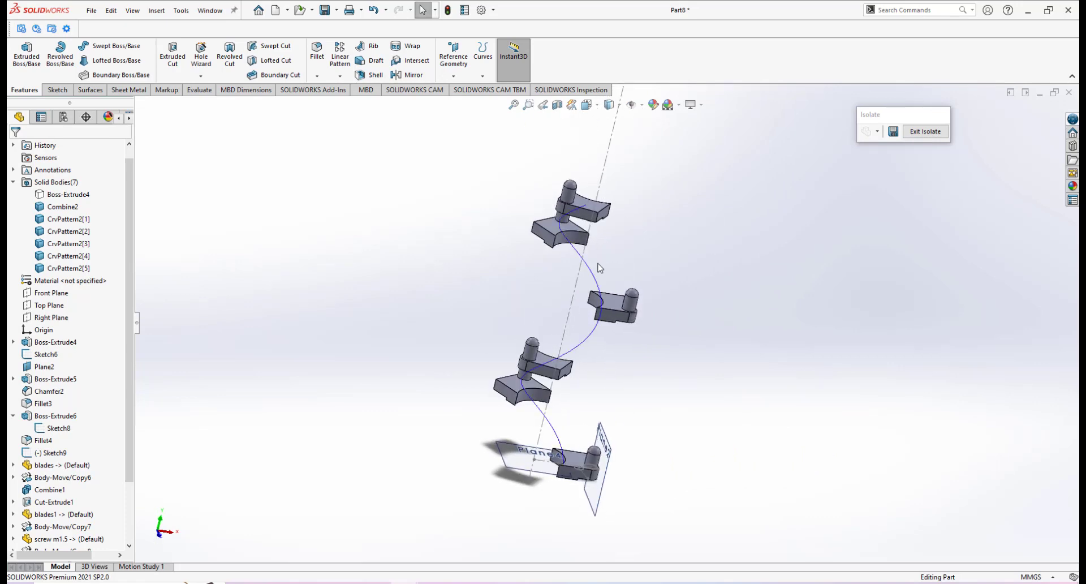
Check the angular arrangement of the patterned blade holders from directly above and at an oblique angle.
key("space")
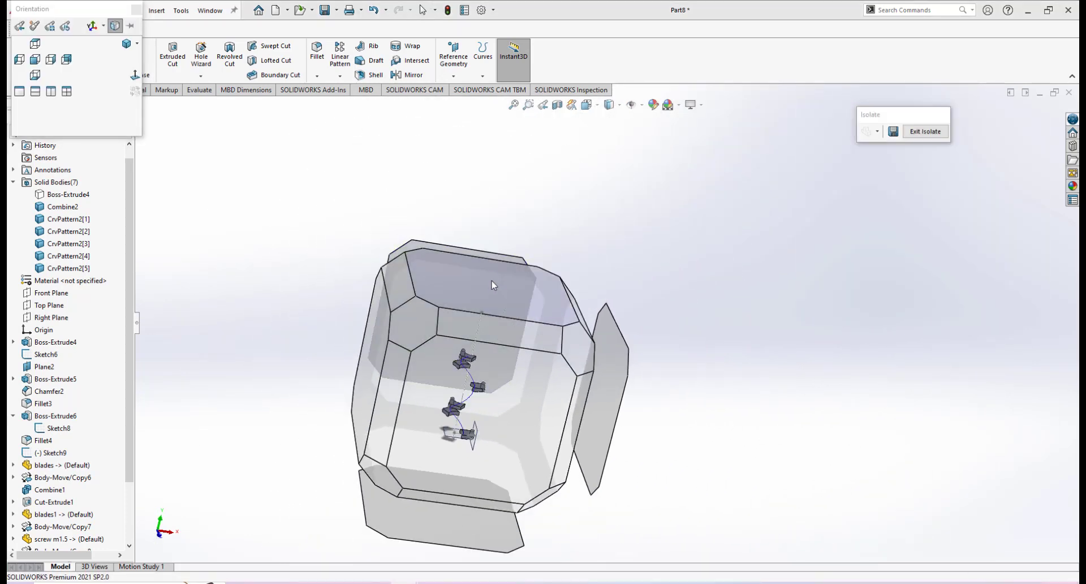
left_click(491, 284)
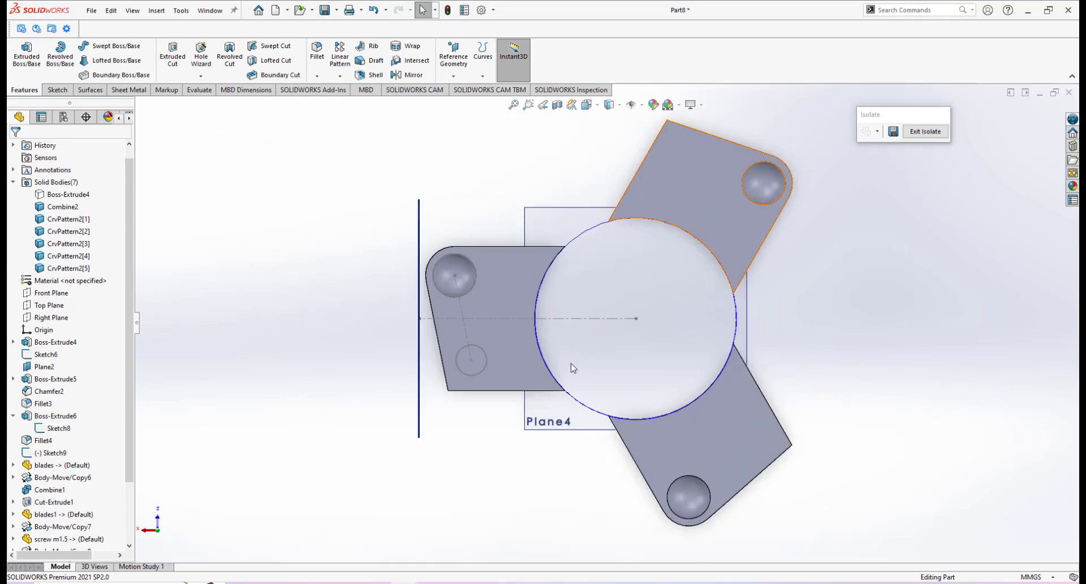
scroll(705, 308, "up", 1)
scroll(687, 302, "down", 2)
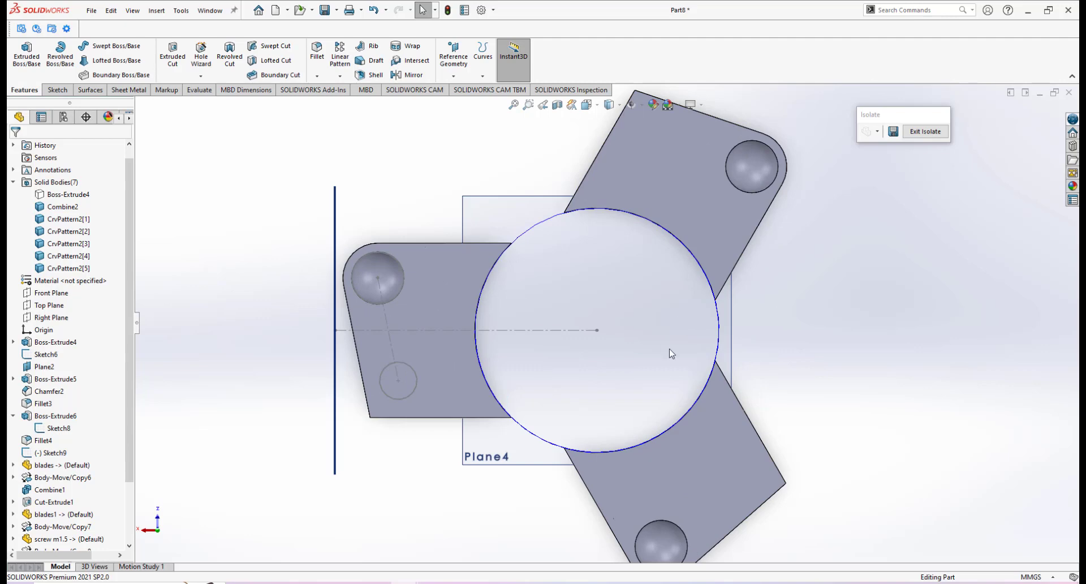
scroll(670, 348, "up", 2)
middle_click_drag(670, 349, 603, 300)
scroll(593, 376, "down", 1)
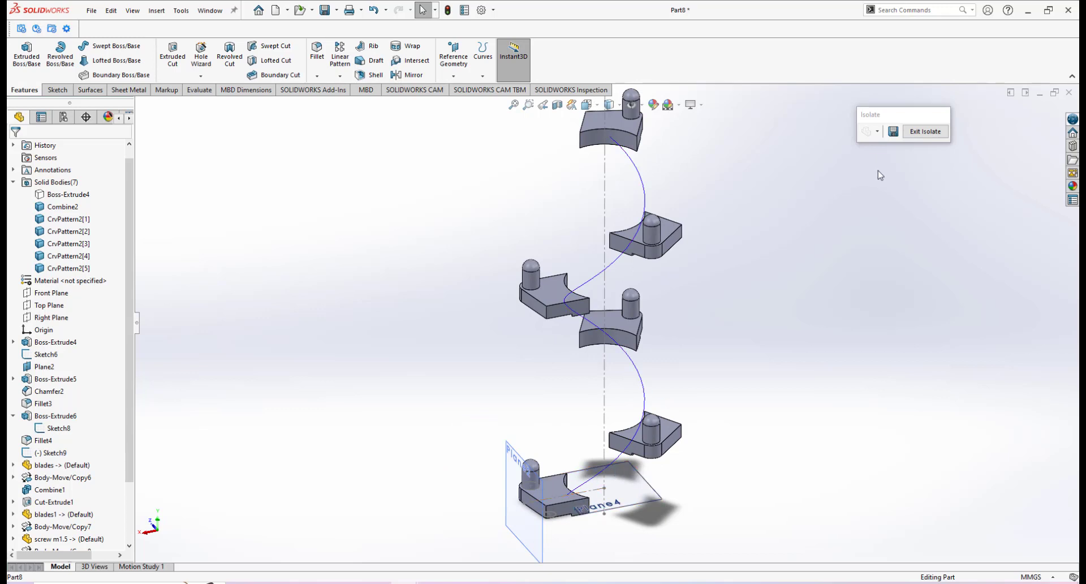
Exit the isolated display to show the shaft again and inspect the blade holders around it.
left_click(916, 132)
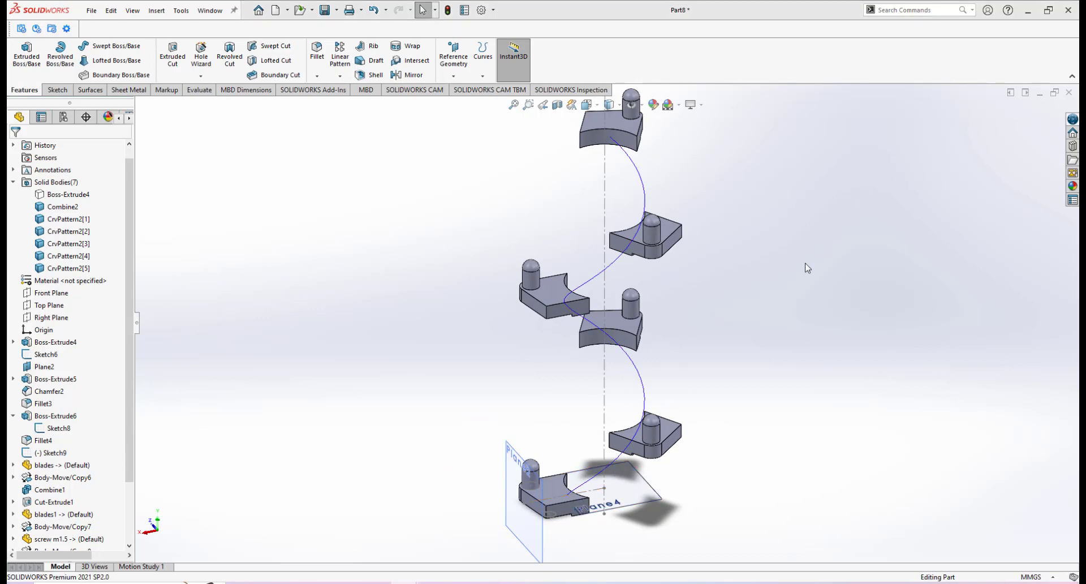
middle_click_drag(803, 263, 611, 337)
scroll(604, 350, "down", 2)
scroll(604, 349, "up", 2)
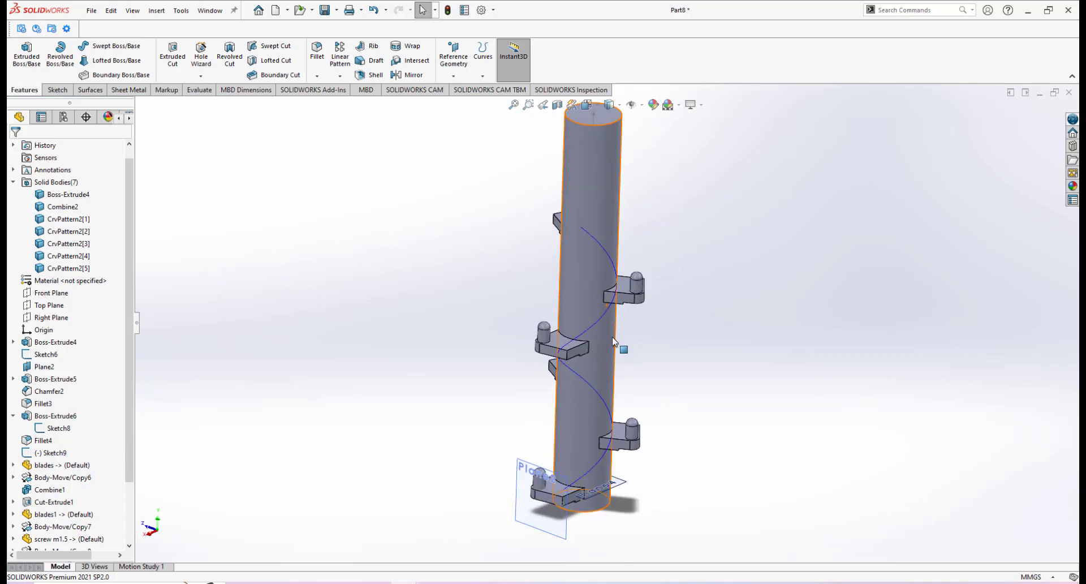
scroll(625, 332, "down", 2)
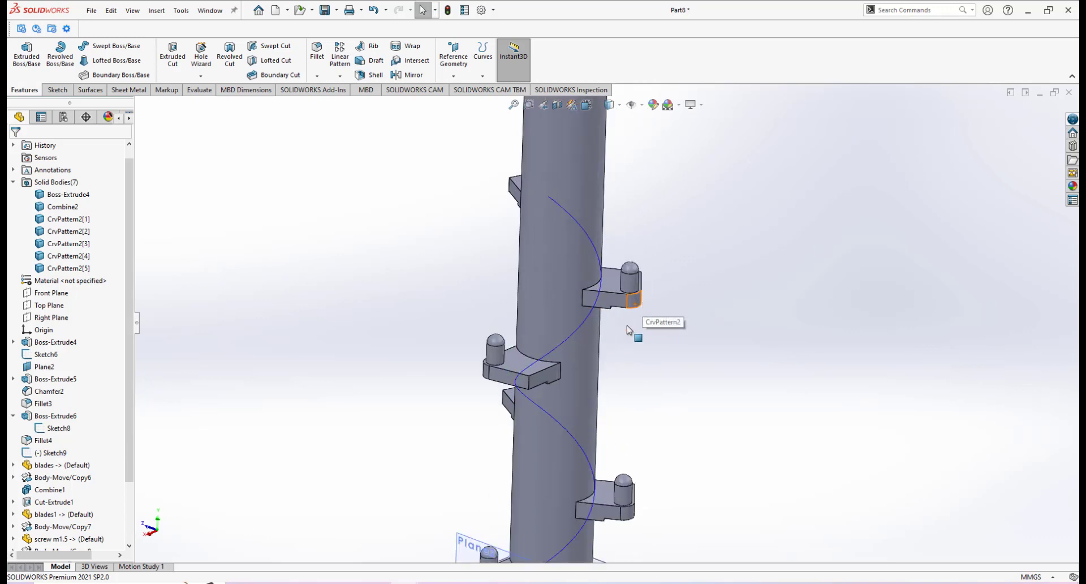
scroll(627, 330, "up", 3)
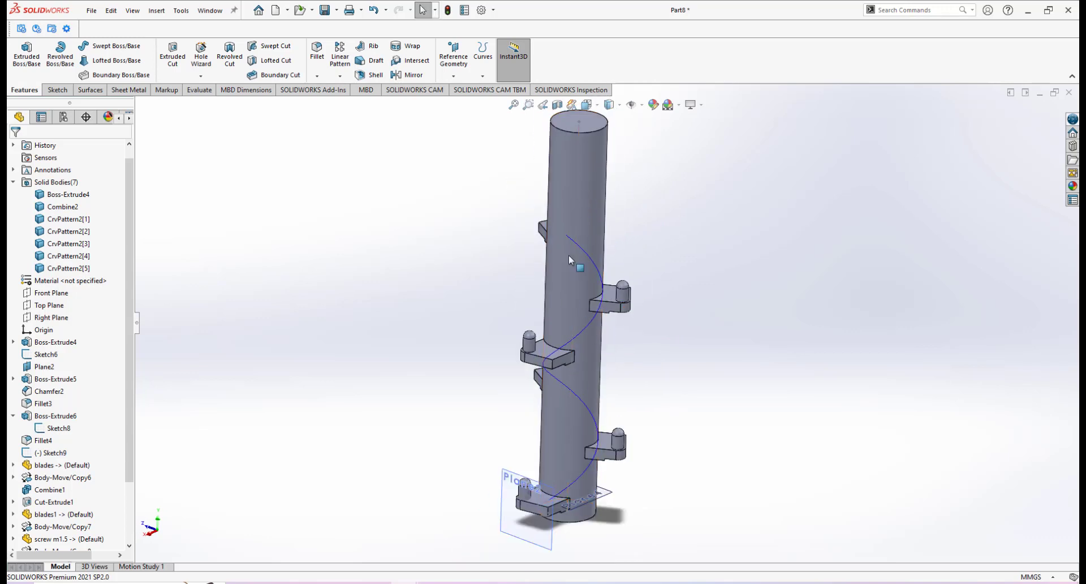
Save the part under the file name "vertical shaft".
left_click(158, 13)
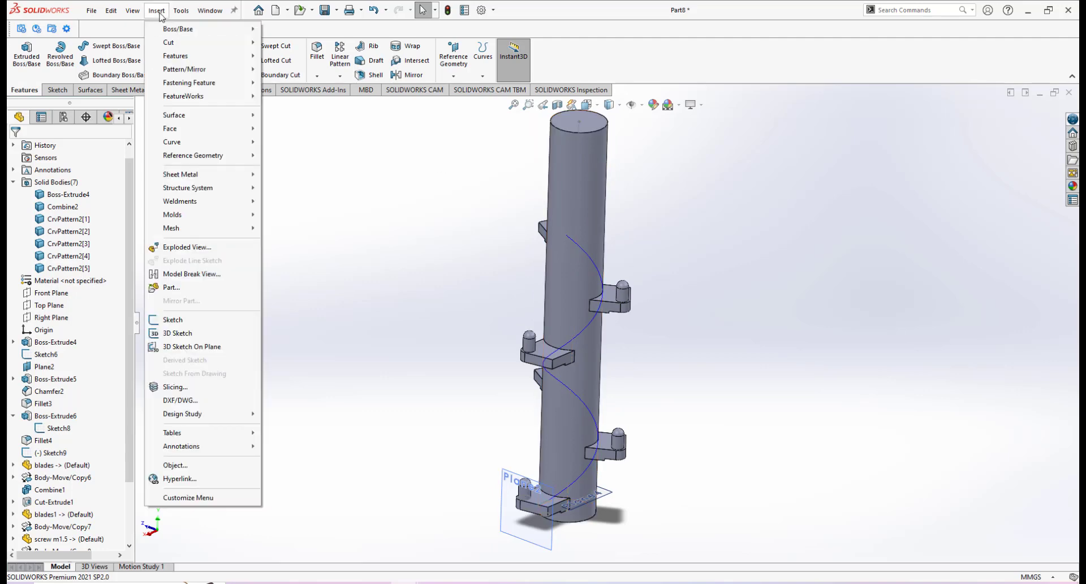
left_click(364, 182)
left_click(326, 11)
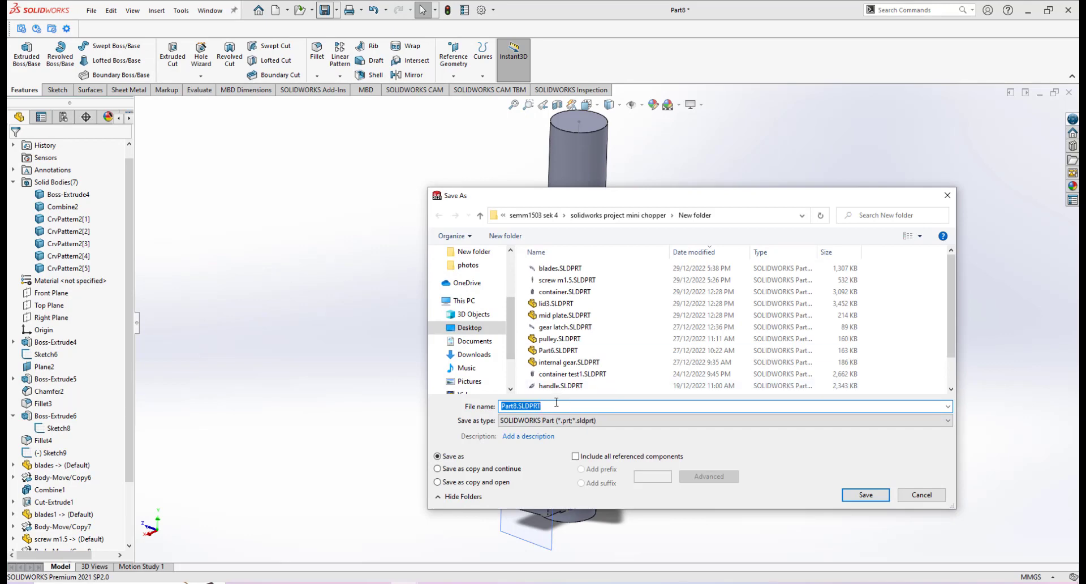
type("vertical shaft")
left_click(866, 495)
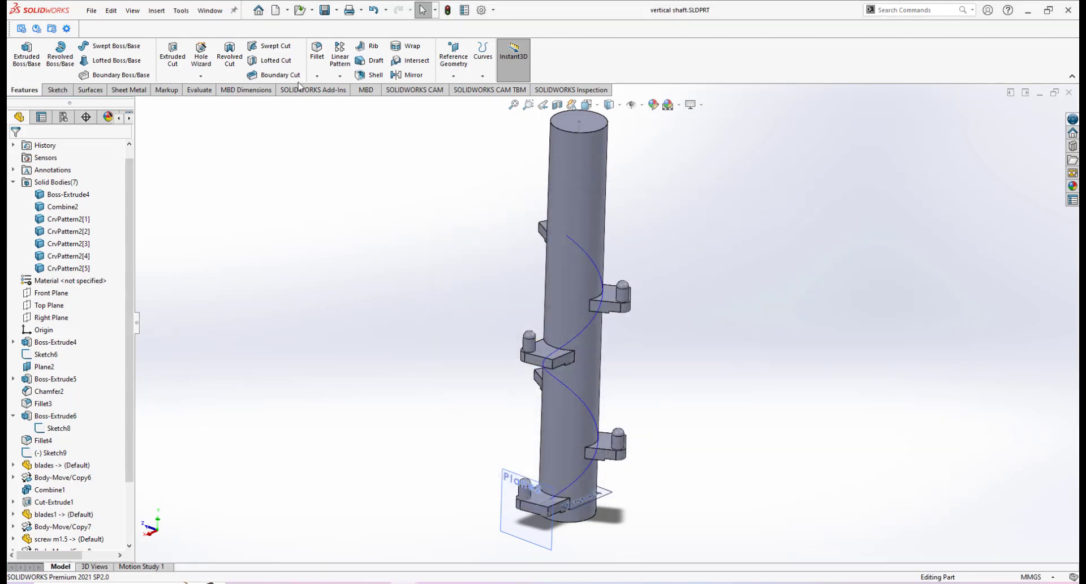
Combine the cylindrical shaft and all six blade holder bodies into one solid using the Add operation.
left_click(154, 11)
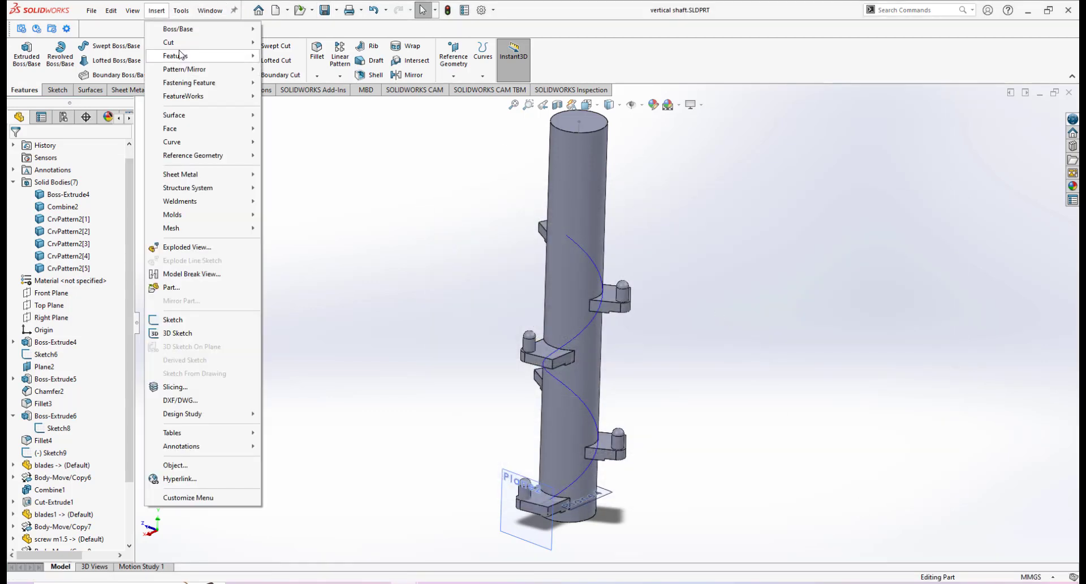
mouse_move(181, 56)
left_click(303, 315)
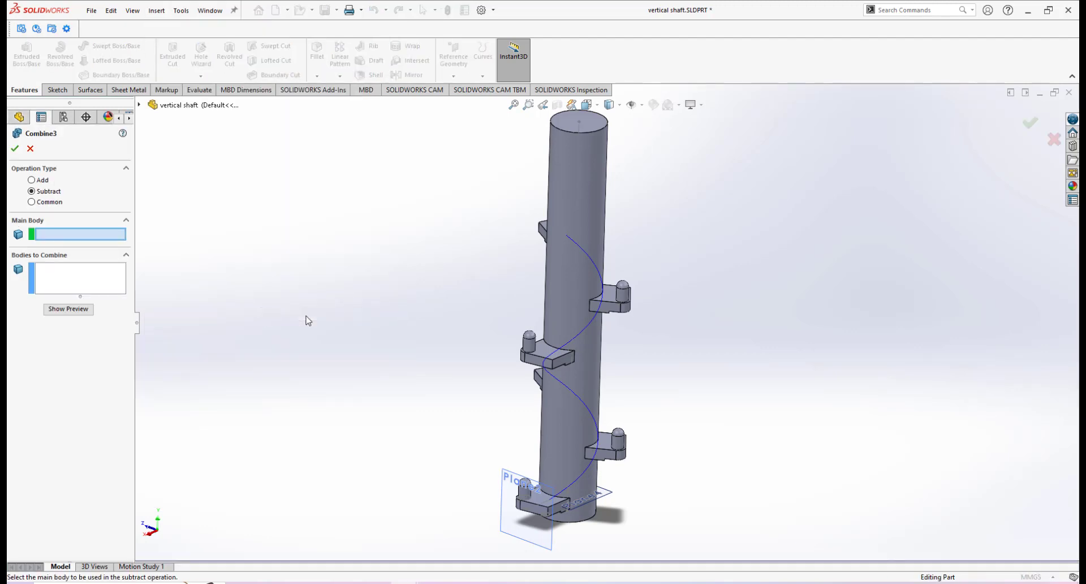
left_click(31, 180)
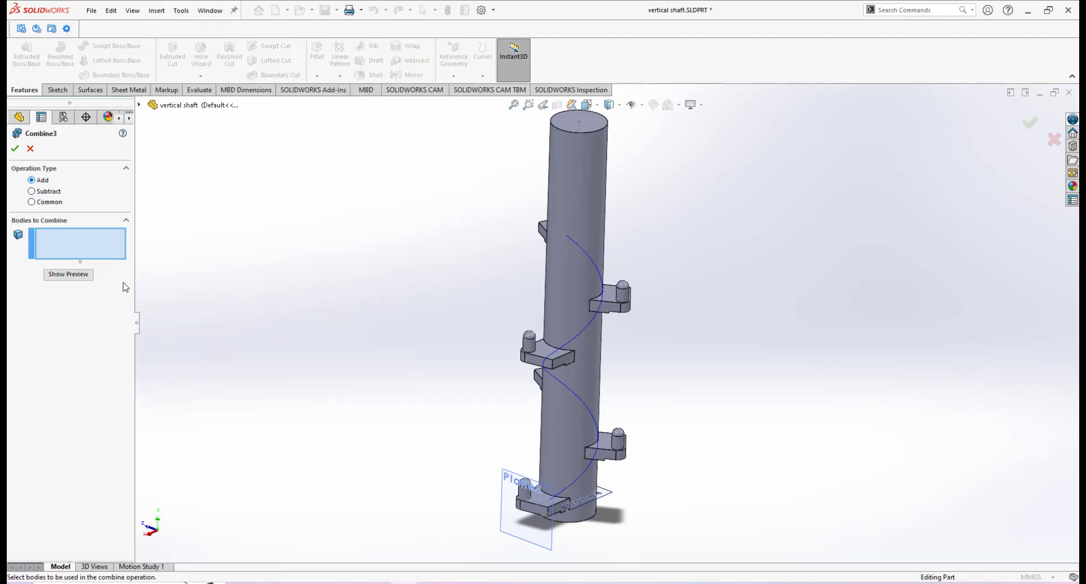
left_click(576, 177)
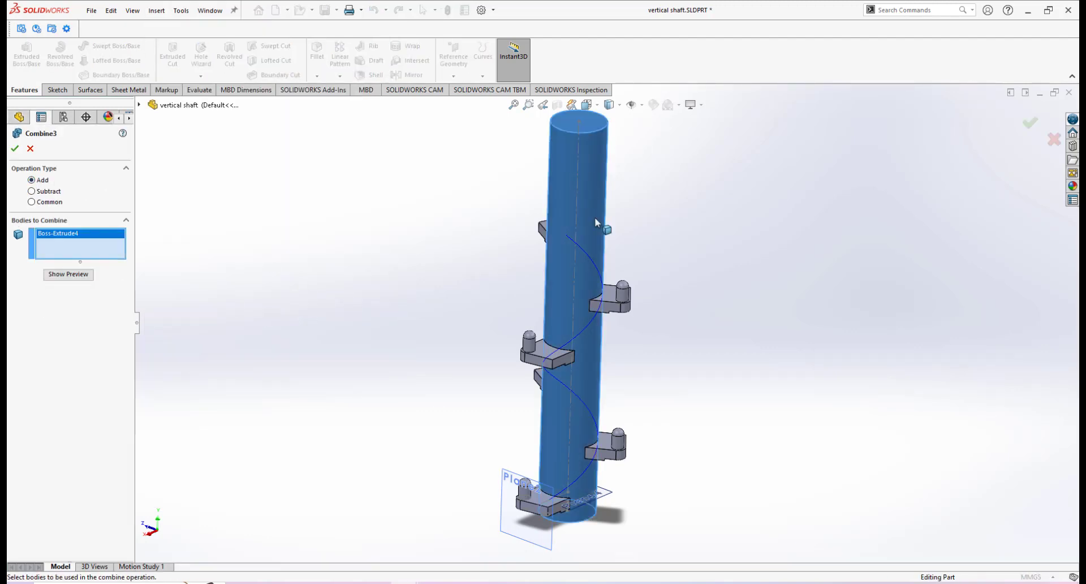
left_click(610, 297)
left_click(559, 230)
left_click(528, 348)
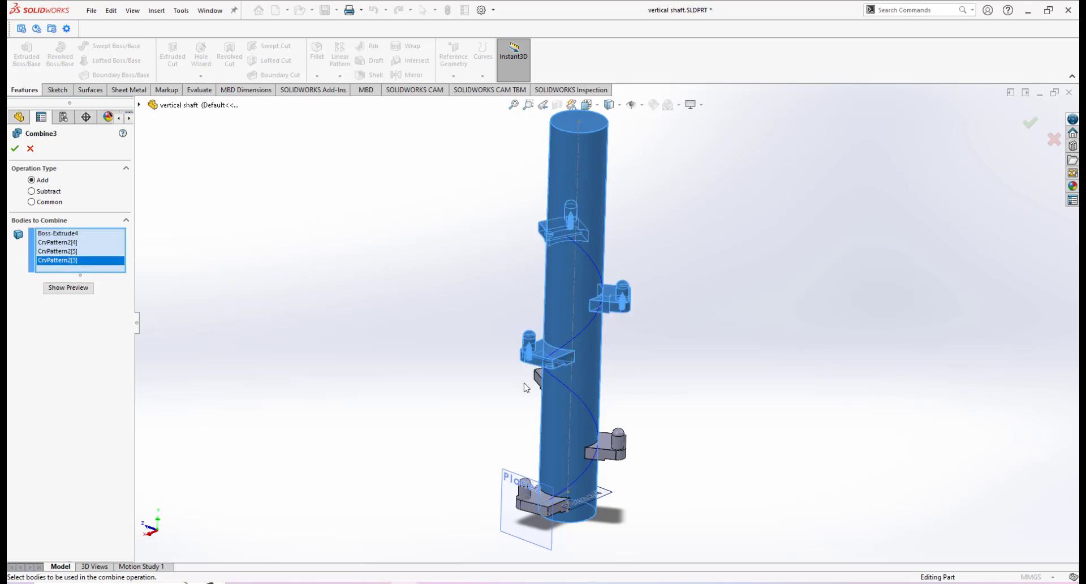
left_click(538, 377)
left_click(608, 446)
left_click(531, 500)
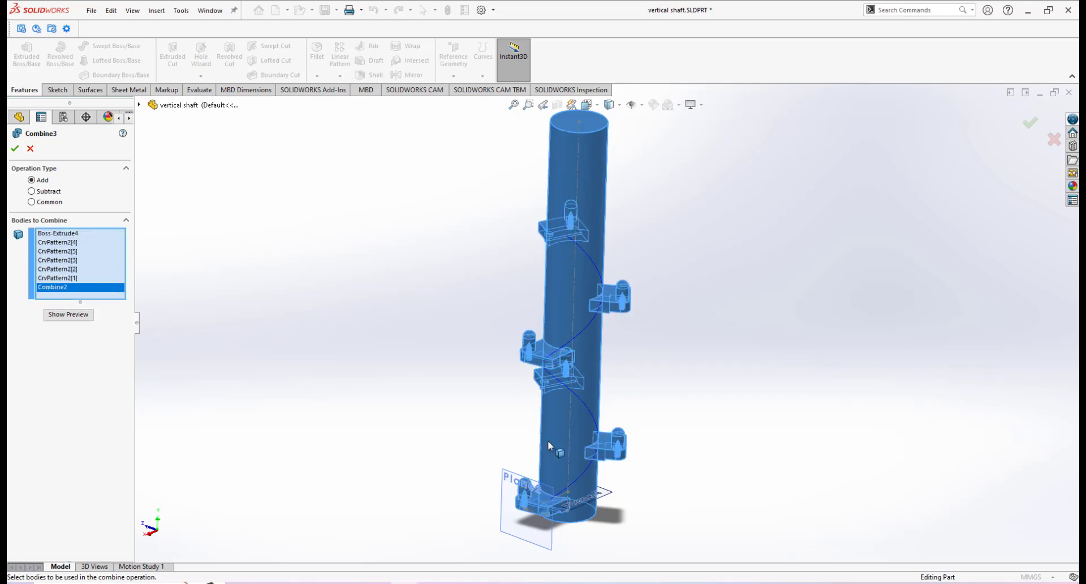
middle_click_drag(548, 441, 582, 393)
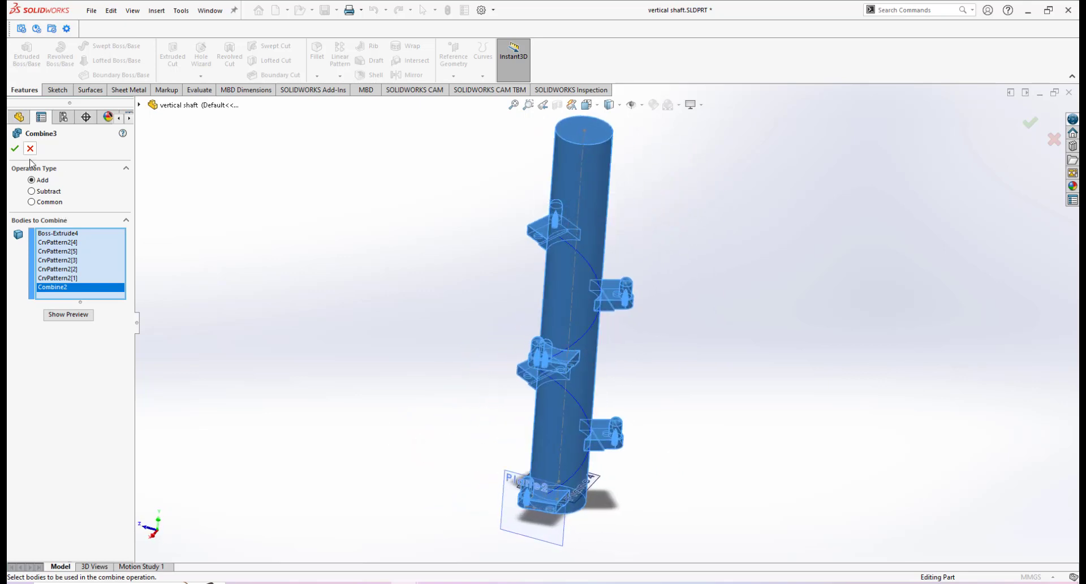
left_click(16, 149)
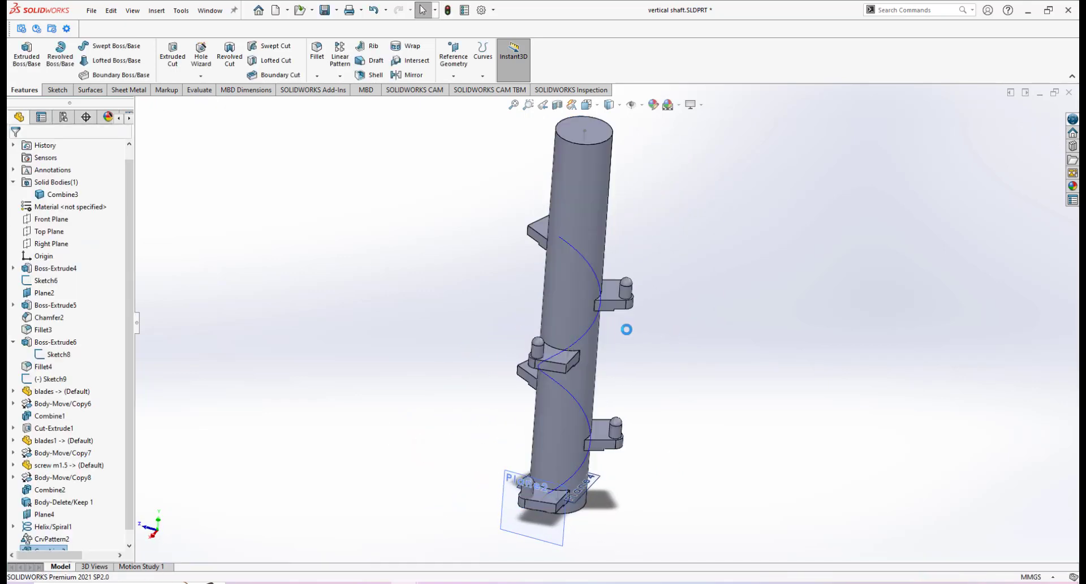
Inspect the combined shaft and blade holder body from several angles, including the isometric view.
scroll(600, 297, "down", 1)
left_click(74, 196)
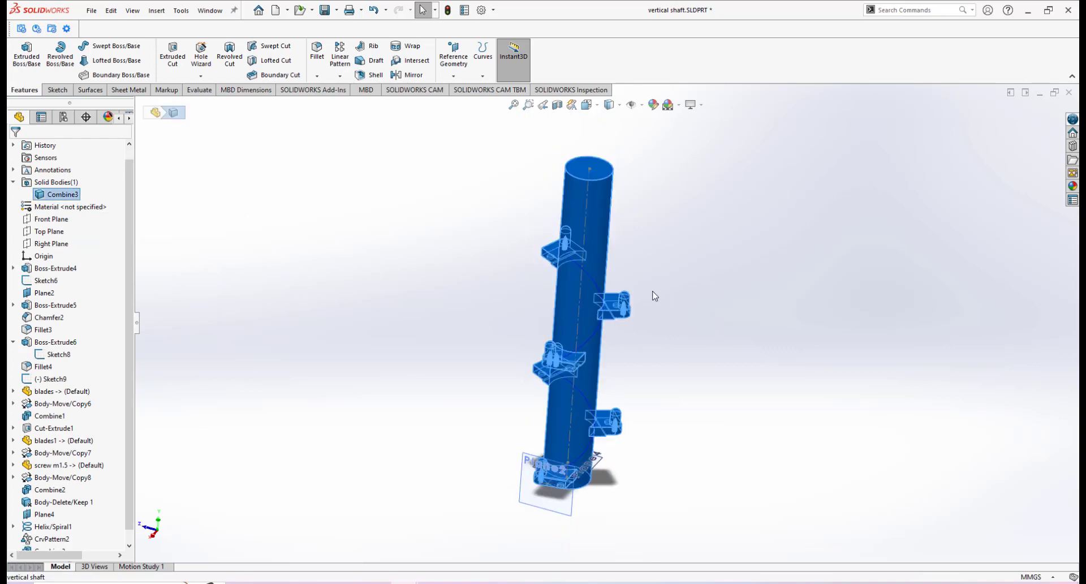
middle_click_drag(653, 293, 603, 302)
scroll(603, 302, "down", 1)
left_click(627, 353)
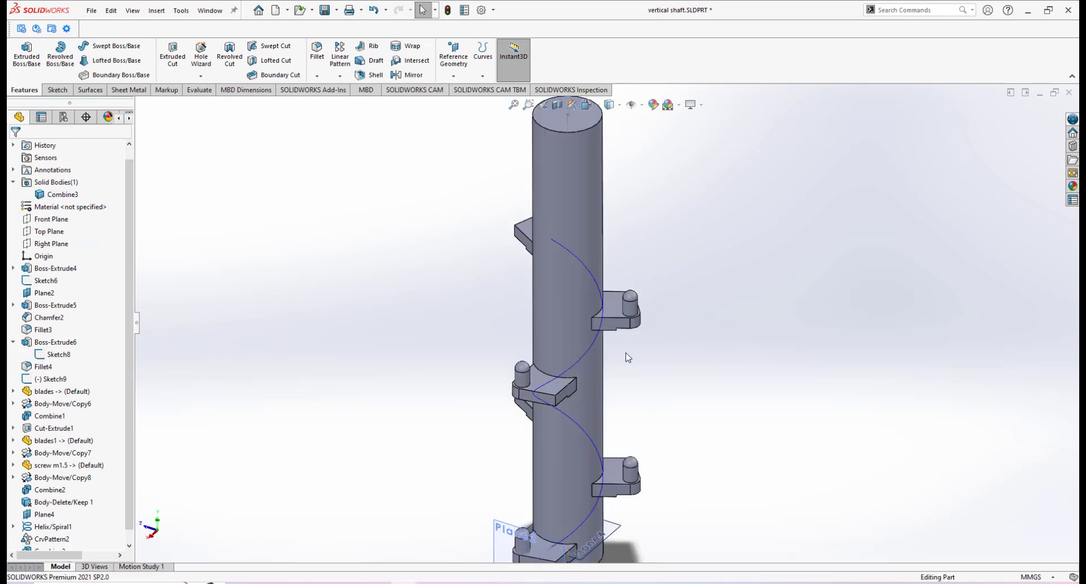
middle_click_drag(616, 343, 616, 311)
scroll(594, 332, "up", 2)
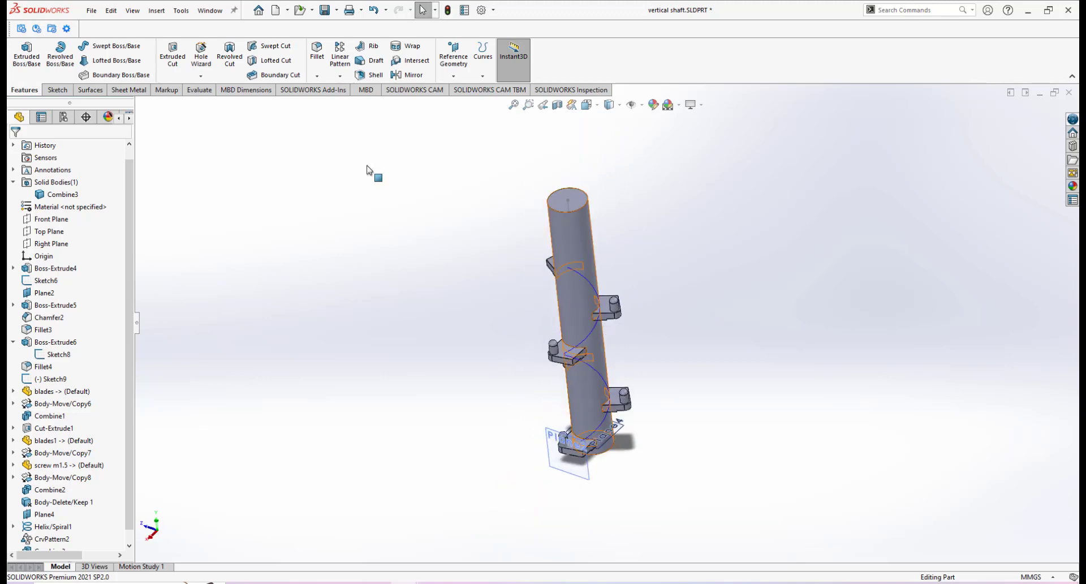
key("space")
left_click(129, 44)
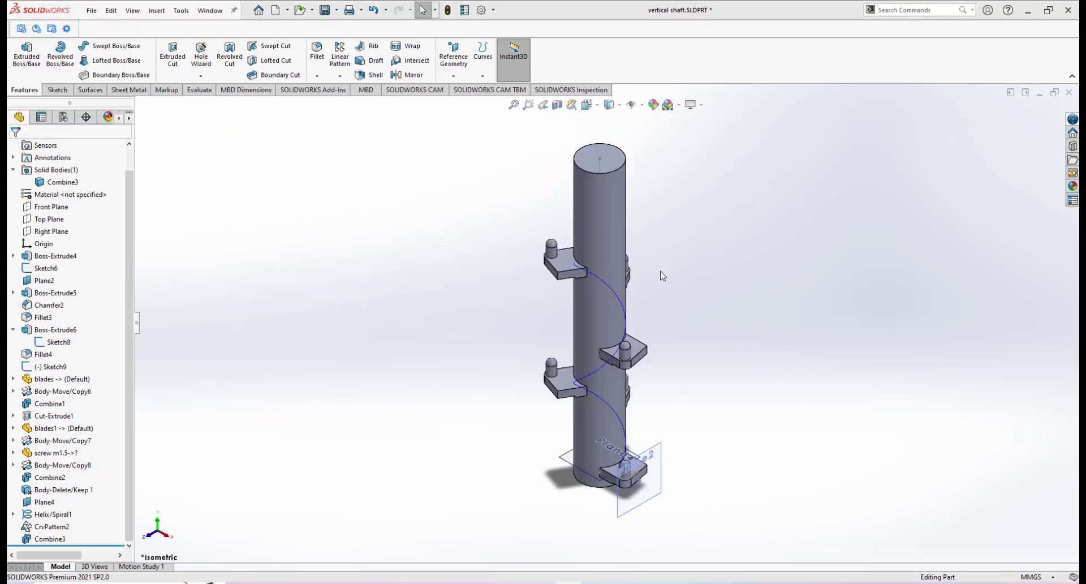
left_click(608, 280)
scroll(635, 136, "down", 2)
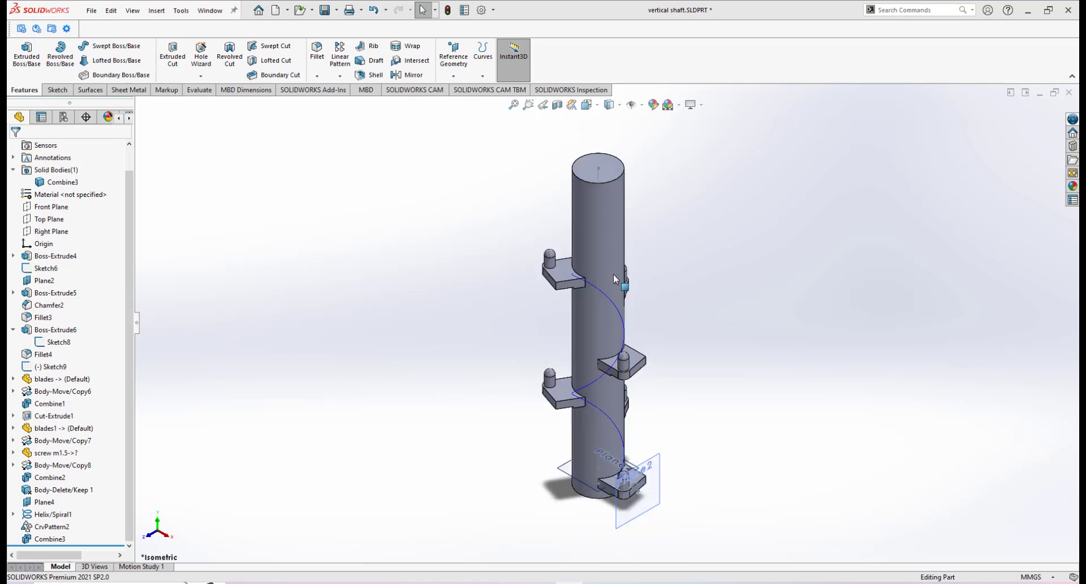
Switch to Paint 3D and examine the hand-drawn vertical shaft drawing for the square hole's dimensions at the upper end.
left_click(514, 583)
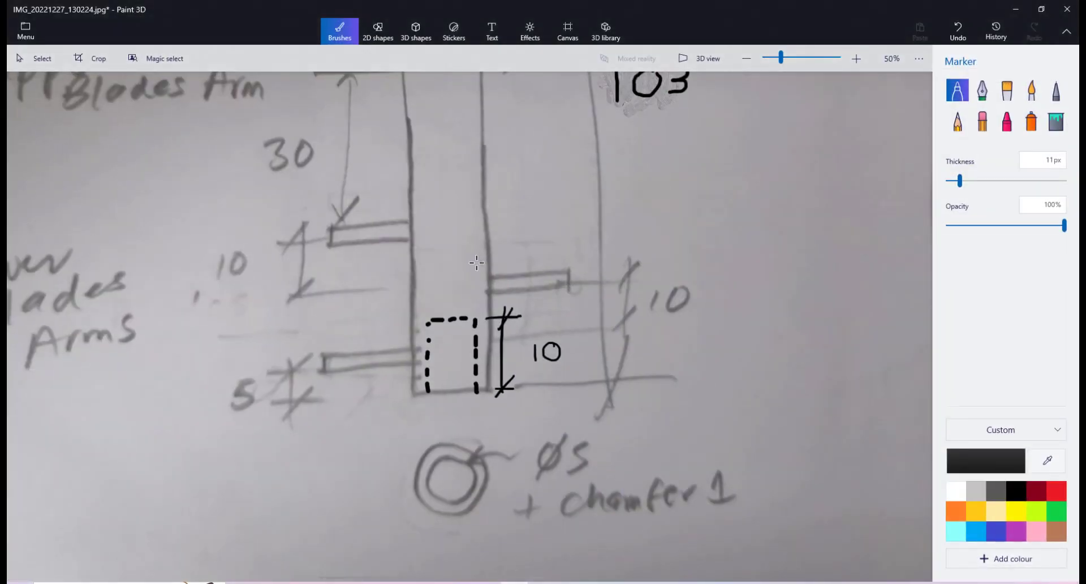
scroll(459, 201, "down", 5, "ctrl")
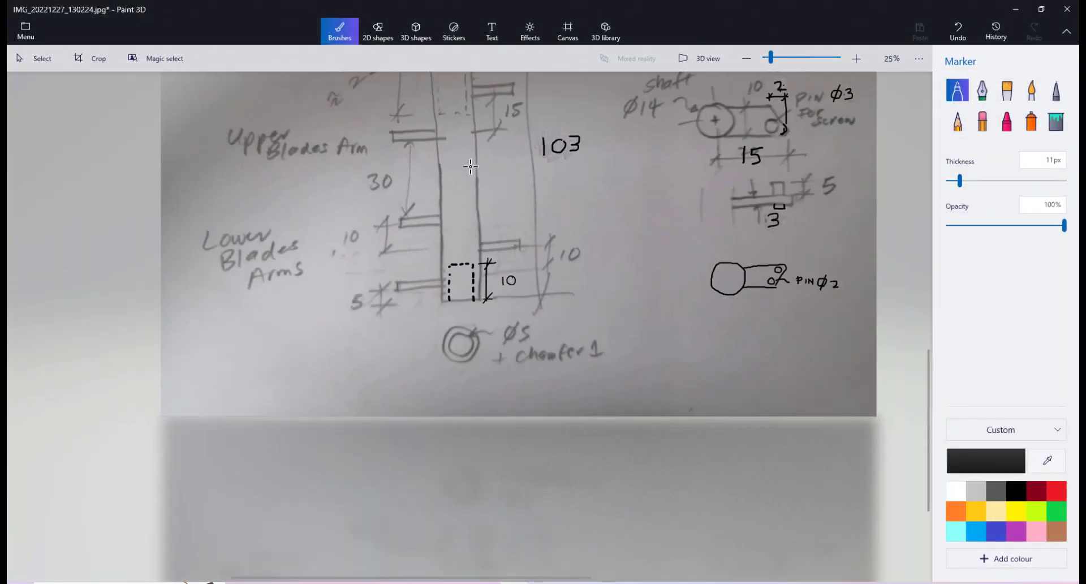
scroll(469, 328, "up", 5, "ctrl")
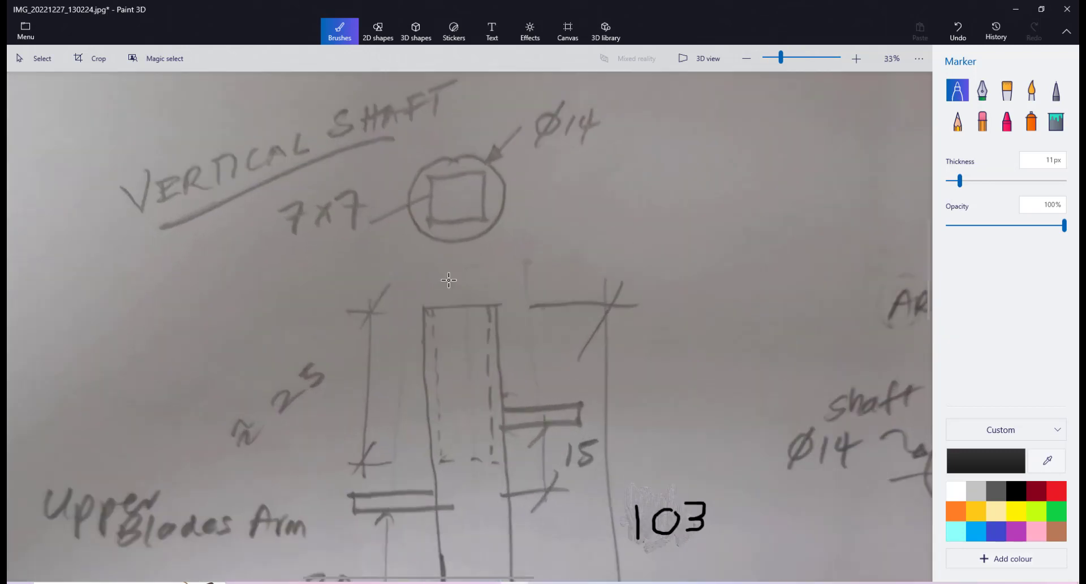
middle_click_drag(481, 355, 501, 308)
scroll(501, 307, "down", 2, "ctrl")
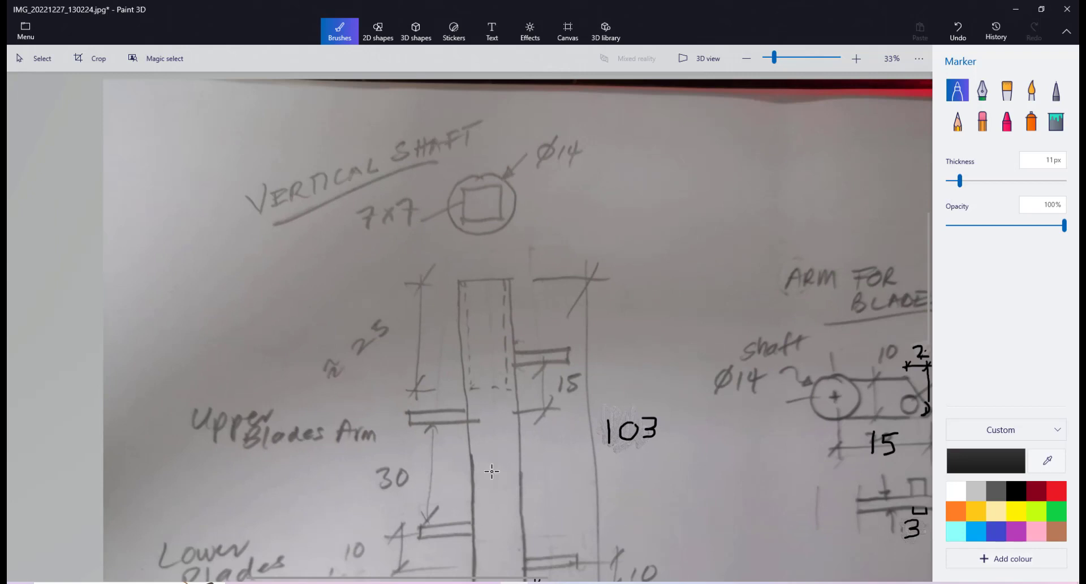
Return to SOLIDWORKS and examine the shaft's top face, where the square hole belongs.
left_click(423, 509)
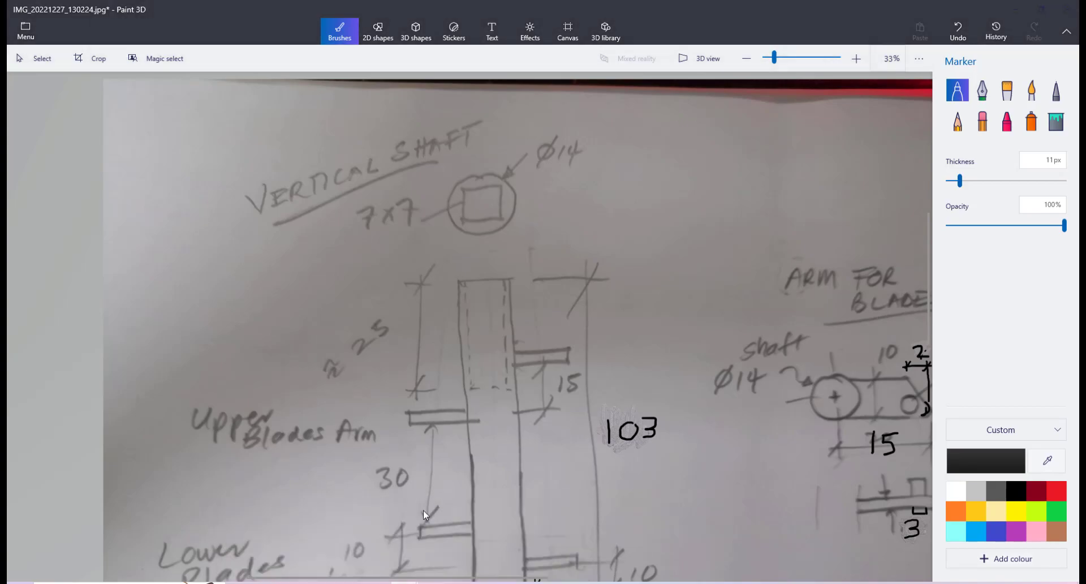
scroll(639, 286, "up", 3)
scroll(617, 290, "down", 5)
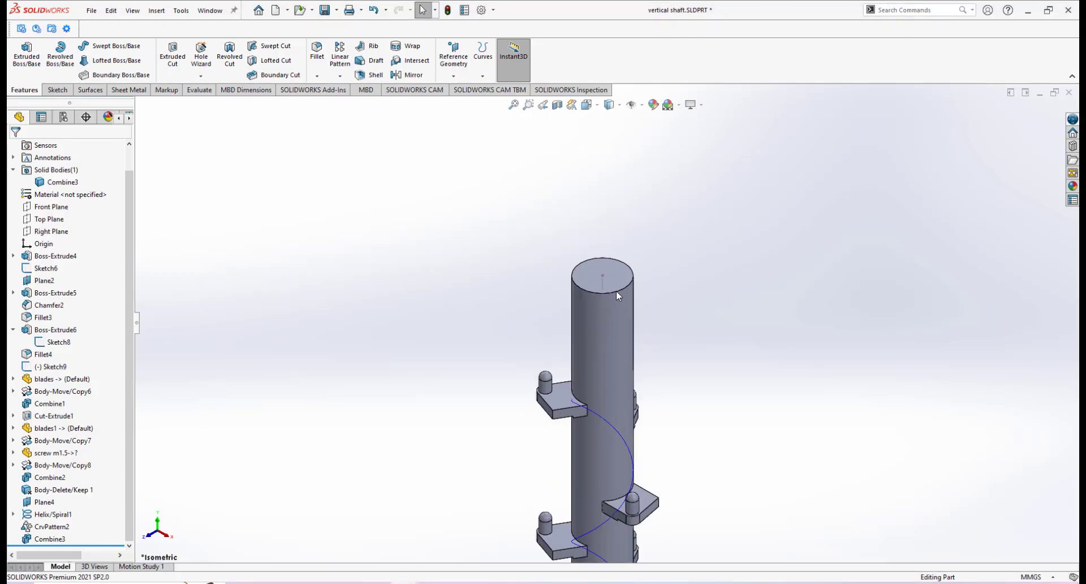
scroll(617, 290, "down", 5)
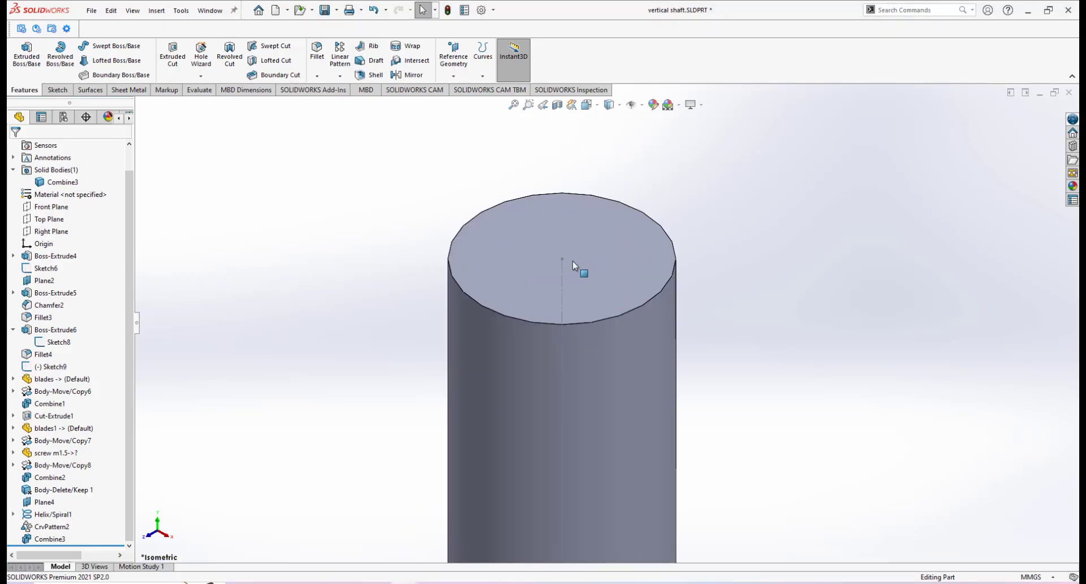
left_click(616, 262)
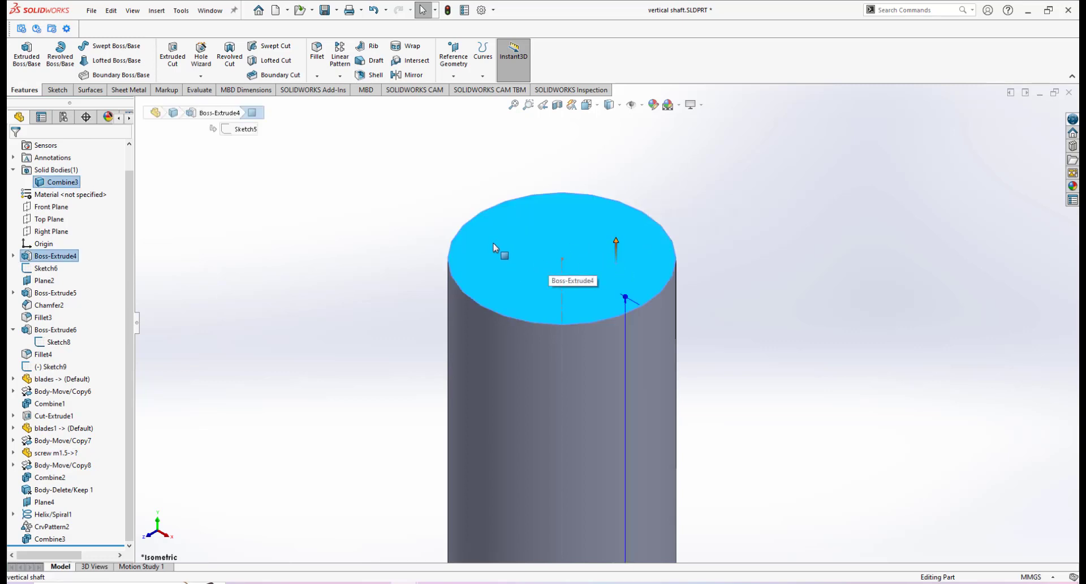
left_click(733, 294)
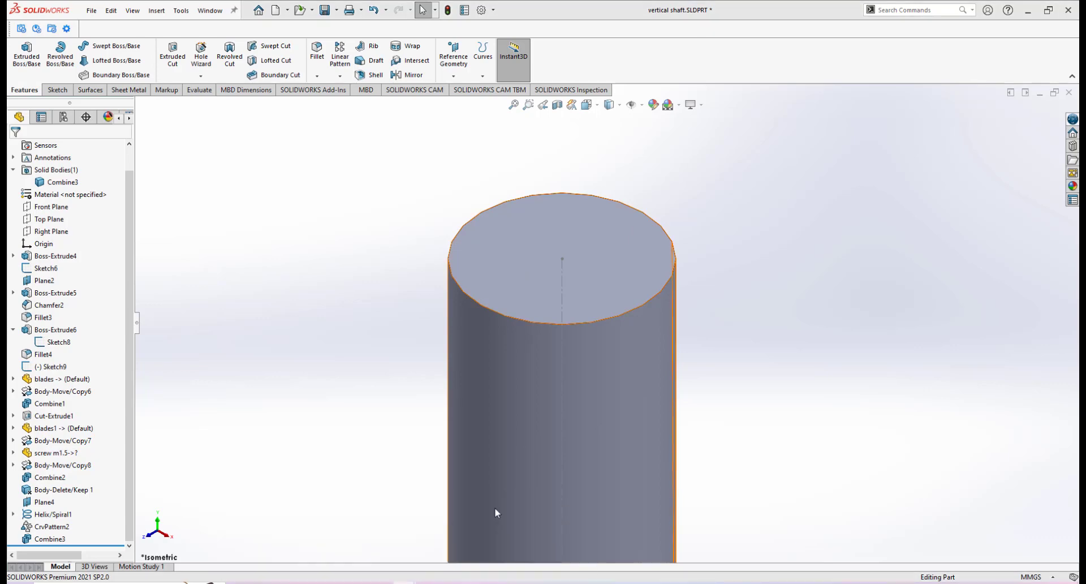
Look at the square stem of the internal gear part, which fits the shaft, and return to the vertical shaft part.
key("ctrl+Tab")
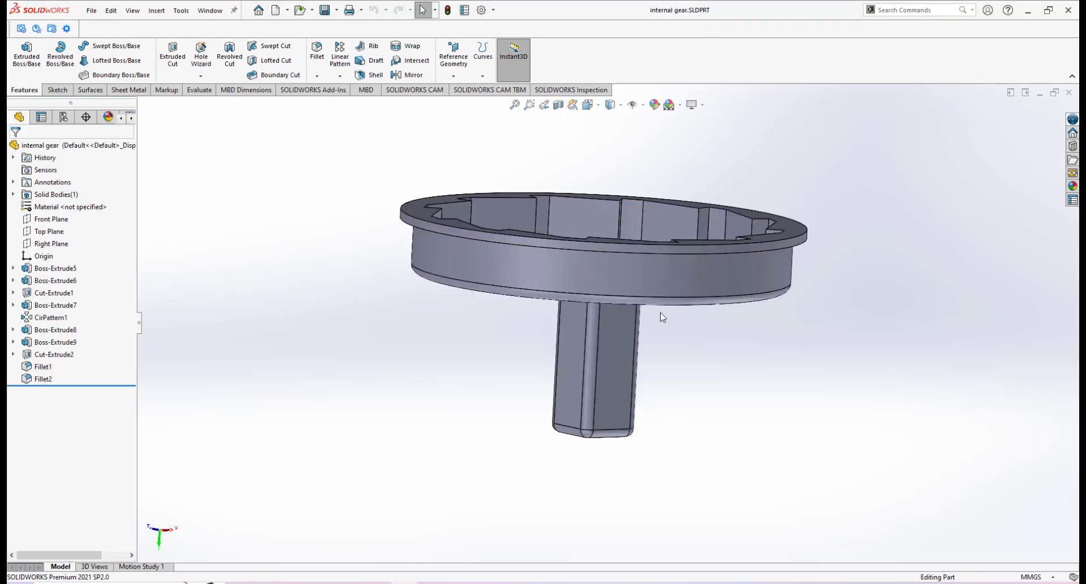
middle_click_drag(664, 318, 656, 383)
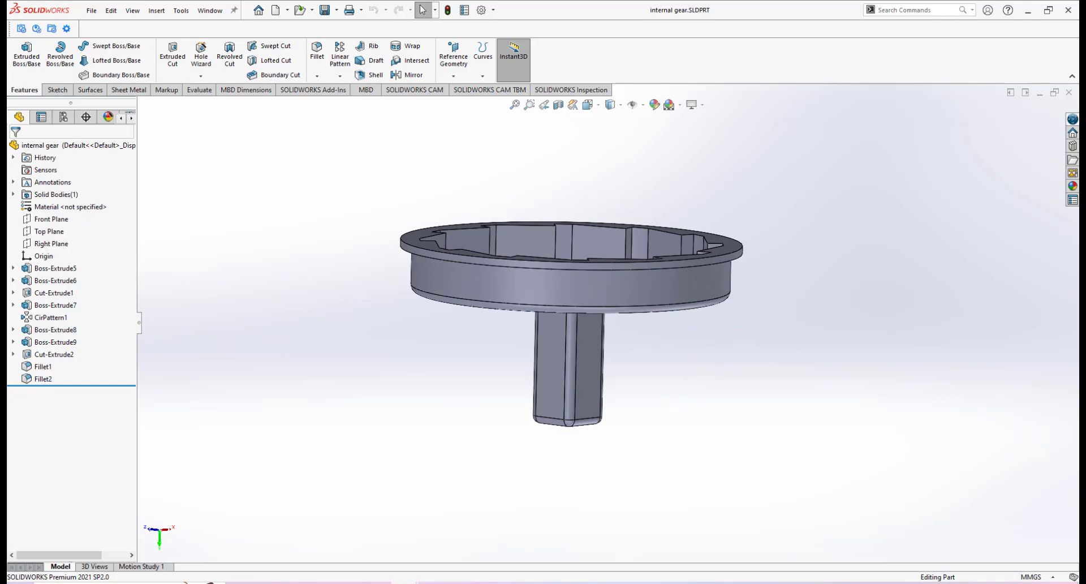
mouse_move(431, 546)
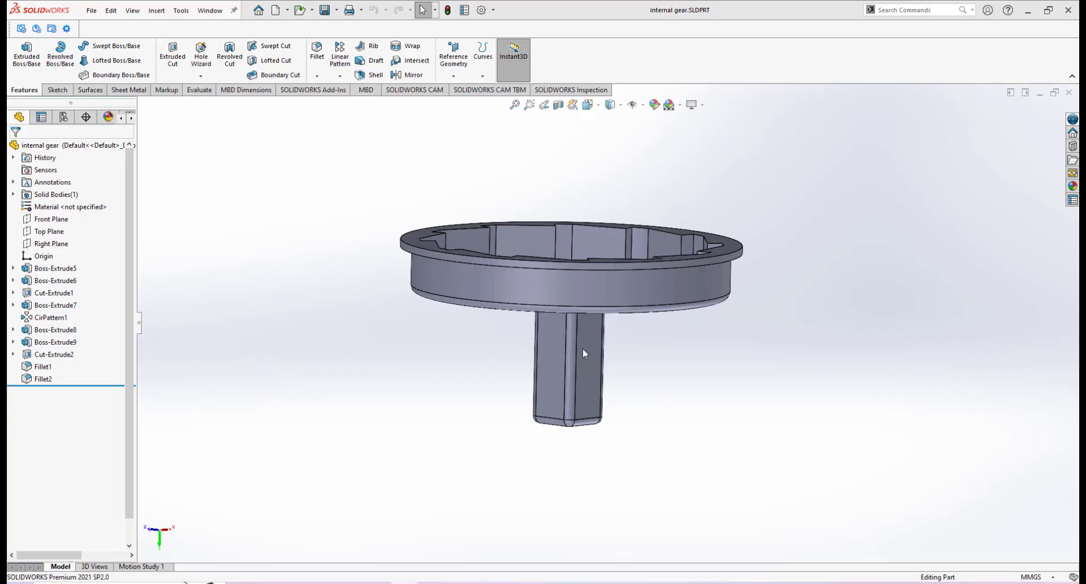
scroll(584, 338, "up", 4)
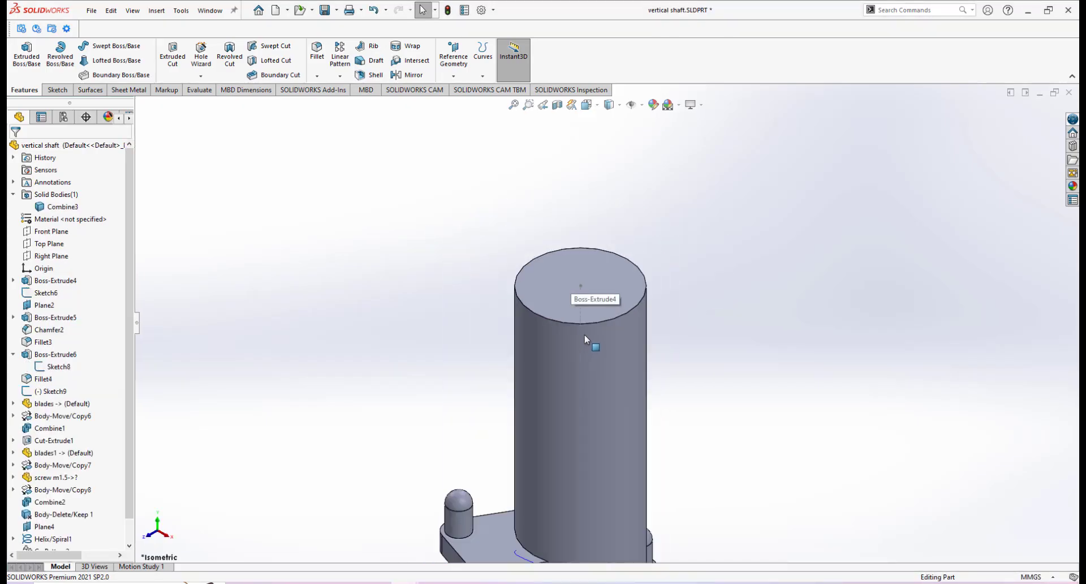
scroll(594, 354, "up", 3)
scroll(601, 326, "down", 3)
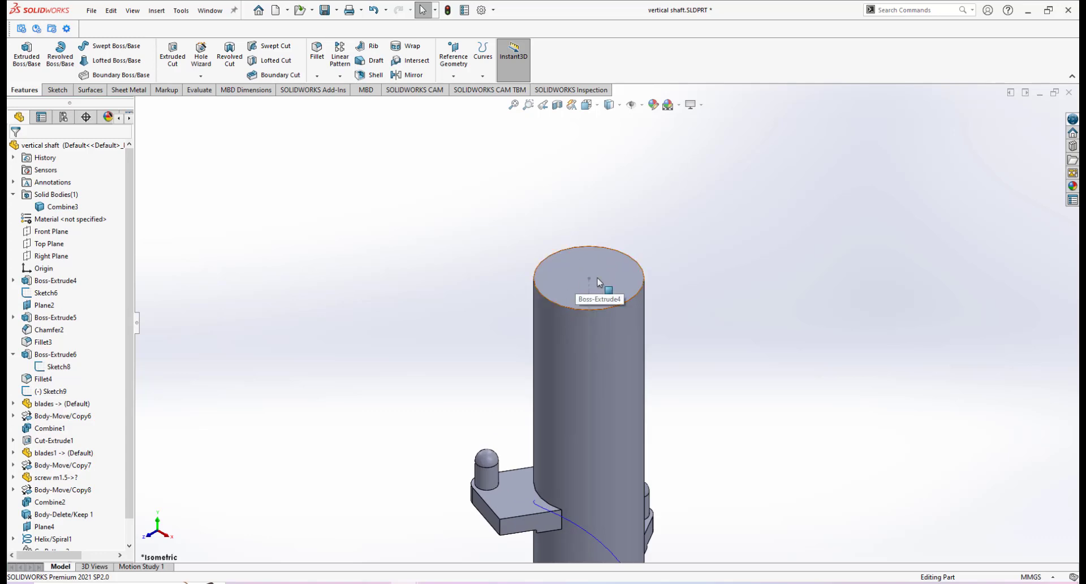
scroll(618, 280, "down", 2)
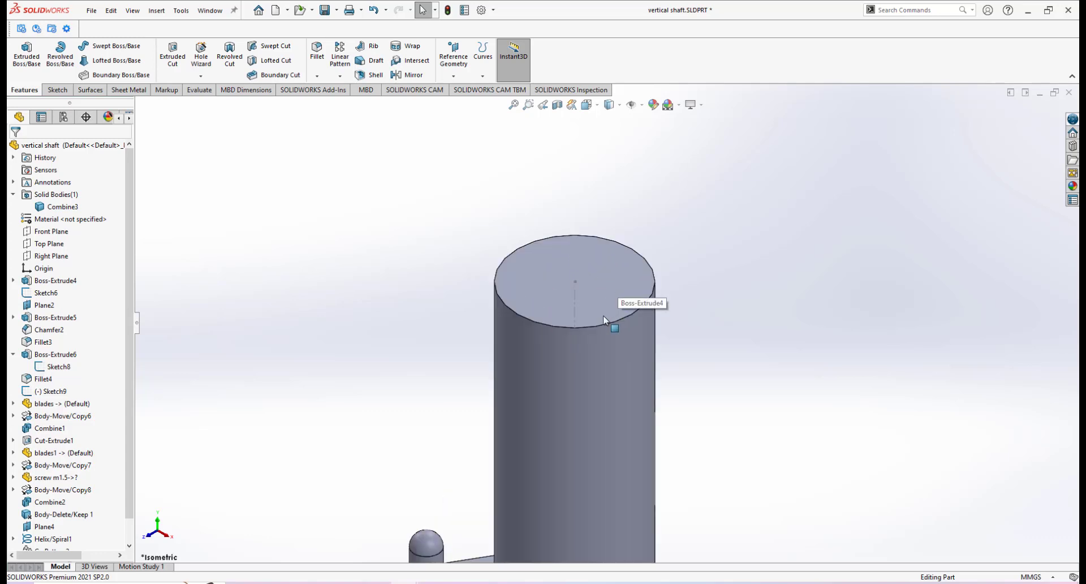
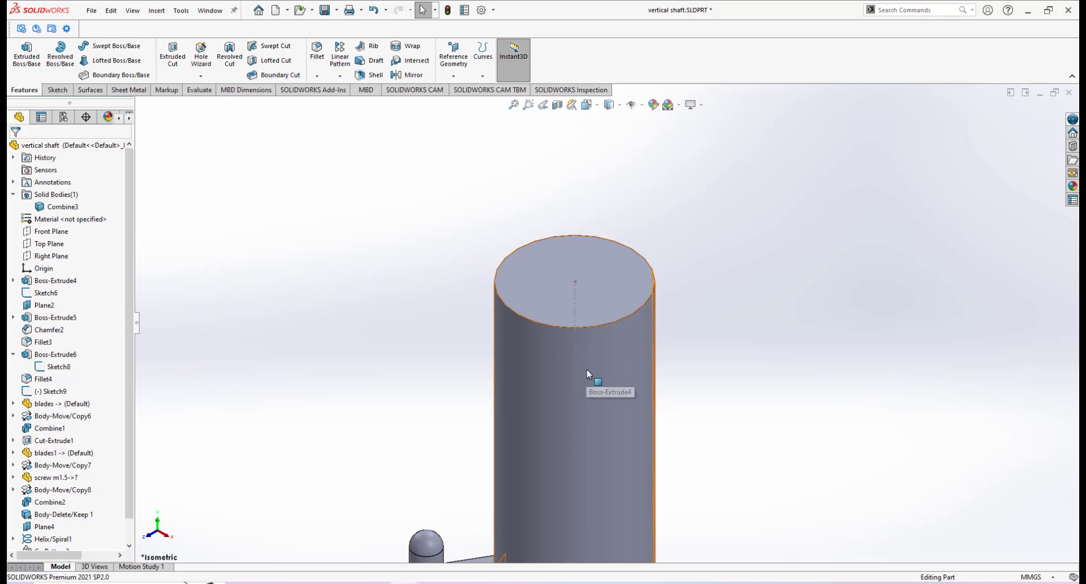
scroll(620, 271, "down", 3)
scroll(573, 332, "up", 2)
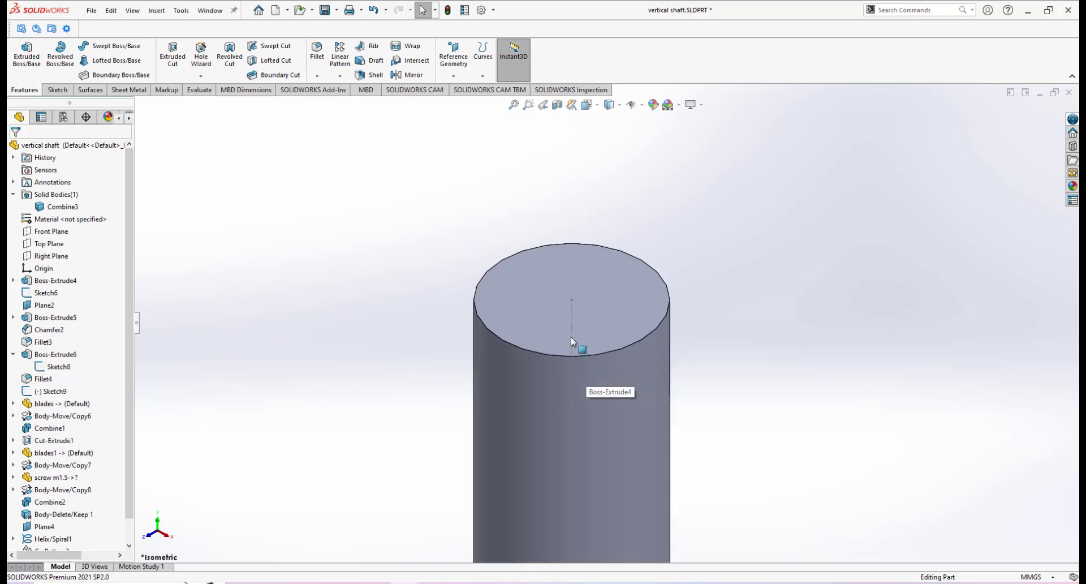
scroll(572, 336, "down", 2)
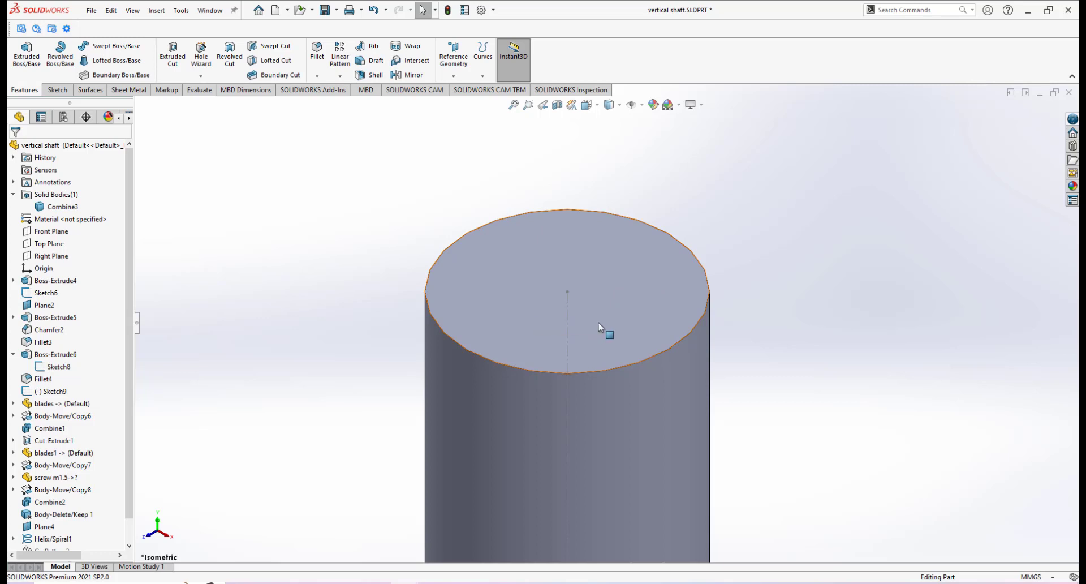
scroll(606, 332, "up", 2)
scroll(608, 301, "down", 3)
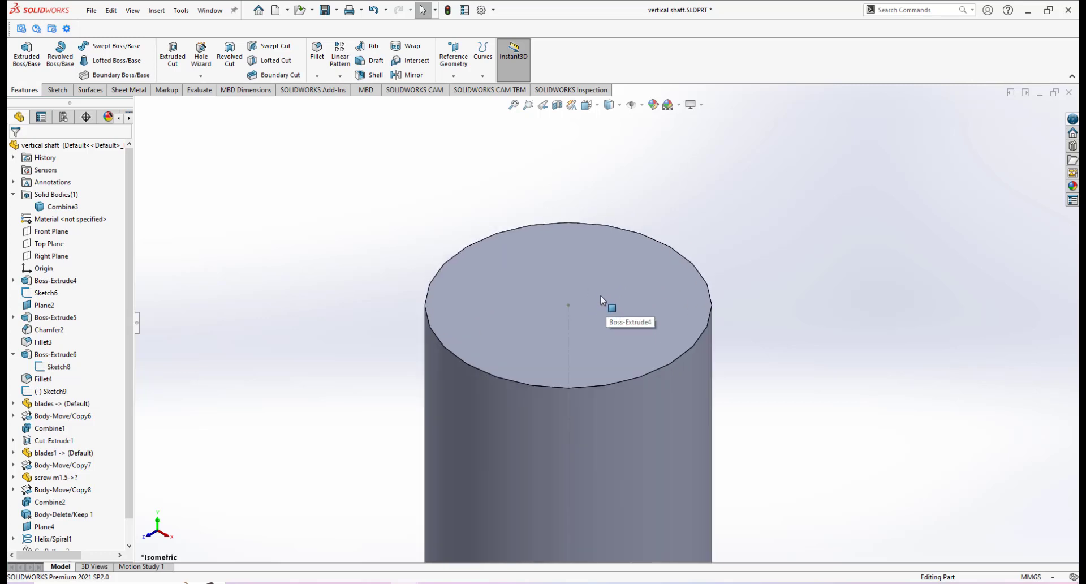
scroll(551, 366, "up", 2)
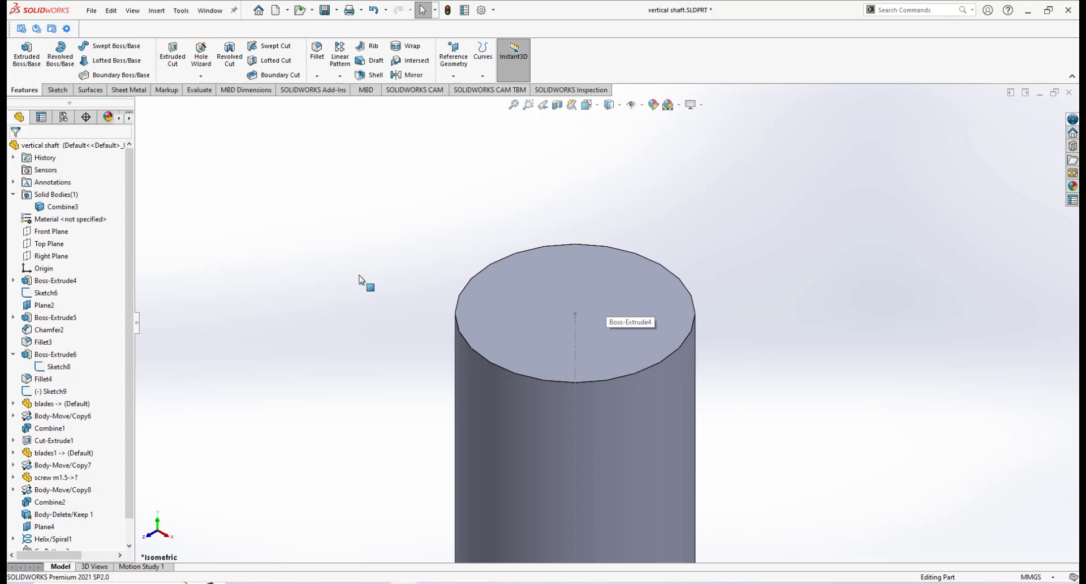
Start a sketch on the Front Plane and draw a 3-point arc of about 10.5 mm radius from the shaft's axis to its top outer corner.
left_click(49, 232)
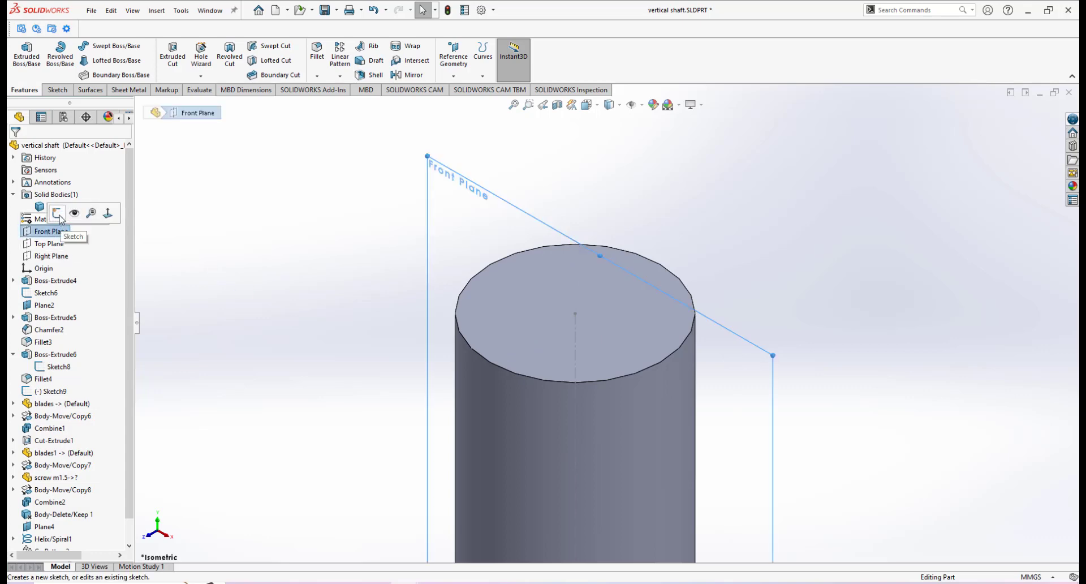
left_click(44, 211)
scroll(591, 199, "down", 9)
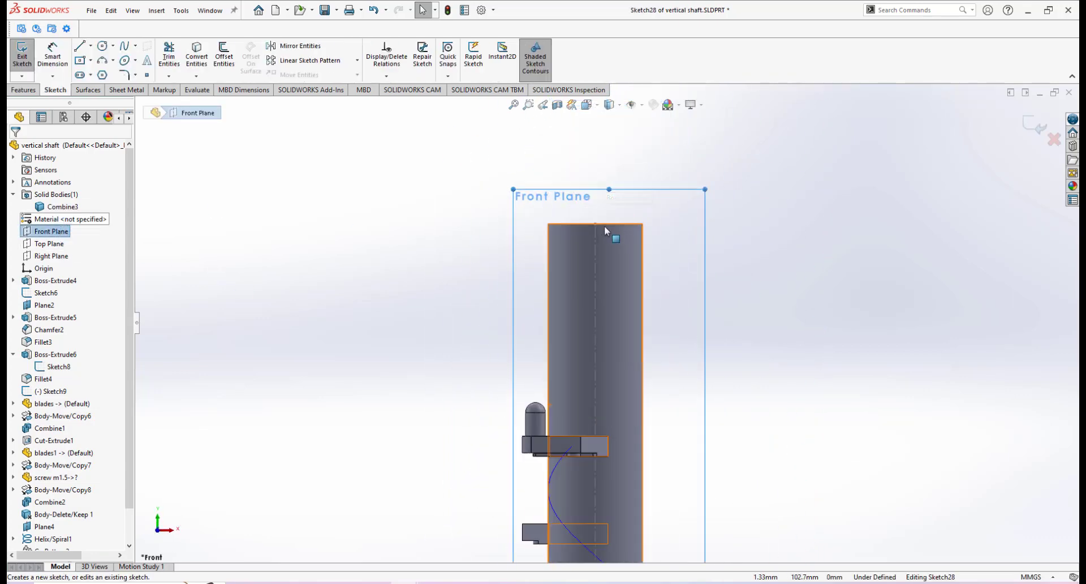
left_click(102, 61)
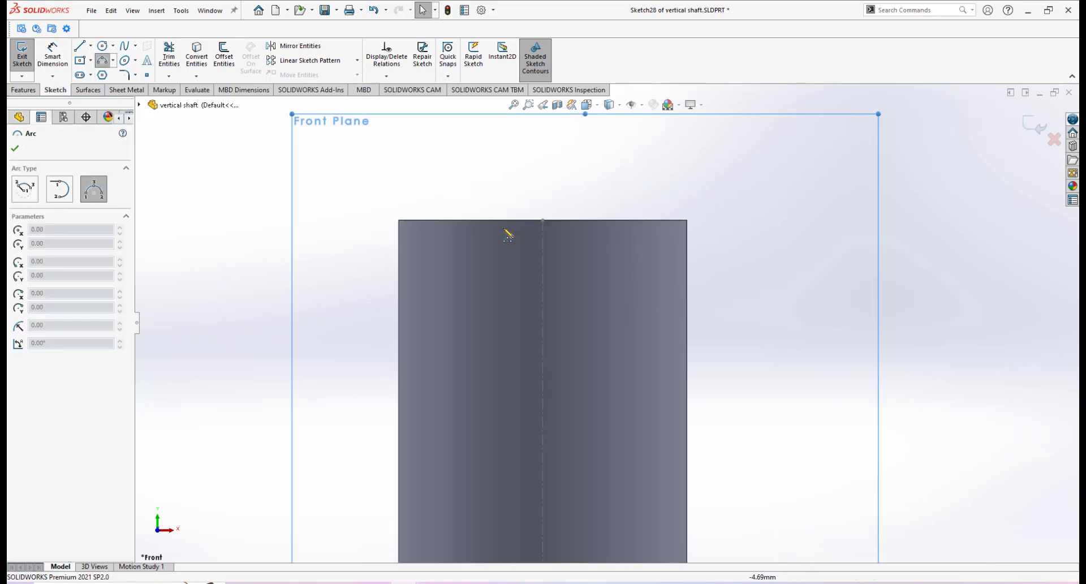
left_click(543, 256)
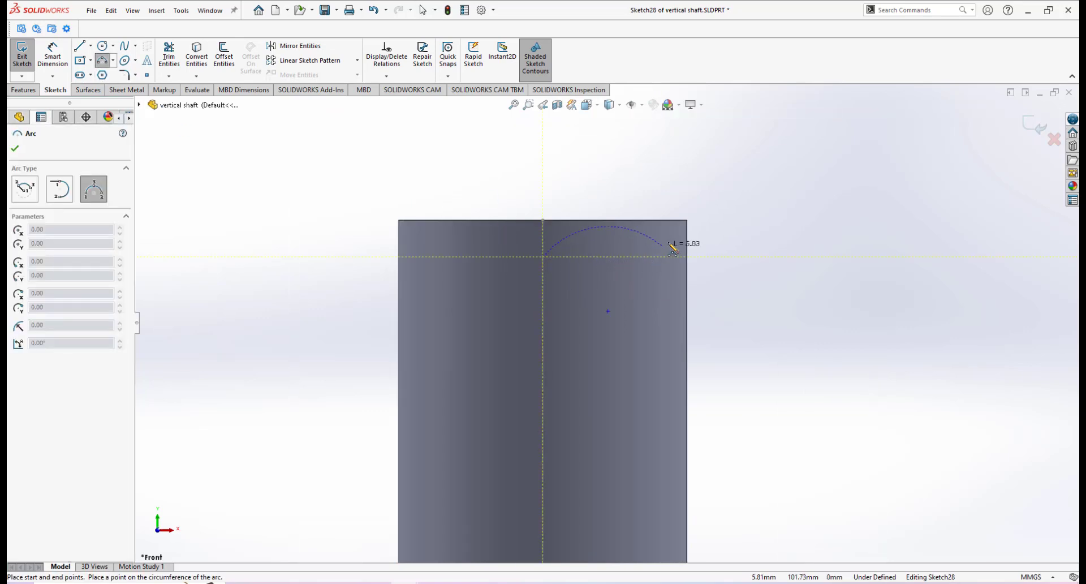
left_click(687, 220)
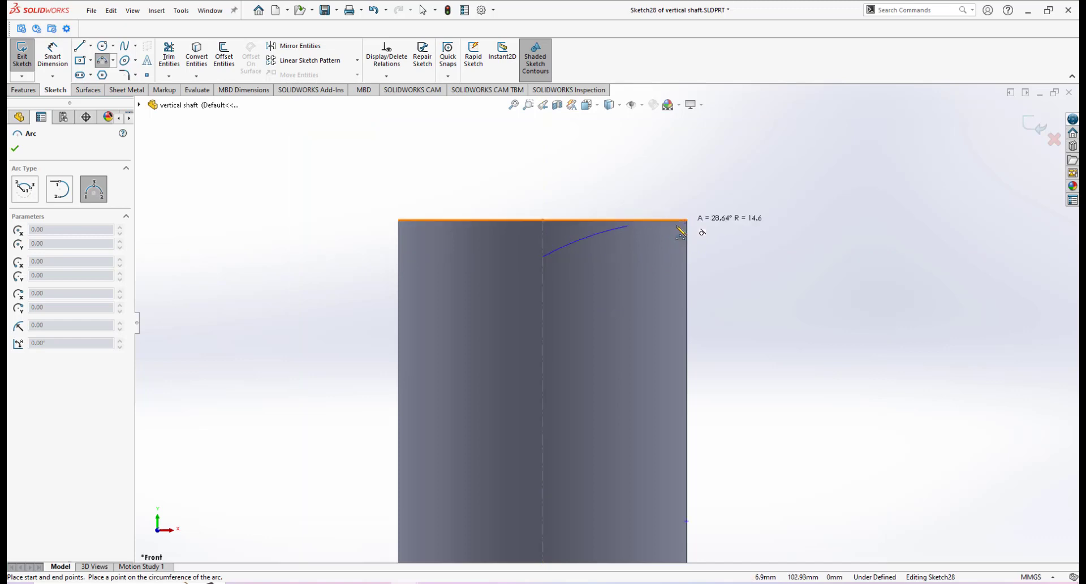
left_click(654, 247)
right_click(747, 244)
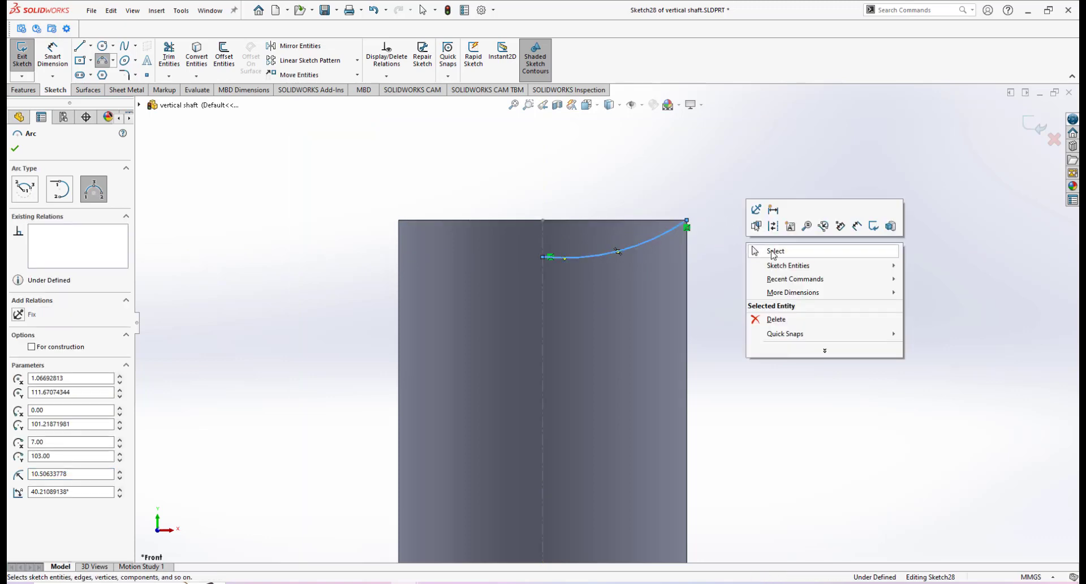
left_click(772, 249)
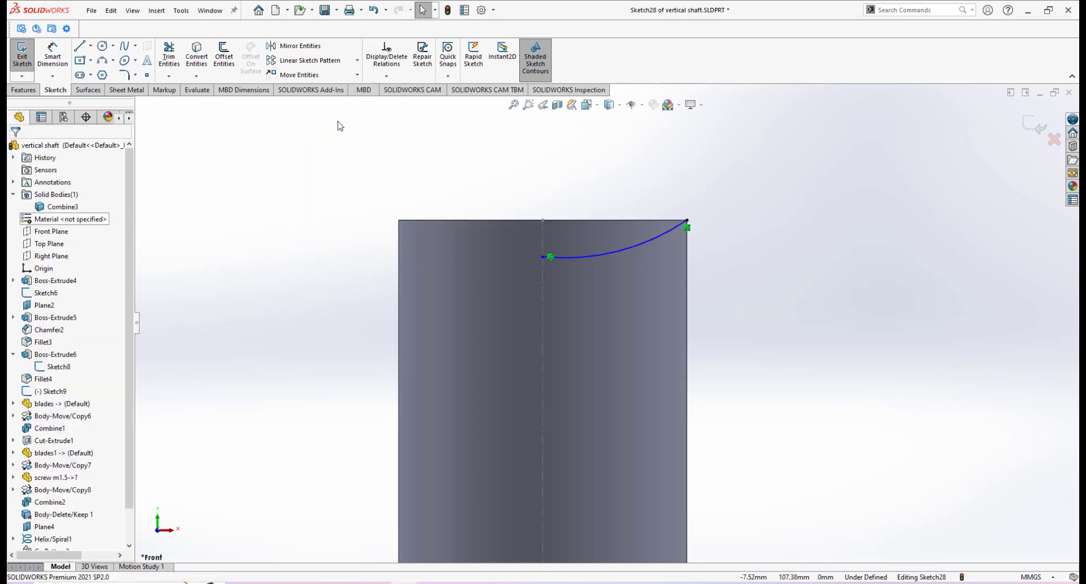
Draw a short horizontal centerline from the arc's lower end, extending across the axis away from the arc.
left_click(91, 46)
left_click(96, 72)
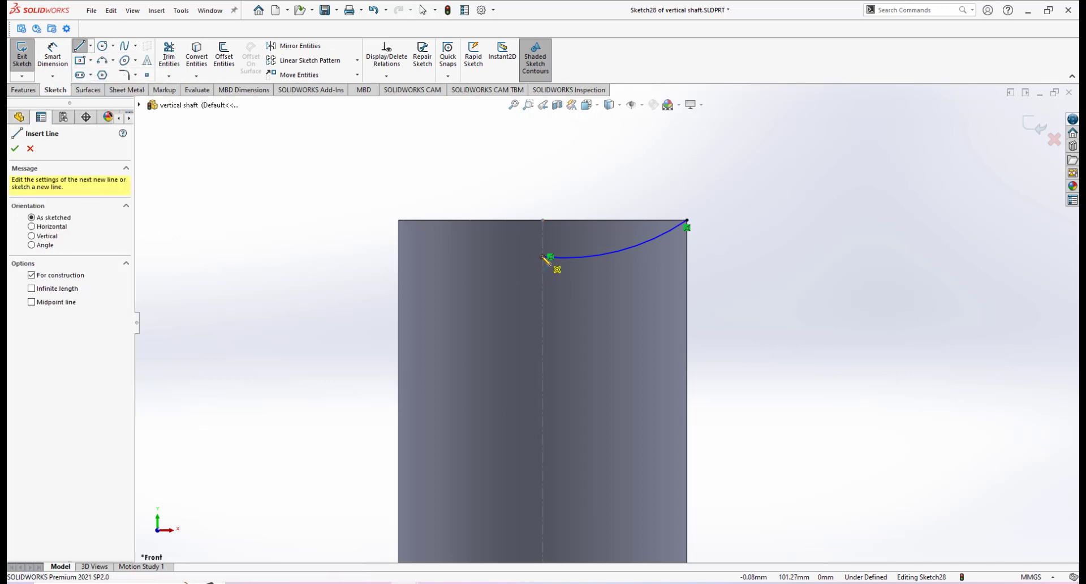
left_click(542, 257)
left_click(464, 257)
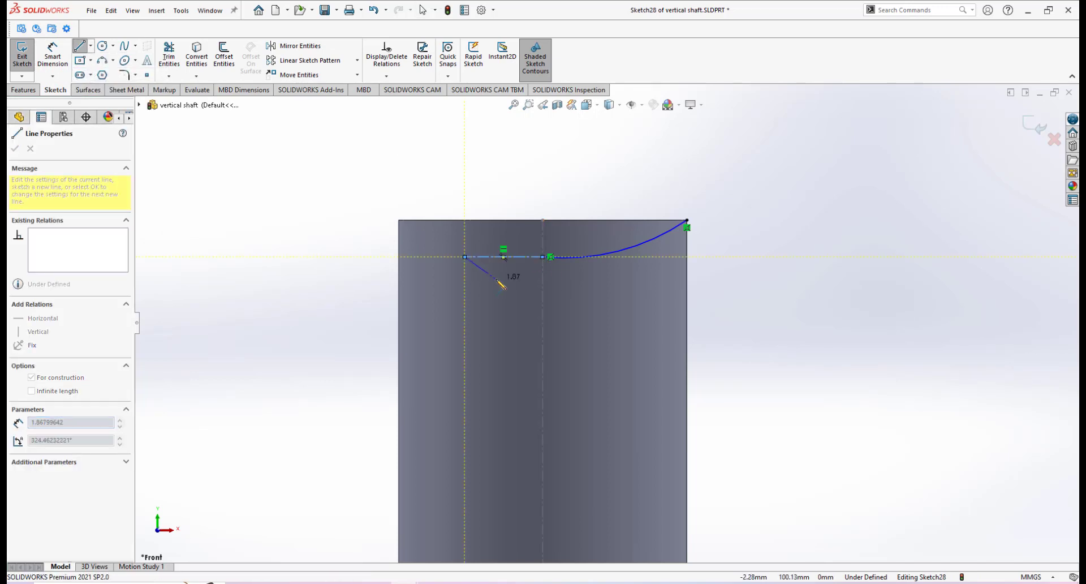
right_click(499, 283)
left_click(523, 287)
Make the arc tangent to the horizontal centerline.
scroll(528, 265, "down", 2)
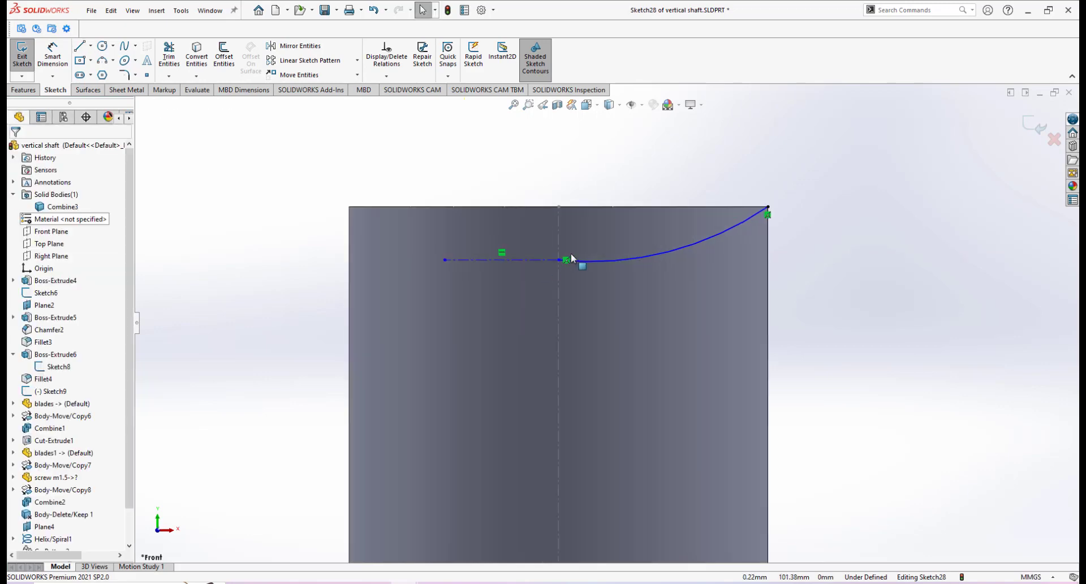
left_click(604, 265)
left_click(540, 260, "ctrl")
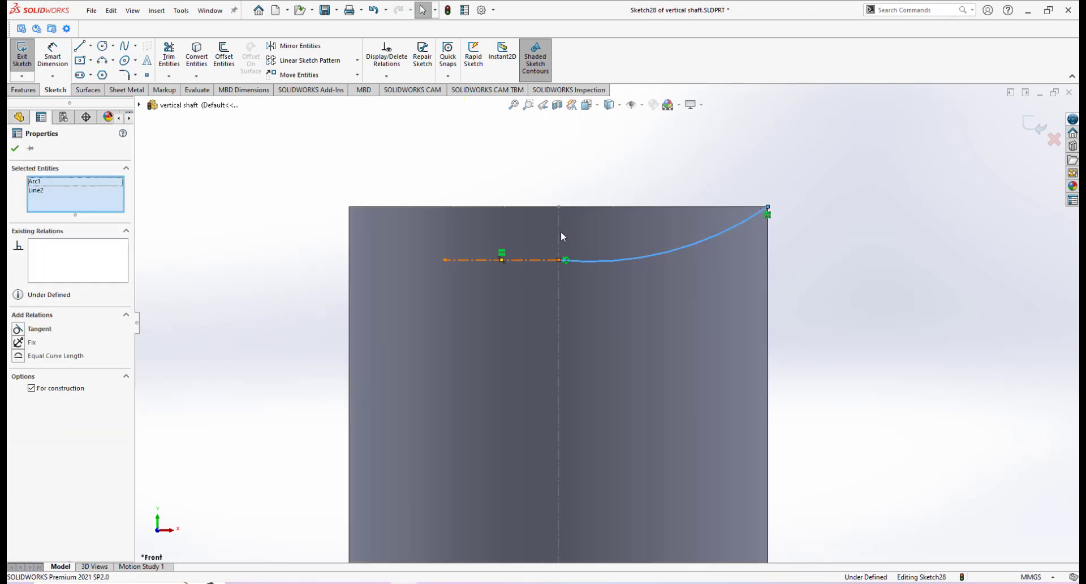
left_click(584, 225)
left_click(571, 154)
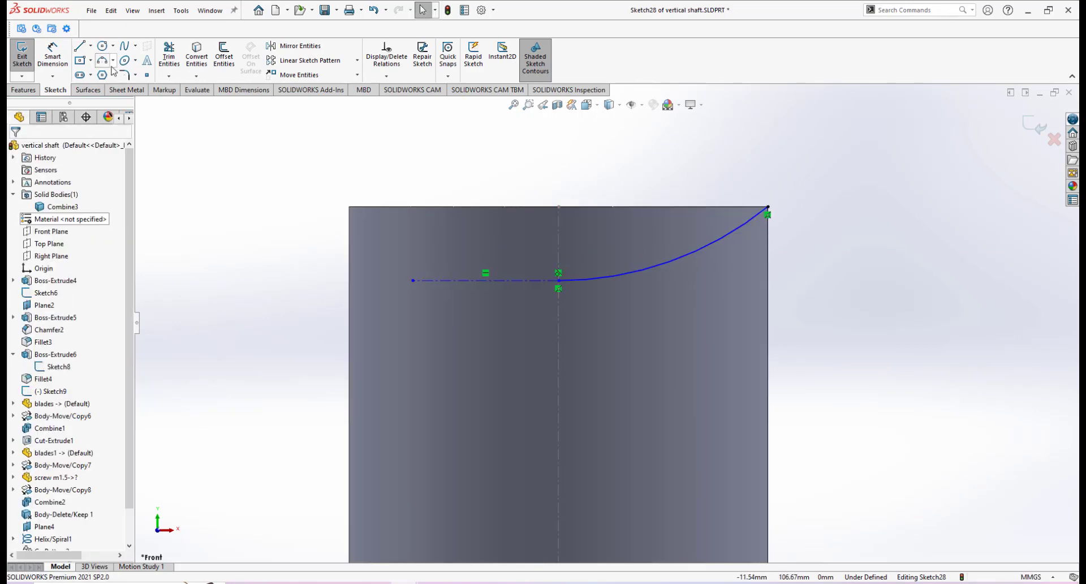
Close the arc profile with a vertical line up the shaft's axis and a horizontal line along the top edge to the outer corner.
left_click(83, 48)
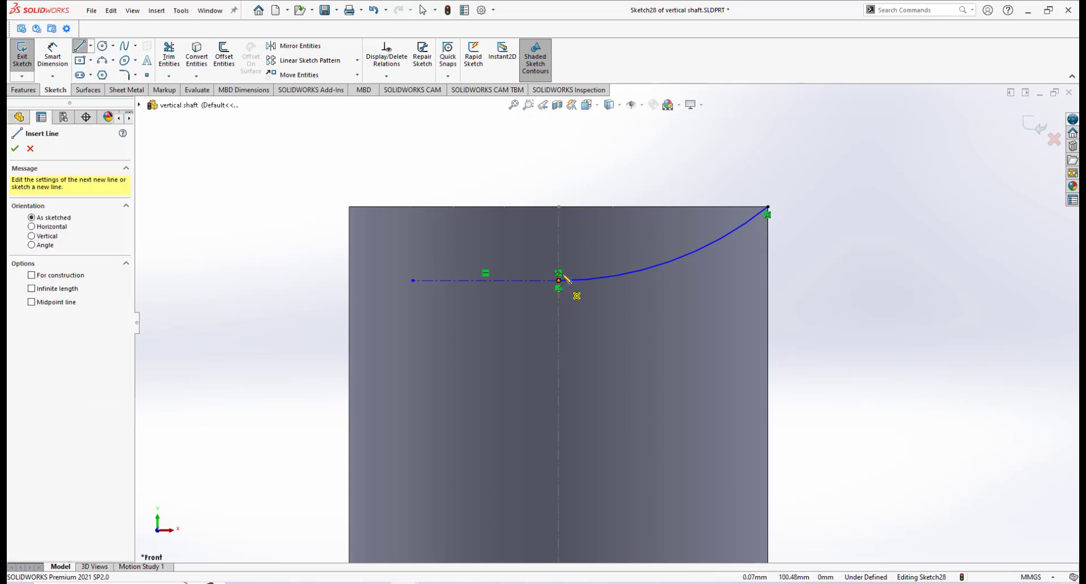
left_click(559, 280)
left_click(558, 207)
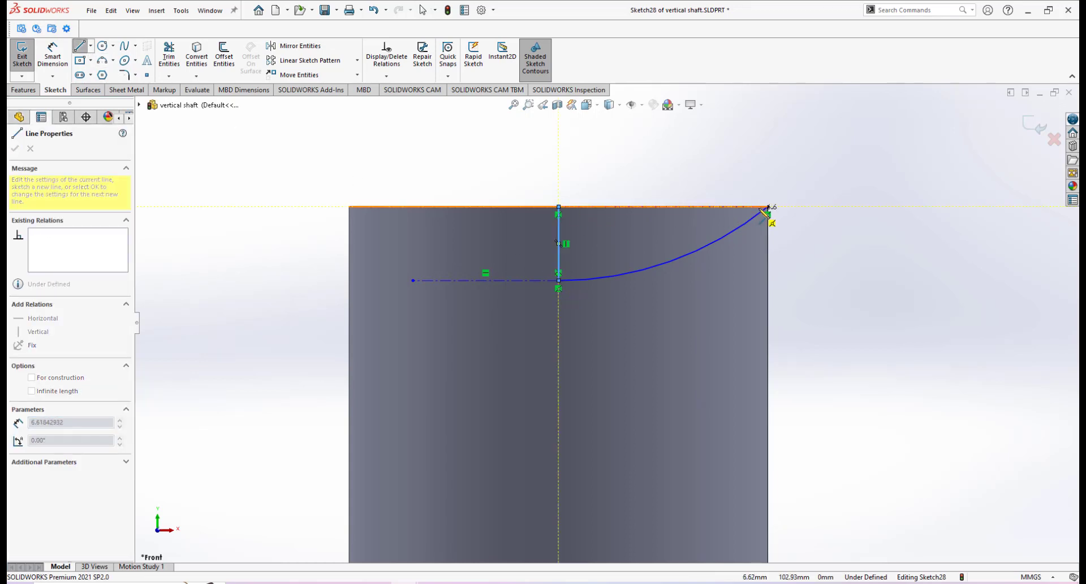
left_click(767, 207)
right_click(846, 284)
left_click(871, 288)
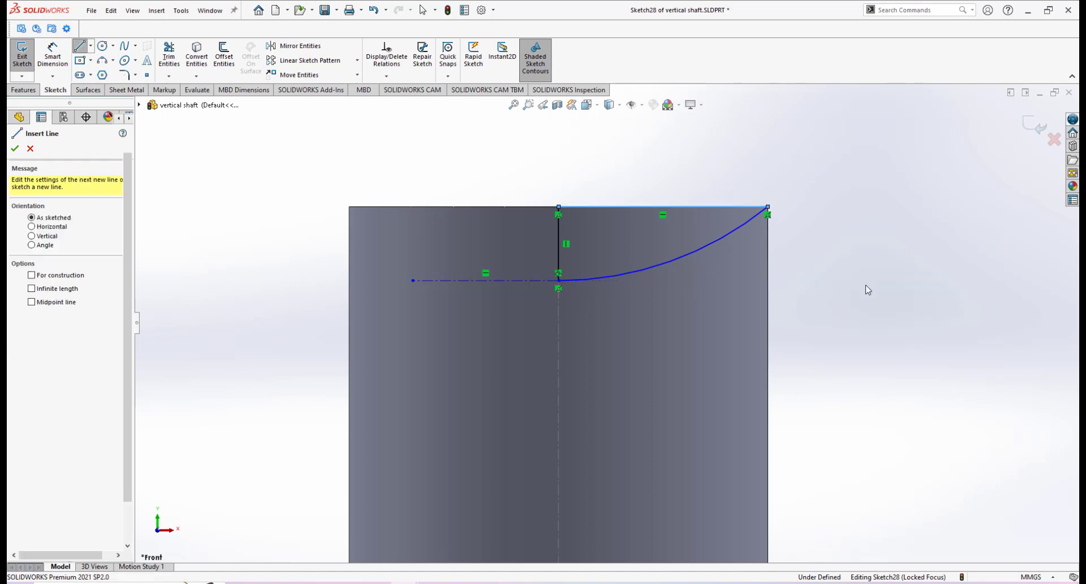
key("Escape")
Dimension the profile's vertical line on the shaft axis to 1.5 mm.
left_click(51, 55)
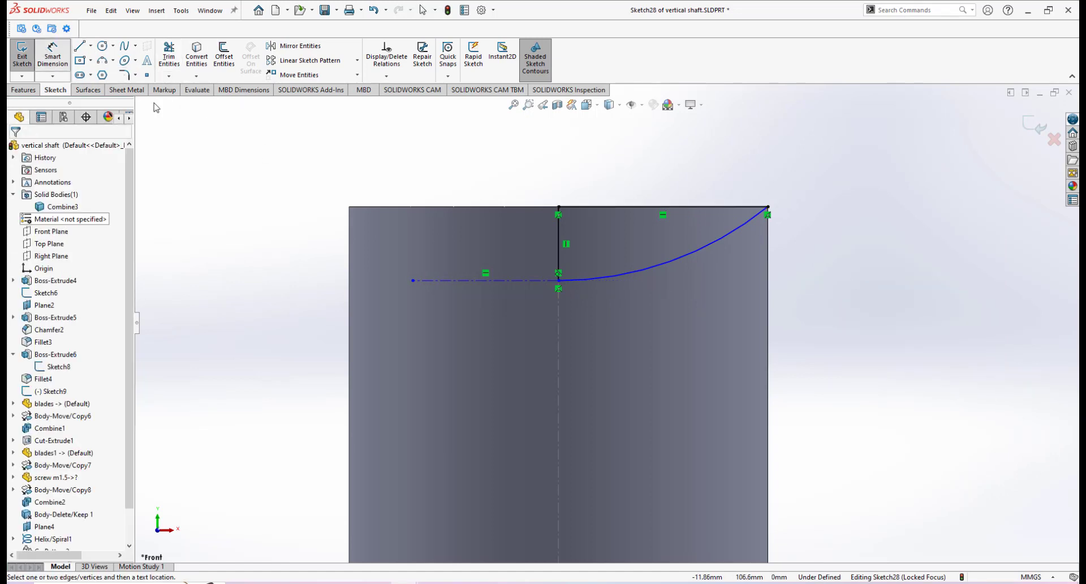
left_click(558, 238)
left_click(514, 242)
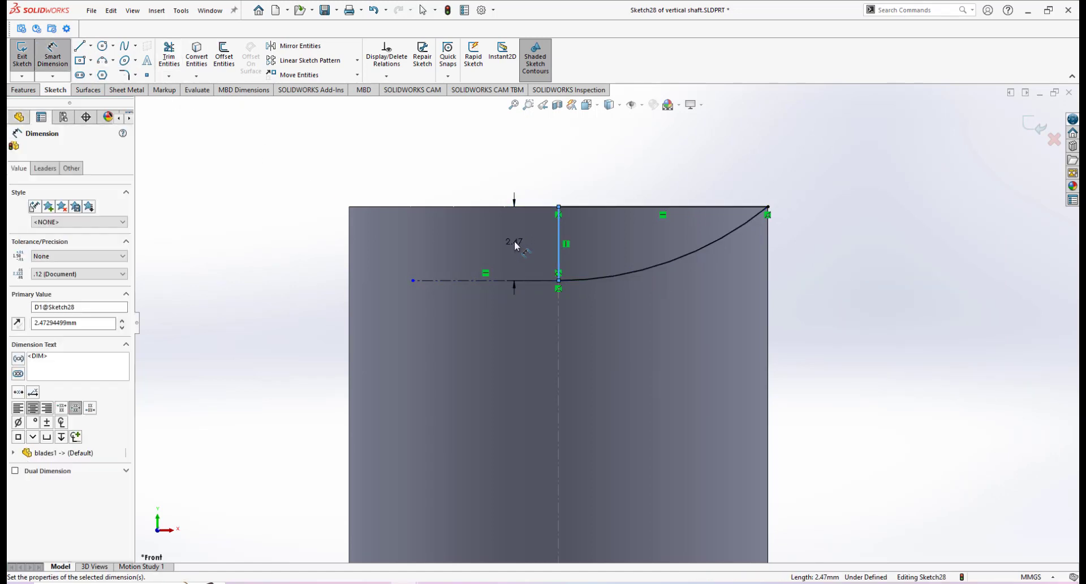
type("1.5")
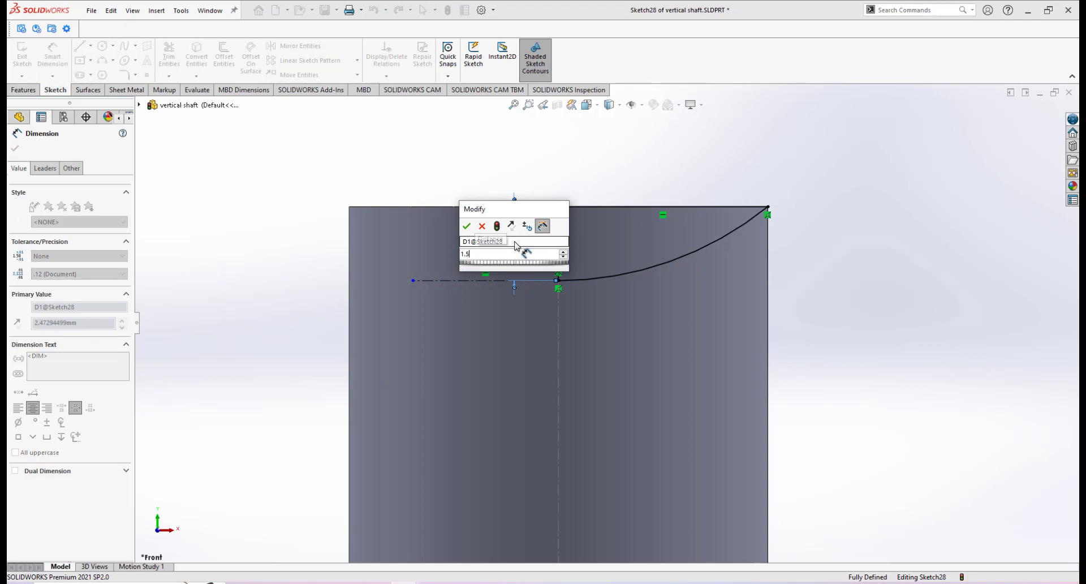
key("Escape")
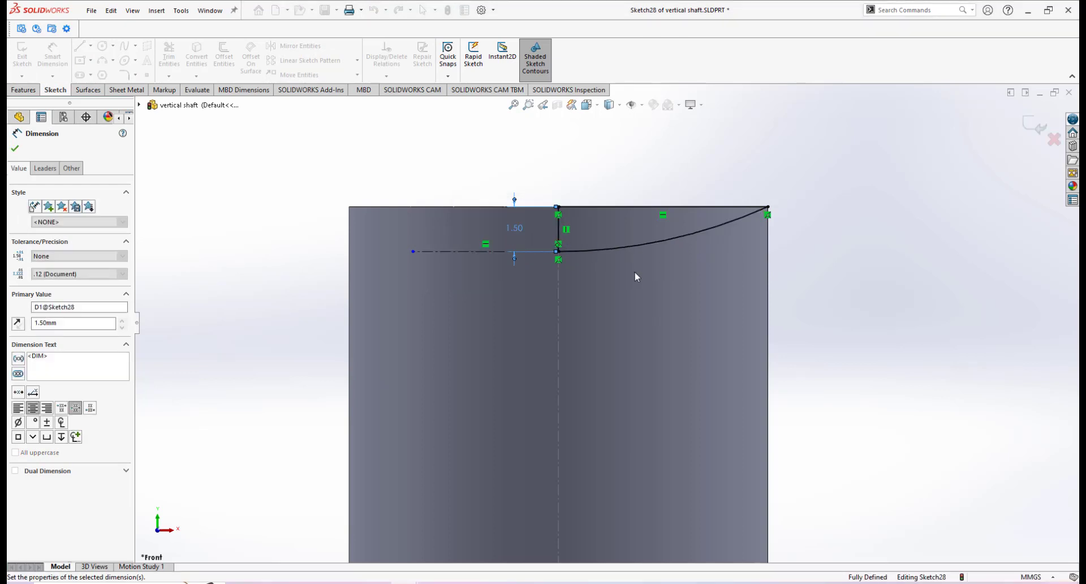
Make a 360° revolved cut of the arc profile, replacing the preselected axis with the vertical line on the shaft's axis.
scroll(635, 274, "up", 1)
scroll(588, 268, "up", 3)
middle_click_drag(693, 257, 665, 283)
scroll(666, 280, "down", 4)
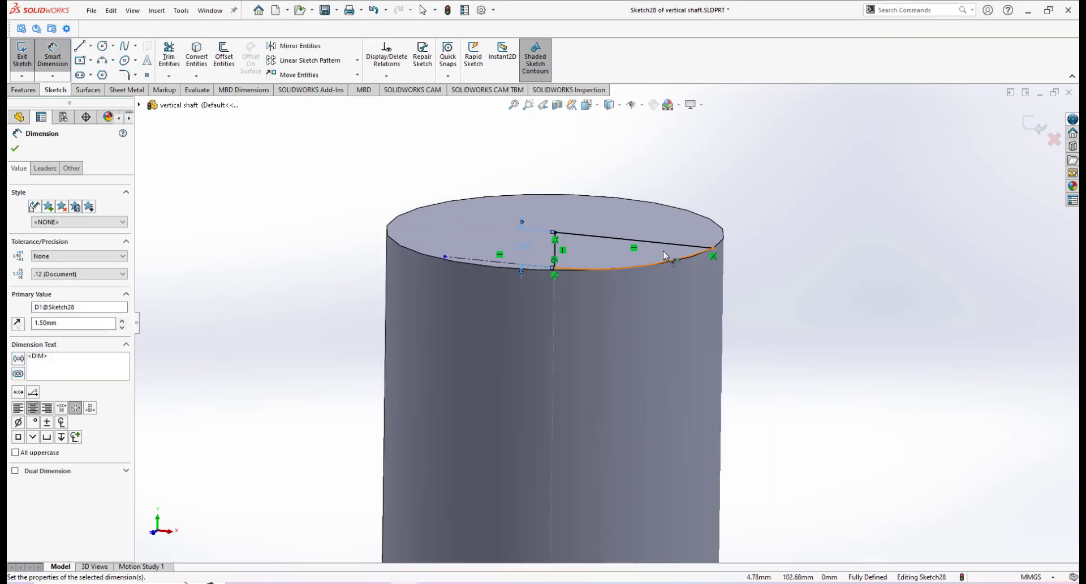
left_click(24, 93)
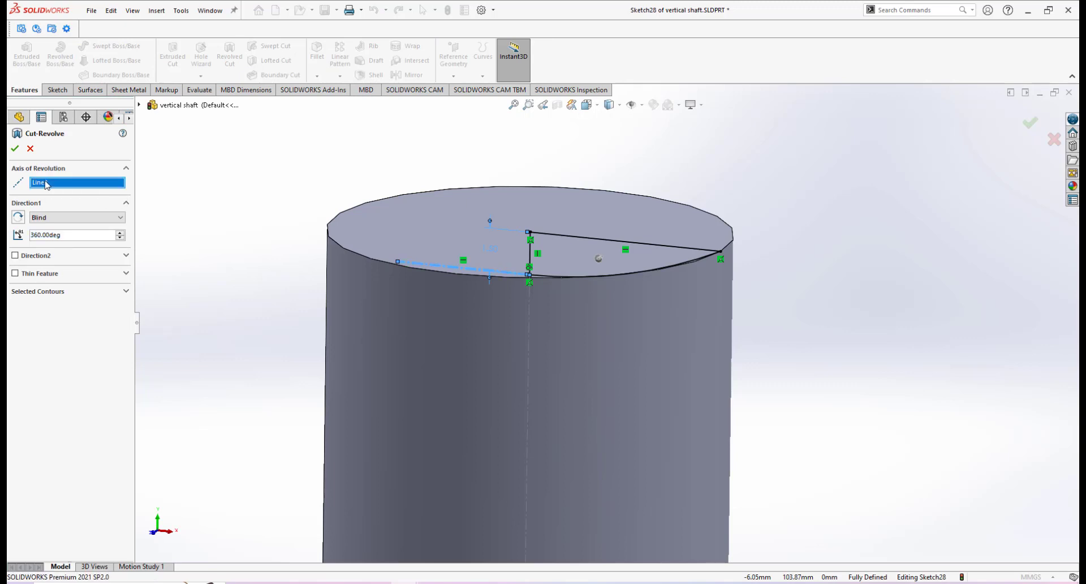
right_click(46, 185)
left_click(89, 191)
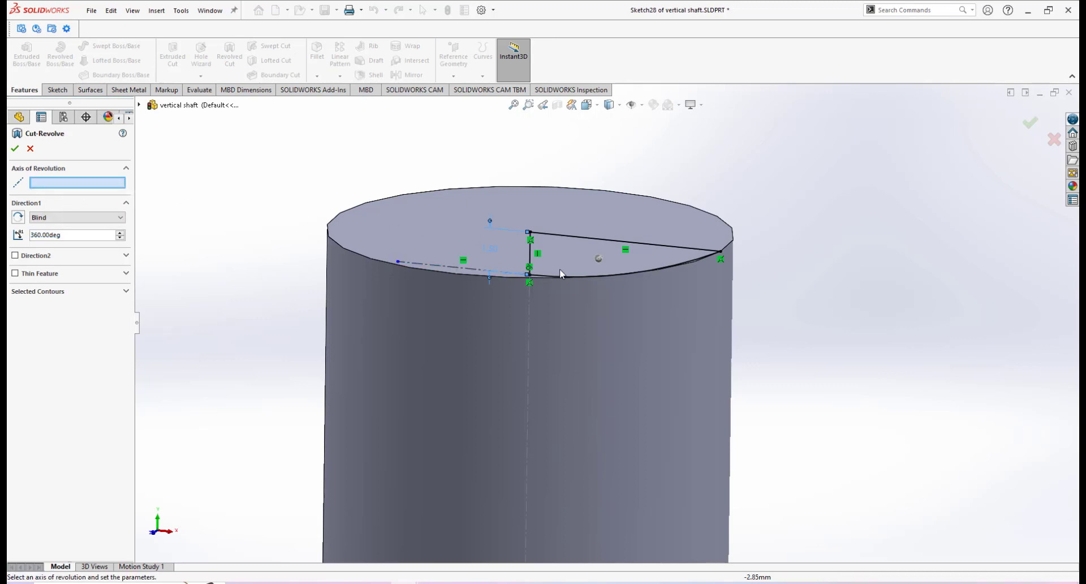
left_click(532, 252)
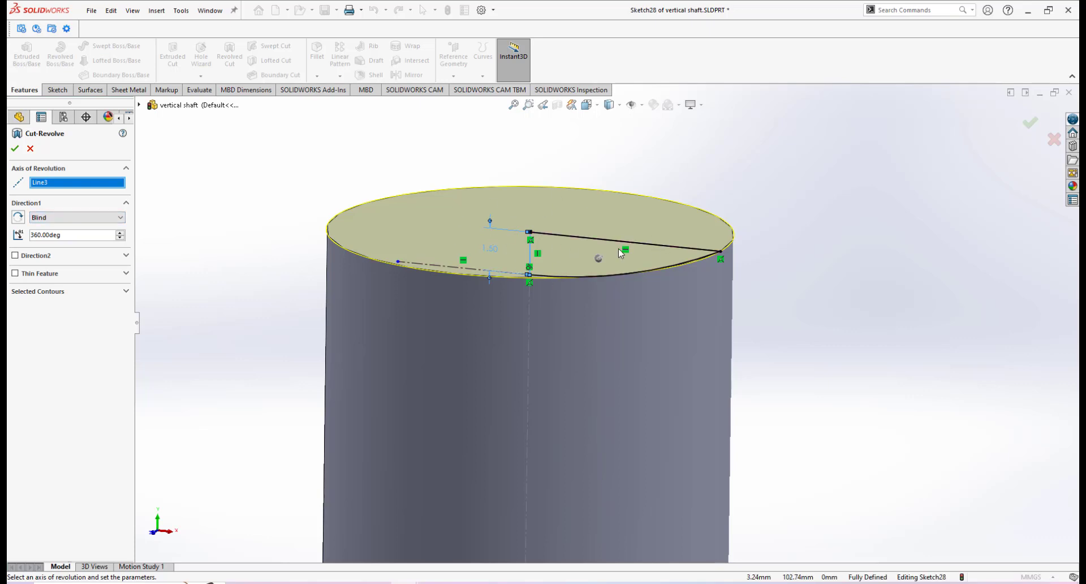
left_click(14, 149)
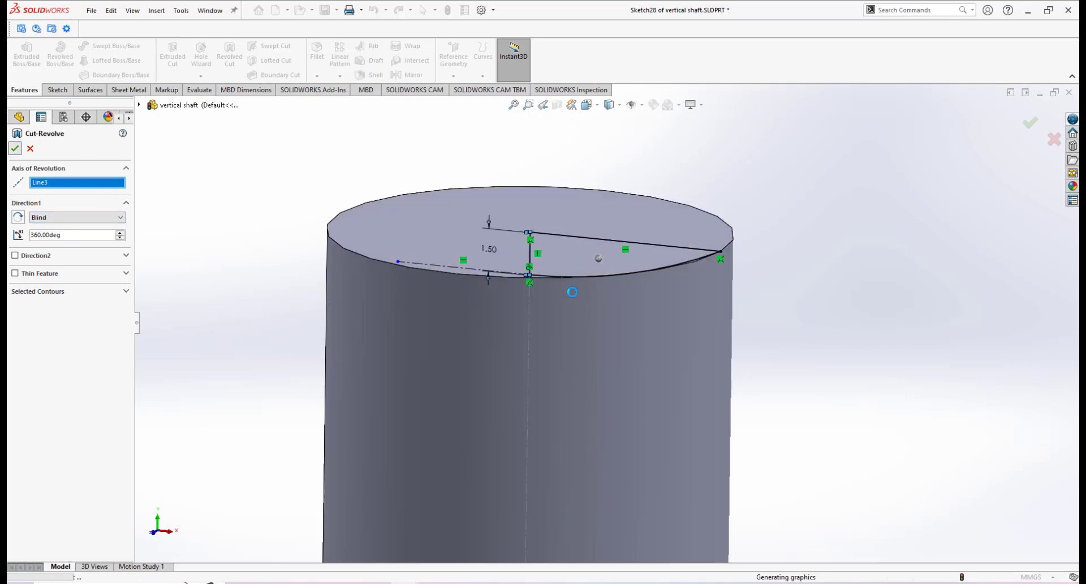
Examine the dished cut in the shaft's top end from several angles and distances.
scroll(575, 282, "up", 3)
middle_click_drag(576, 281, 584, 297)
scroll(585, 298, "down", 3)
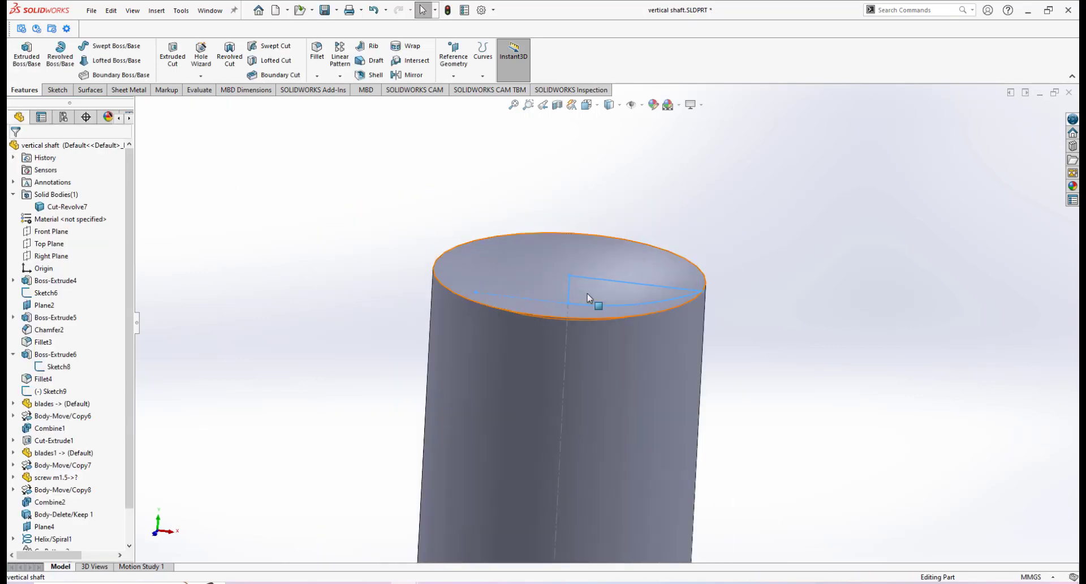
middle_click_drag(605, 263, 597, 277)
mouse_move(531, 264)
middle_mouse_down()
mouse_move(623, 359)
mouse_move(625, 322)
mouse_move(606, 379)
middle_mouse_up()
scroll(609, 365, "up", 2)
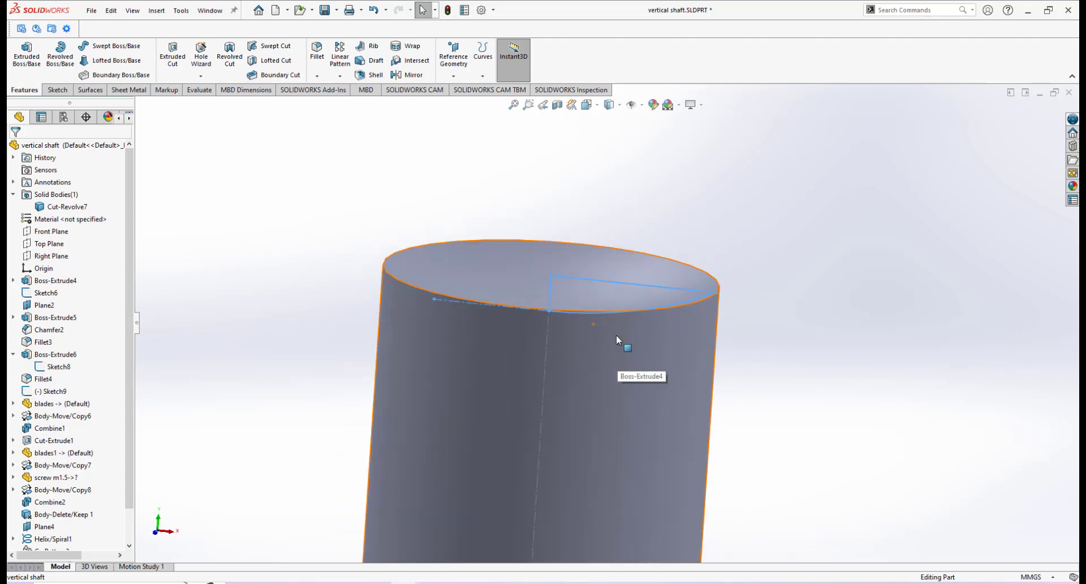
middle_click_drag(616, 335, 601, 346)
scroll(560, 311, "up", 1)
scroll(555, 308, "down", 3)
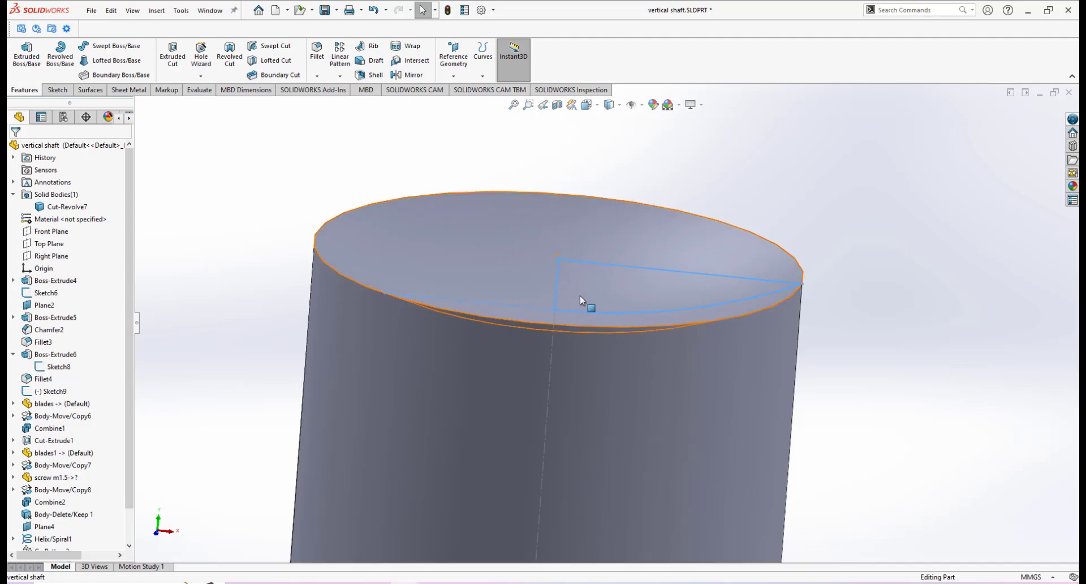
scroll(579, 295, "up", 2)
middle_click_drag(616, 305, 562, 310)
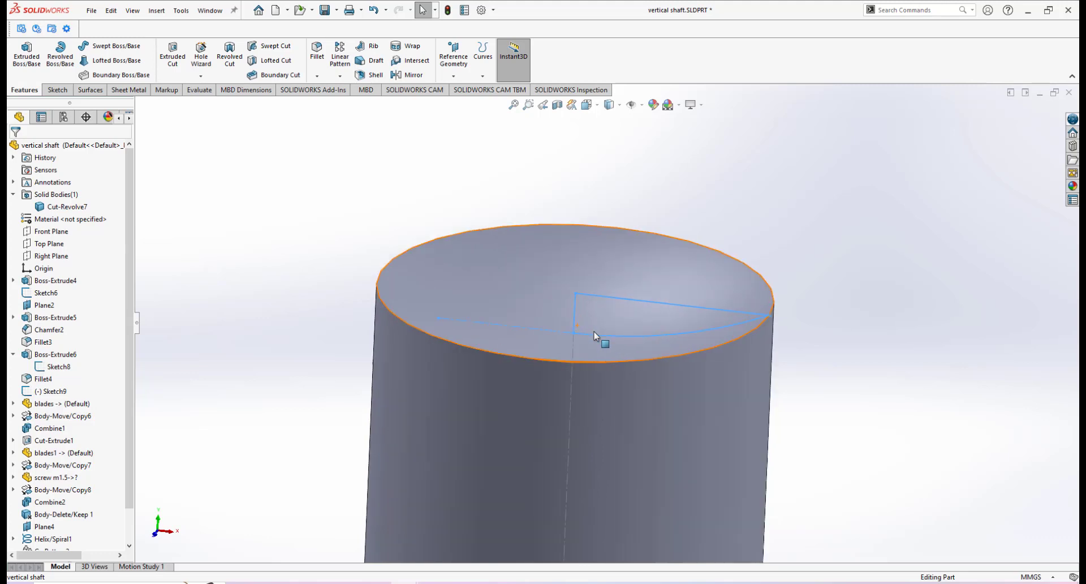
scroll(599, 380, "up", 2)
scroll(598, 362, "down", 2)
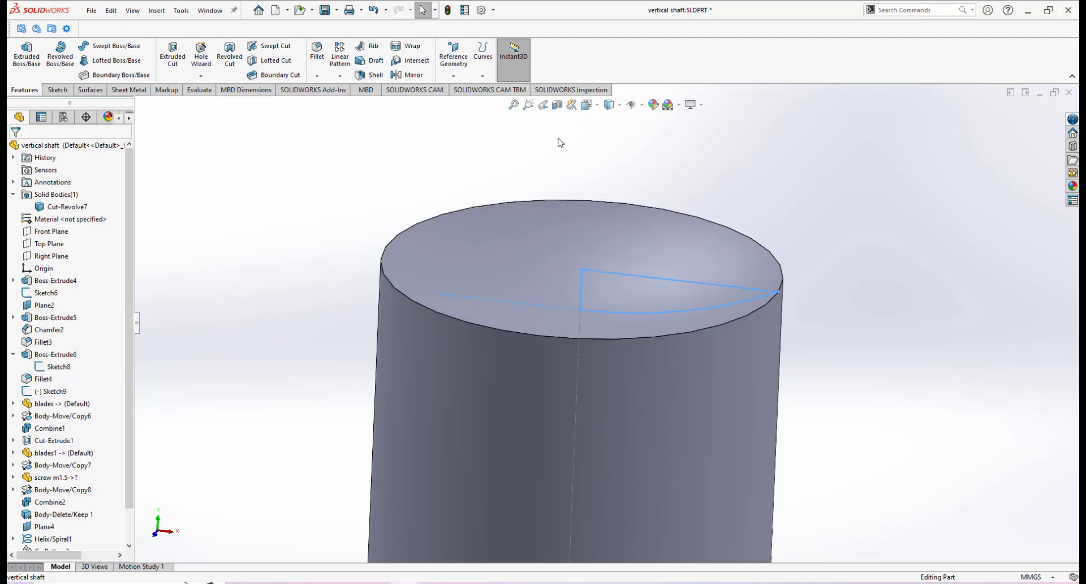
scroll(628, 388, "up", 2)
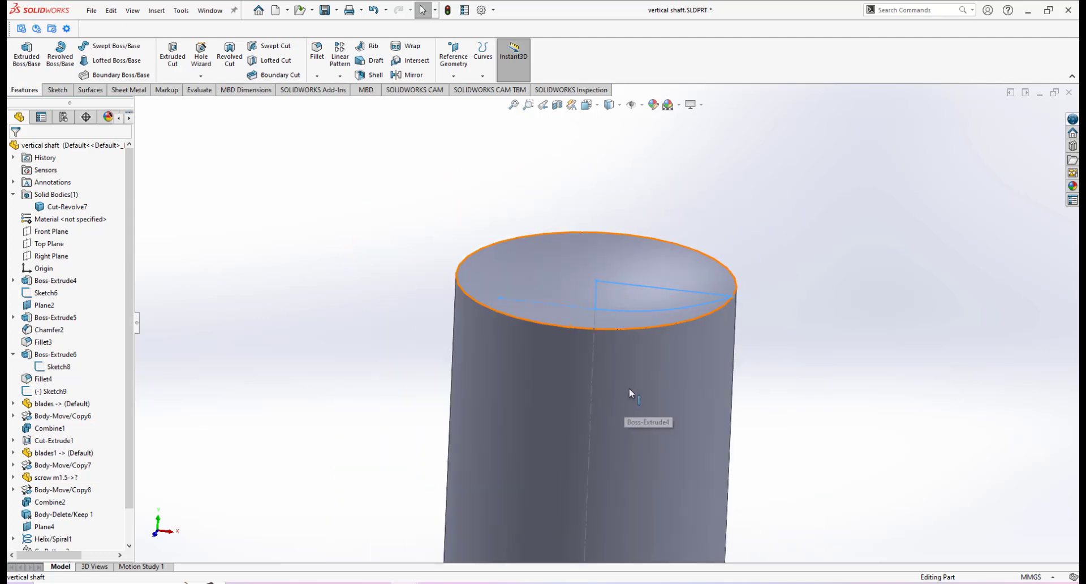
scroll(632, 373, "down", 2)
scroll(636, 362, "down", 1)
scroll(609, 337, "up", 3)
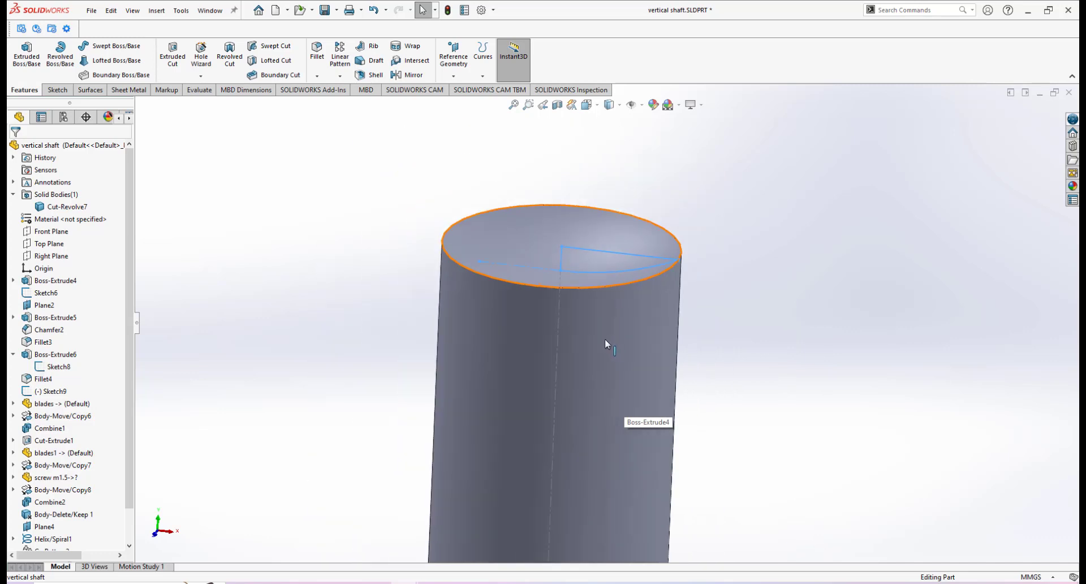
scroll(608, 334, "up", 2)
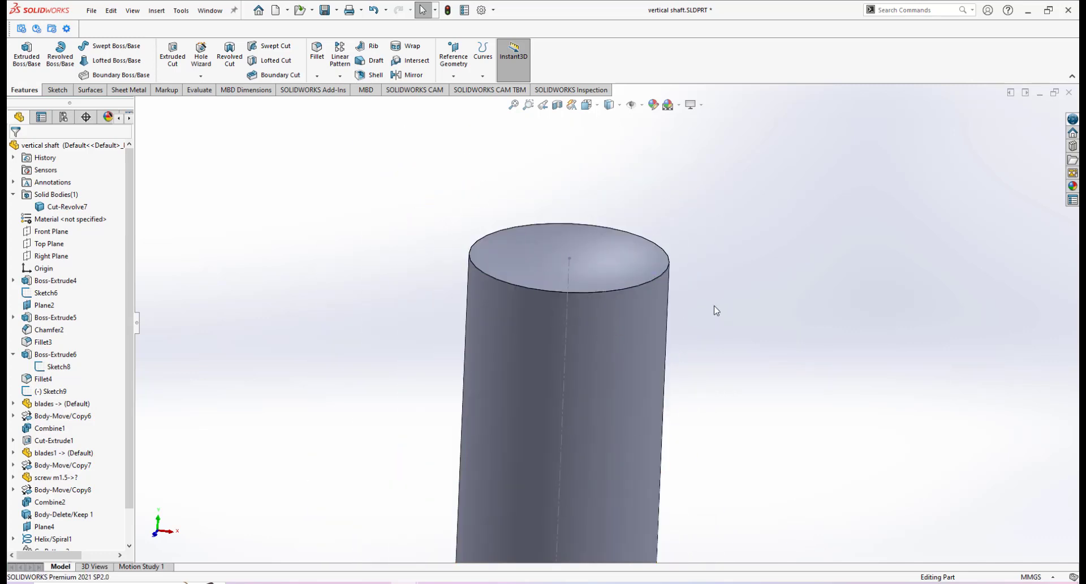
scroll(707, 309, "down", 1)
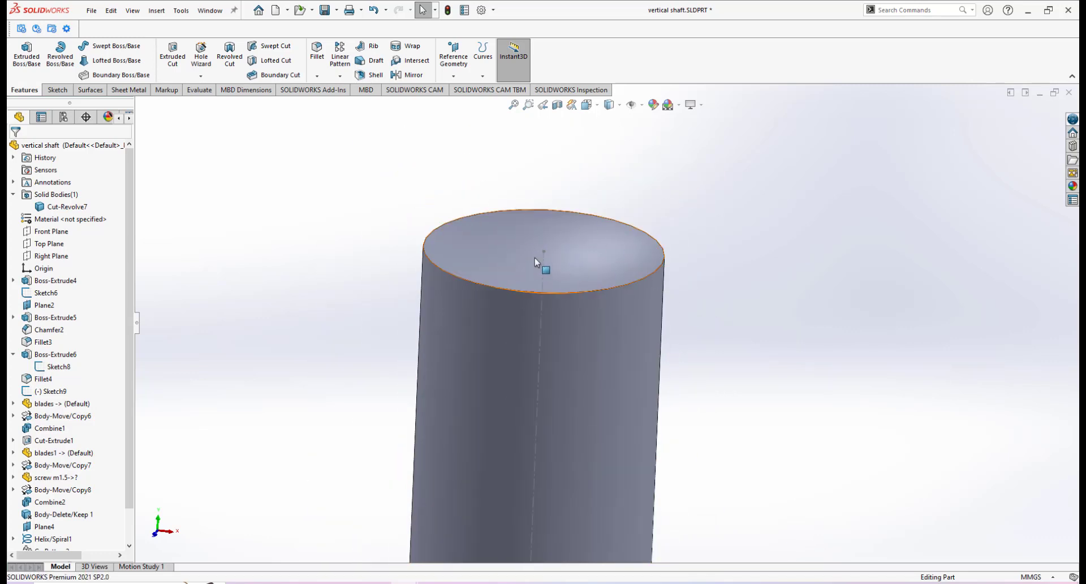
Create a reference plane parallel to the Top Plane, passing through the sketch point at the upper end of the shaft's axis.
left_click(453, 76)
left_click(459, 90)
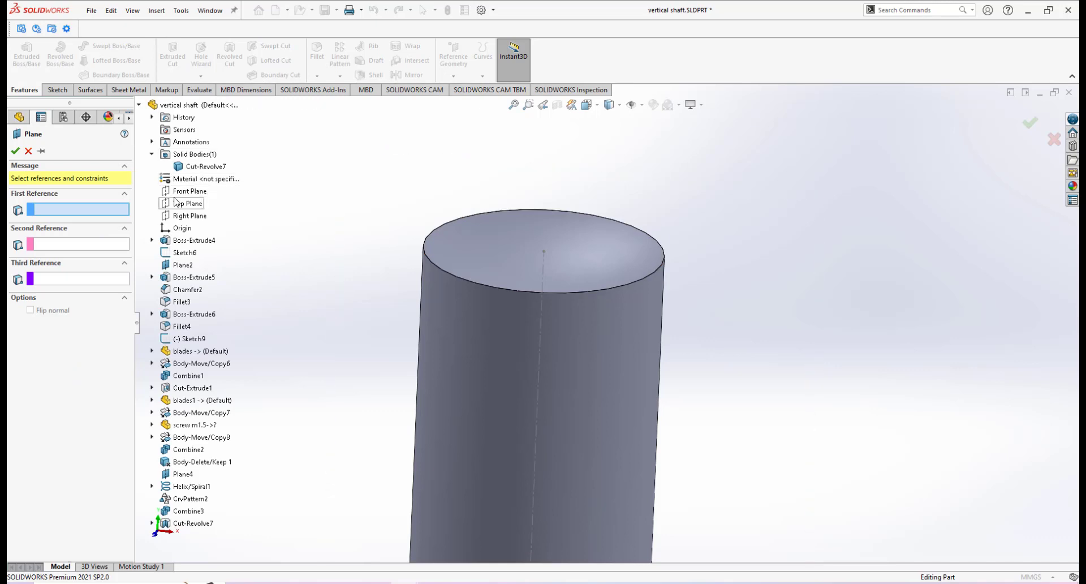
left_click(178, 204)
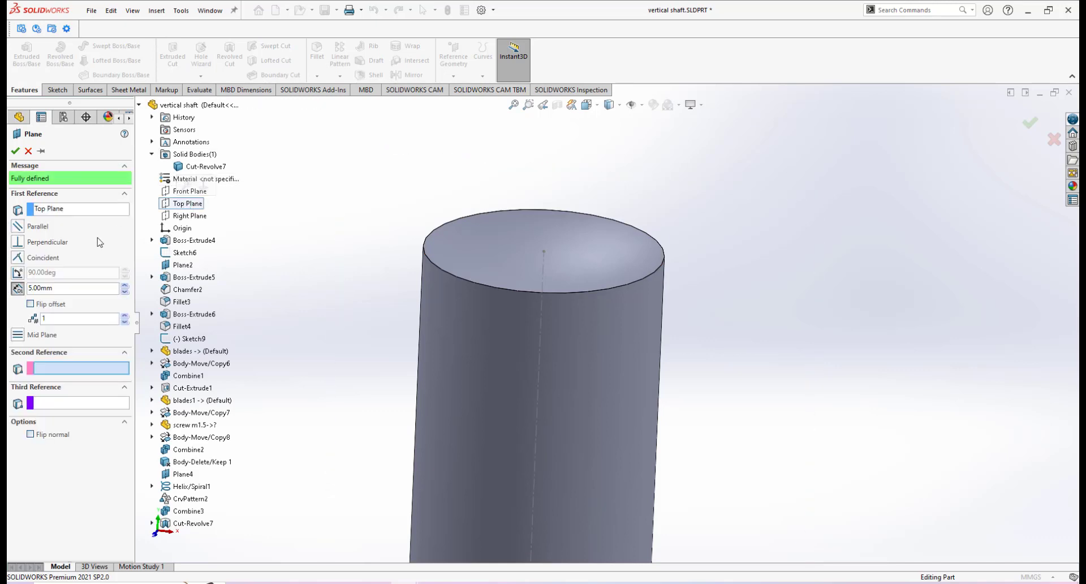
left_click(544, 253)
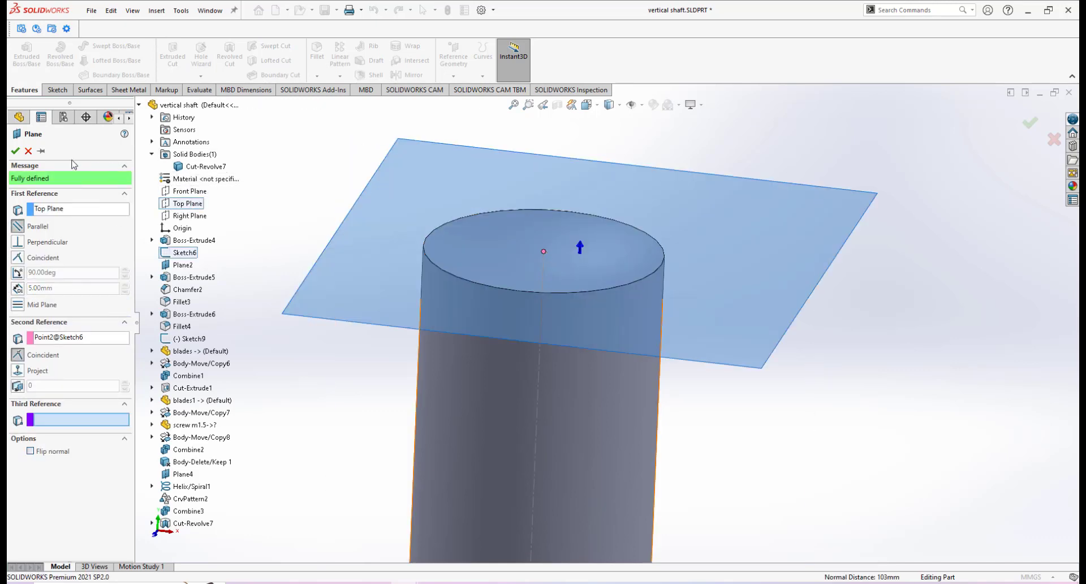
left_click(16, 151)
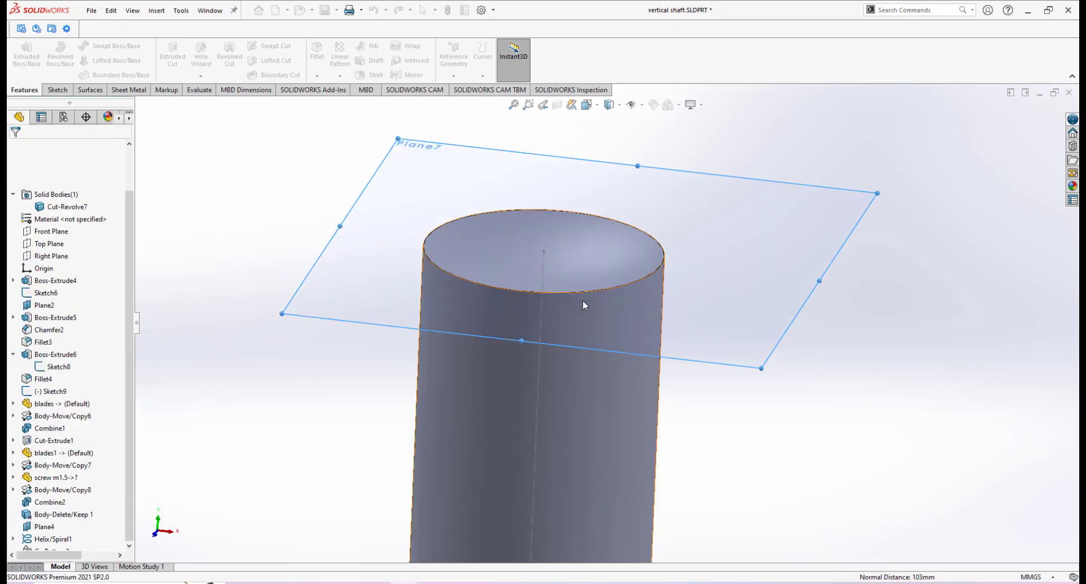
Sketch a center rectangle about 5.4 by 5.35 mm on the new plane, centred on the origin.
left_click(730, 314)
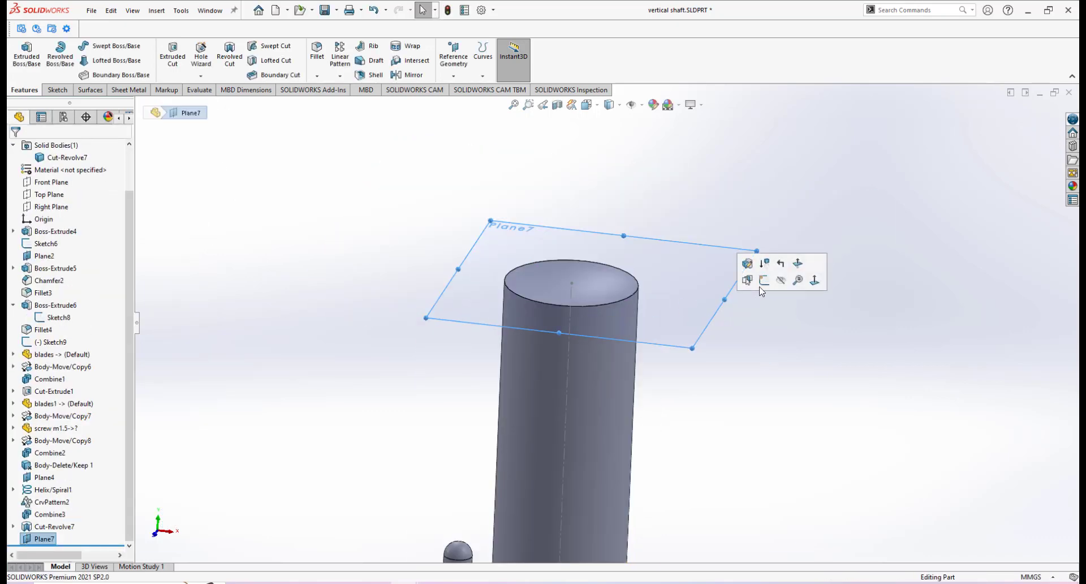
left_click(742, 287)
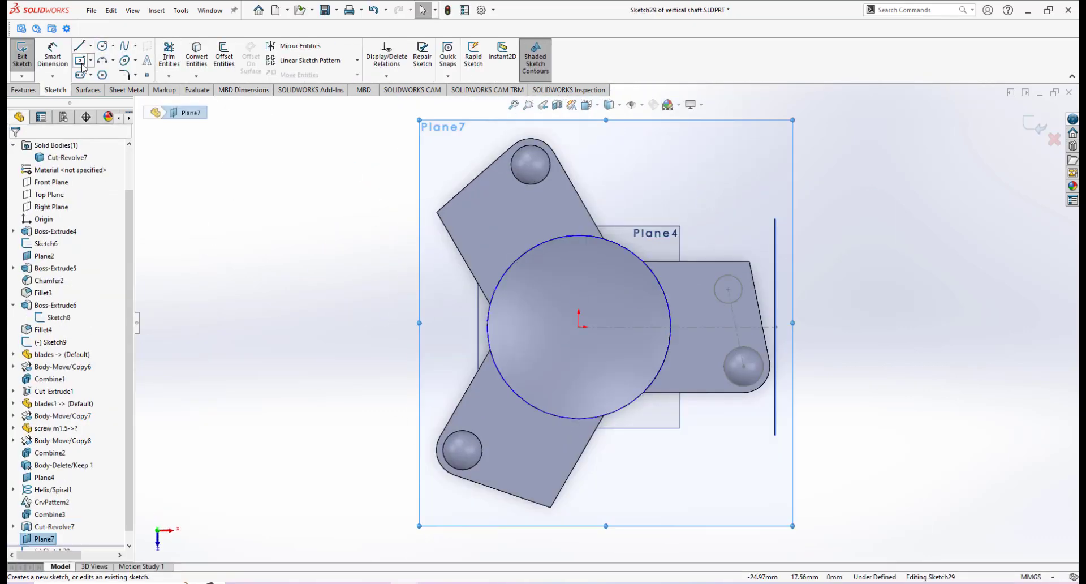
left_click(79, 60)
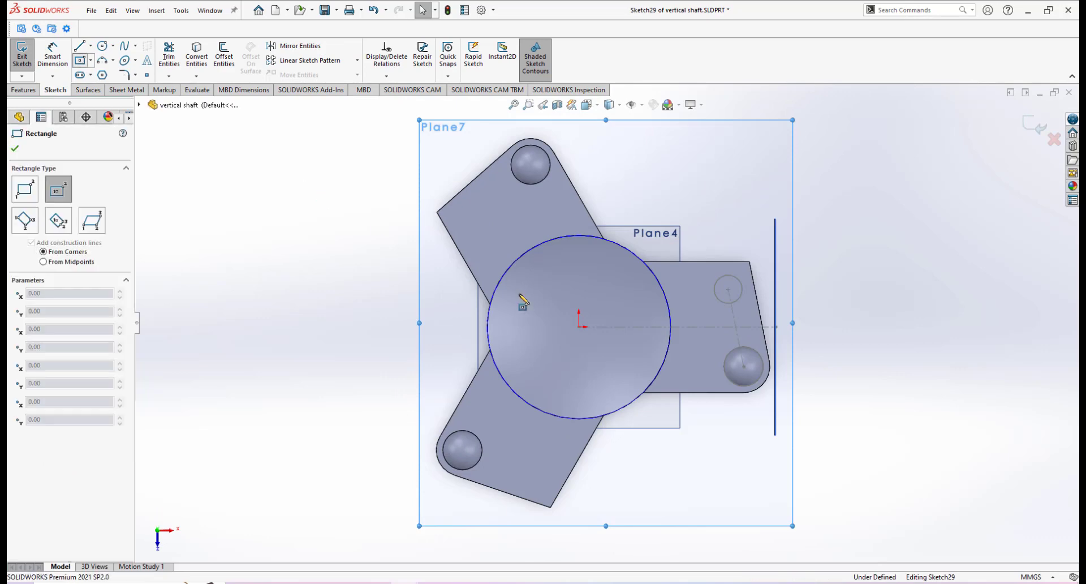
left_click(577, 326)
left_click(615, 292)
right_click(640, 299)
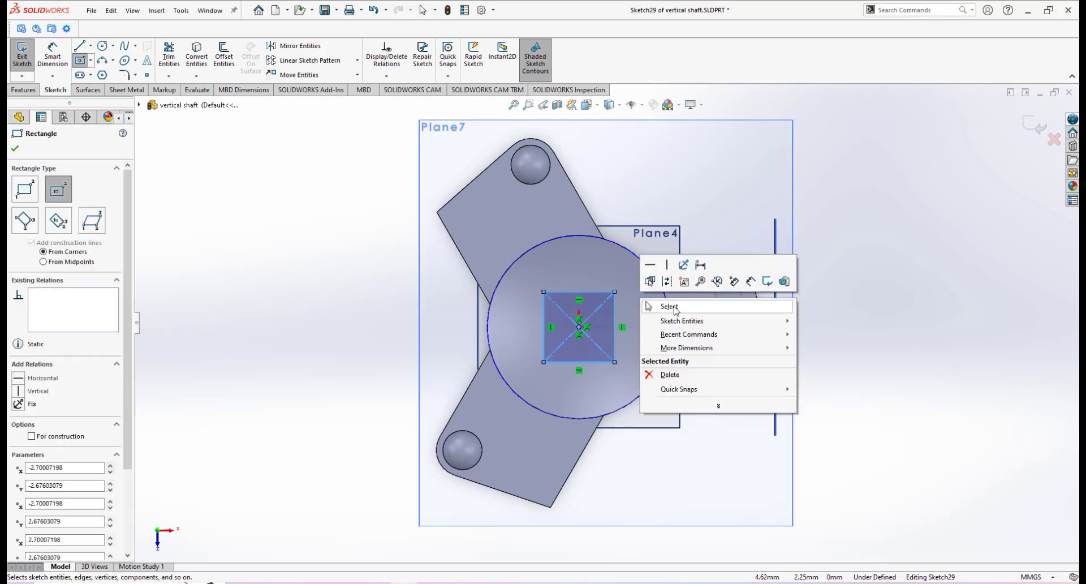
Dimension the rectangle's height and width to 7 mm each.
left_click(700, 265)
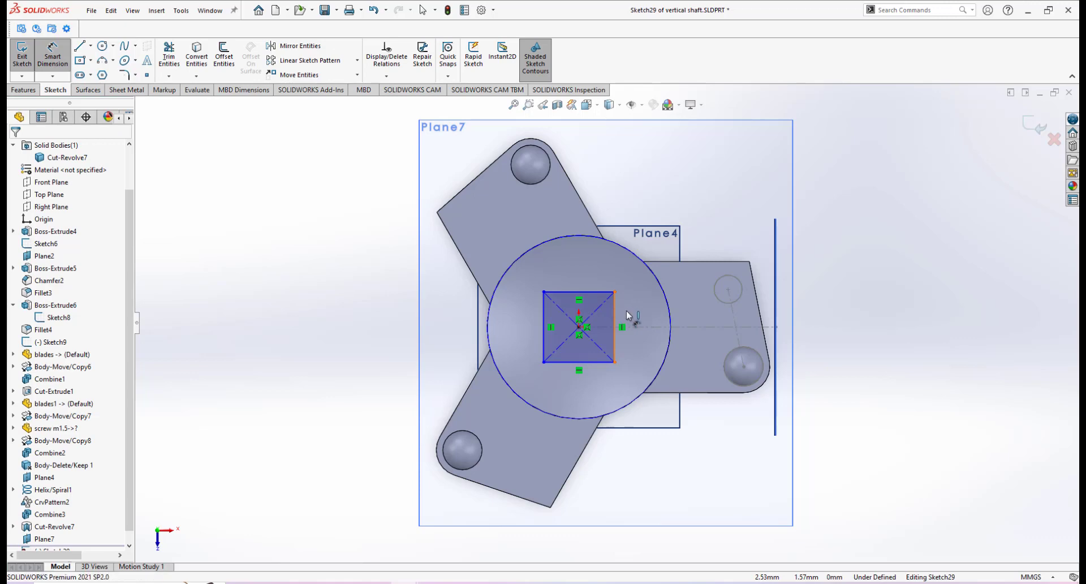
left_click(627, 315)
left_click(646, 320)
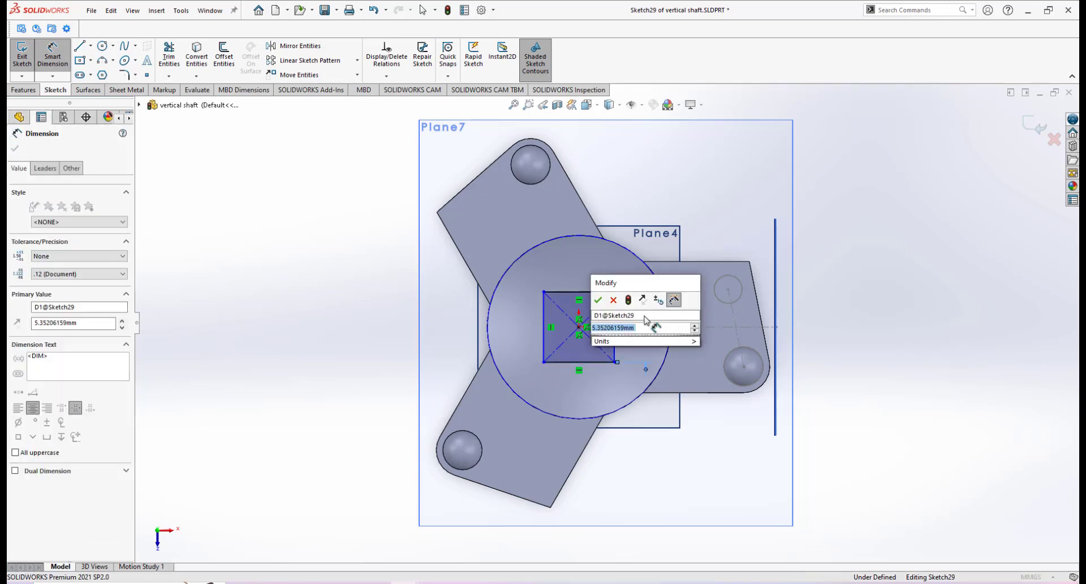
key("Return")
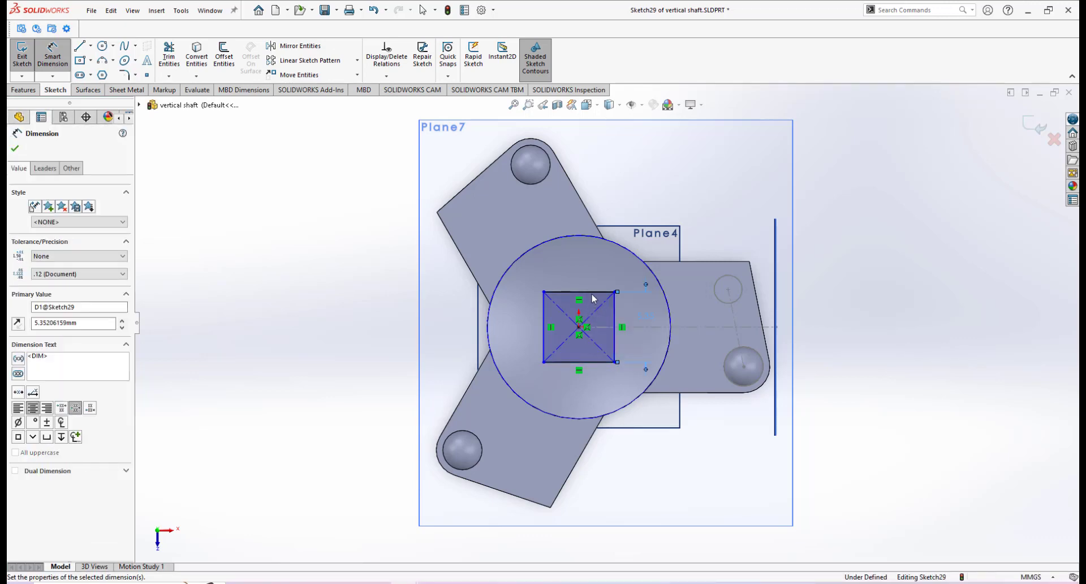
left_click(581, 266)
left_click(582, 265)
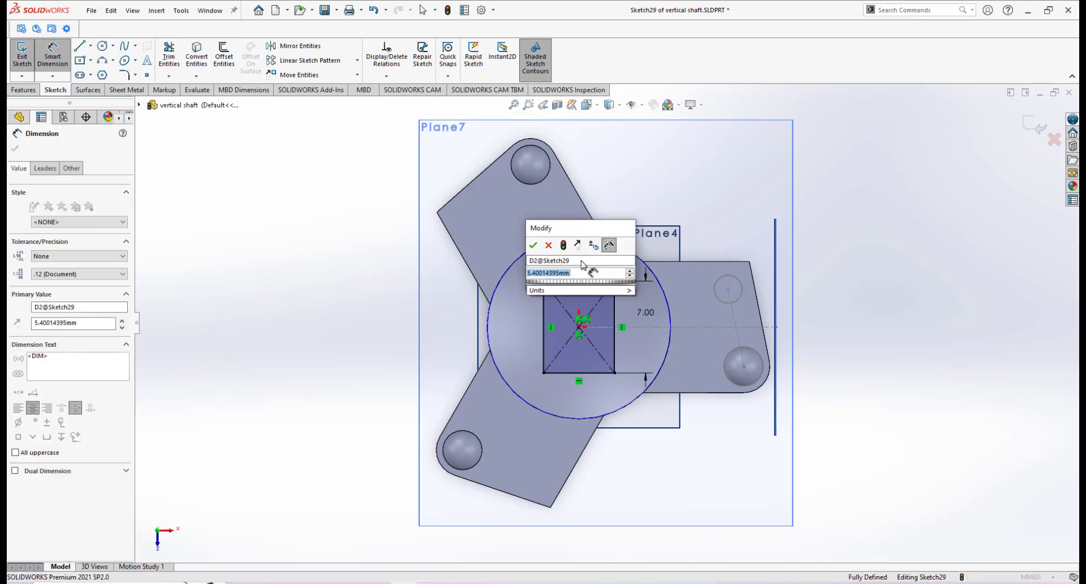
type("7")
key("Return")
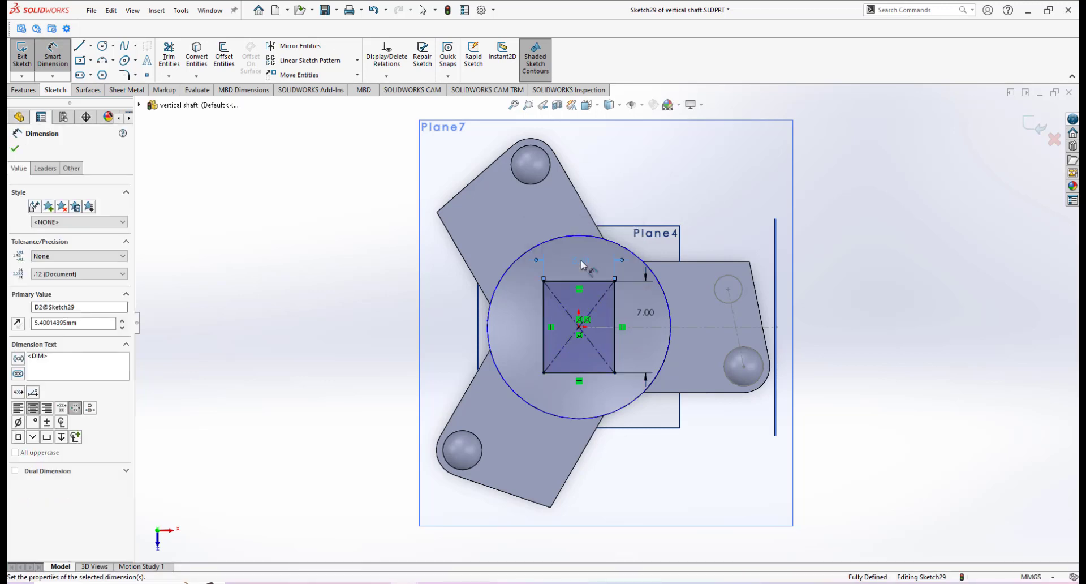
left_click(17, 149)
Make a blind extruded cut of the square profile 25 mm deep into the shaft.
left_click(23, 90)
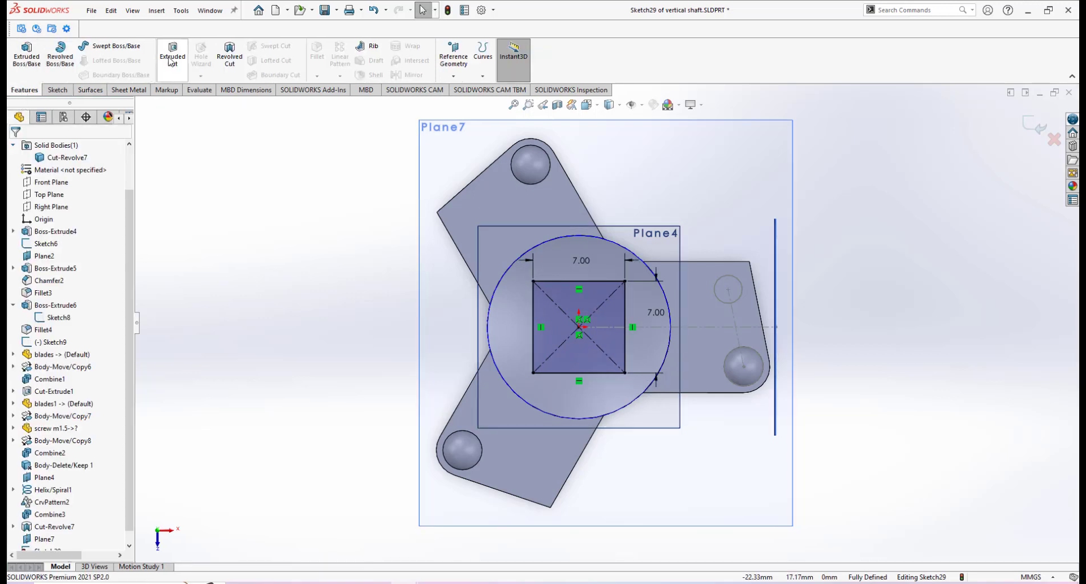
left_click(171, 61)
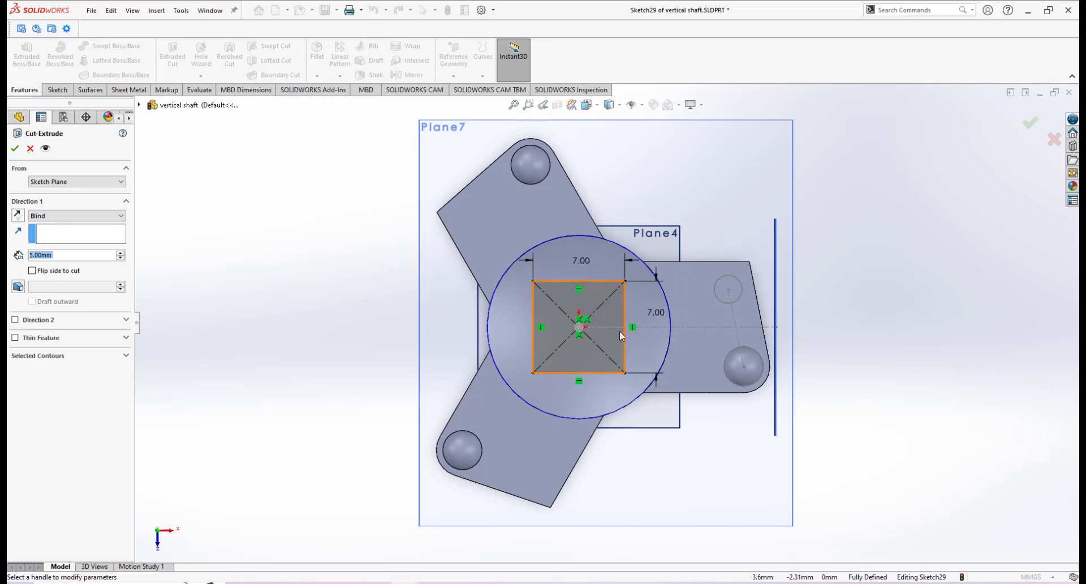
middle_click_drag(591, 295, 601, 231)
scroll(600, 231, "up", 4)
scroll(600, 231, "down", 2)
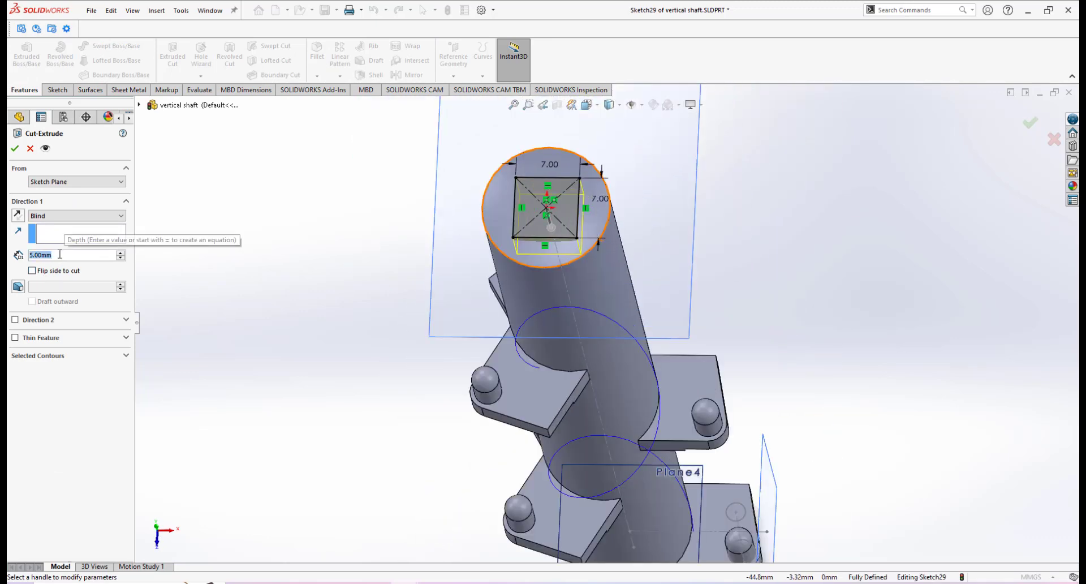
type("25")
key("Return")
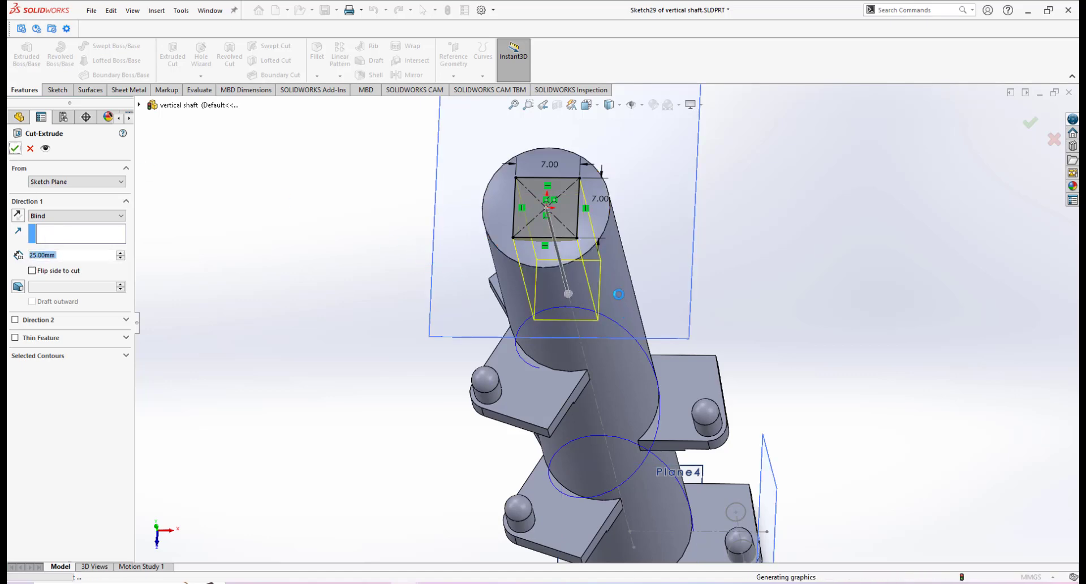
Examine the square hole in the shaft's dished top end from several angles and distances.
scroll(608, 293, "up", 4)
middle_click_drag(591, 282, 636, 230)
scroll(619, 223, "down", 2)
scroll(638, 218, "down", 3)
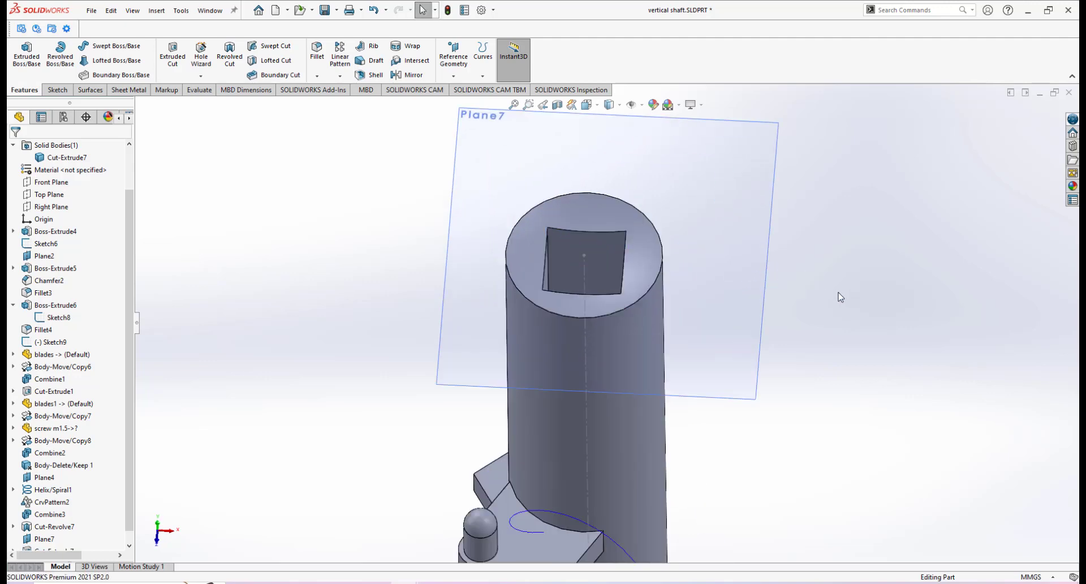
middle_click_drag(836, 296, 597, 277)
scroll(597, 277, "down", 3)
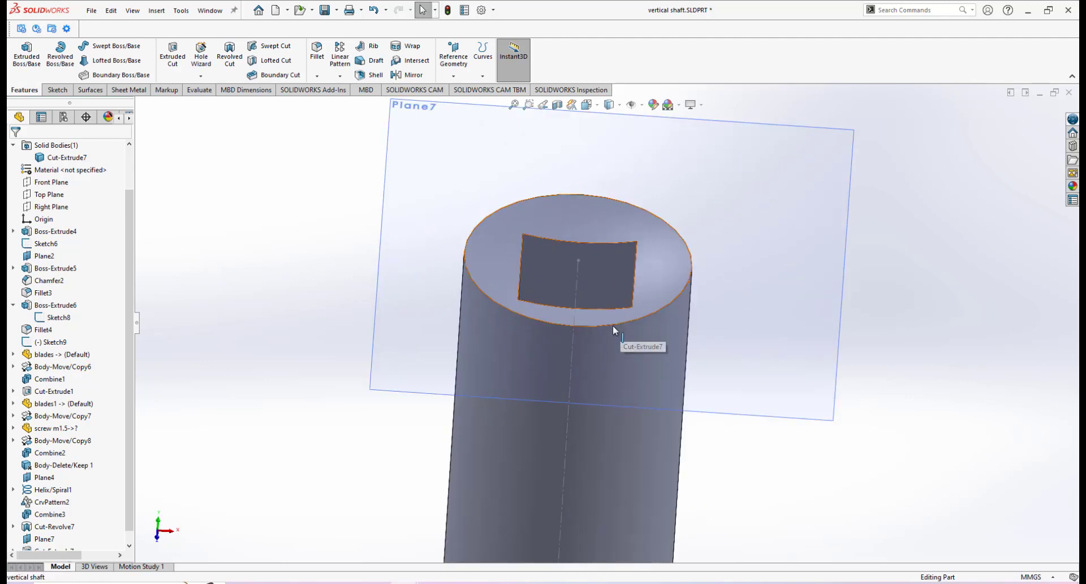
scroll(600, 327, "down", 3)
scroll(663, 261, "up", 2)
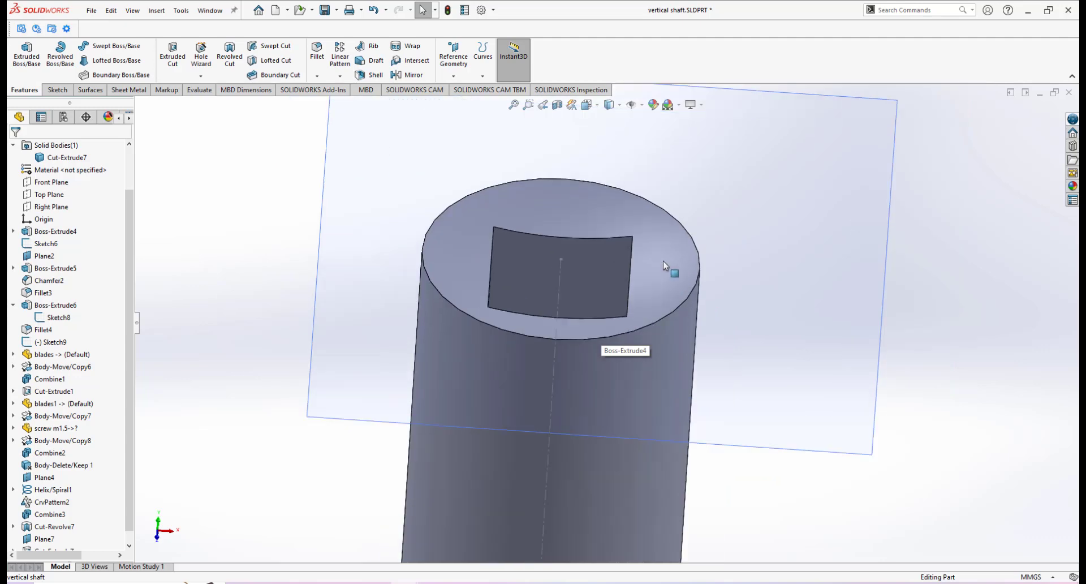
scroll(630, 263, "down", 1)
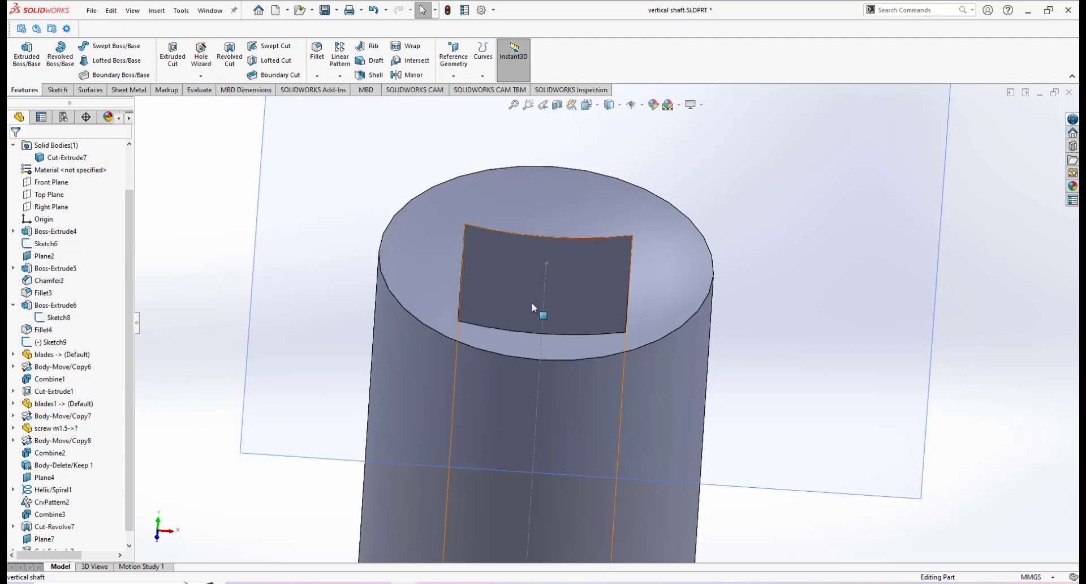
scroll(532, 302, "up", 2)
scroll(582, 297, "down", 2)
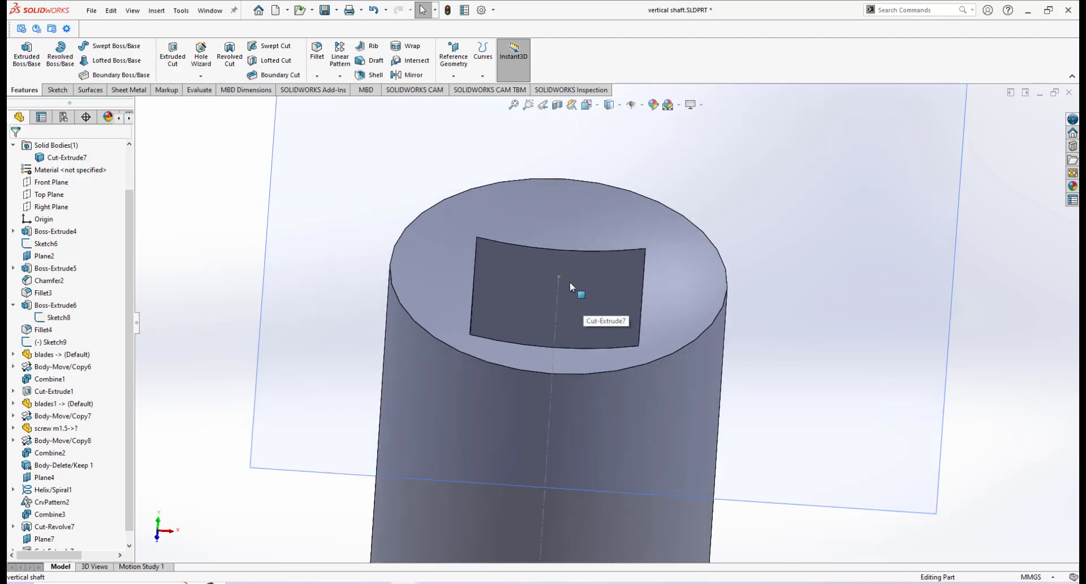
Chamfer the square hole's four opening edges and the shaft's outer top rim by 0.5 mm at 45°.
left_click(316, 77)
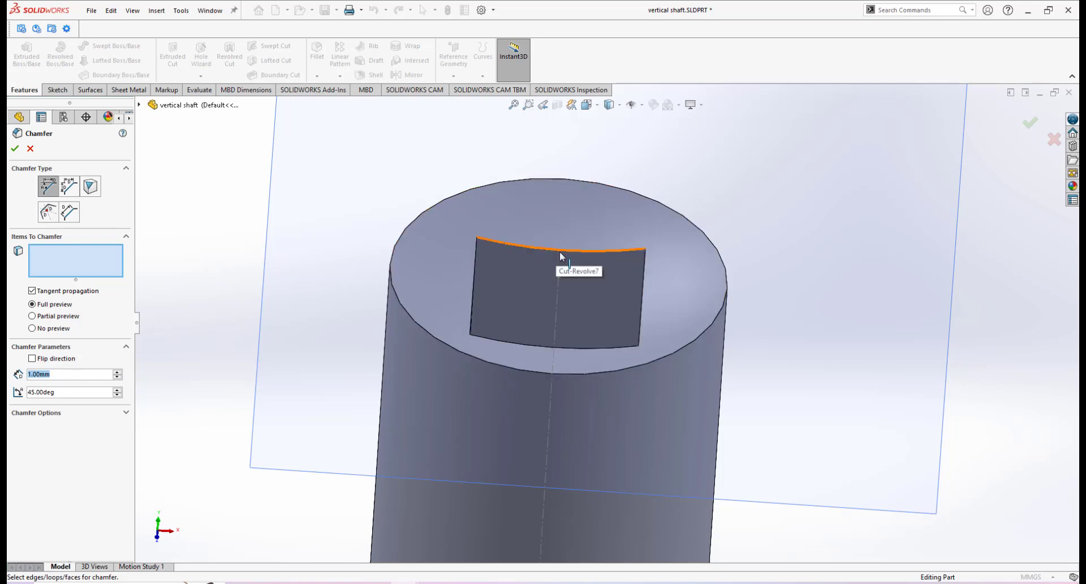
left_click(559, 250)
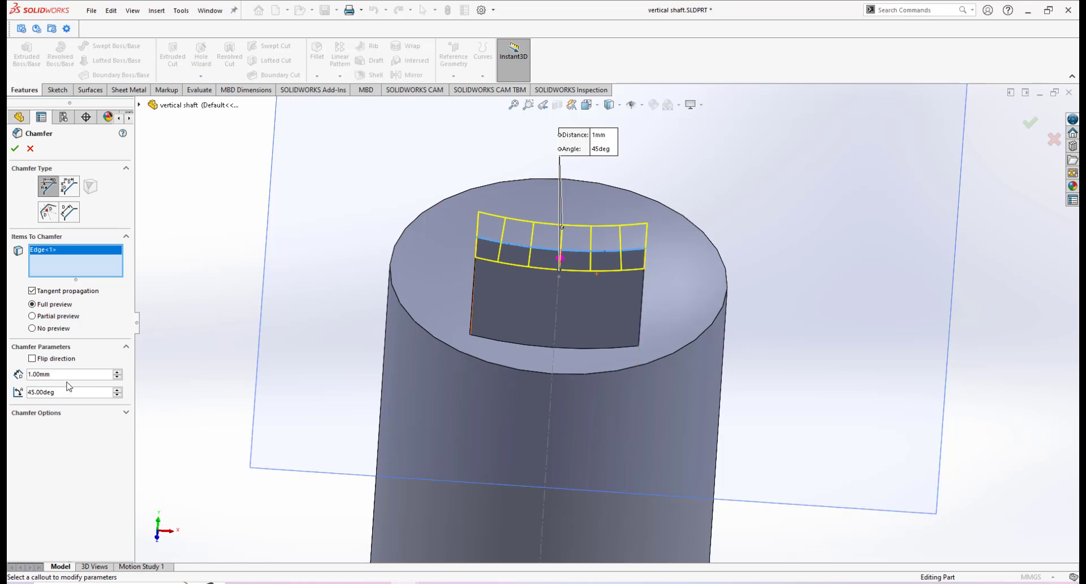
key("BackSpace")
key("Return")
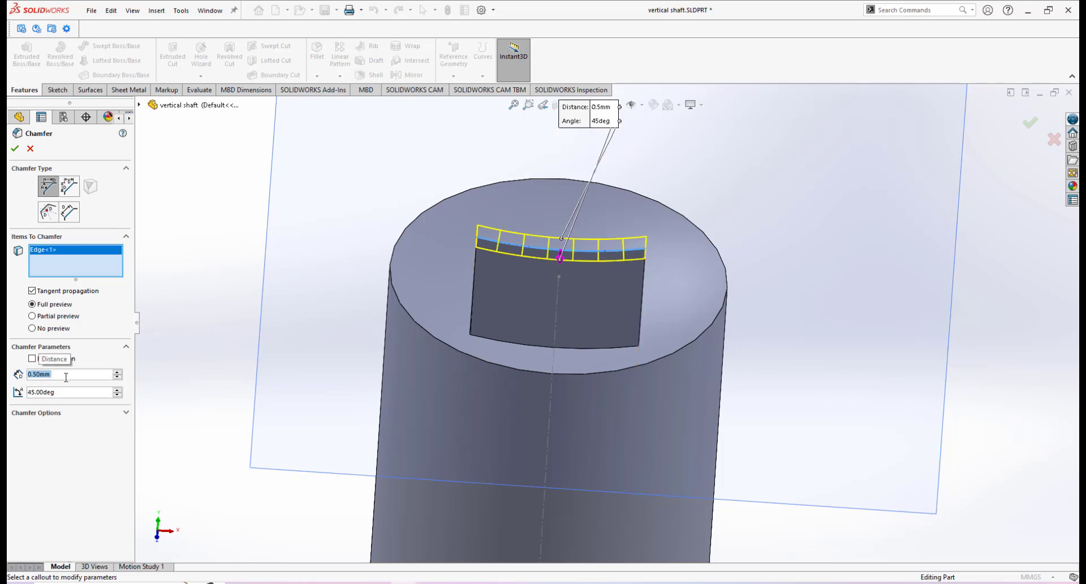
left_click(643, 285)
left_click(473, 280)
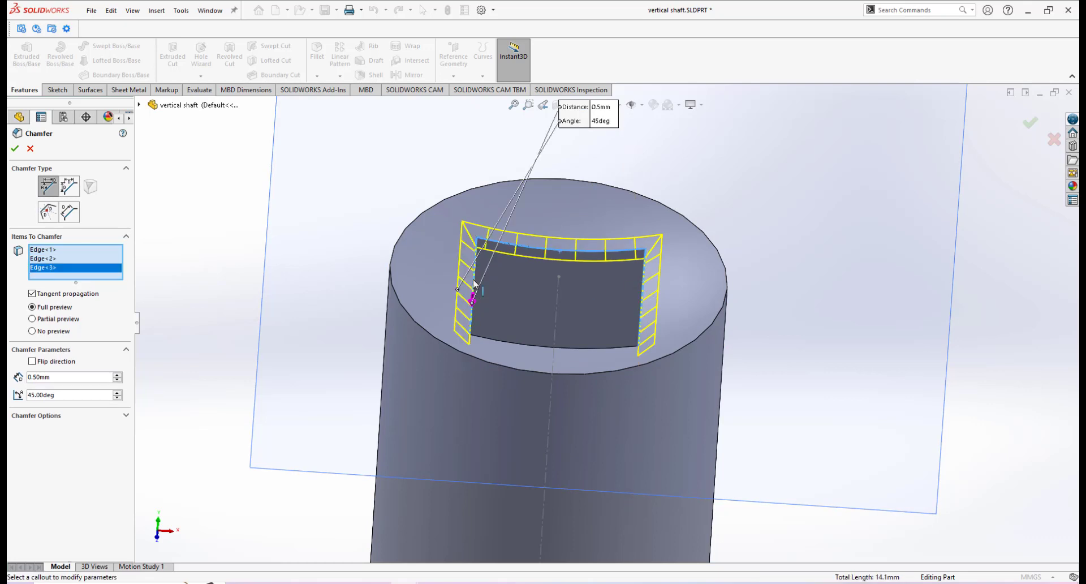
left_click(514, 344)
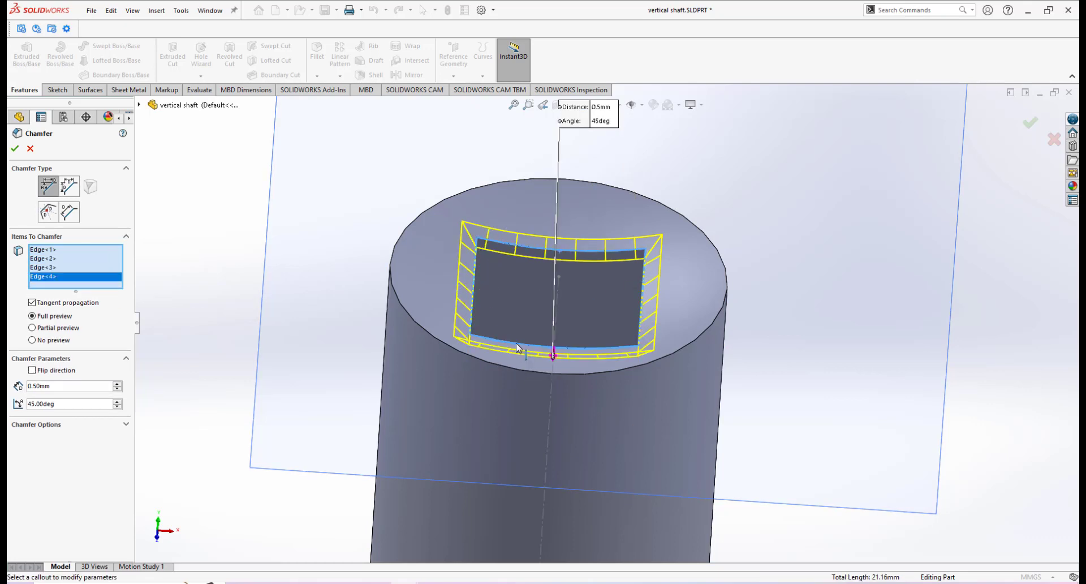
left_click(707, 331)
left_click(13, 148)
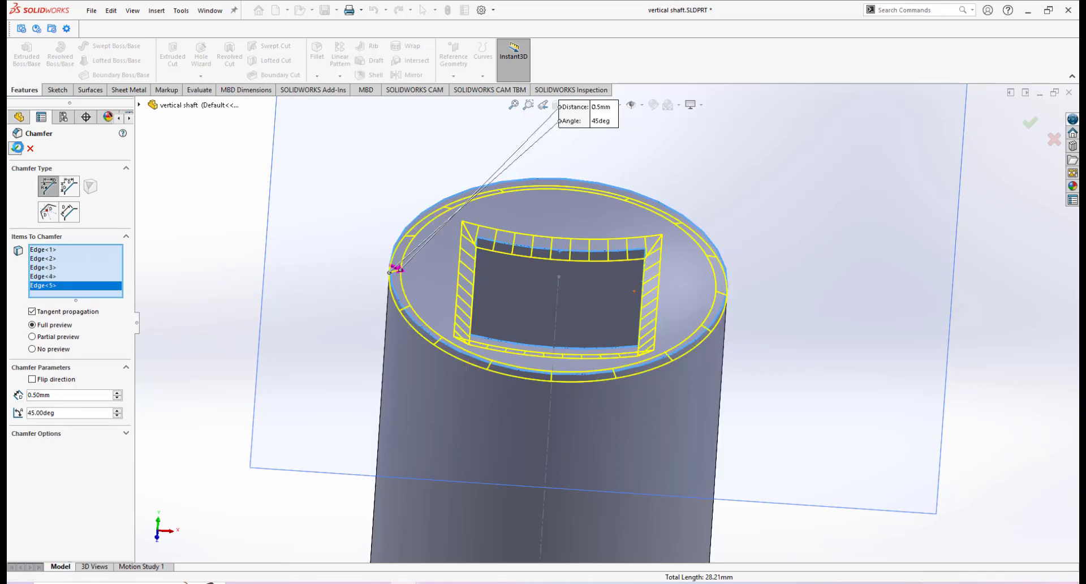
Inspect the chamfered hole and rim at the shaft's top end and save the part.
middle_click_drag(609, 334, 567, 286)
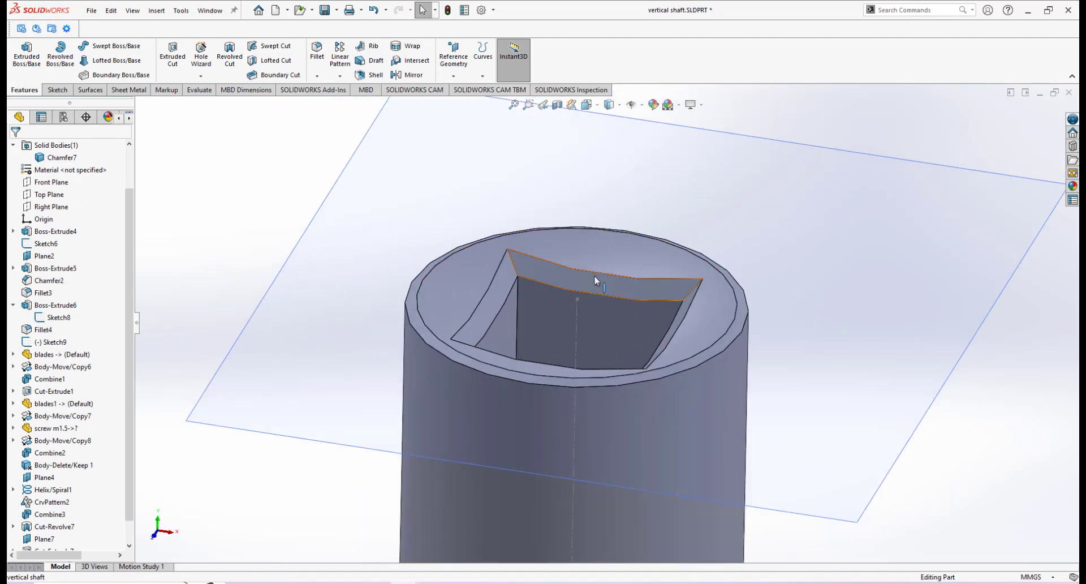
left_click(563, 222)
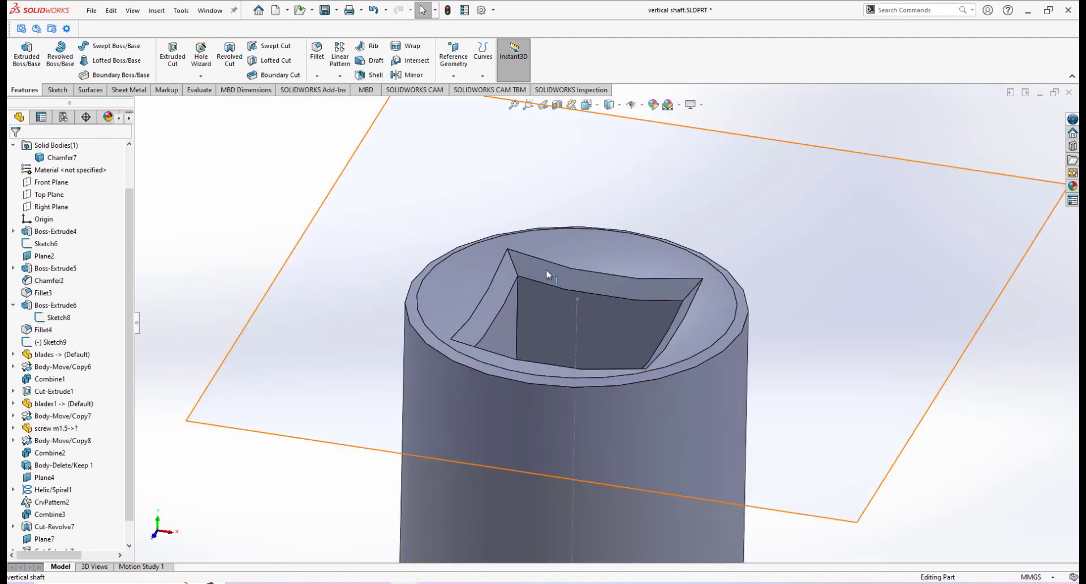
scroll(606, 411, "up", 3)
scroll(607, 415, "down", 2)
scroll(619, 353, "up", 6)
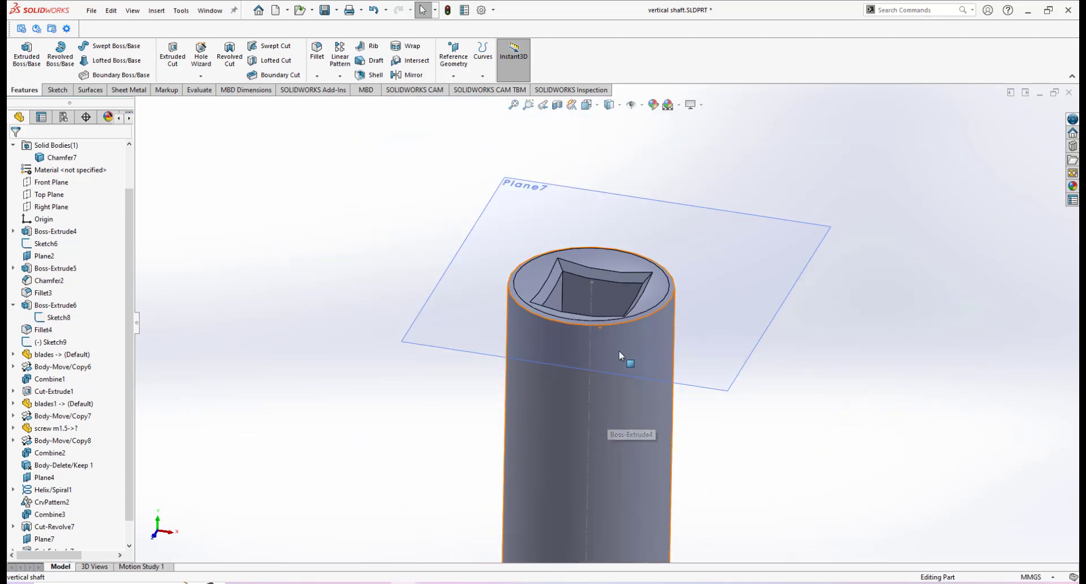
scroll(607, 412, "down", 2)
scroll(616, 441, "up", 1)
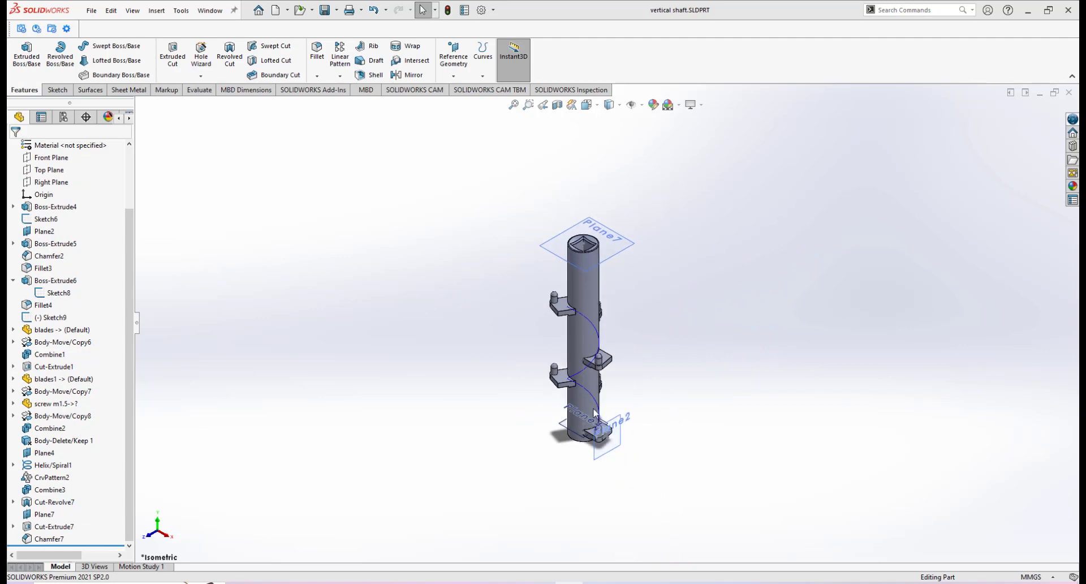
Start a new sketch on the flat circular face at the shaft's bottom end.
scroll(600, 453, "down", 4)
middle_click_drag(600, 450, 603, 321)
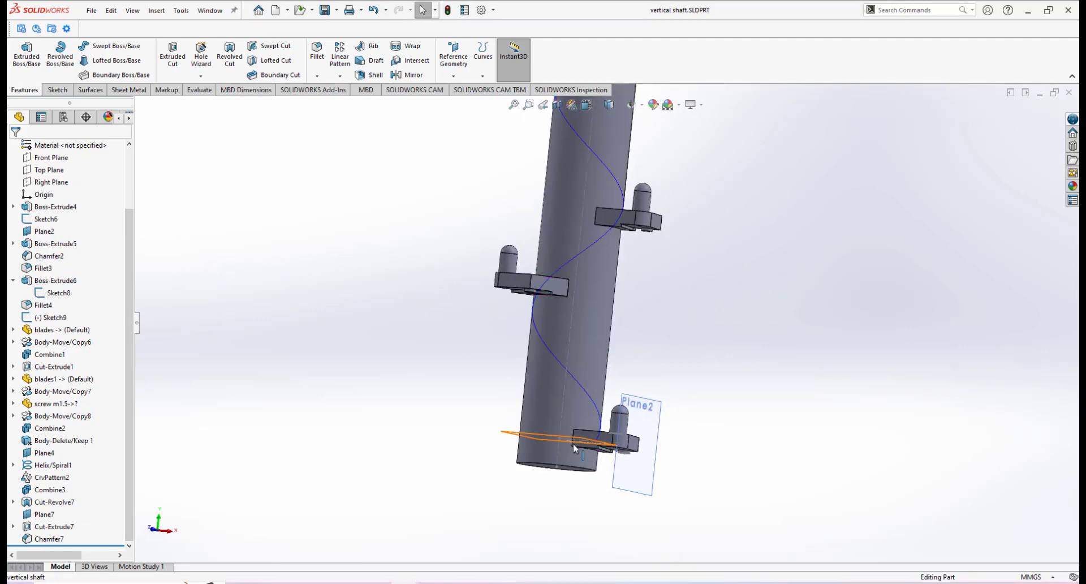
middle_click_drag(570, 442, 621, 390)
scroll(570, 442, "down", 2)
scroll(571, 447, "down", 1)
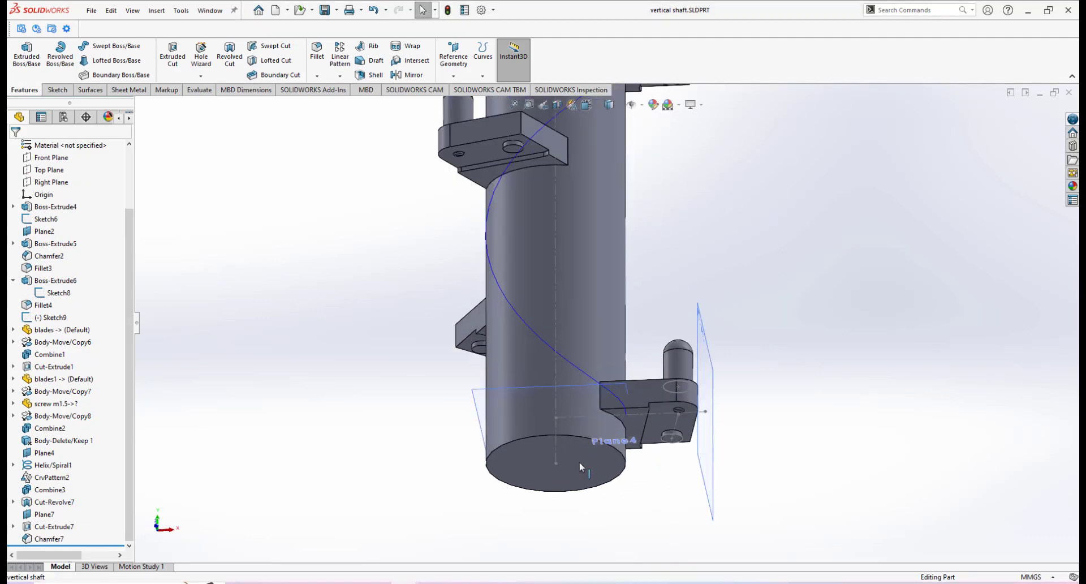
left_click(599, 470)
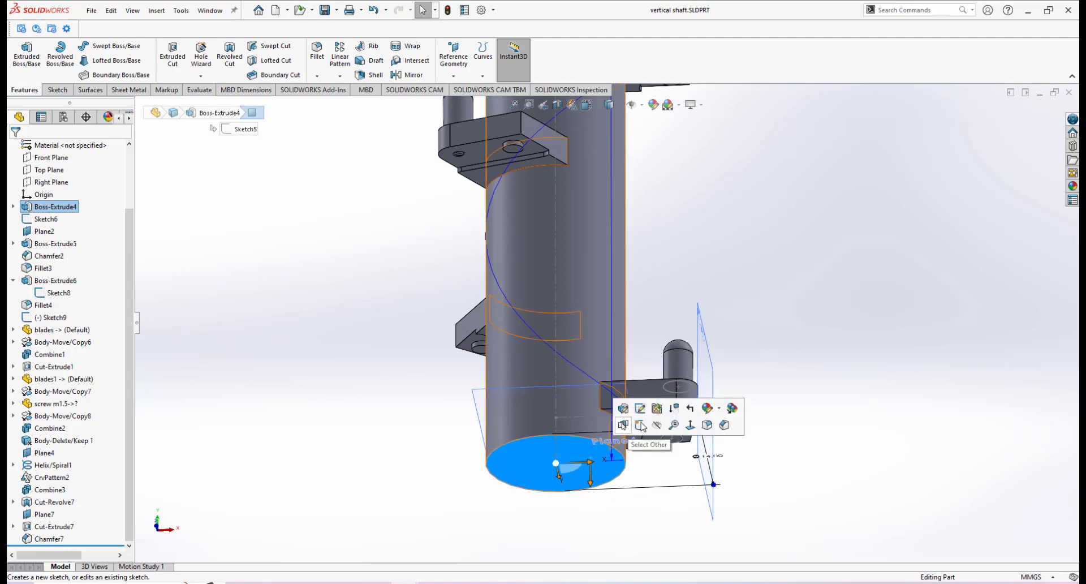
left_click(641, 425)
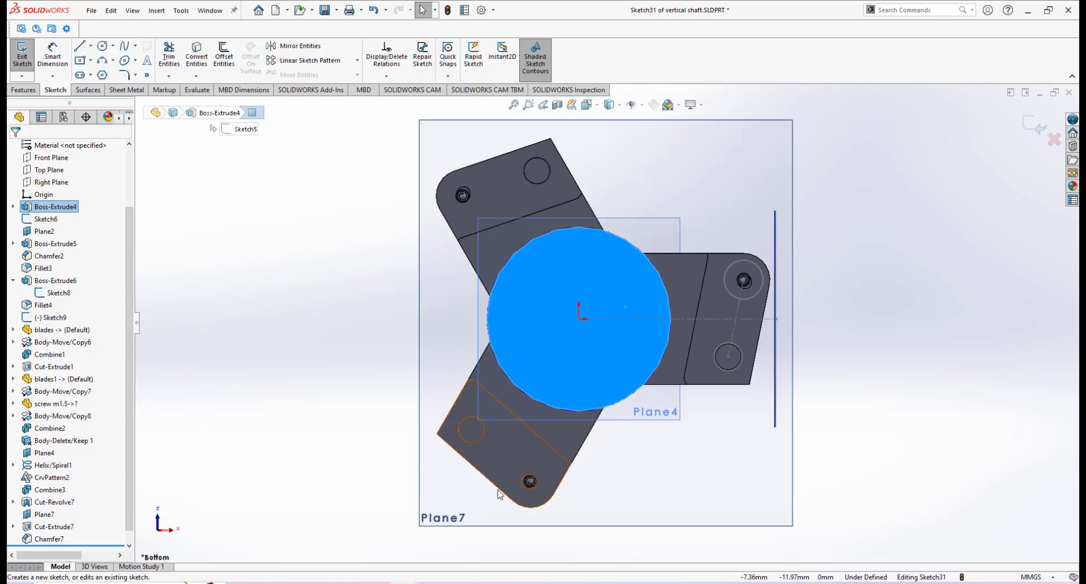
Check the bottom hole's diameter, depth and chamfer in the hand-drawn reference in Paint 3D, and return to the SOLIDWORKS shaft sketch.
key("alt+Tab")
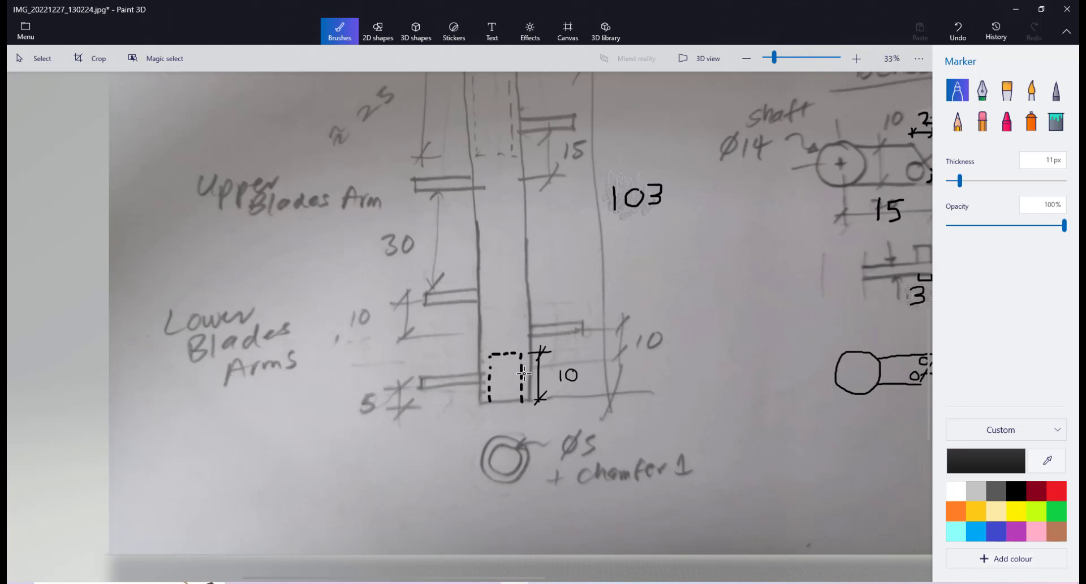
left_click(409, 583)
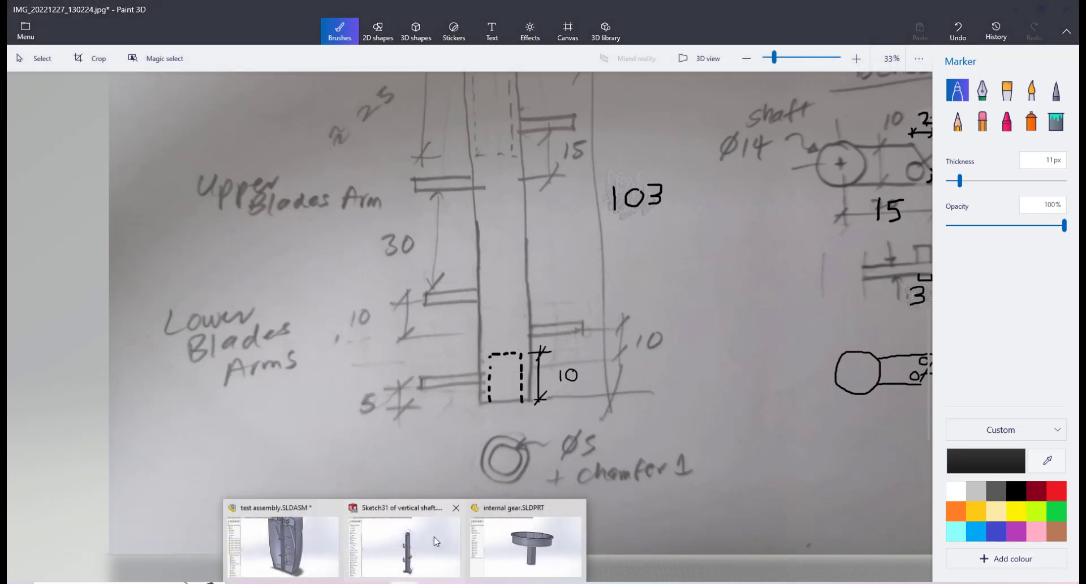
left_click(439, 514)
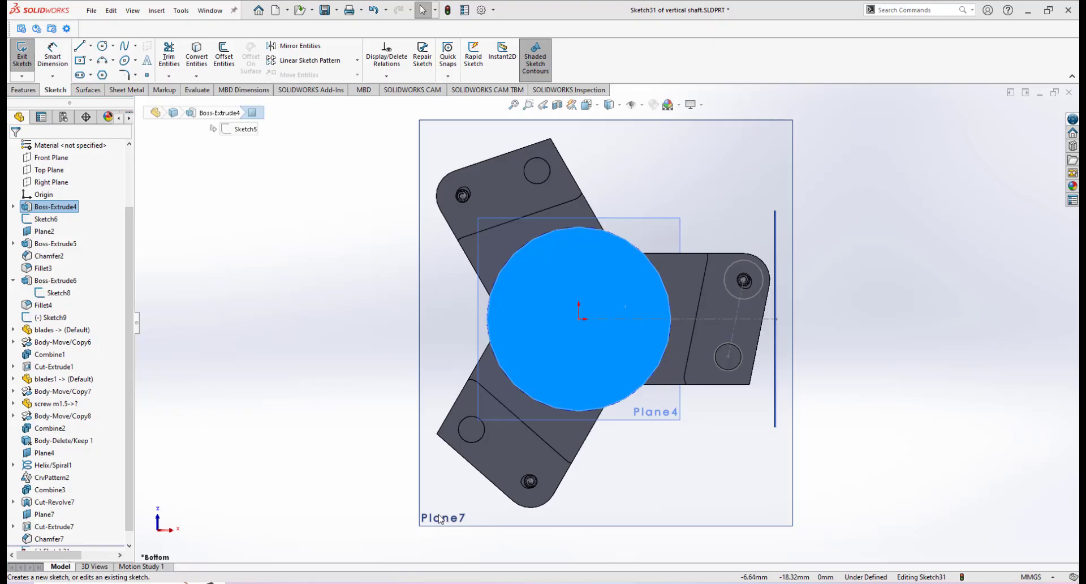
Sketch a circle centred on the origin of the shaft's bottom face and set its diameter to 7 mm.
left_click(103, 46)
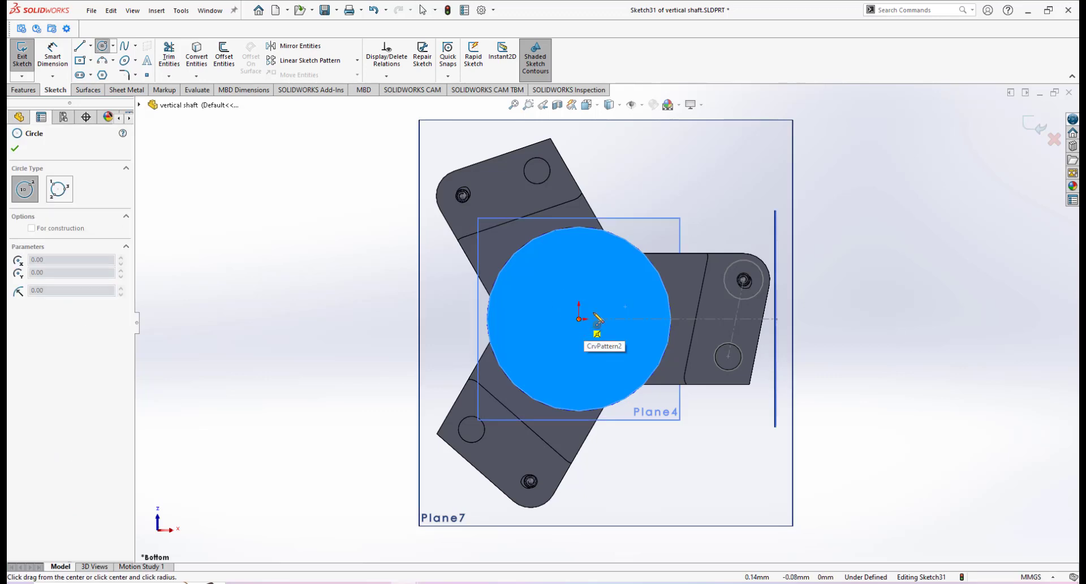
left_click(580, 319)
left_click(620, 307)
right_click(631, 289)
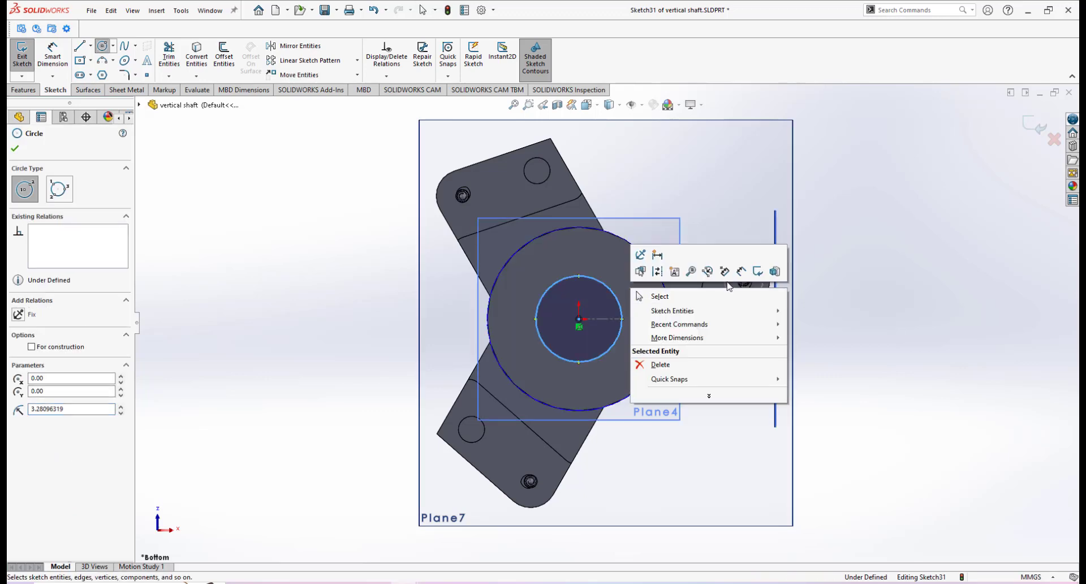
left_click(741, 272)
left_click(617, 298)
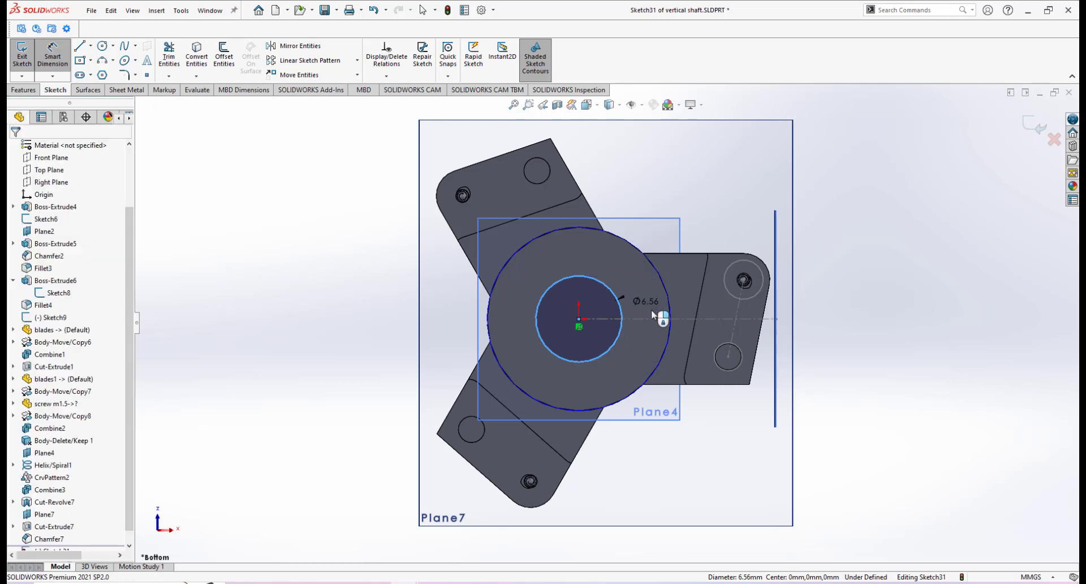
left_click(650, 310)
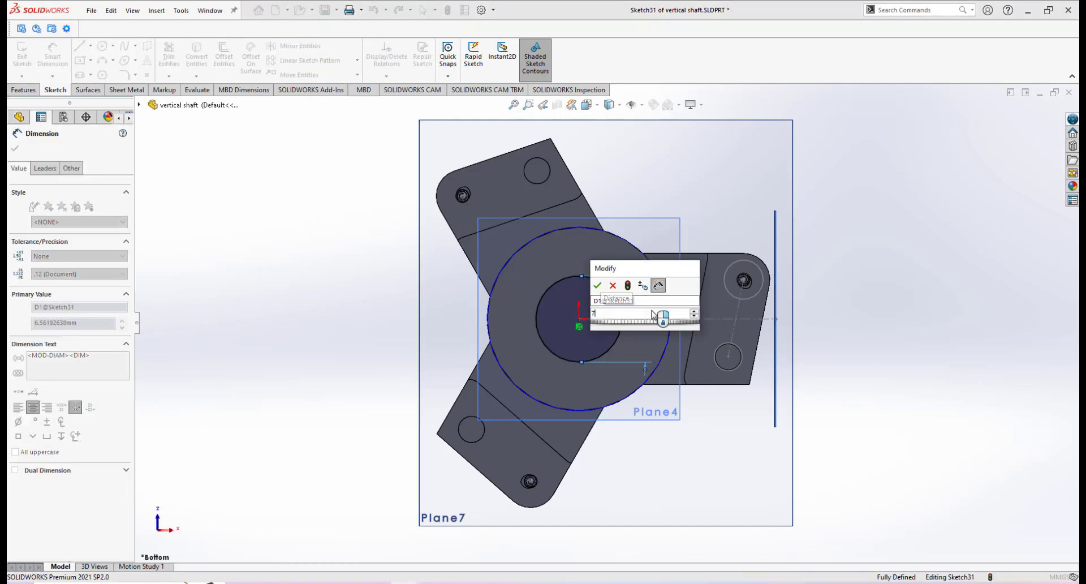
key("Return")
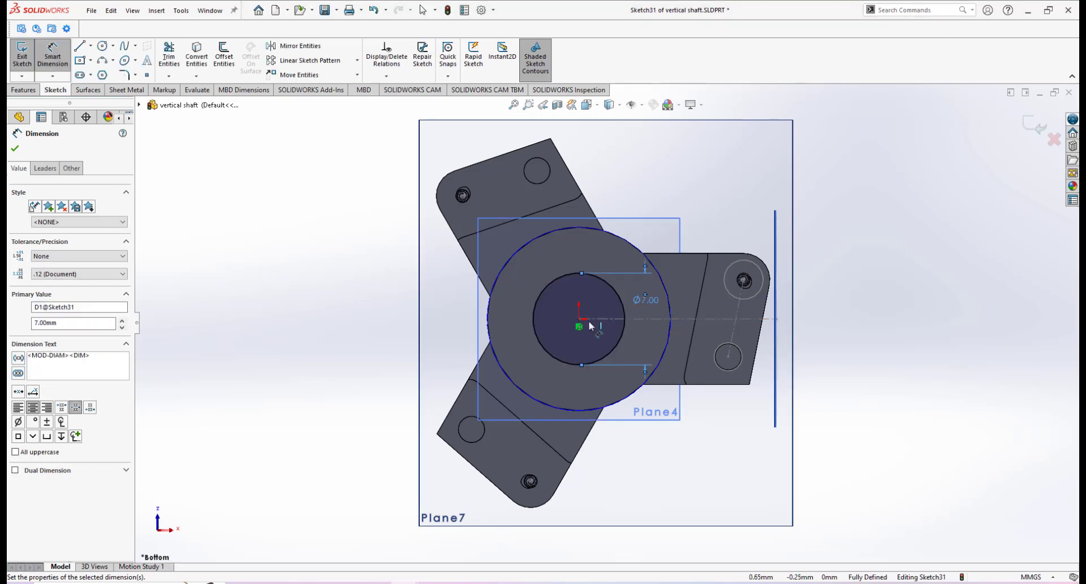
Make a blind extruded cut of the 7 mm circle 10 mm deep into the shaft.
scroll(614, 297, "down", 1)
scroll(612, 299, "up", 2)
scroll(612, 301, "down", 2)
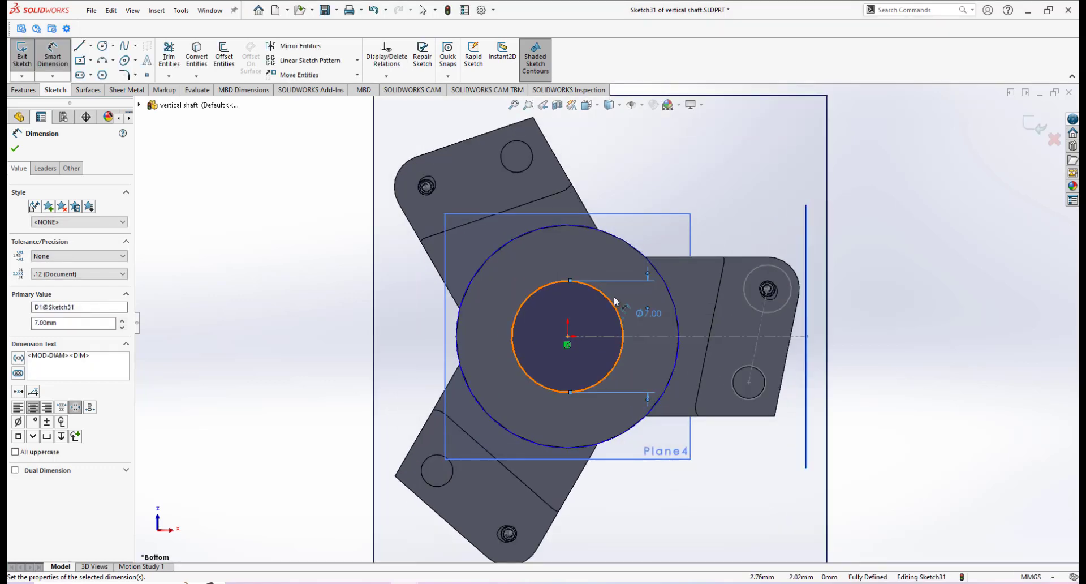
left_click(23, 91)
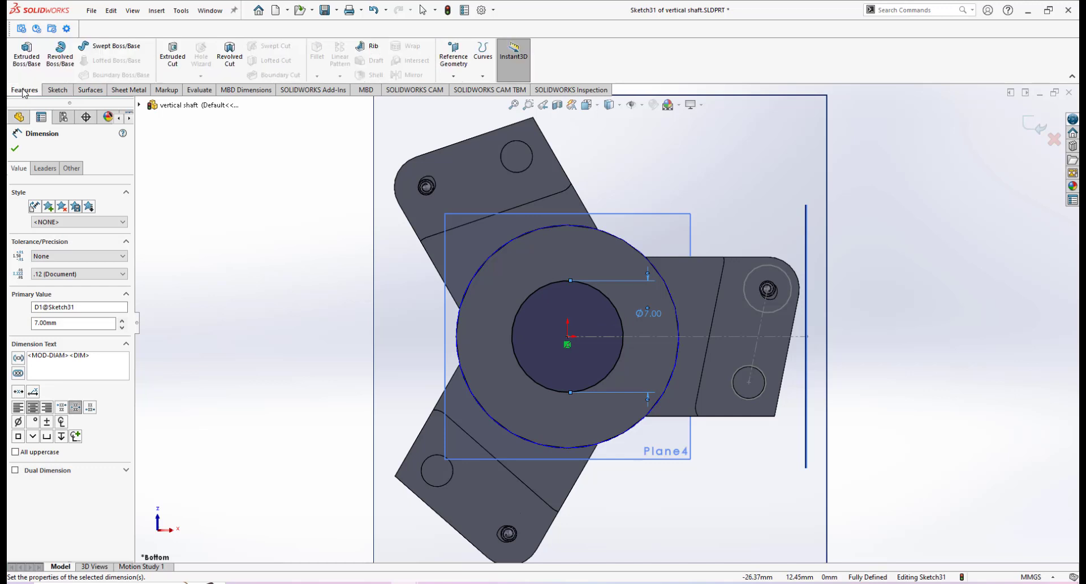
left_click(168, 71)
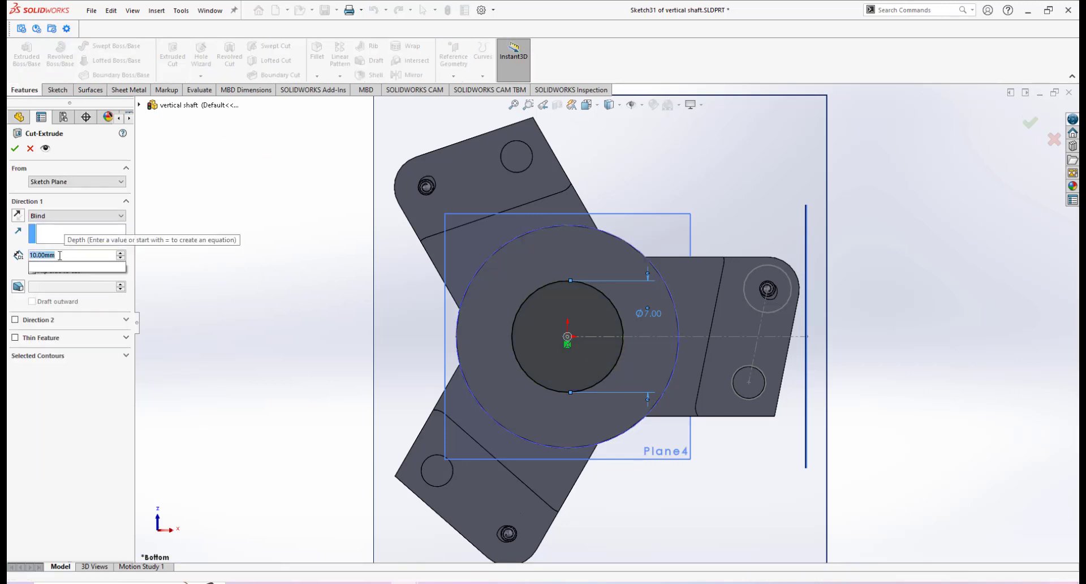
left_click(16, 149)
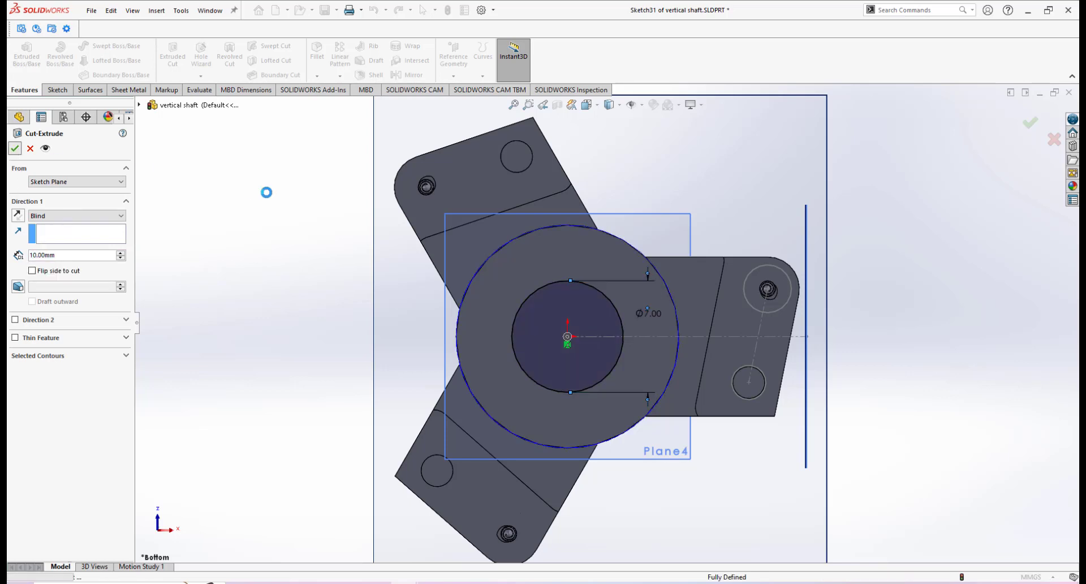
Examine the round hole in the shaft's bottom end from below at several distances.
scroll(607, 296, "up", 3)
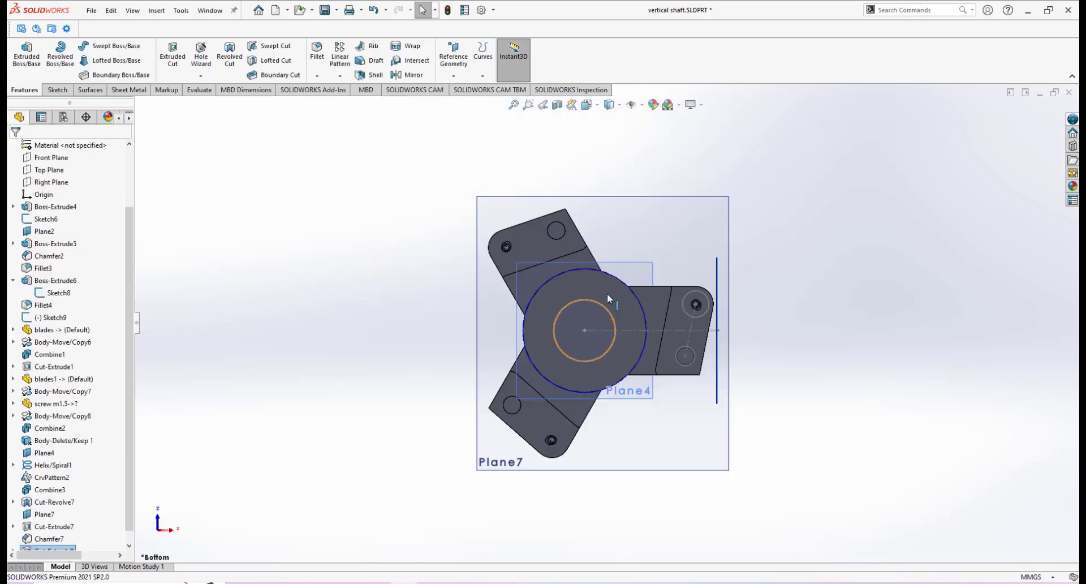
mouse_move(608, 296)
middle_mouse_down()
mouse_move(596, 410)
mouse_move(667, 362)
mouse_move(633, 349)
mouse_move(662, 361)
middle_mouse_up()
scroll(600, 371, "up", 2)
scroll(598, 379, "down", 3)
scroll(589, 441, "down", 5)
left_click(578, 437)
scroll(613, 416, "up", 3)
scroll(633, 350, "down", 1)
scroll(663, 361, "down", 1)
left_click(812, 500)
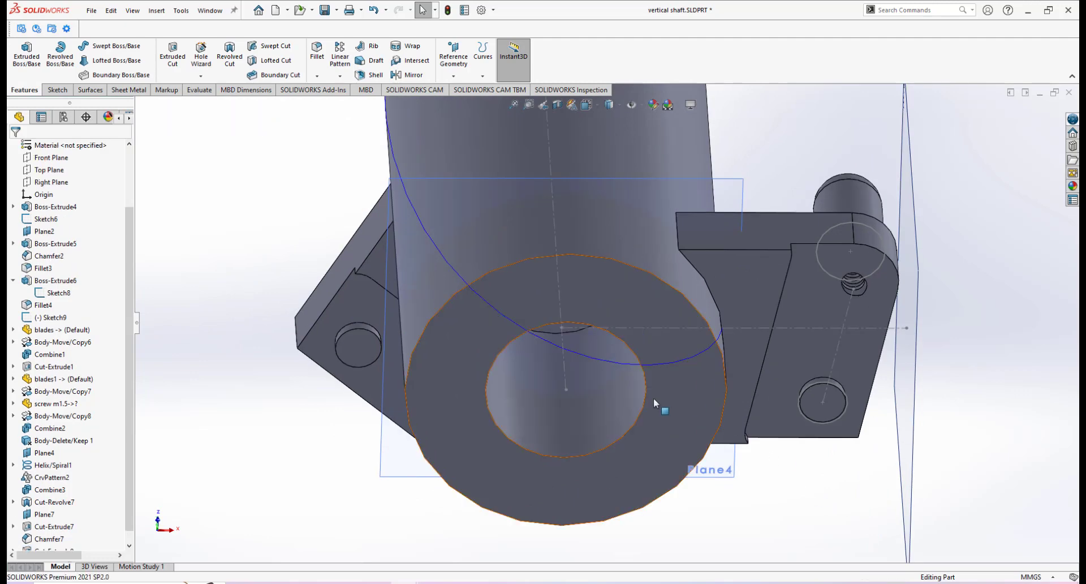
left_click(629, 402)
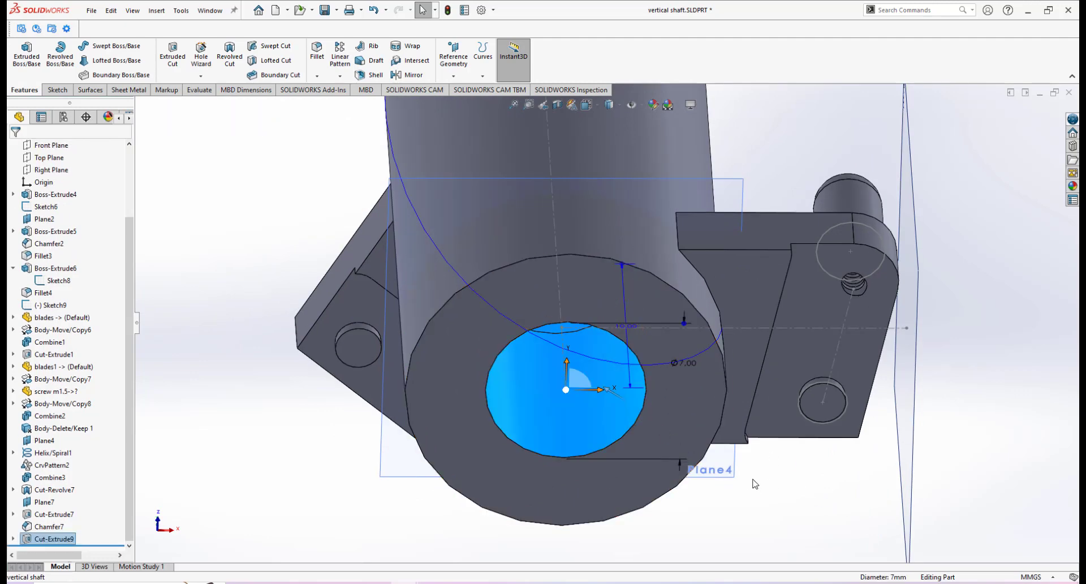
left_click(791, 488)
scroll(603, 357, "up", 1)
middle_click_drag(602, 356, 684, 248)
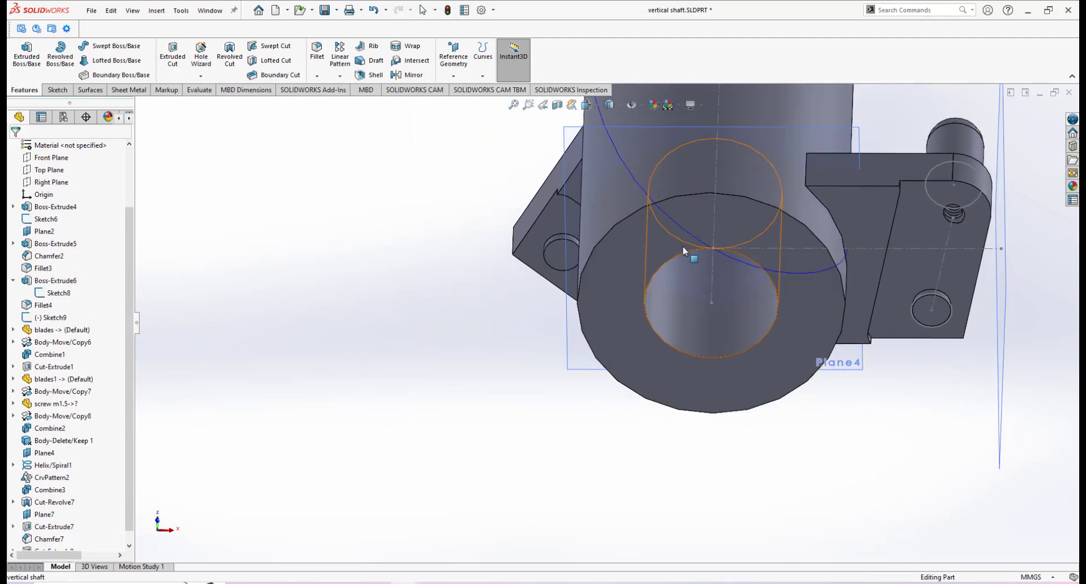
scroll(685, 246, "up", 3)
scroll(707, 227, "down", 4)
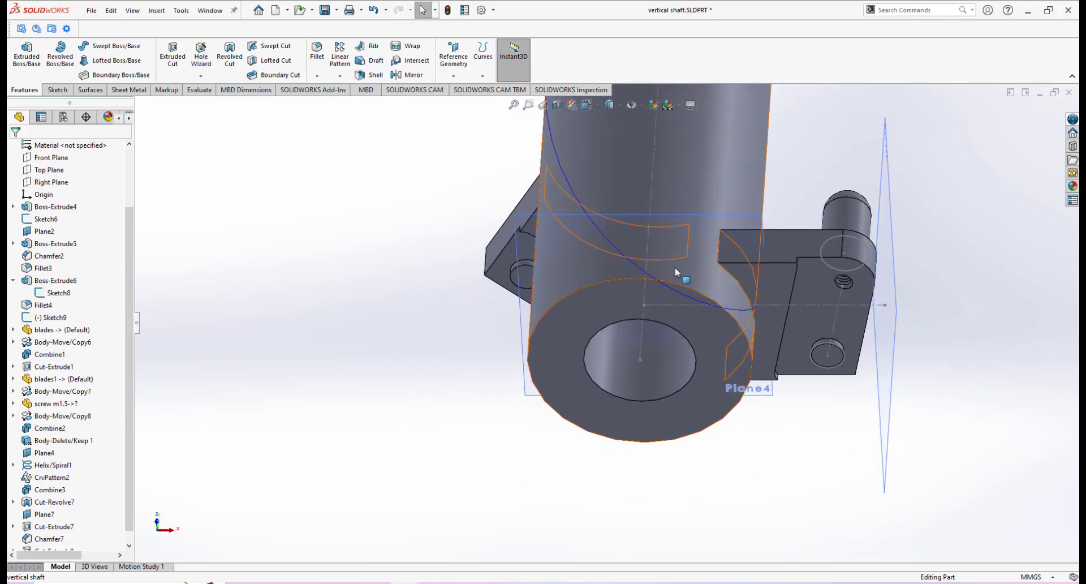
scroll(605, 385, "up", 3)
scroll(636, 293, "down", 2)
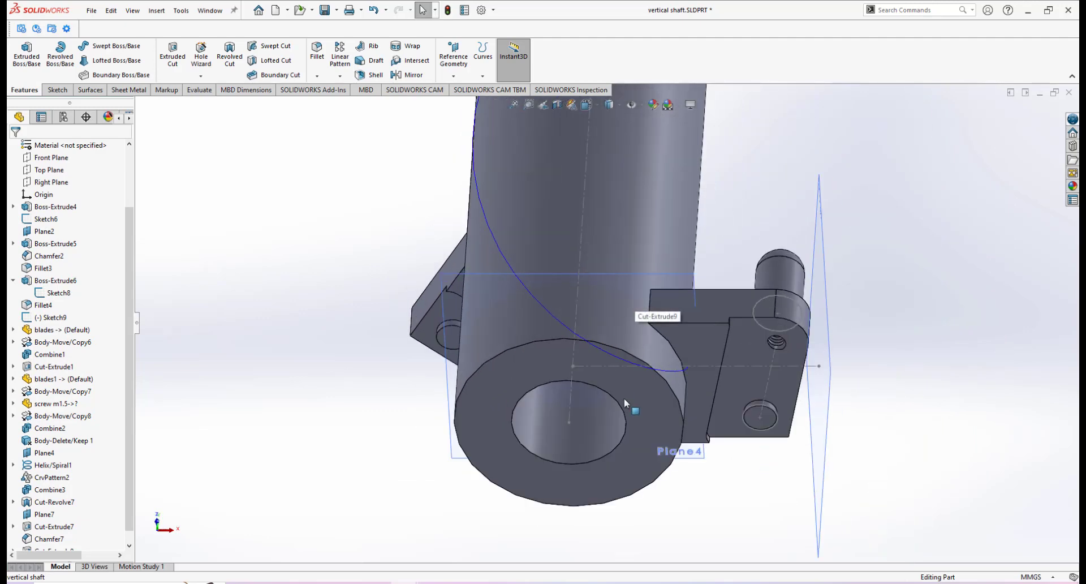
scroll(623, 398, "up", 2)
scroll(628, 367, "down", 3)
scroll(616, 351, "up", 4)
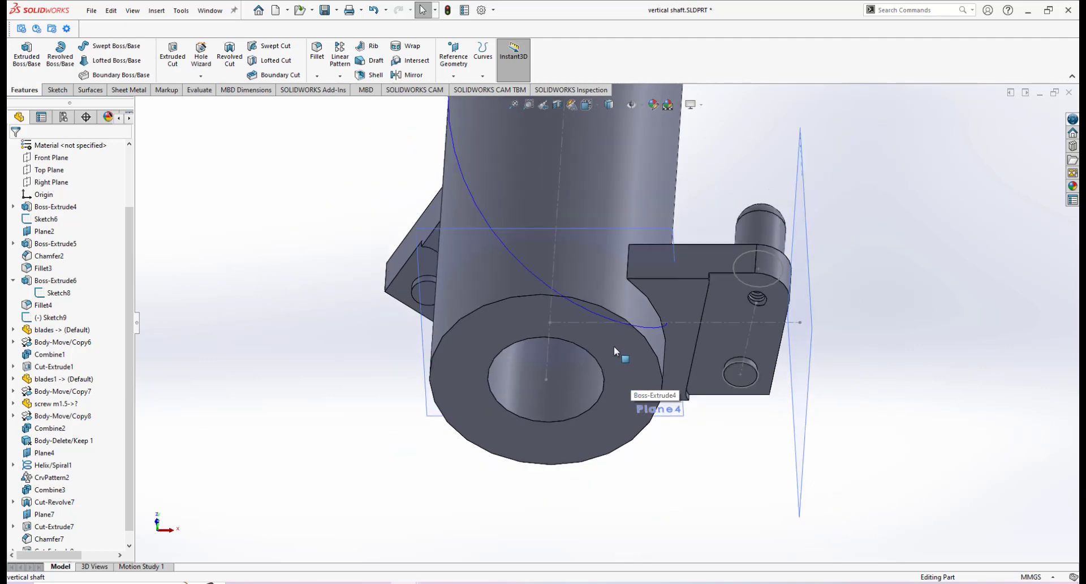
scroll(603, 362, "down", 2)
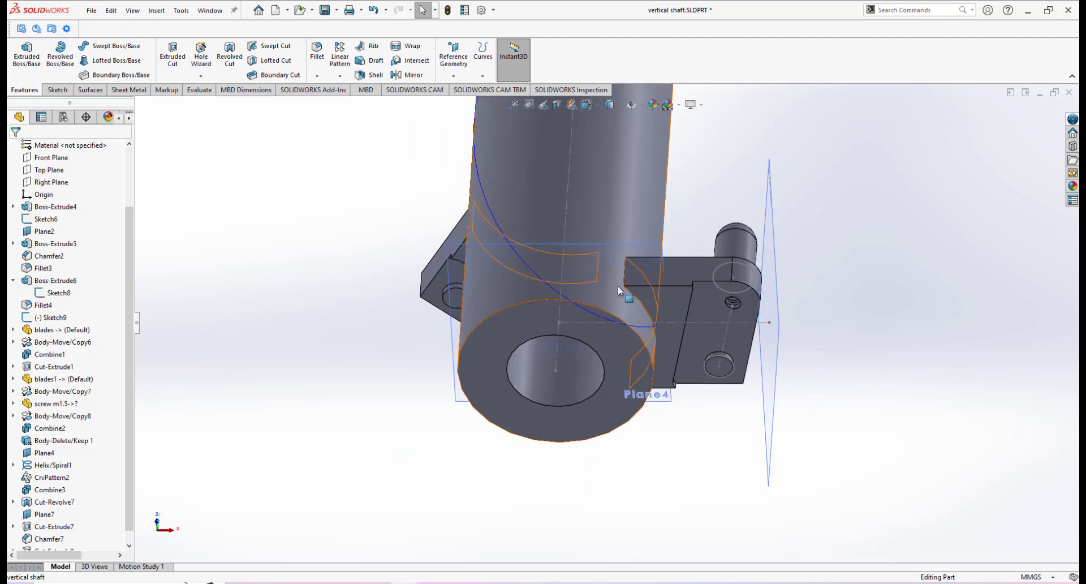
scroll(592, 356, "up", 4)
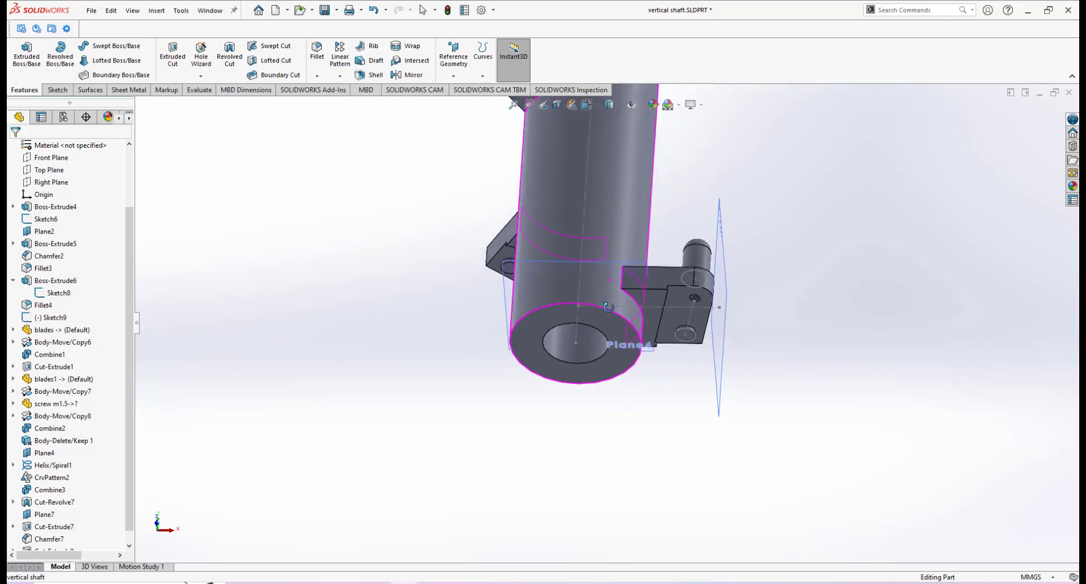
scroll(595, 284, "down", 5)
scroll(557, 333, "down", 2)
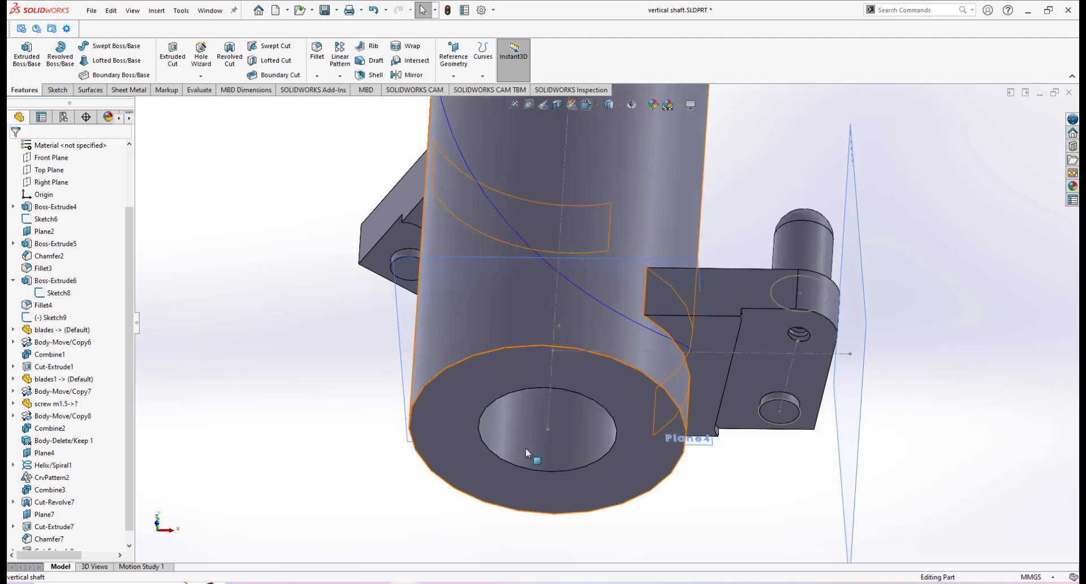
scroll(576, 370, "down", 3)
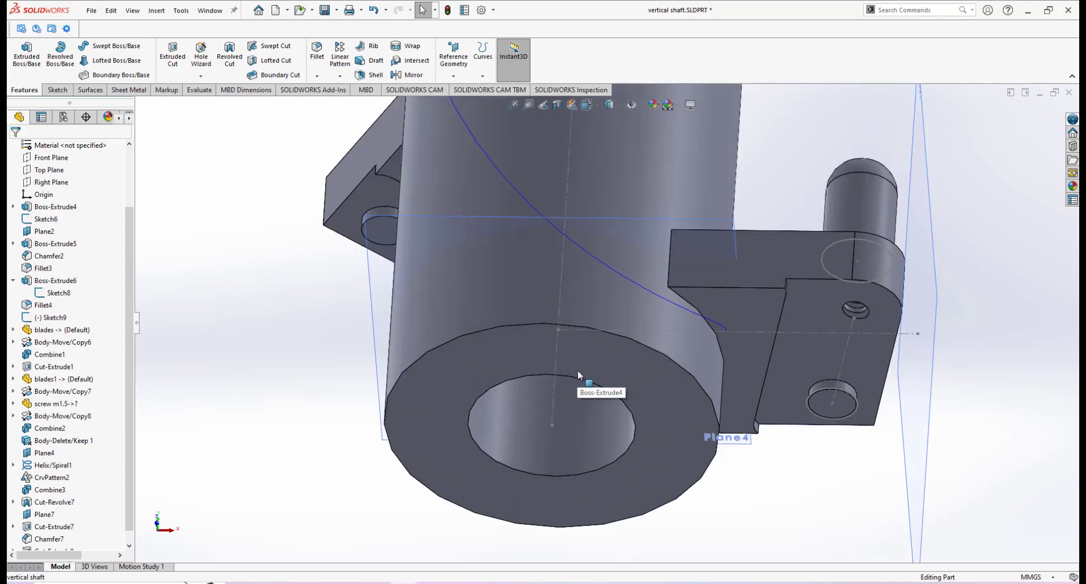
left_click(582, 429)
scroll(625, 413, "down", 4)
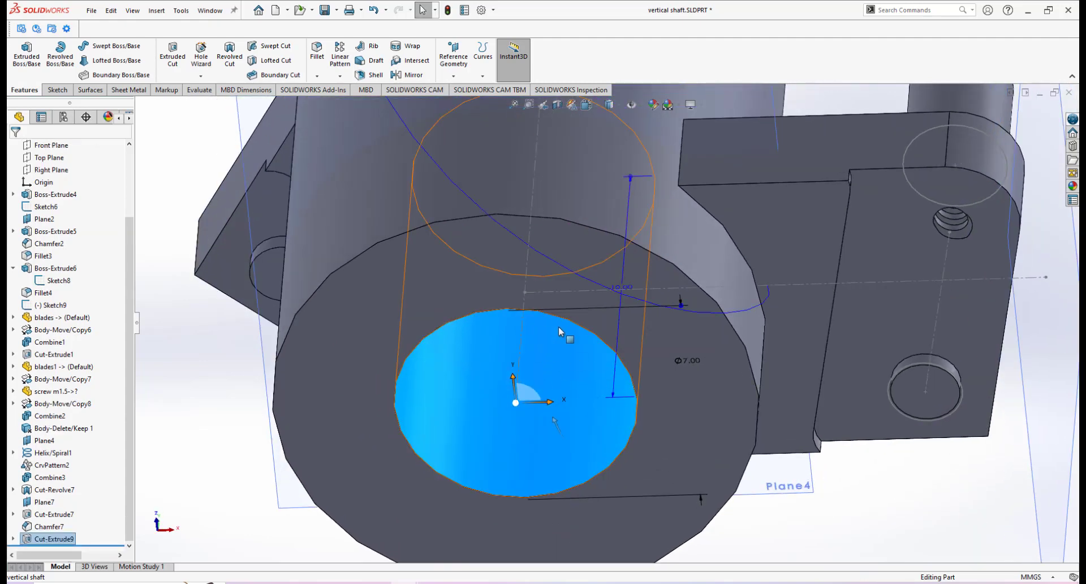
scroll(622, 377, "up", 3)
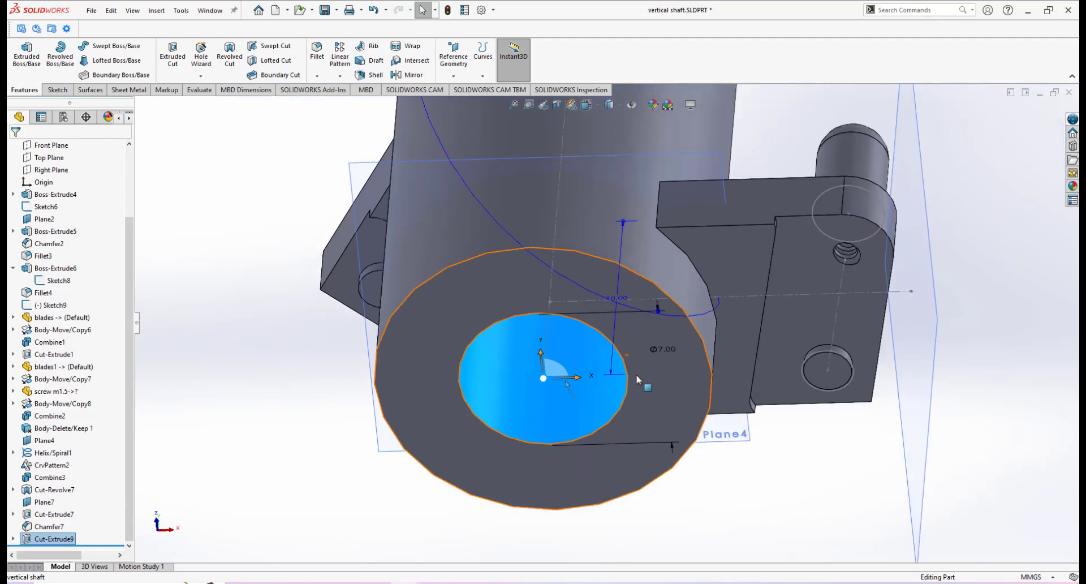
scroll(580, 336, "down", 2)
scroll(579, 337, "up", 4)
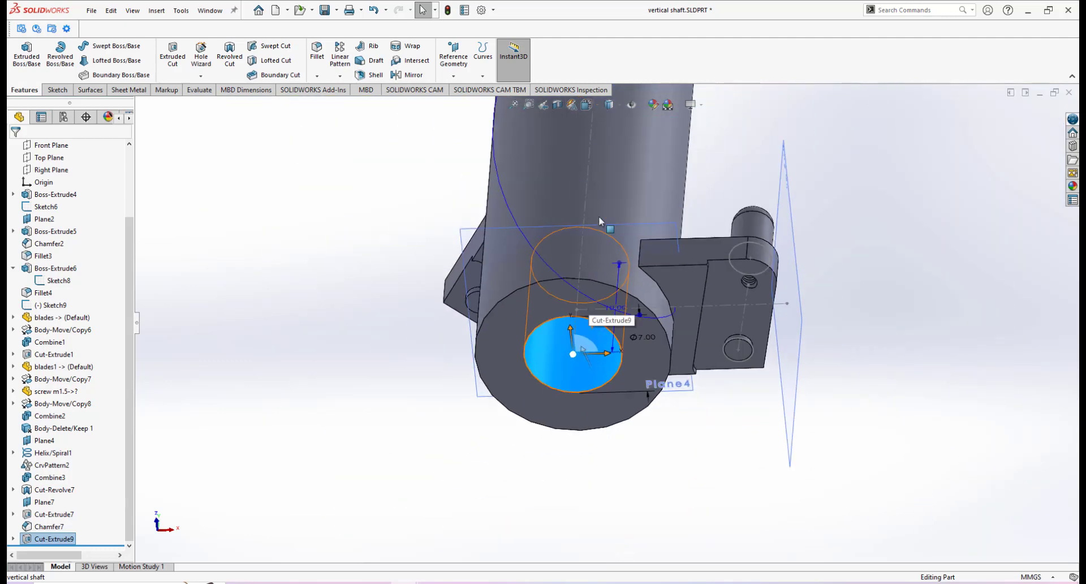
Review the whole shaft from the side and in the isometric view.
middle_click_drag(633, 210, 599, 359)
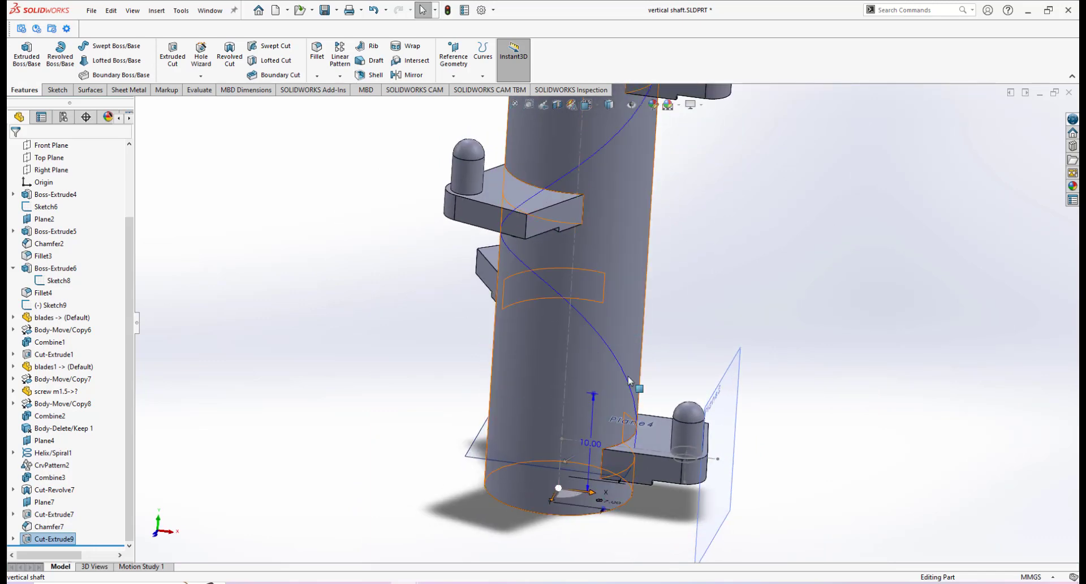
scroll(618, 300, "up", 5)
middle_click_drag(618, 299, 595, 297)
scroll(595, 296, "up", 5)
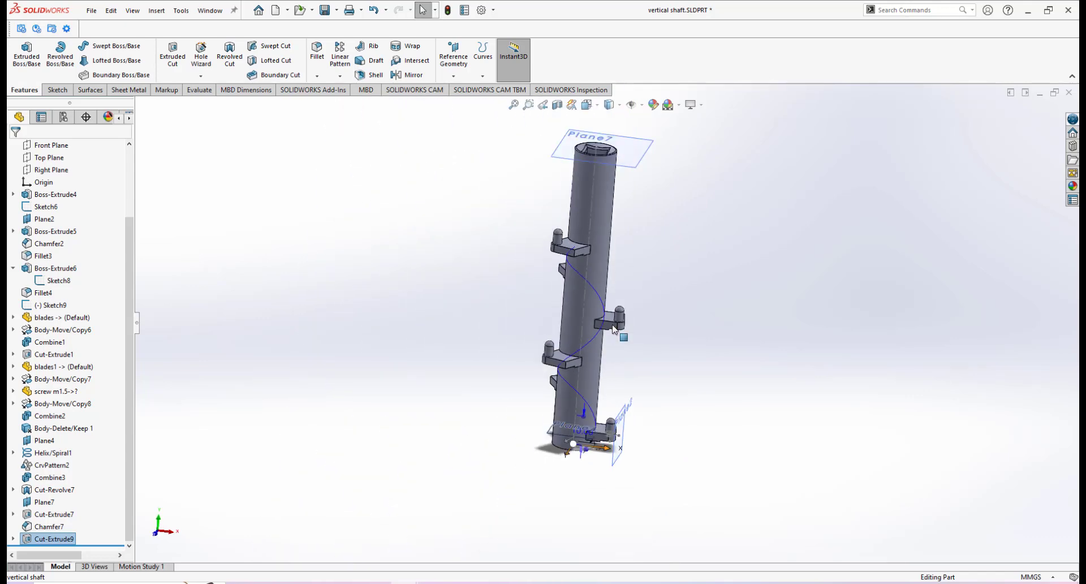
key("space")
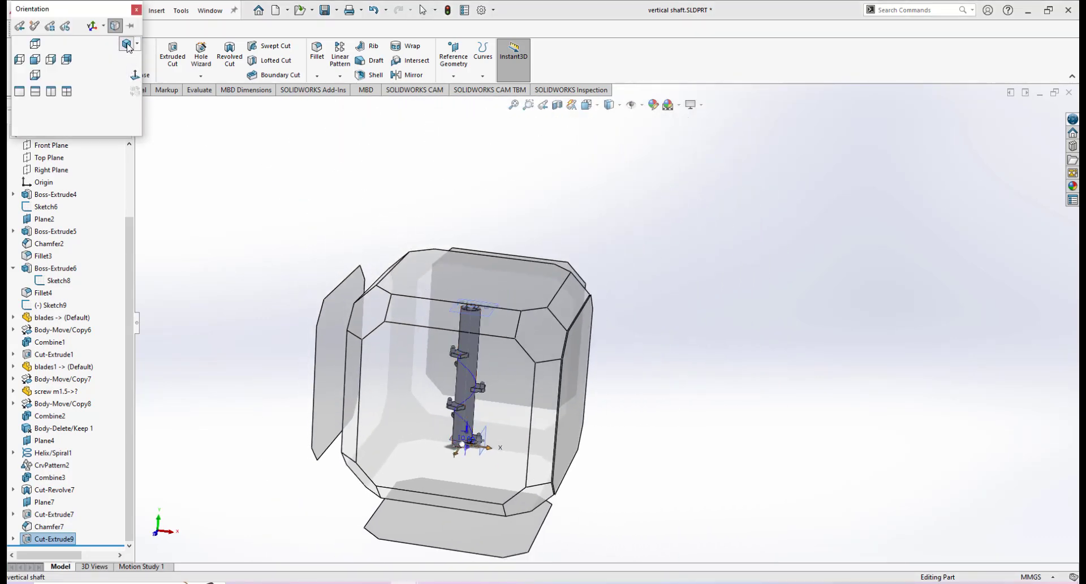
left_click(127, 45)
Chamfer the bottom edge of the shaft's 7 mm round hole by 1 mm at 45 degrees.
scroll(615, 439, "down", 8)
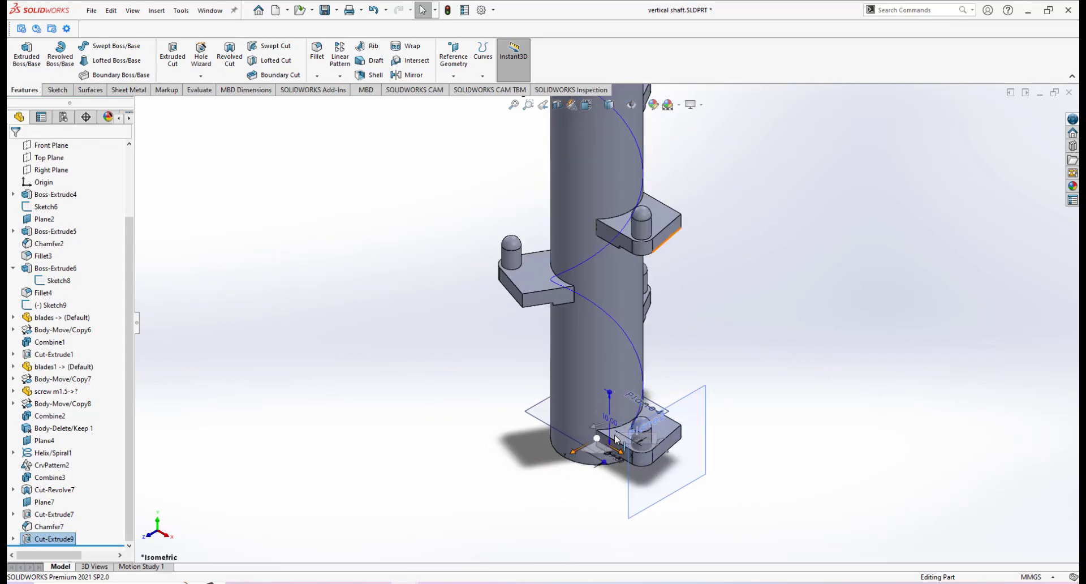
scroll(605, 434, "down", 5)
middle_click_drag(565, 416, 571, 373)
scroll(571, 373, "down", 3)
left_click(233, 312)
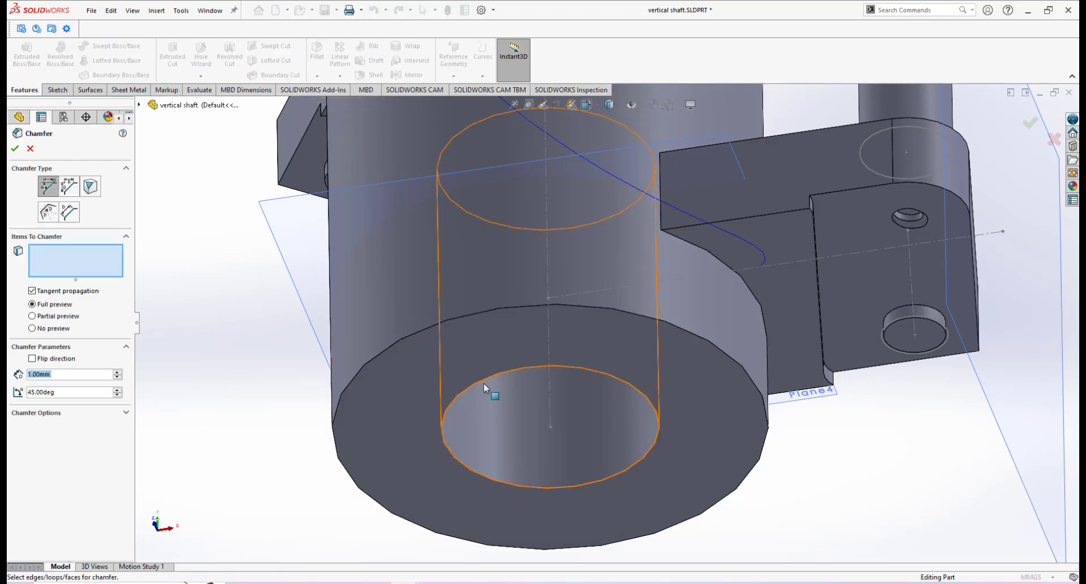
left_click(636, 395)
left_click(17, 148)
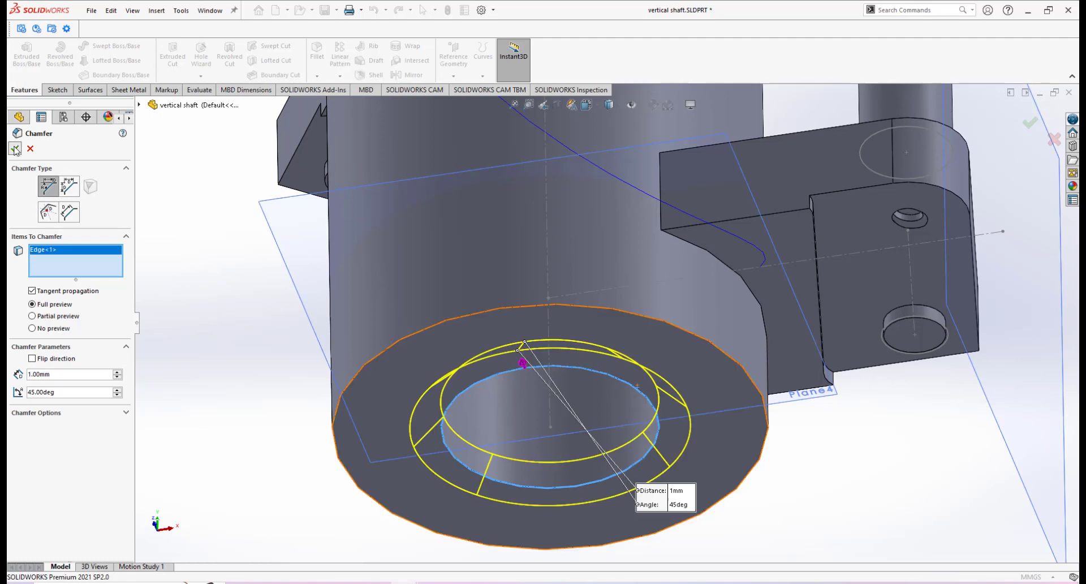
Examine the chamfered hole in the shaft's bottom face from several angles and distances.
scroll(606, 393, "up", 3)
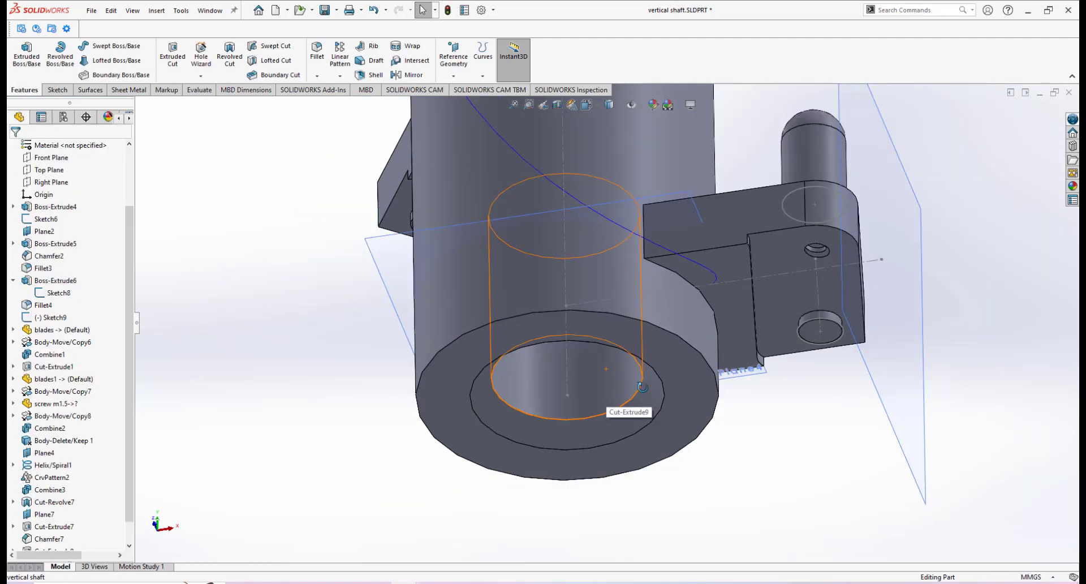
middle_click_drag(606, 394, 651, 376)
scroll(589, 329, "down", 2)
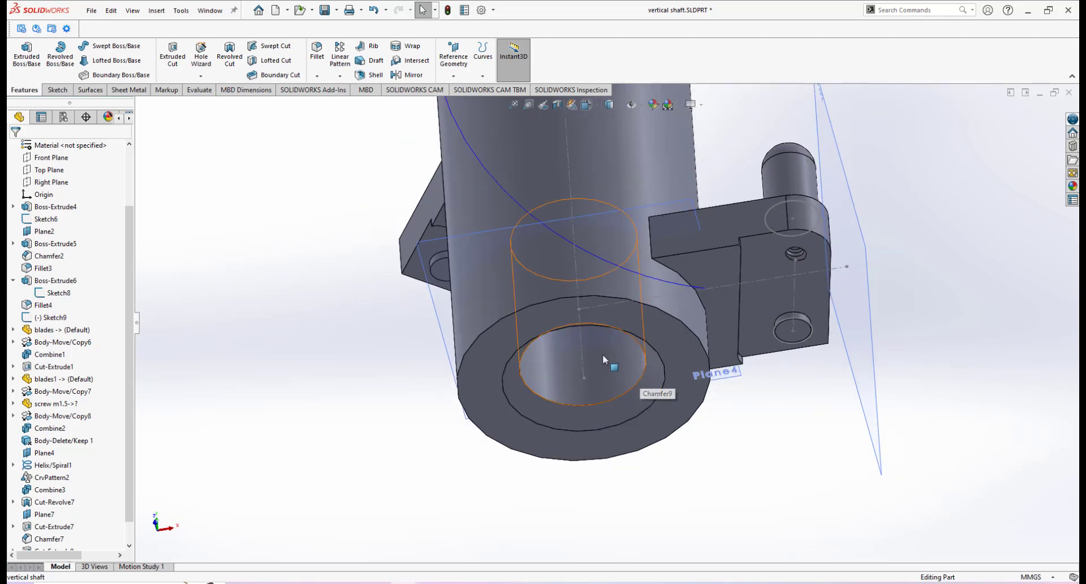
middle_click_drag(620, 341, 582, 311)
scroll(582, 306, "down", 1)
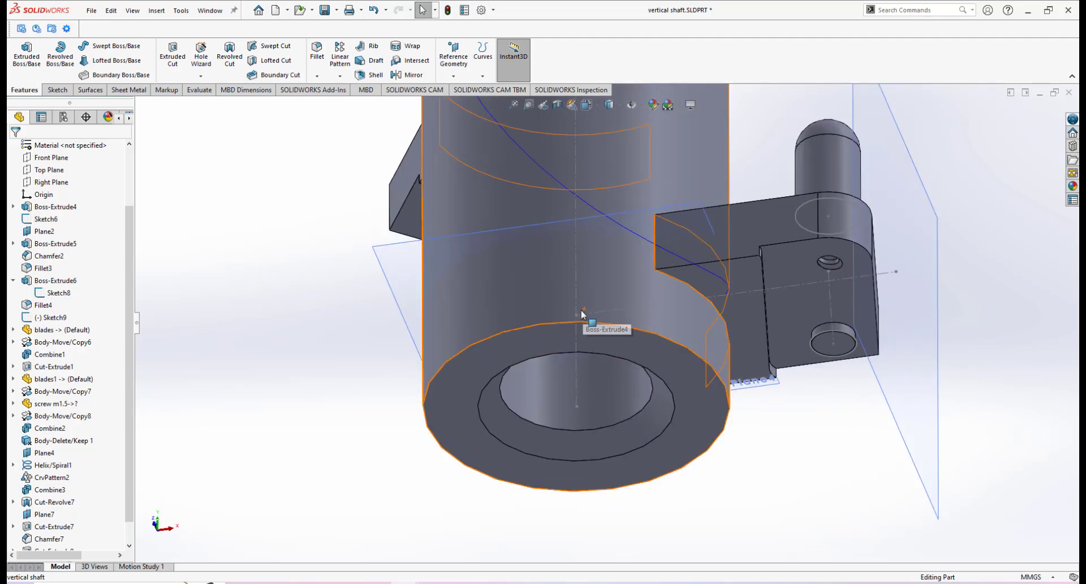
scroll(581, 453, "up", 3)
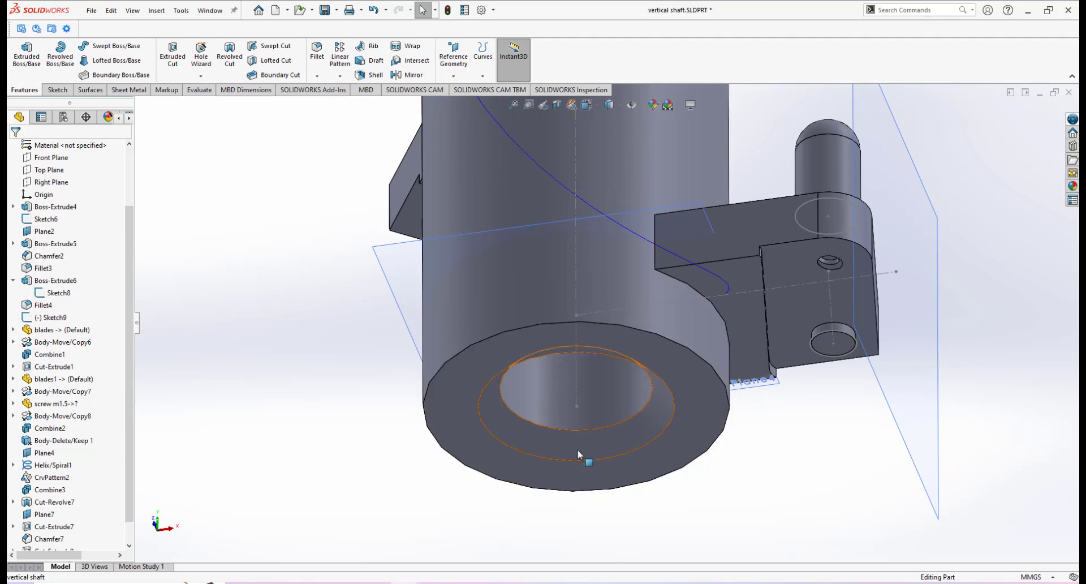
middle_click_drag(597, 467, 579, 413)
scroll(582, 421, "down", 2)
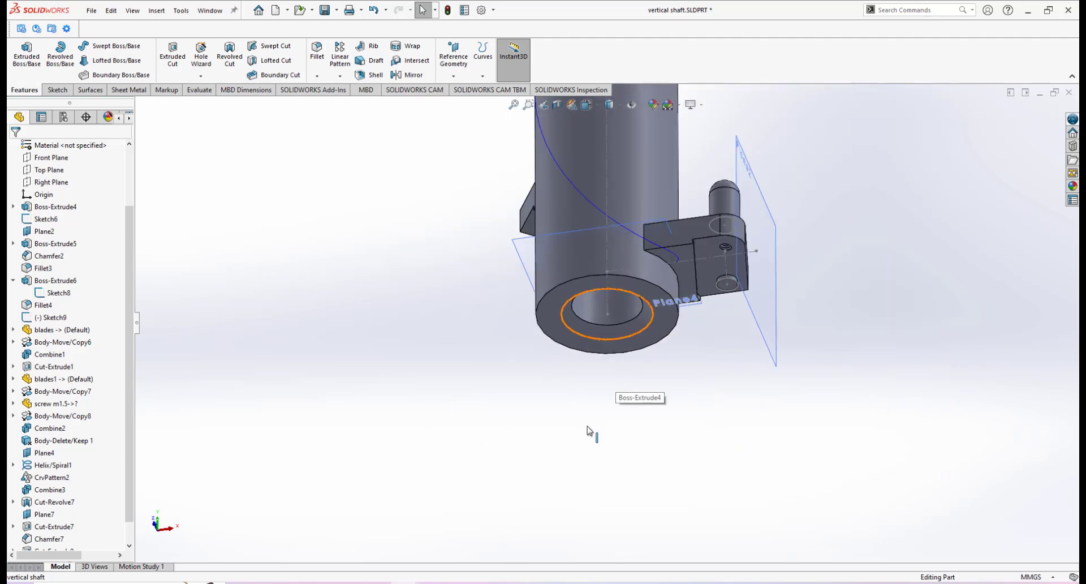
scroll(622, 249, "down", 2)
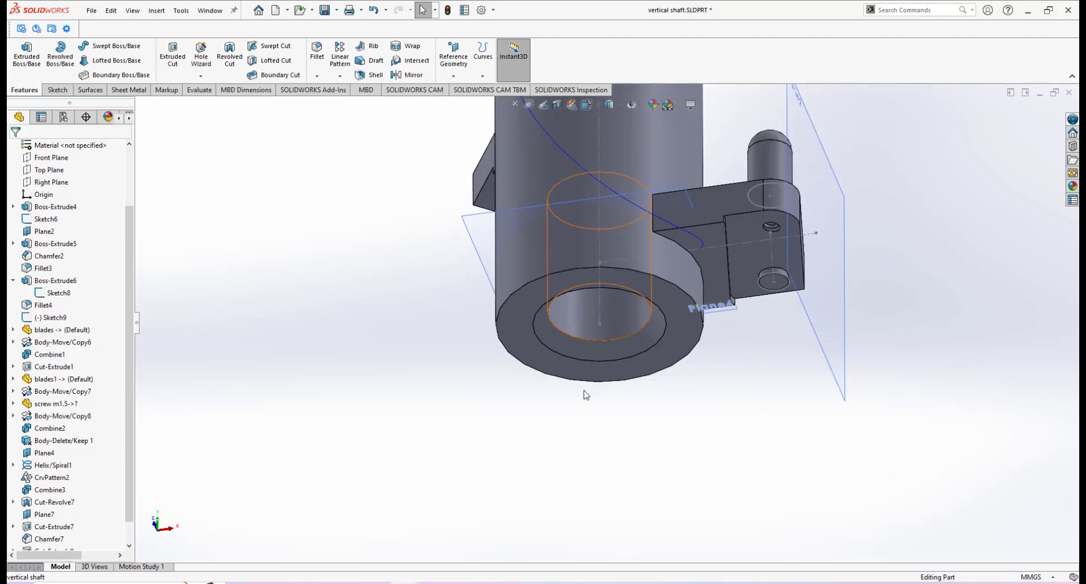
scroll(599, 339, "up", 3)
scroll(627, 307, "up", 5)
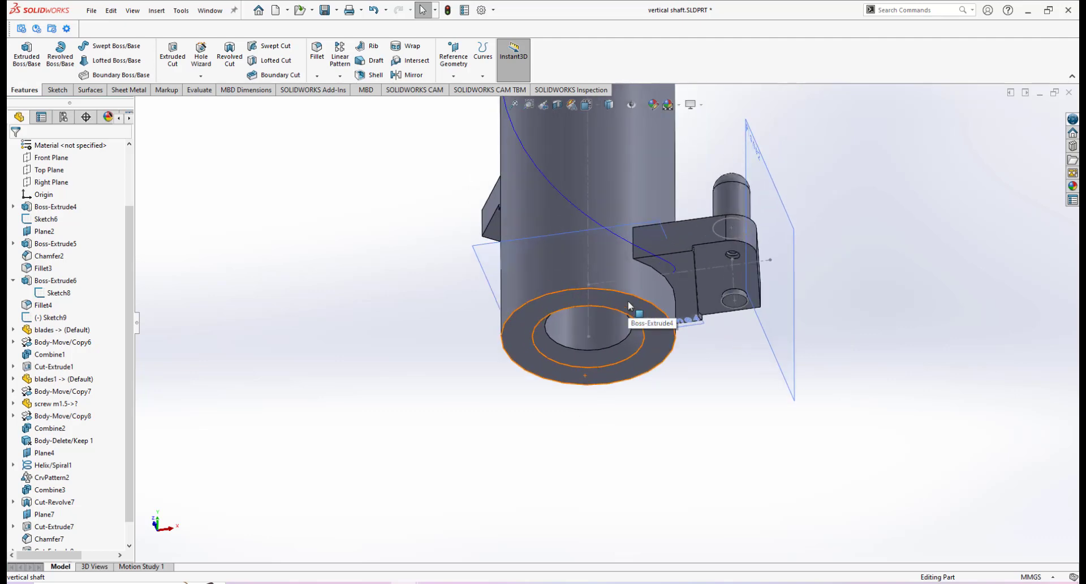
scroll(611, 283, "down", 1)
middle_click_drag(609, 276, 600, 316)
scroll(598, 280, "up", 2)
scroll(599, 250, "down", 2)
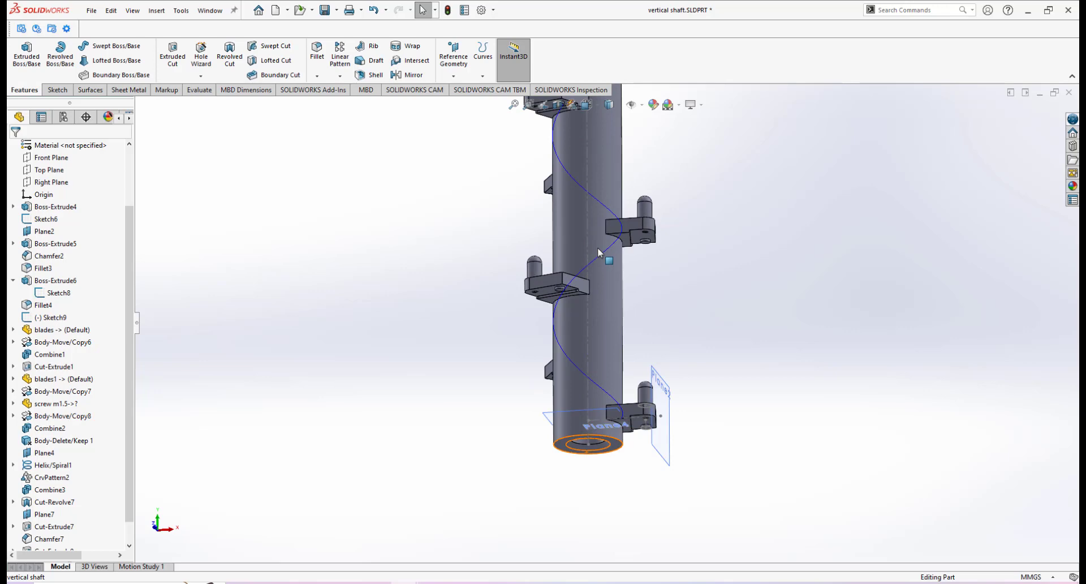
Return the finished vertical shaft to the isometric view and save the part.
key("space")
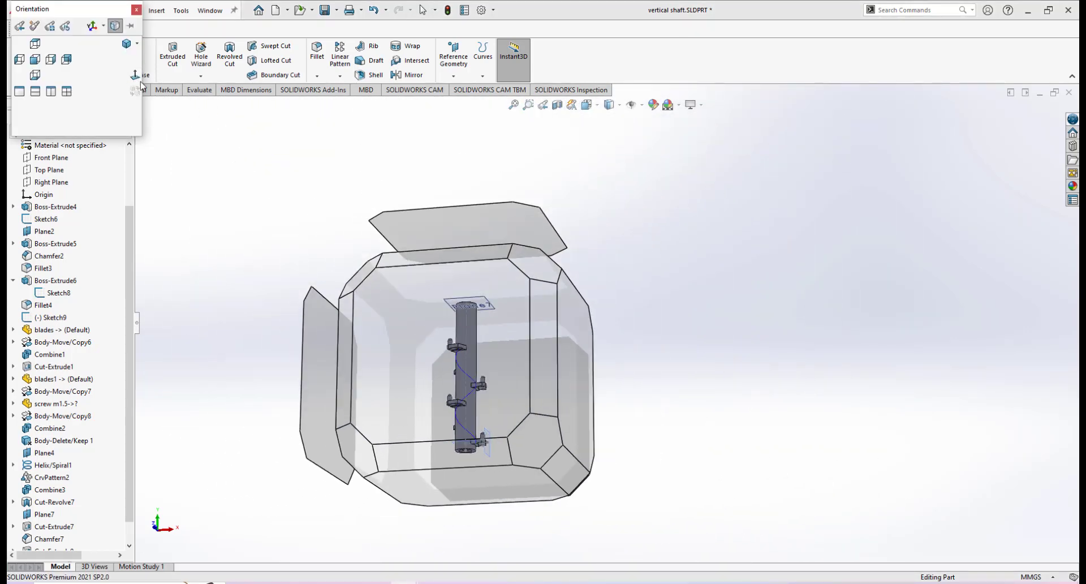
left_click(127, 43)
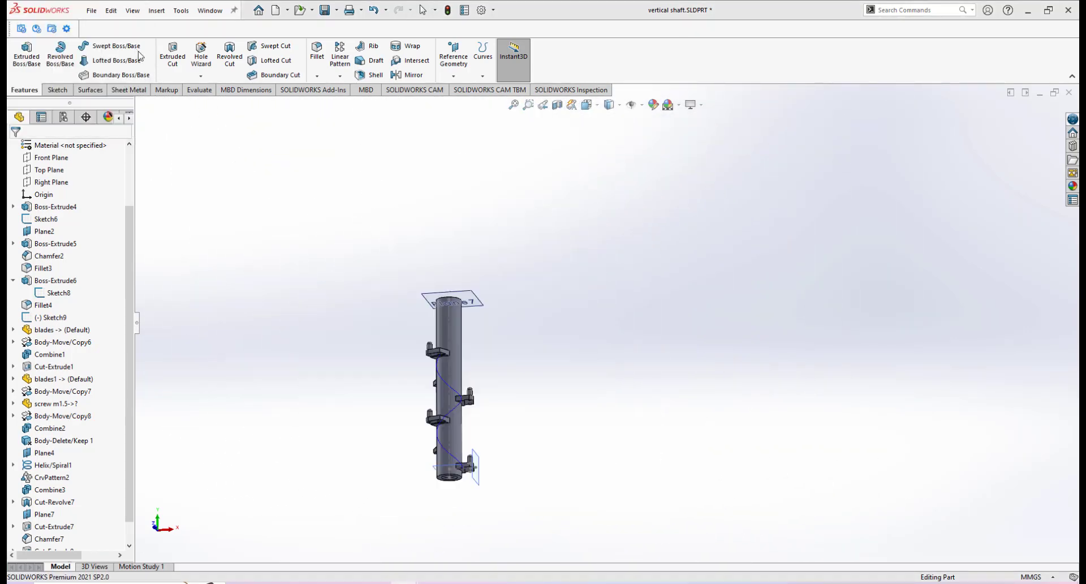
left_click(324, 11)
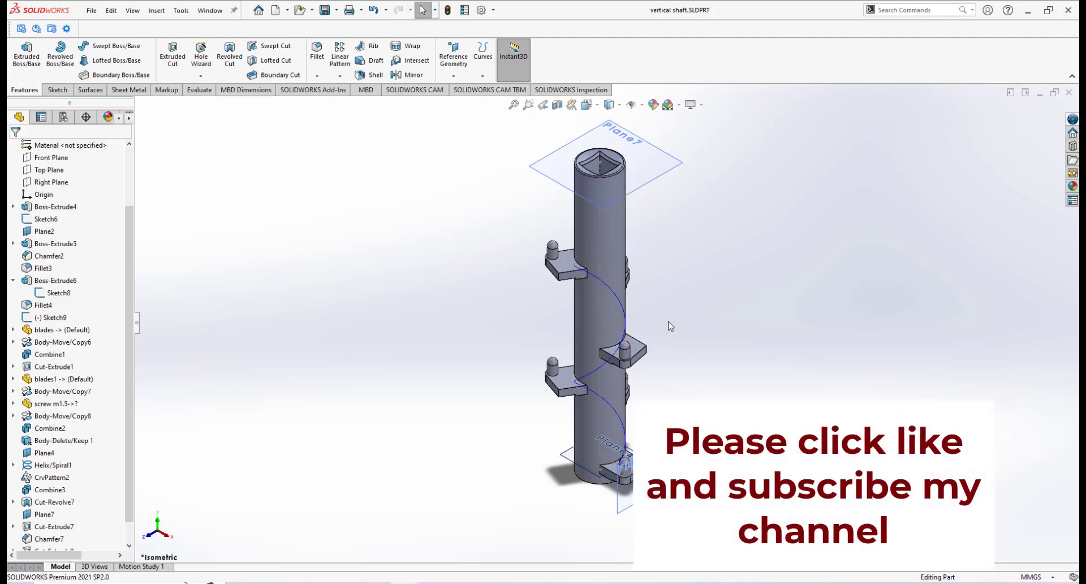
scroll(670, 326, "down", 2)
scroll(586, 306, "up", 4)
scroll(586, 306, "down", 1)
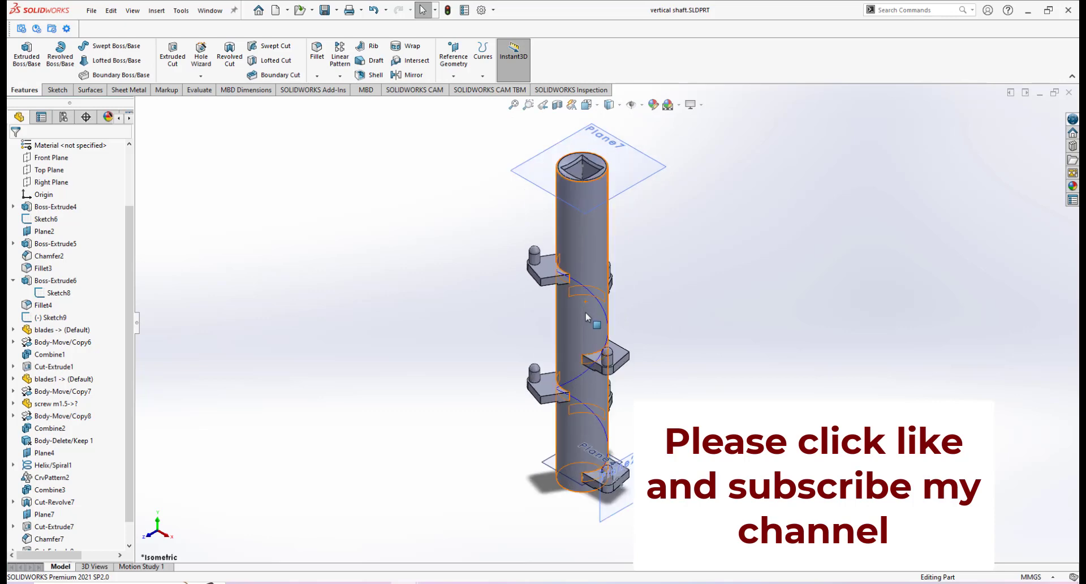